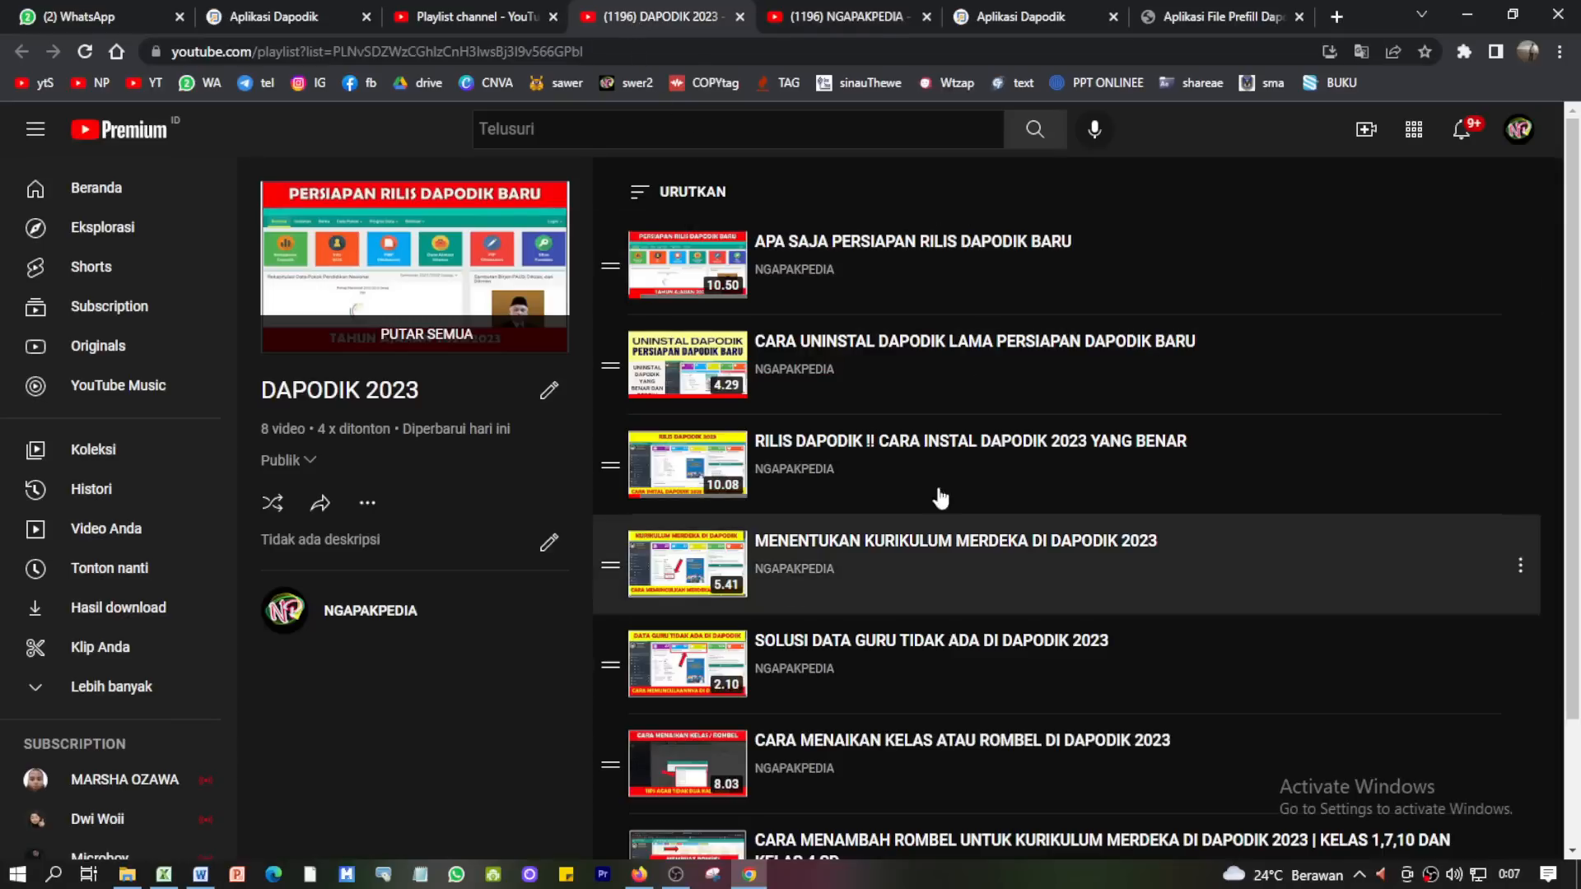
- Scroll through the DAPODIK 2023 playlist page and highlight its title
scroll(1180, 506, down, 2)
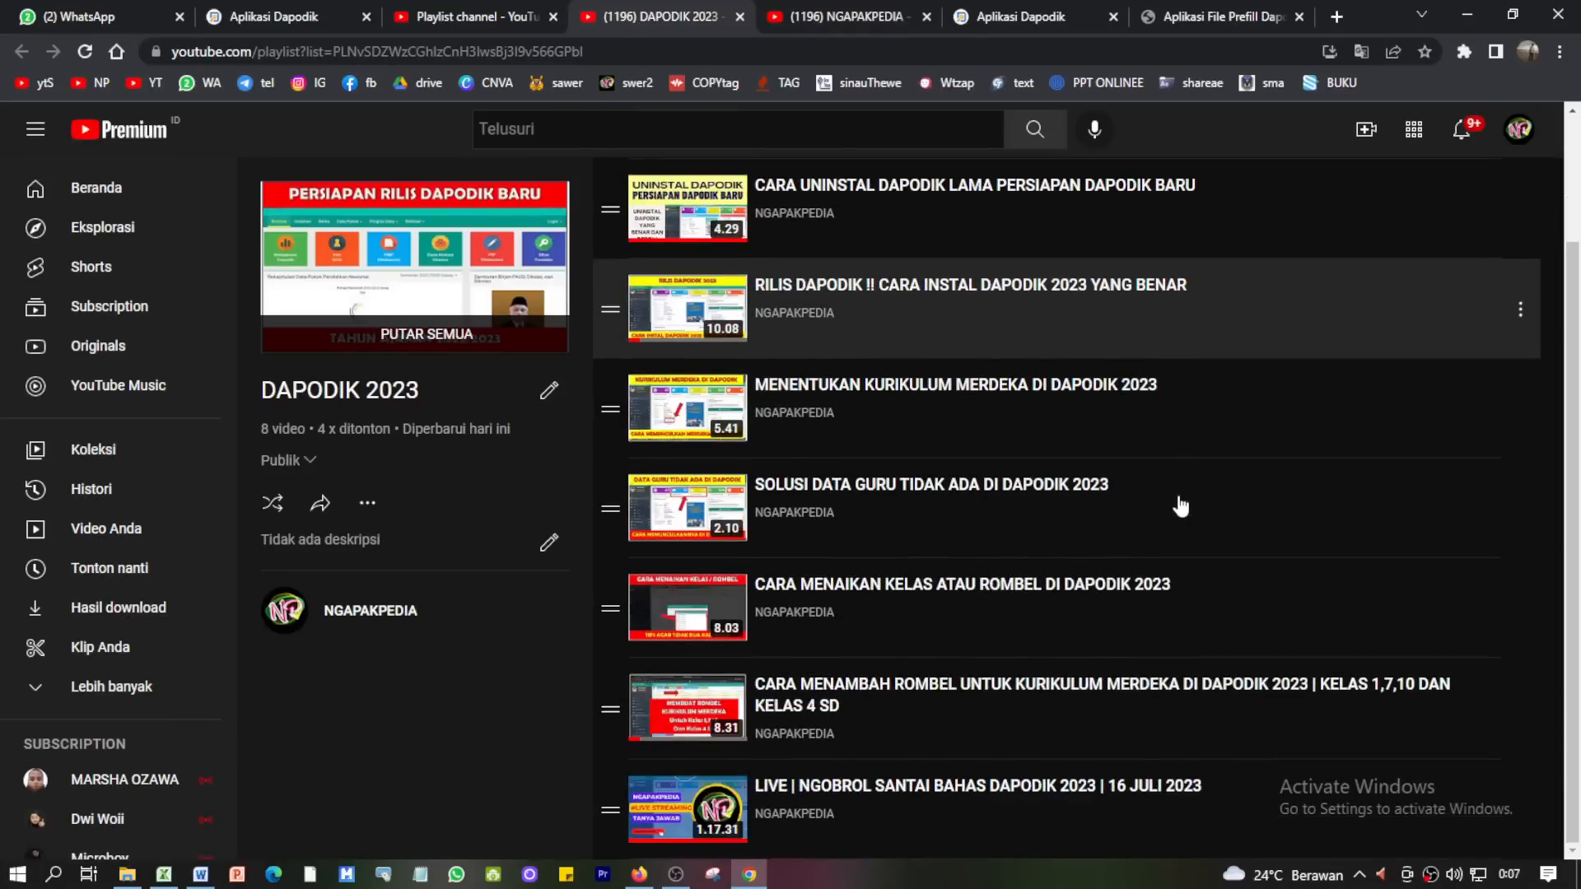
scroll(1181, 519, up, 2)
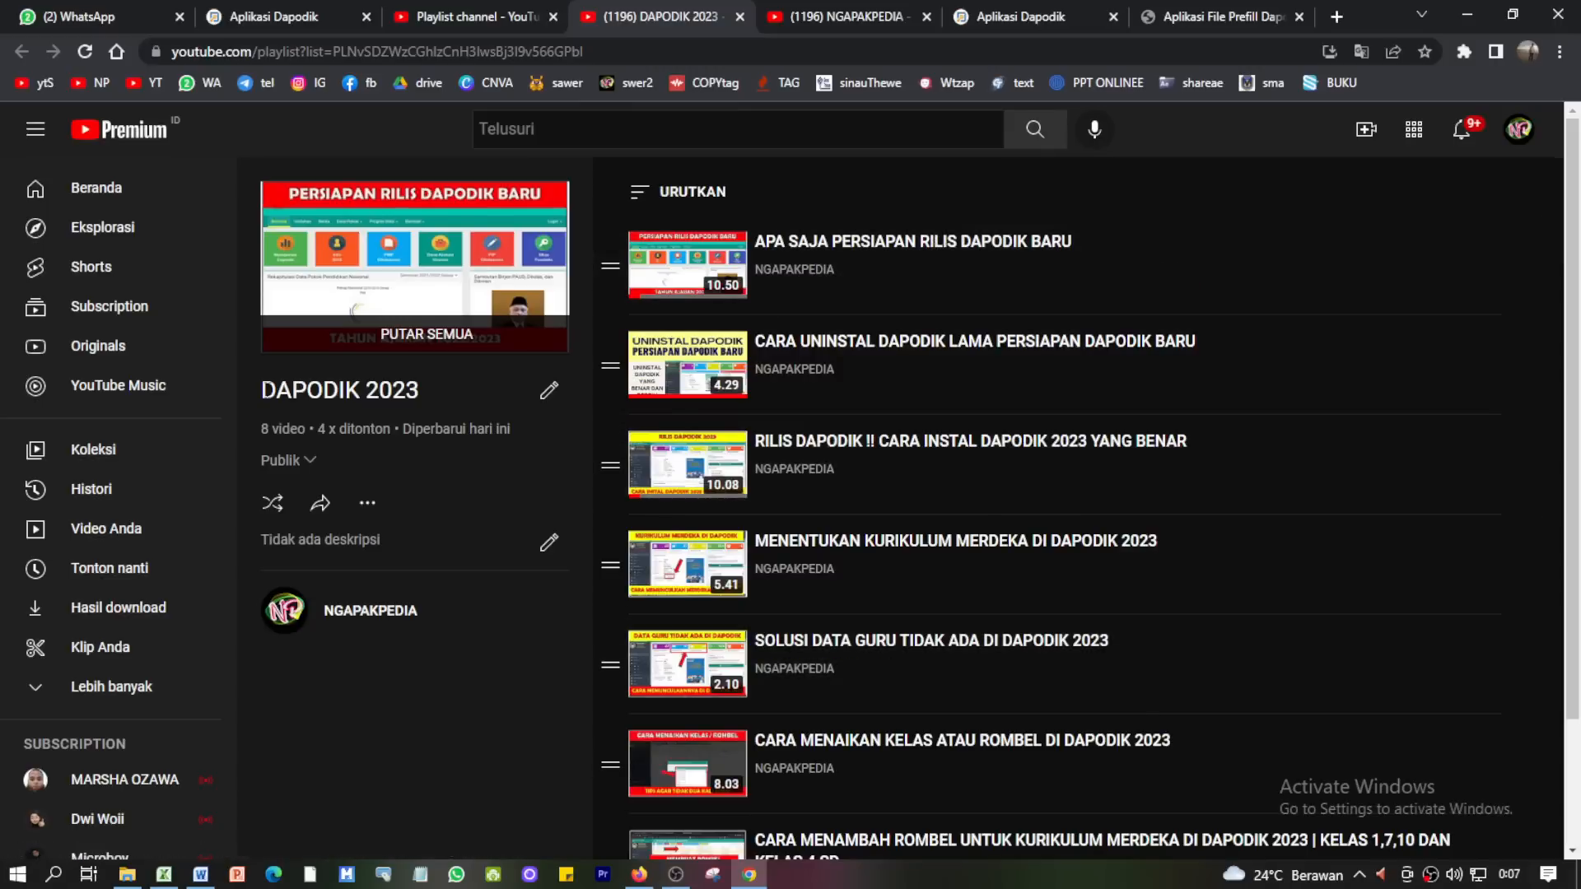
drag(261, 390, 405, 390)
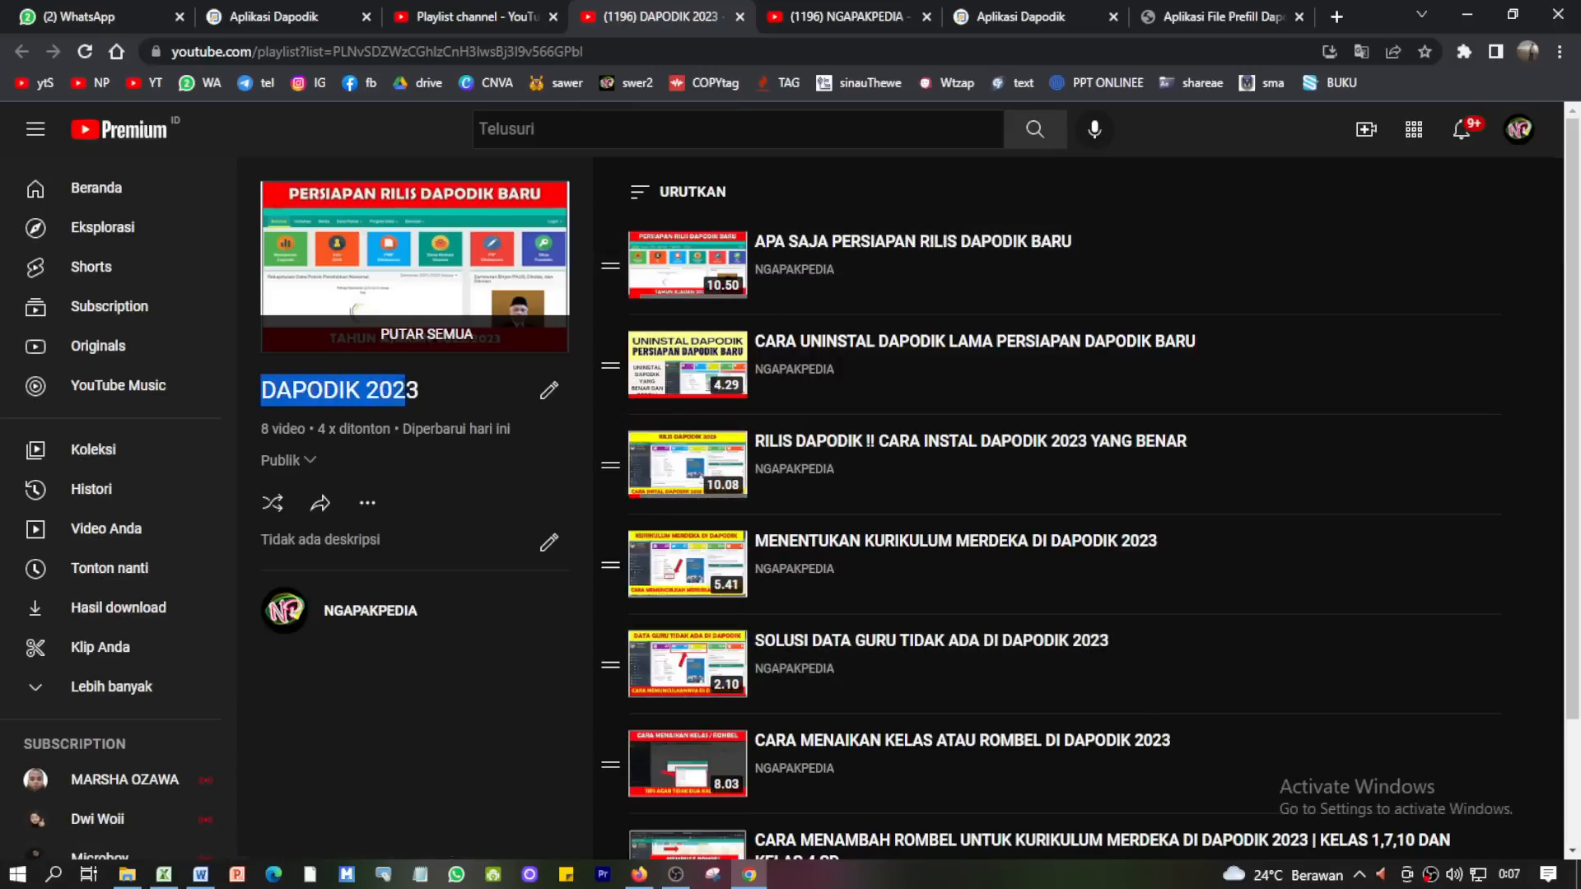
click(428, 391)
drag(276, 390, 405, 390)
click(420, 388)
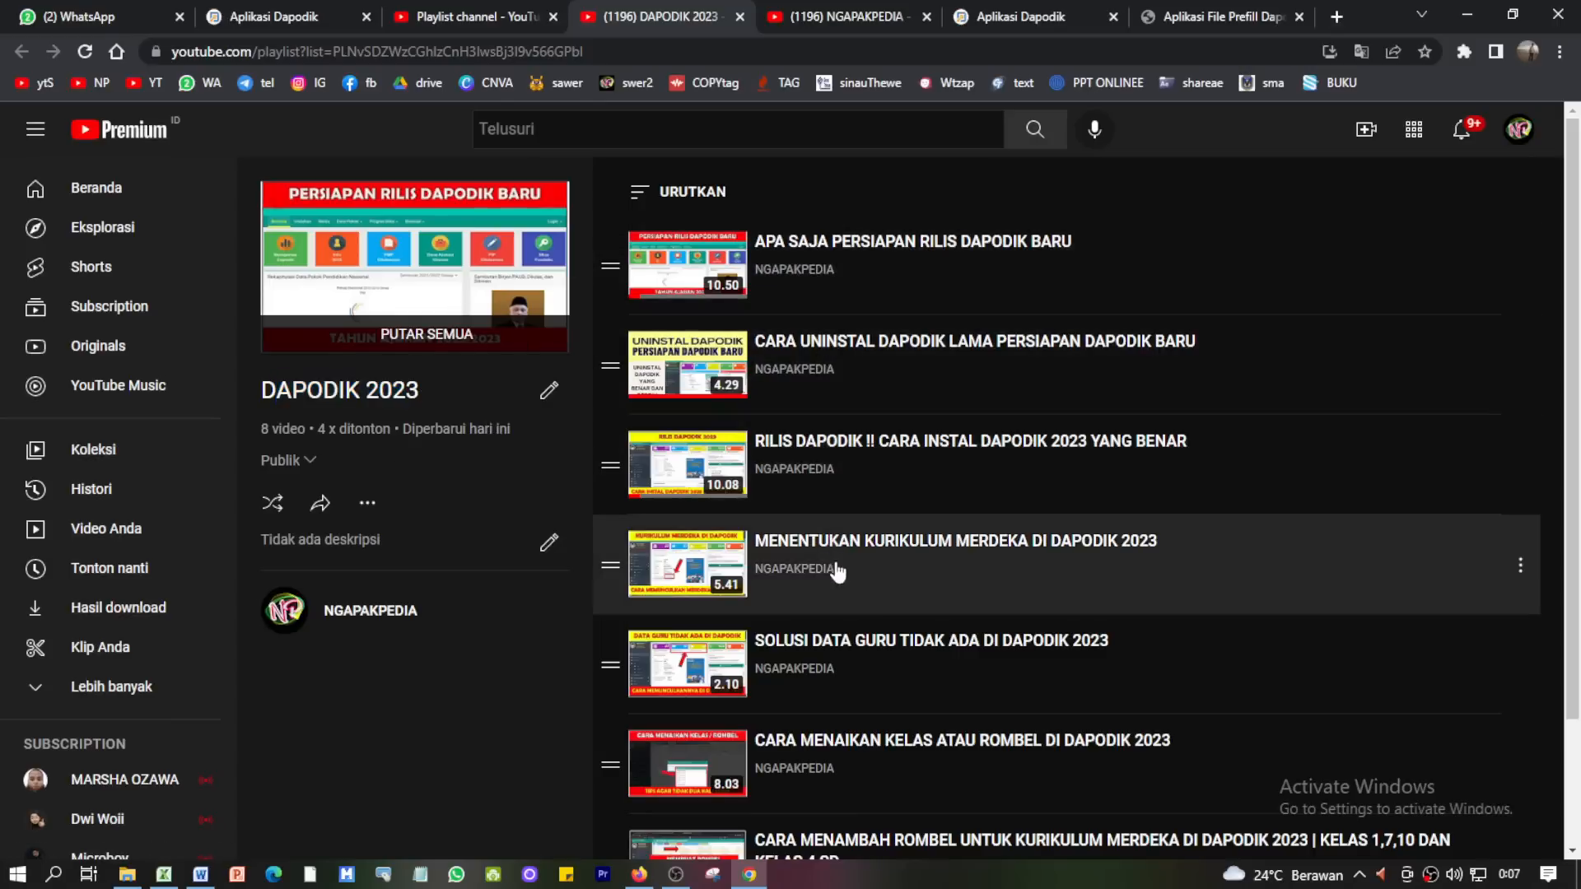
scroll(844, 634, down, 1)
scroll(844, 634, down, 1)
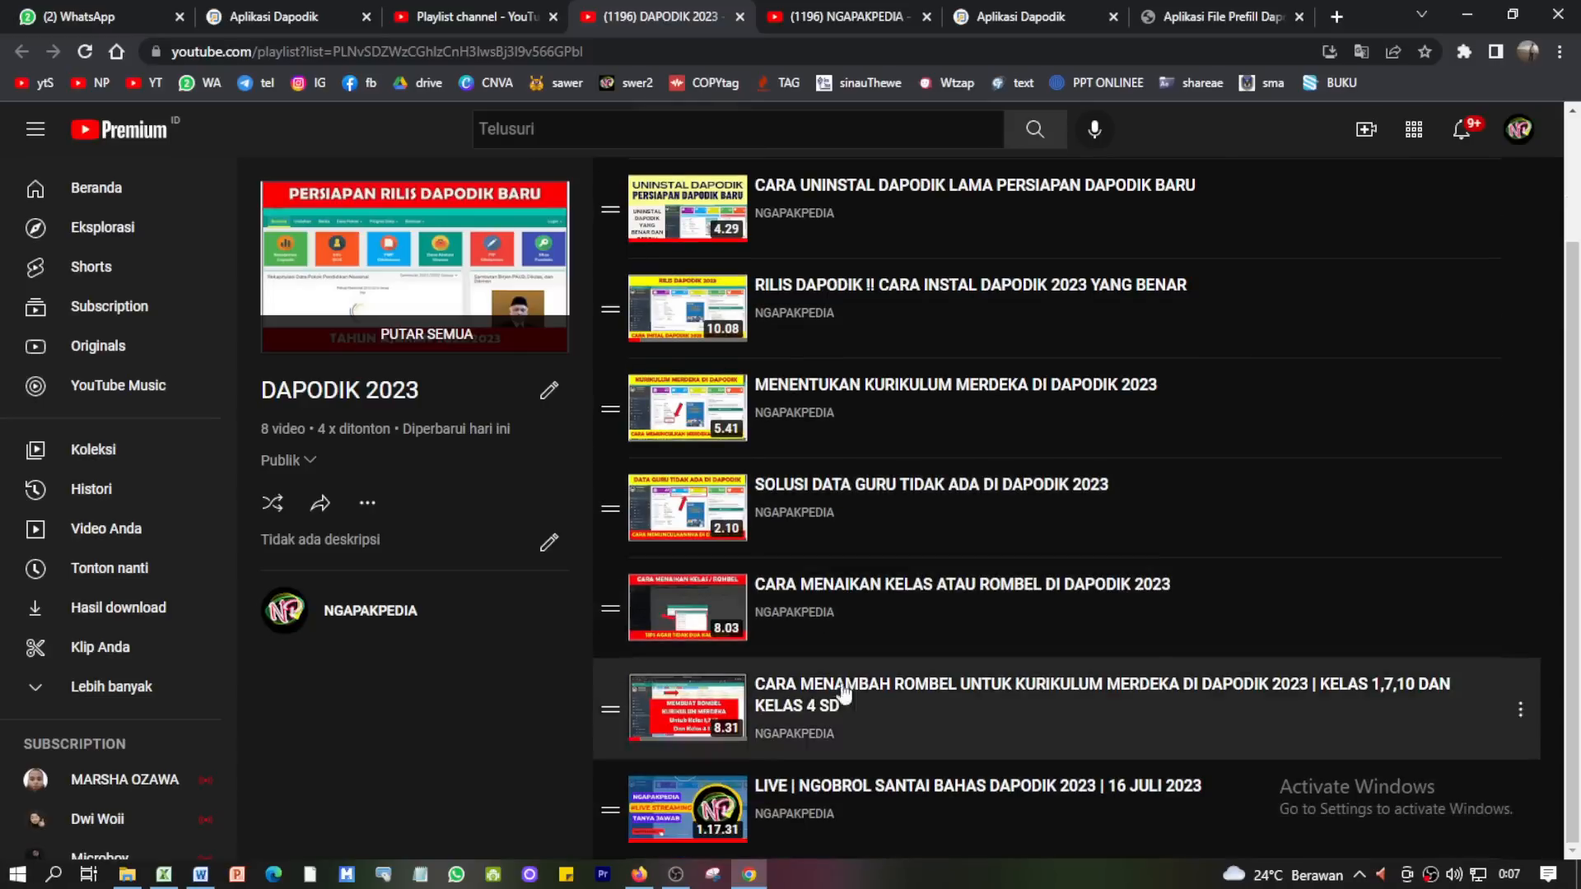
scroll(885, 560, up, 3)
scroll(878, 618, down, 3)
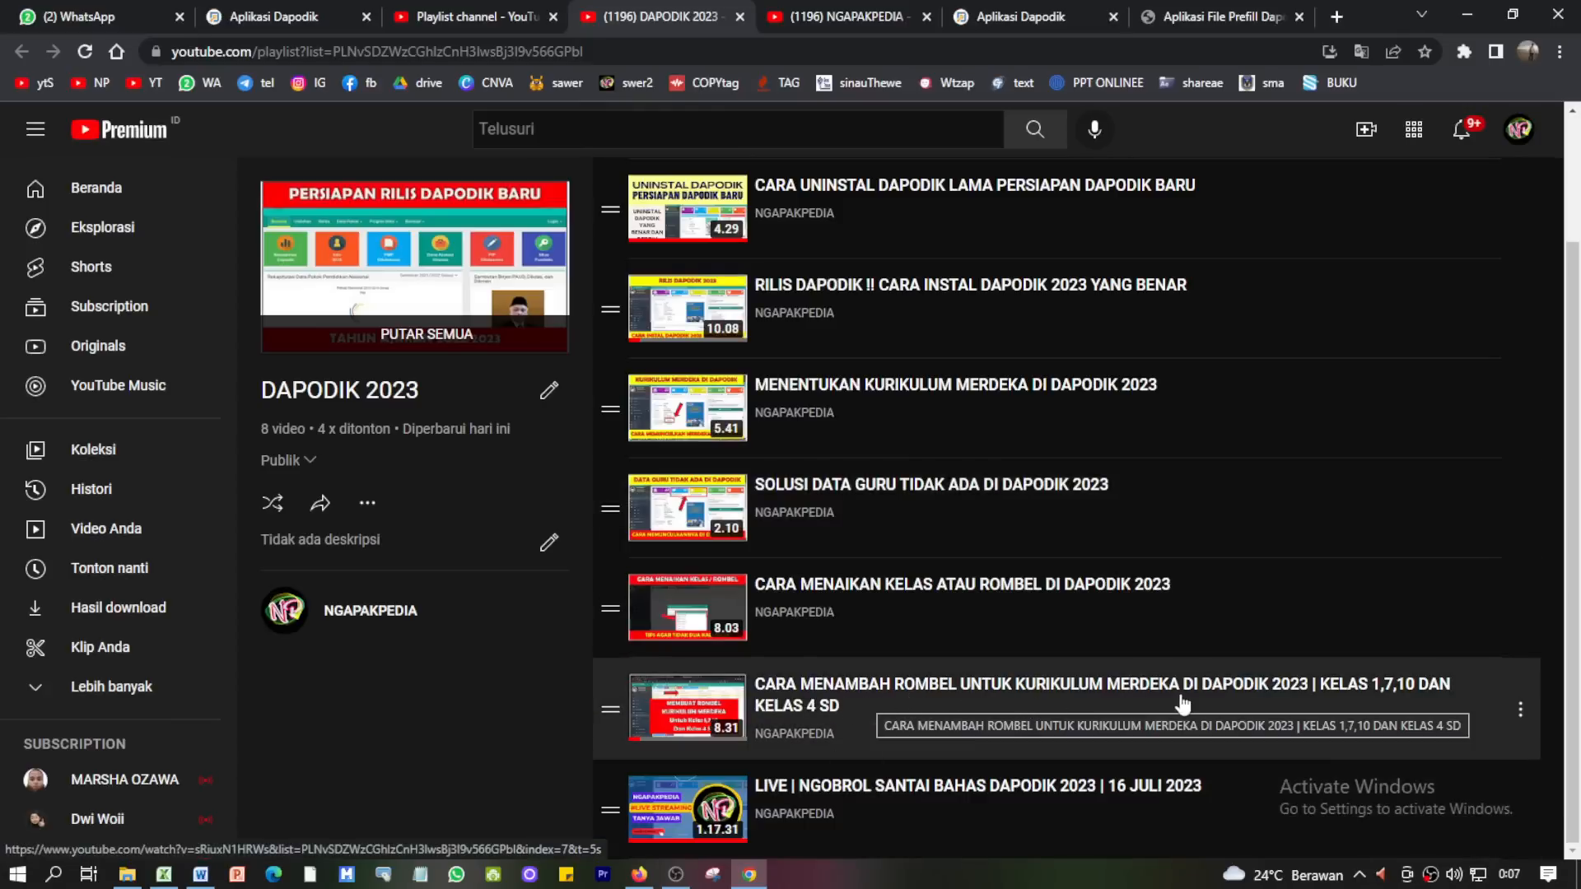
- Switch to Aplikasi Dapodik and bring up the Validasi Lokal results, reloading the page
click(1025, 10)
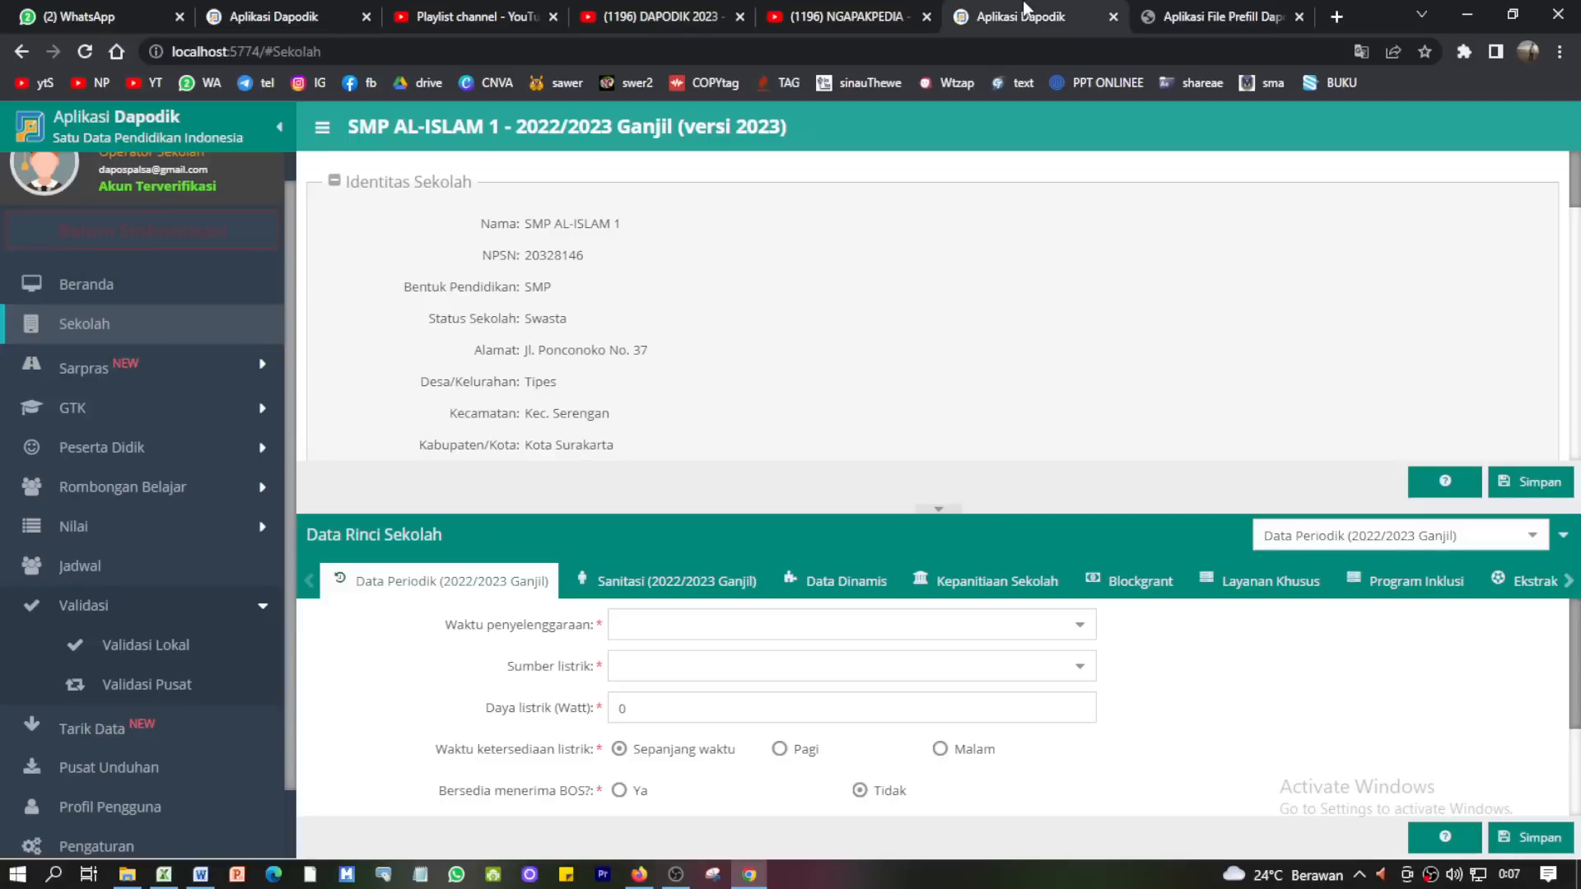
click(140, 611)
click(140, 624)
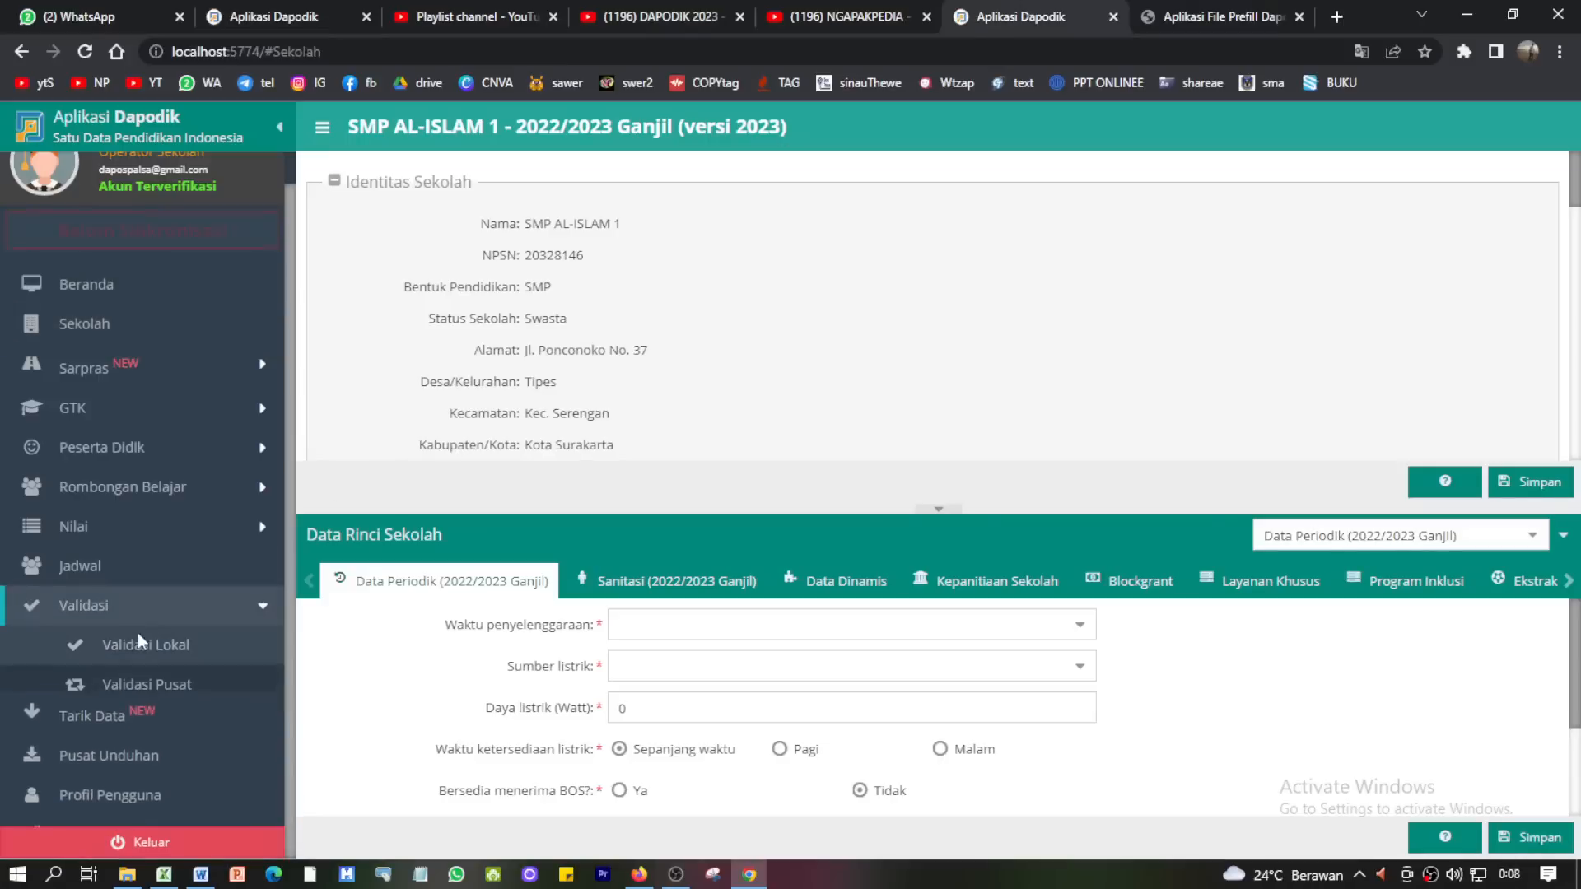
click(136, 639)
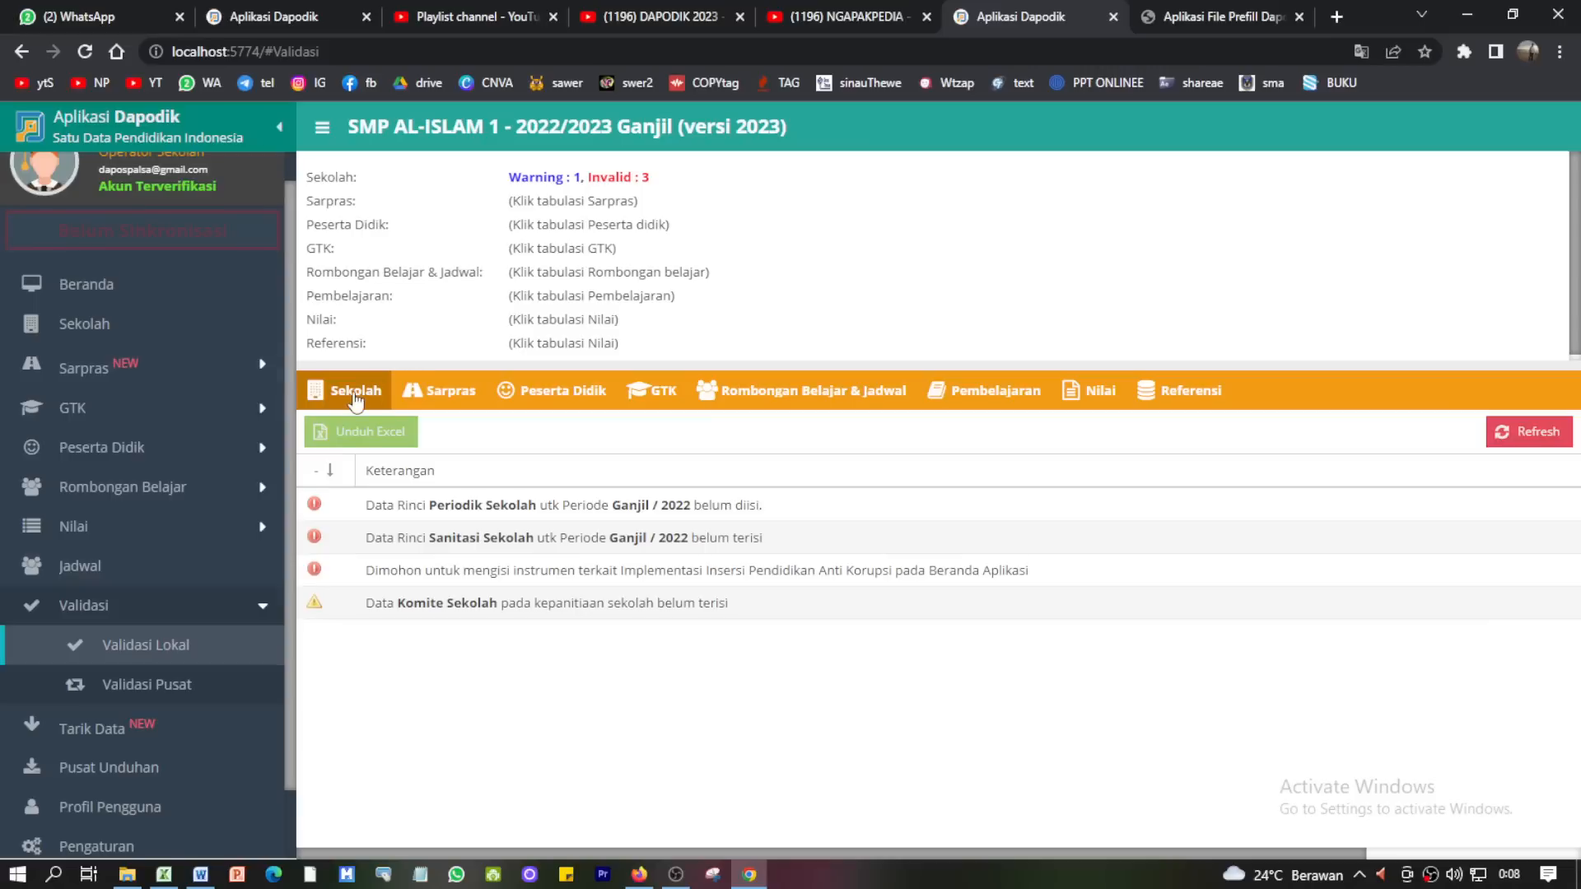
click(87, 51)
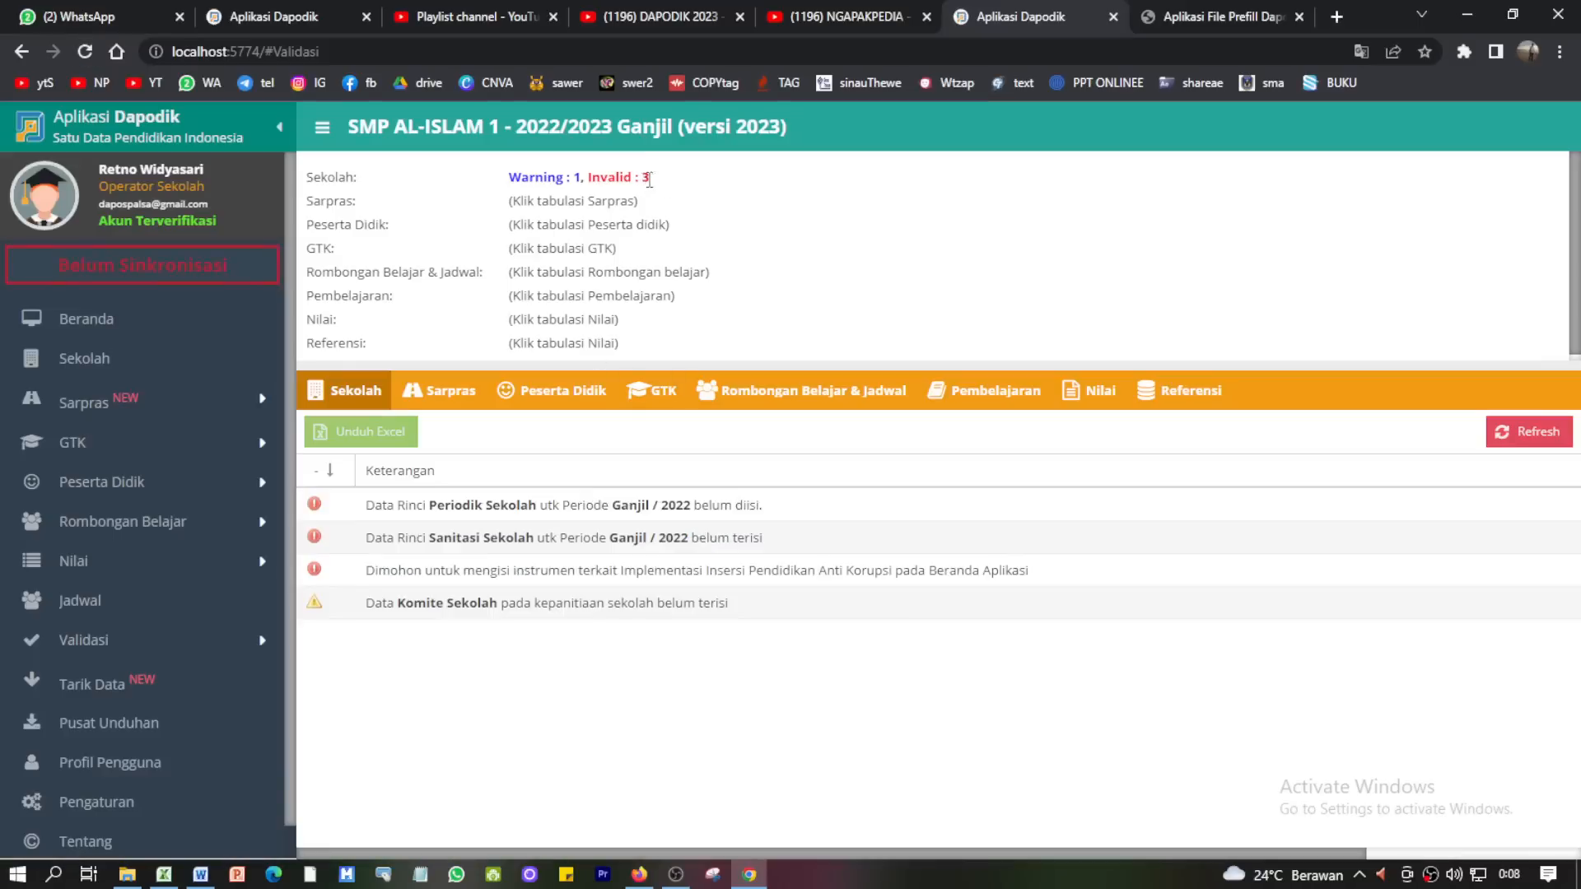
- Review the 3 invalid items (periodic data, sanitation data, anti-corruption instrument), then go to Sekolah
double_click(648, 178)
click(580, 176)
double_click(645, 179)
click(387, 512)
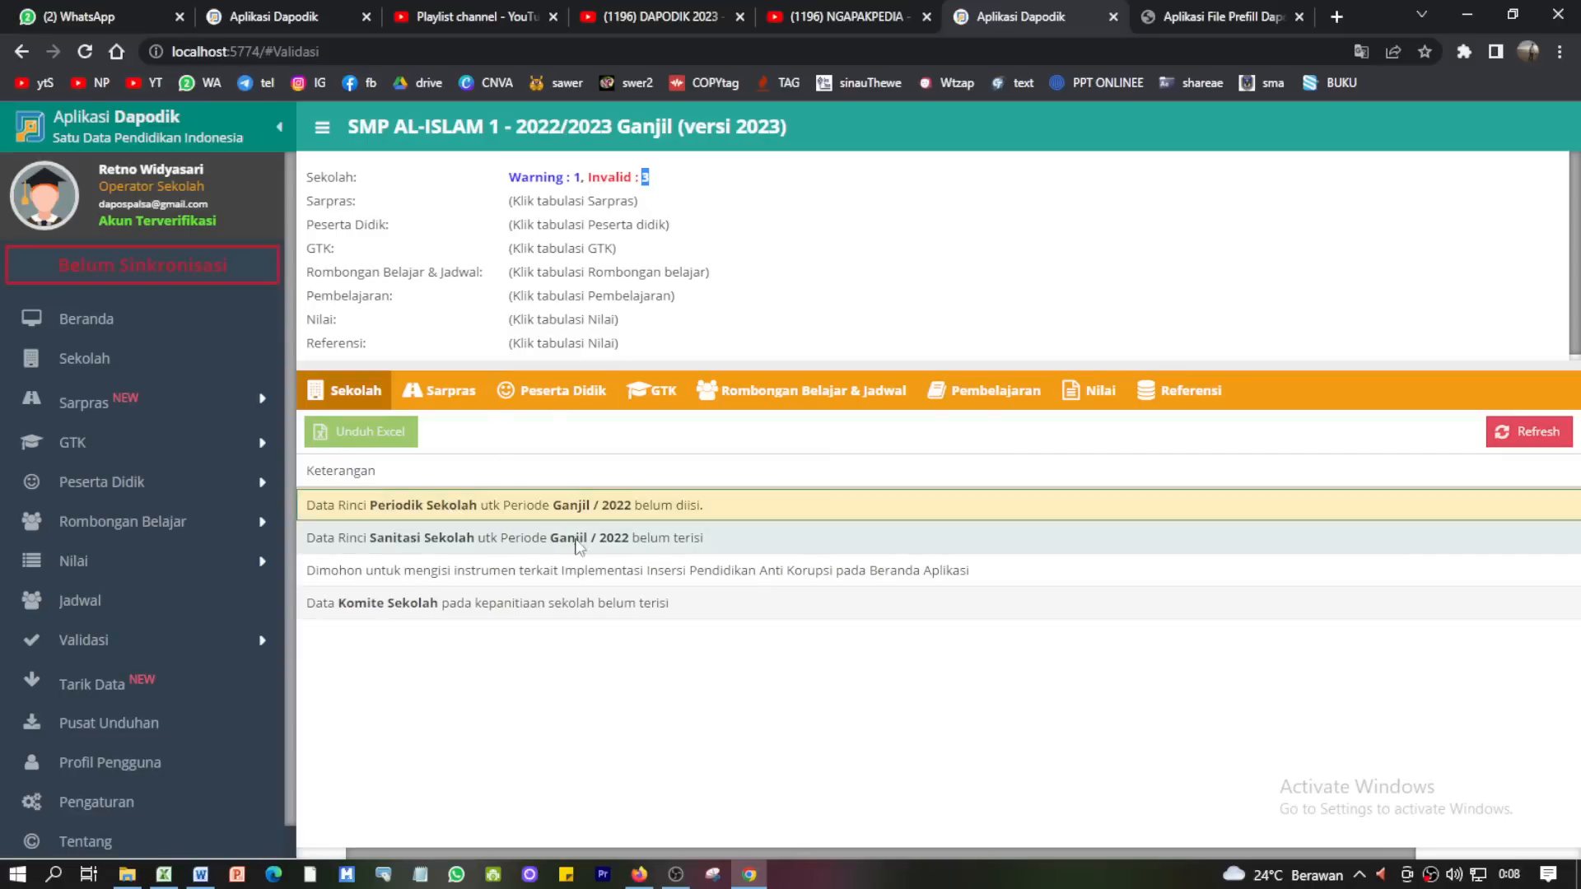
click(364, 542)
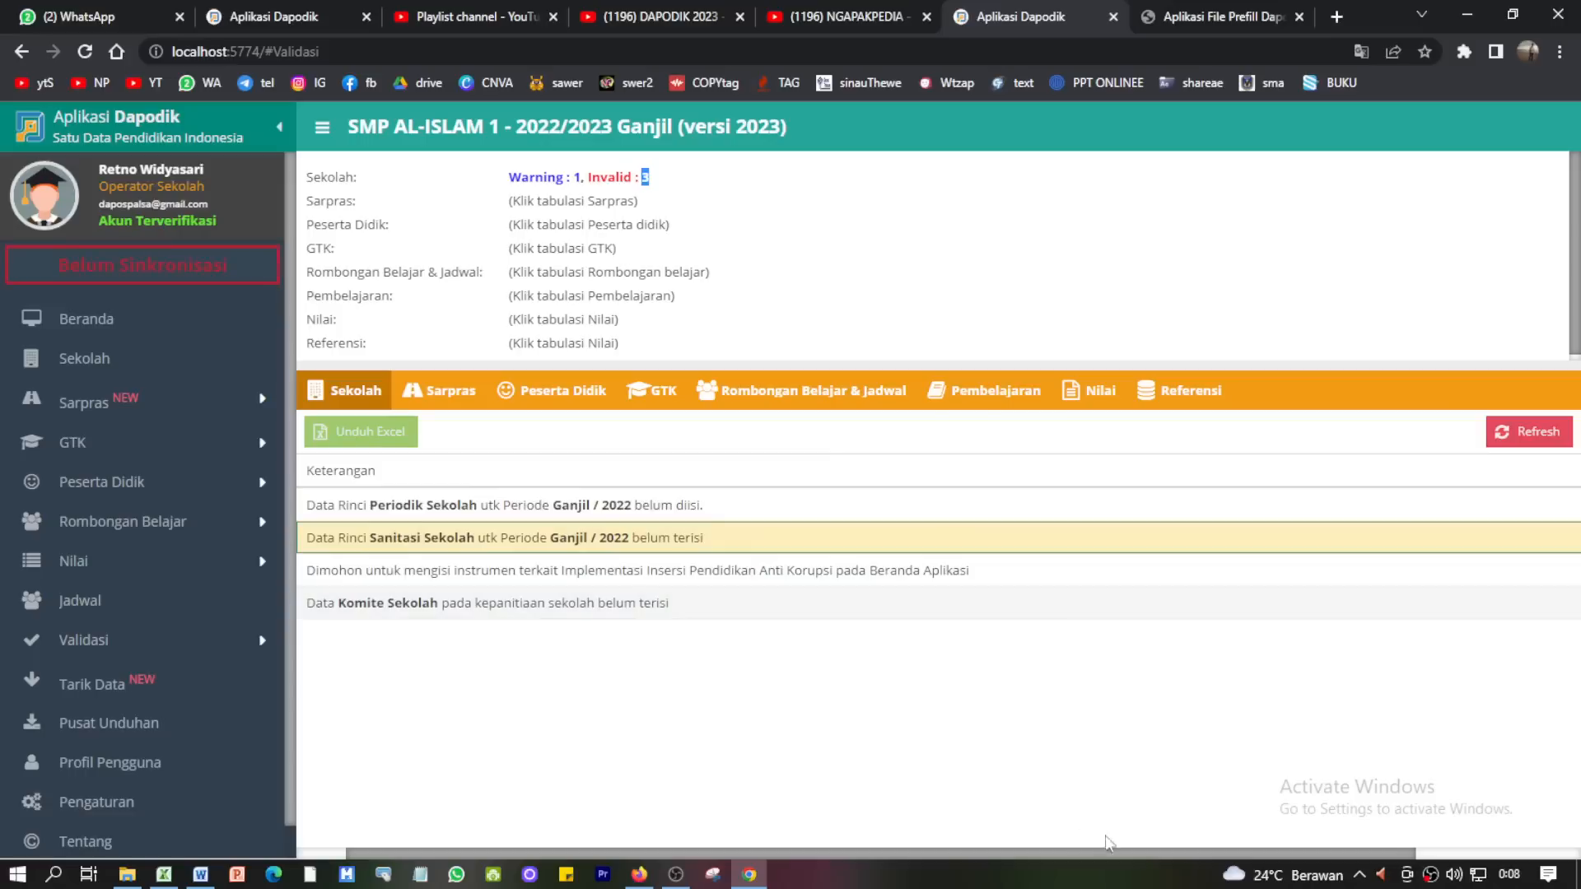
click(542, 570)
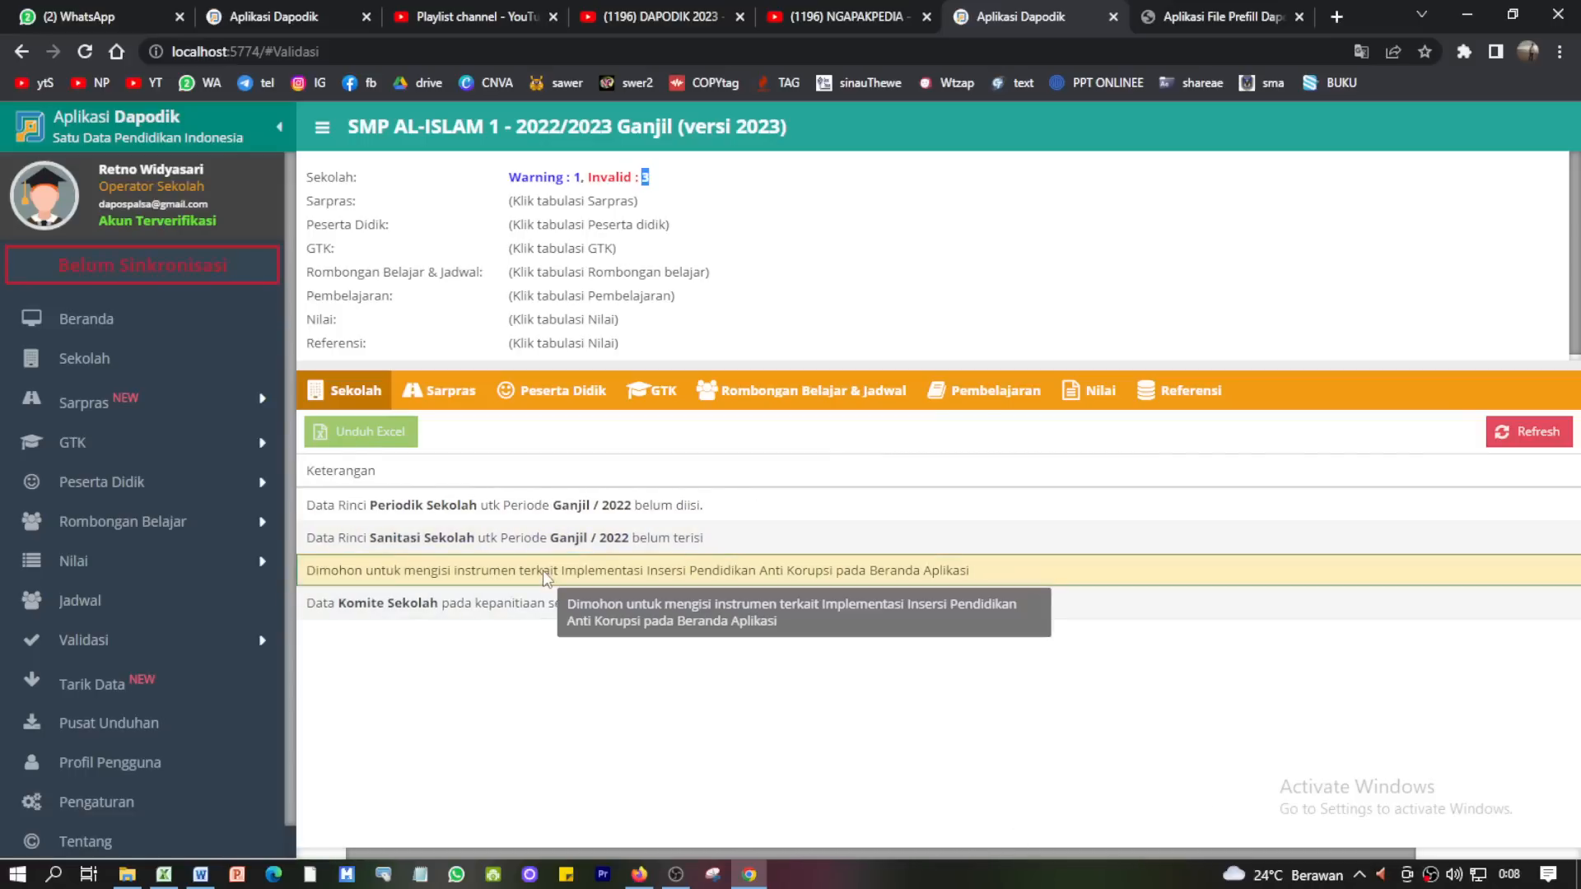
drag(914, 860, 864, 860)
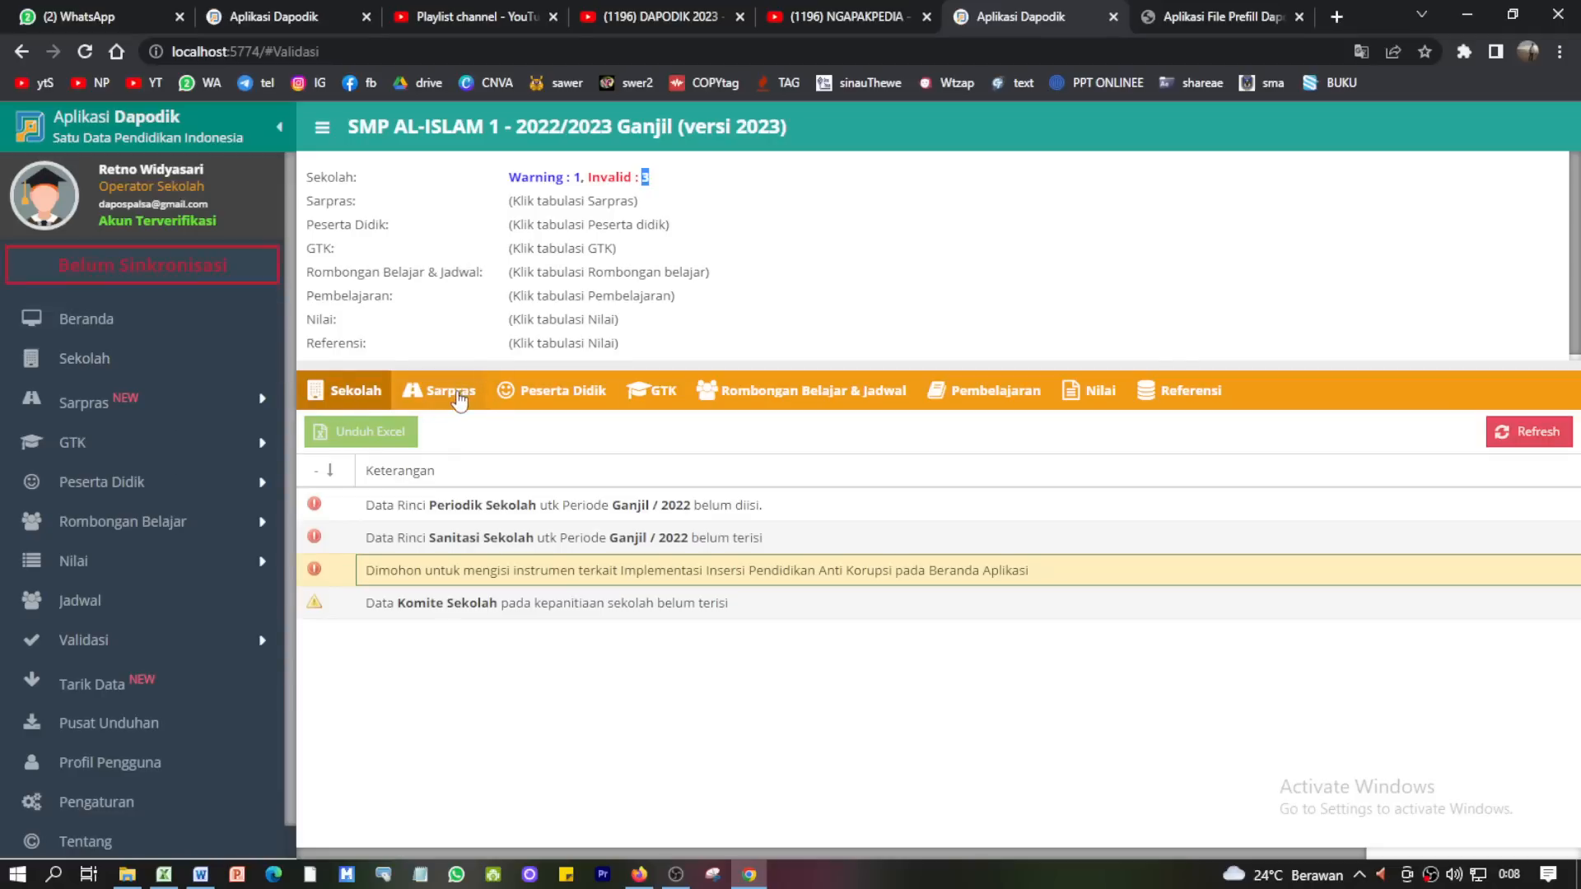
click(91, 364)
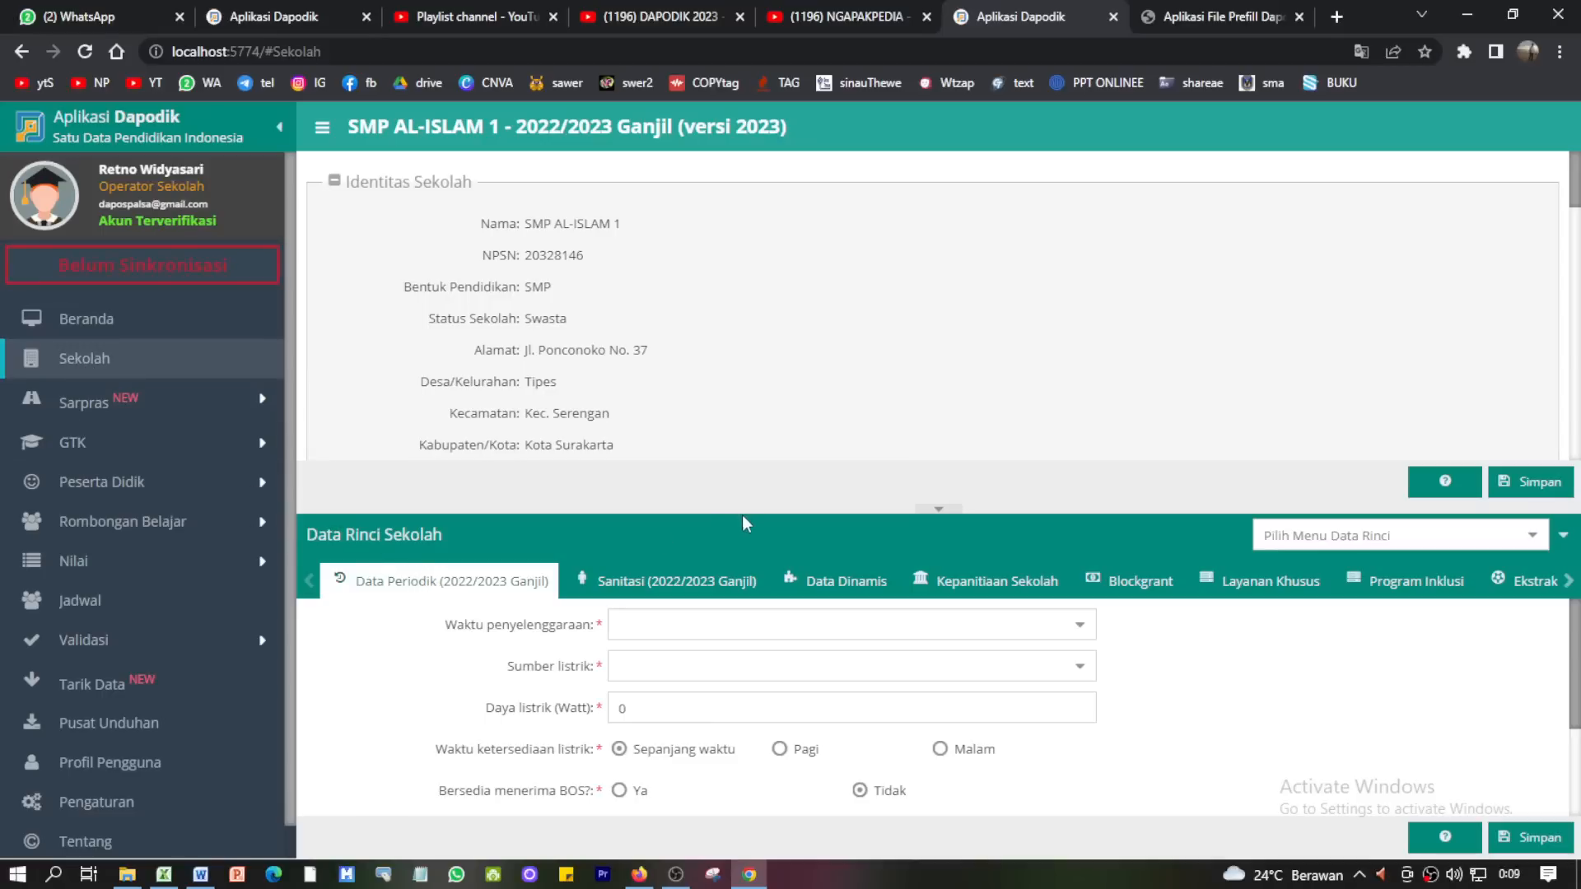
- Set the schedule to Pagi/6 hari and electricity to PLN 1300 W, available all day
drag(748, 508, 747, 290)
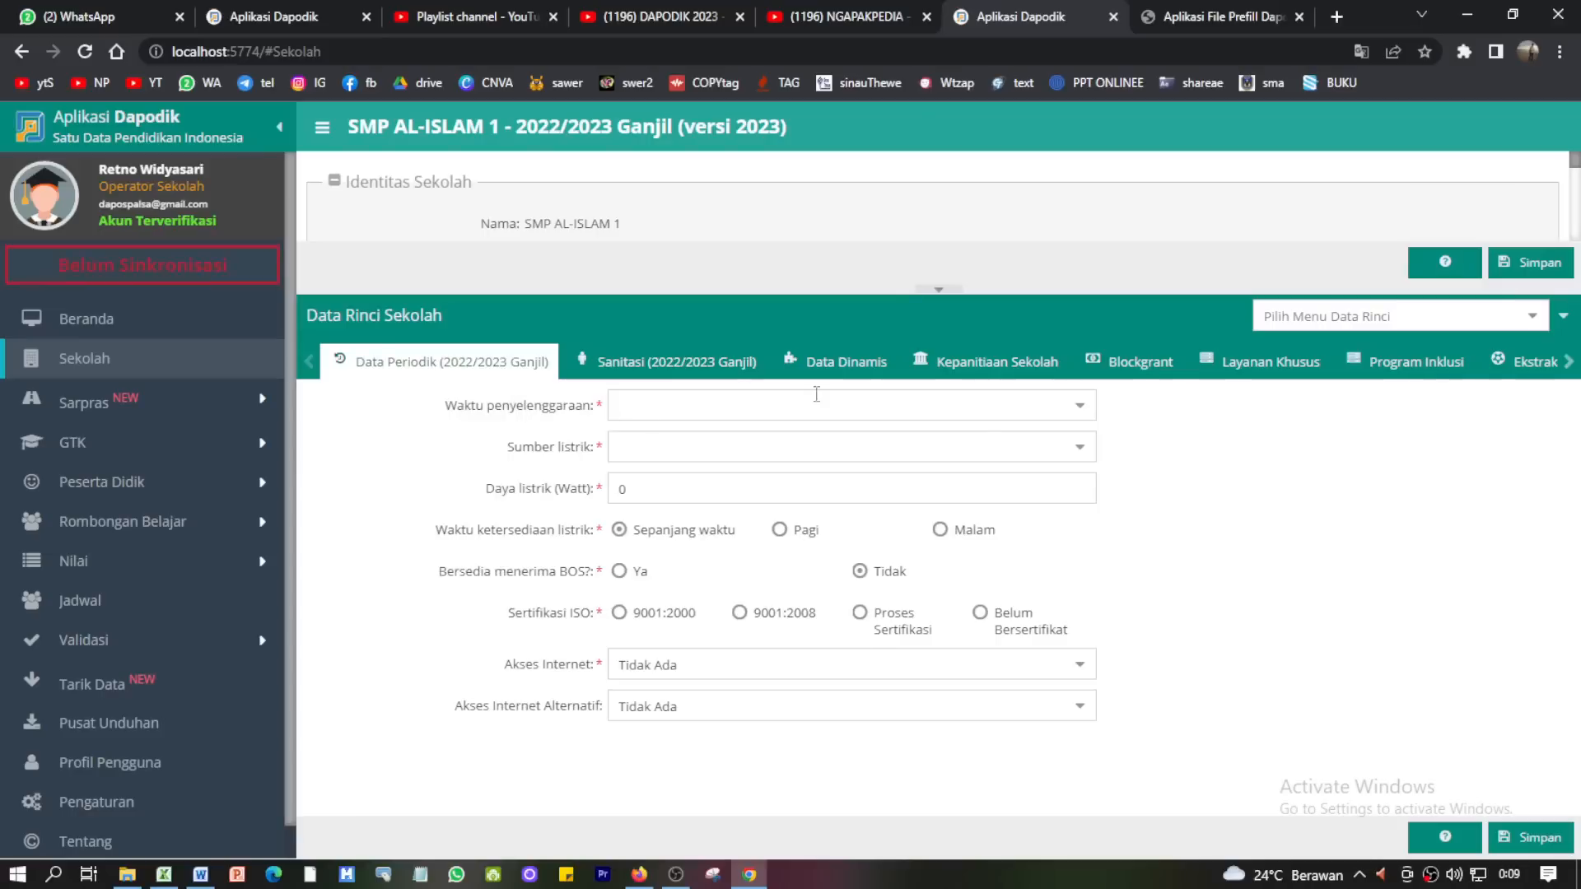
click(1080, 406)
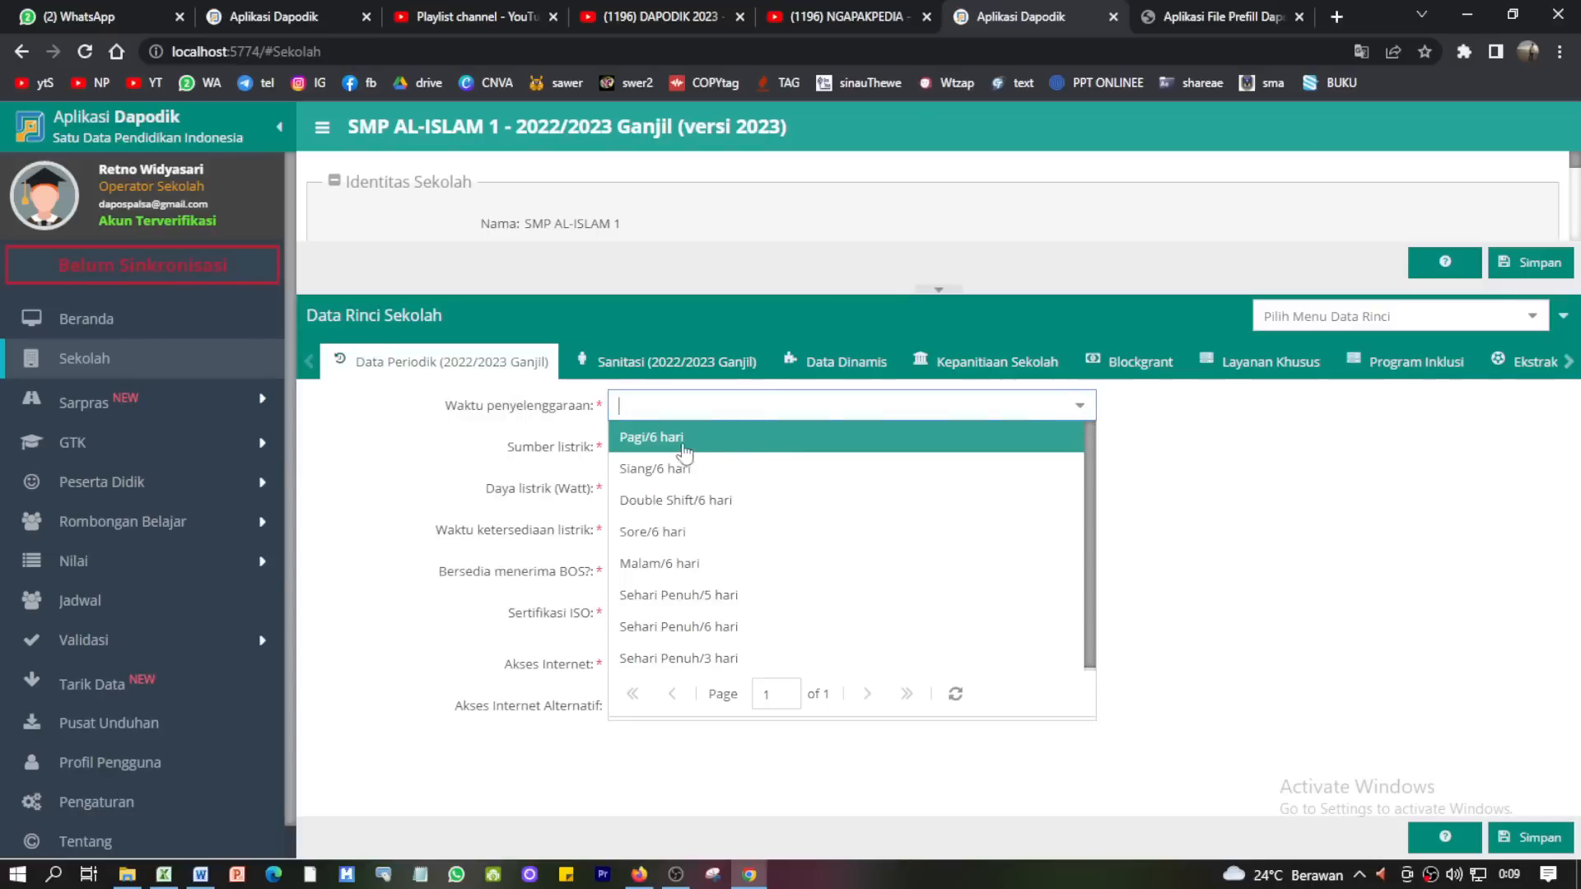
click(668, 439)
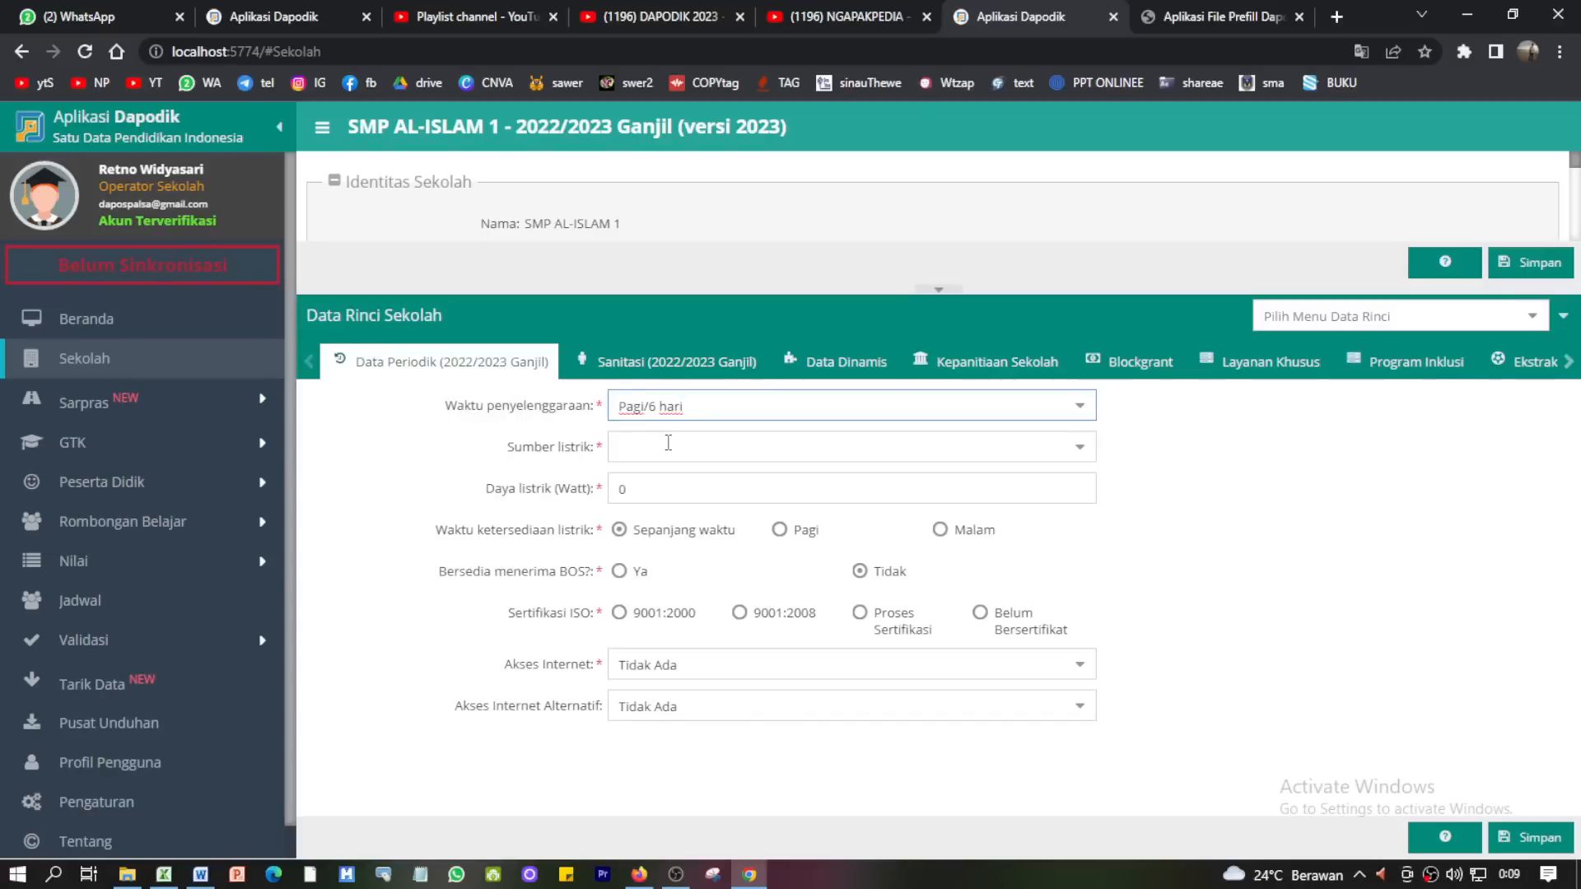
click(1079, 446)
click(648, 514)
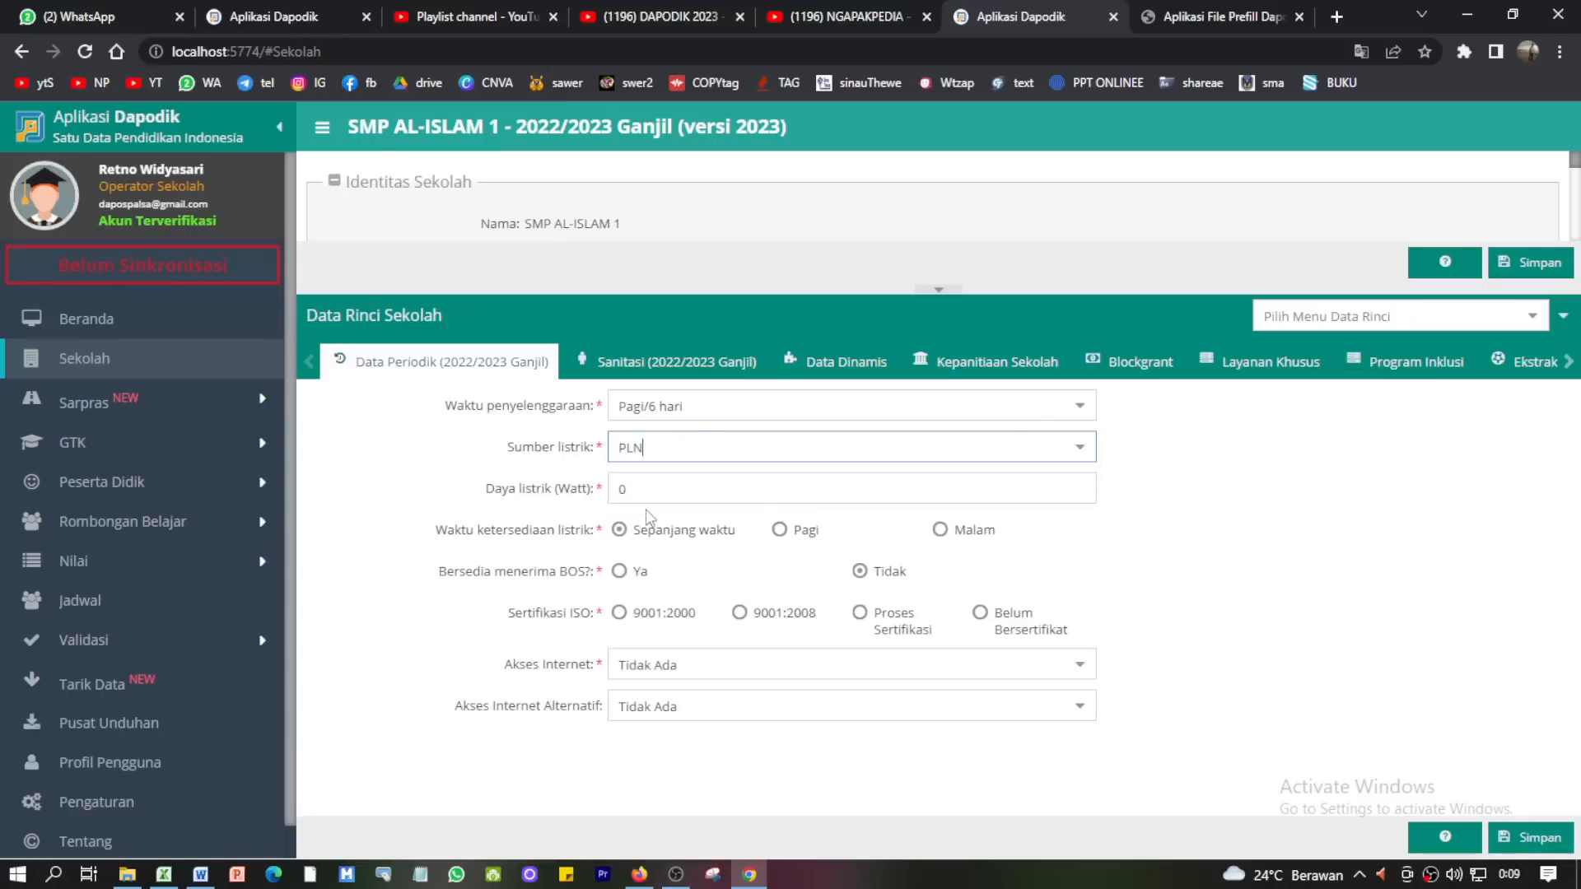
click(621, 491)
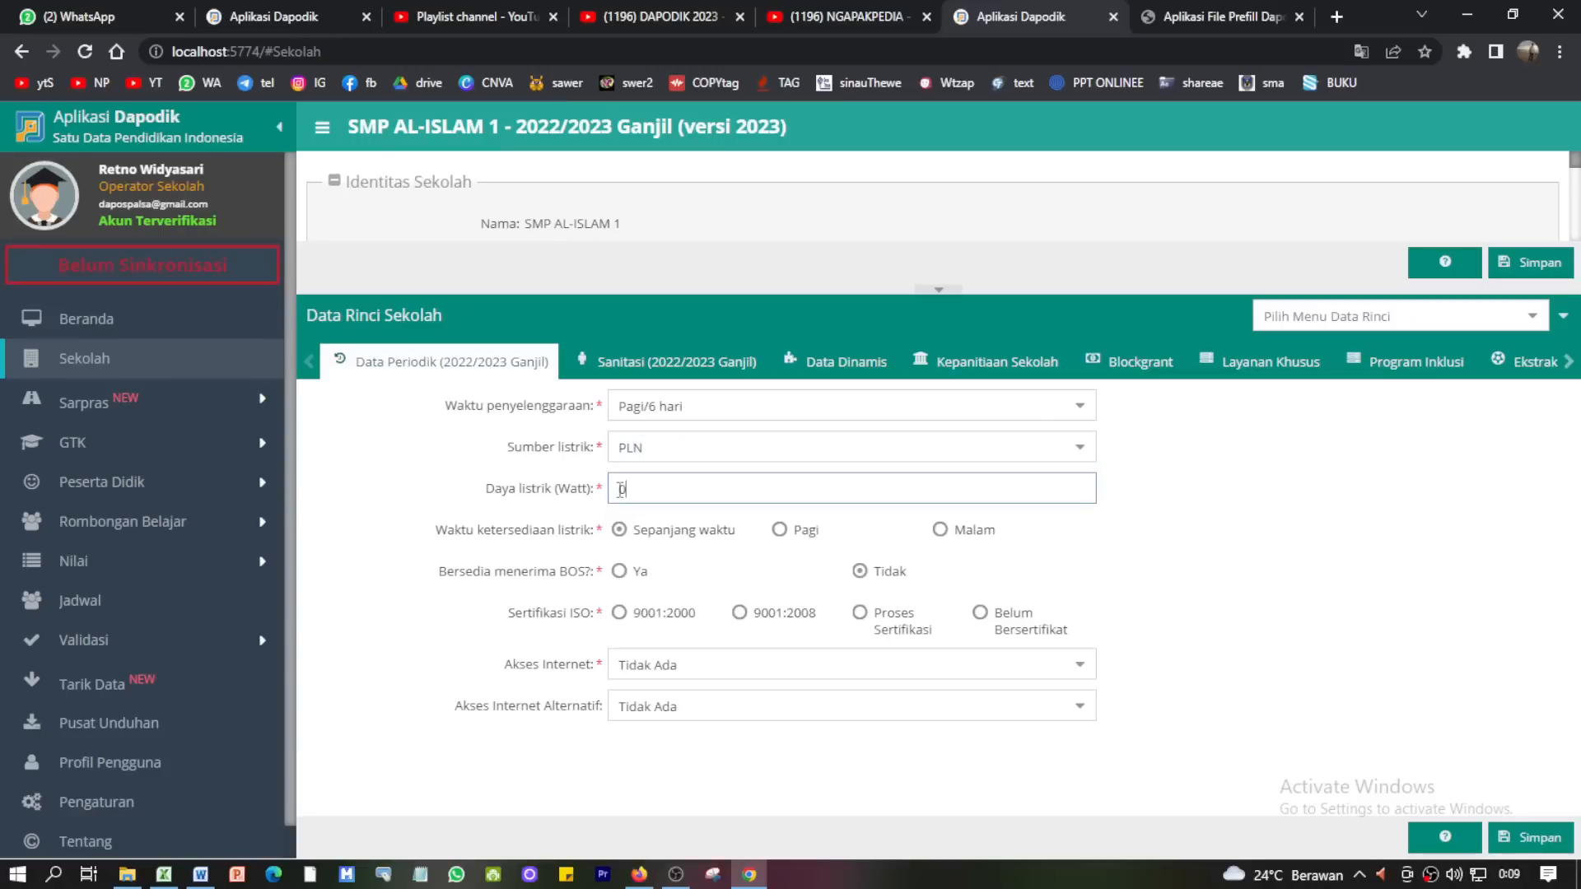
key(BackSpace)
click(644, 537)
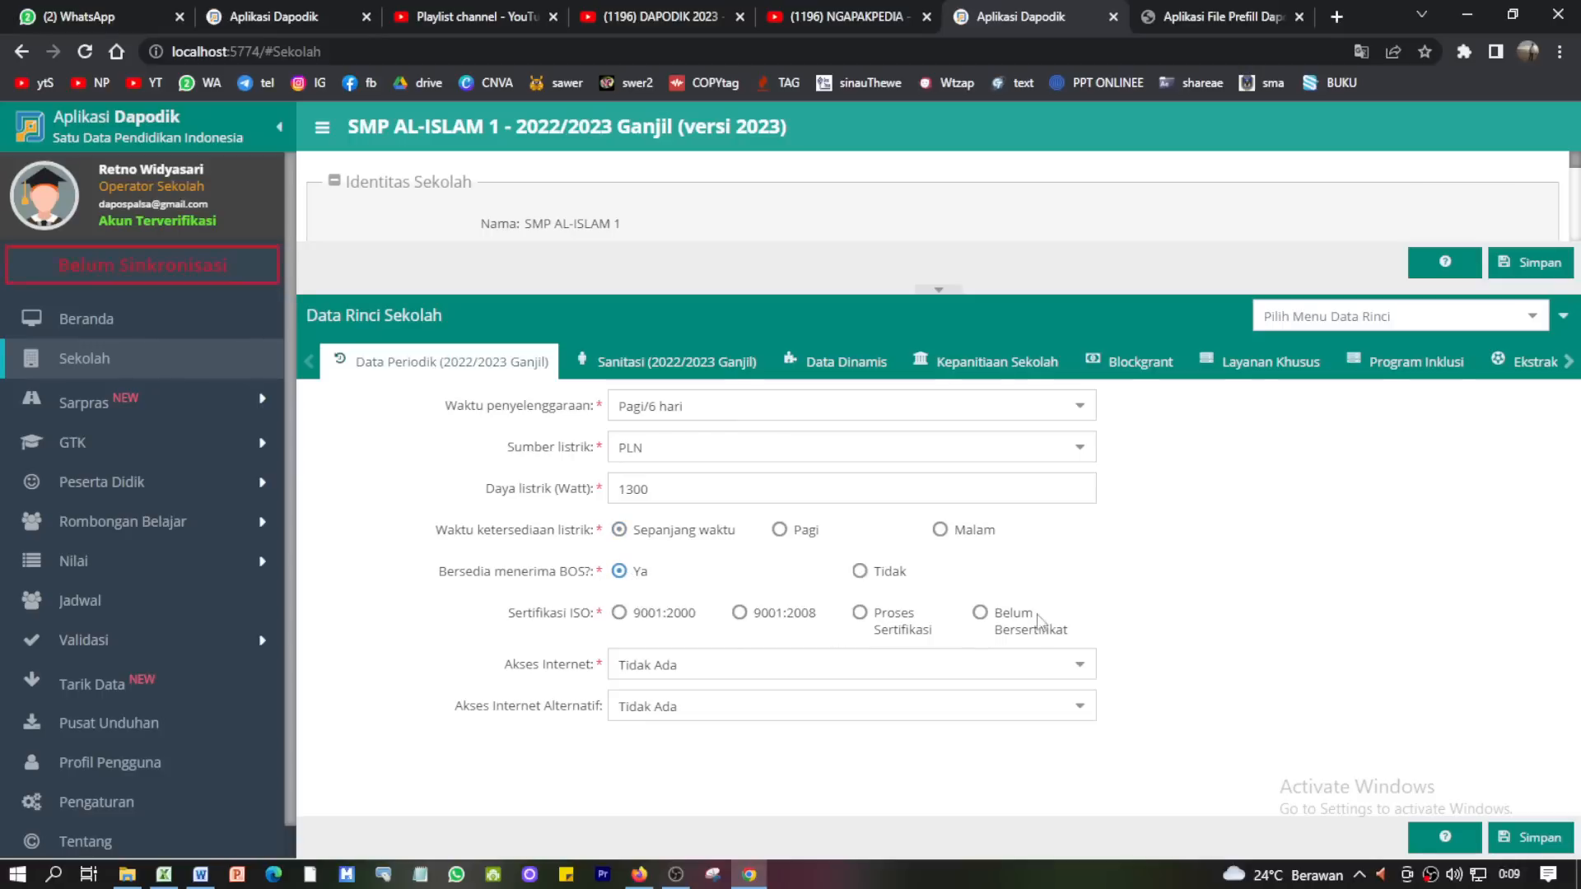
- Mark the school uncertified, set fibre internet with Telkomsel Flash backup, and save
click(983, 616)
click(1078, 665)
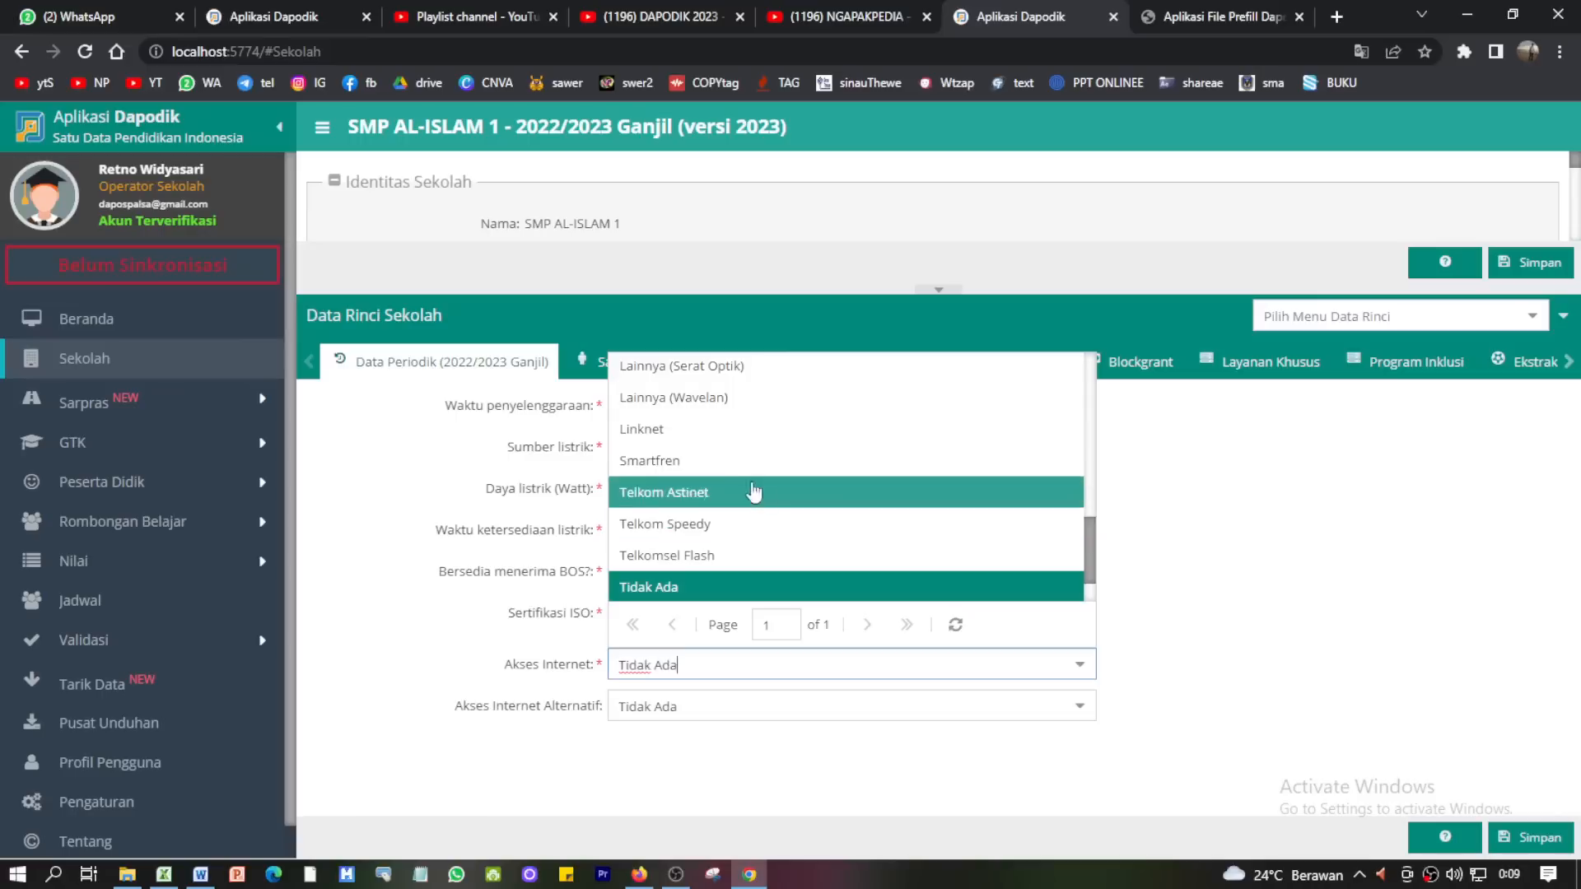
click(737, 372)
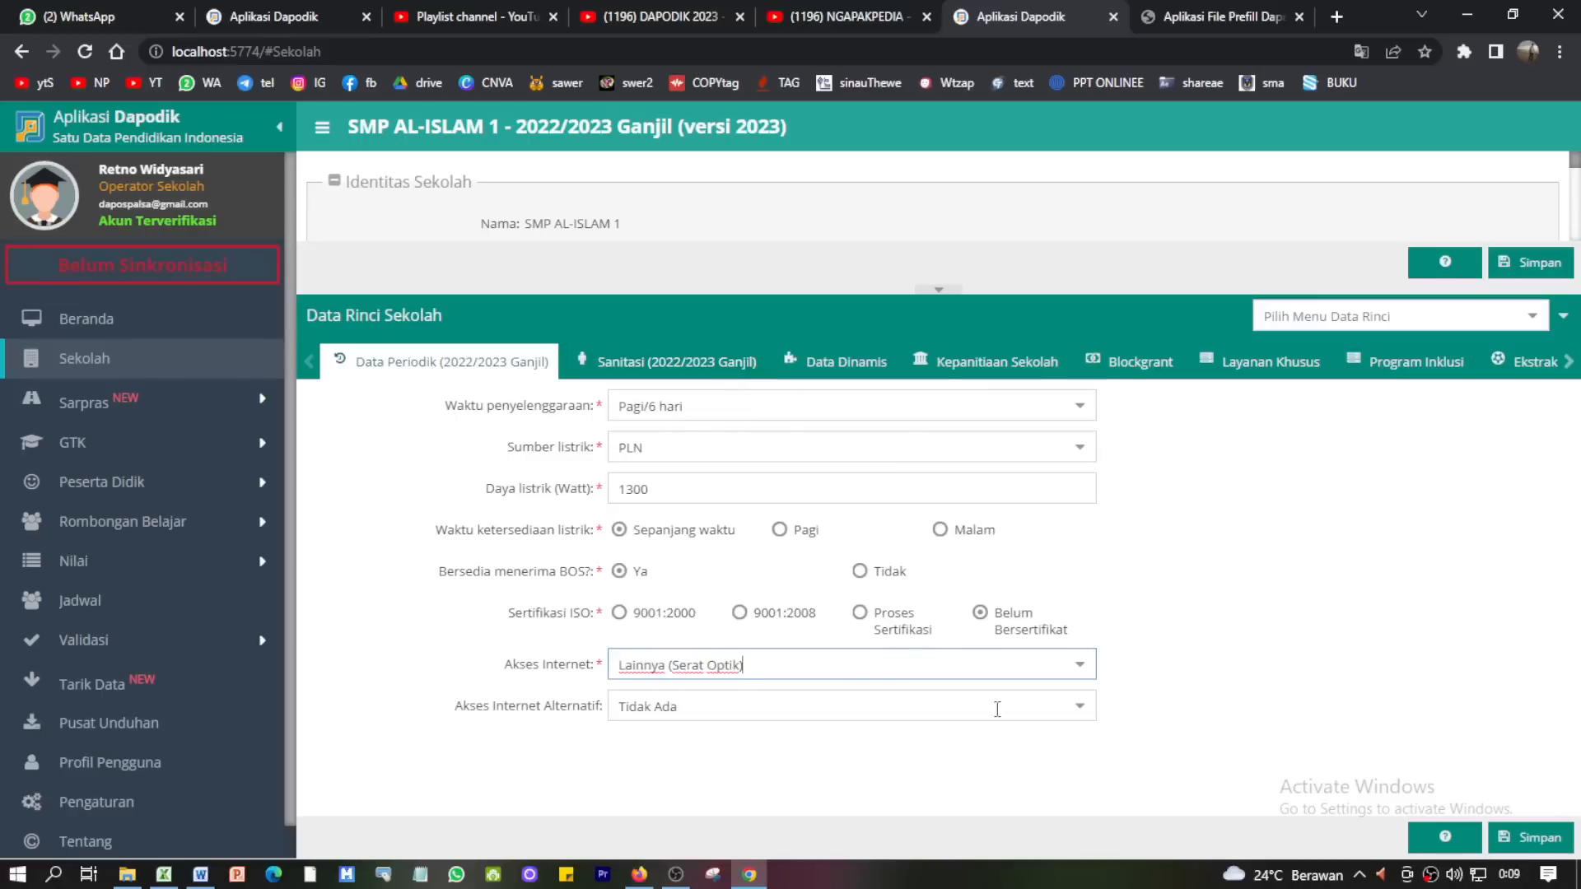
click(1080, 706)
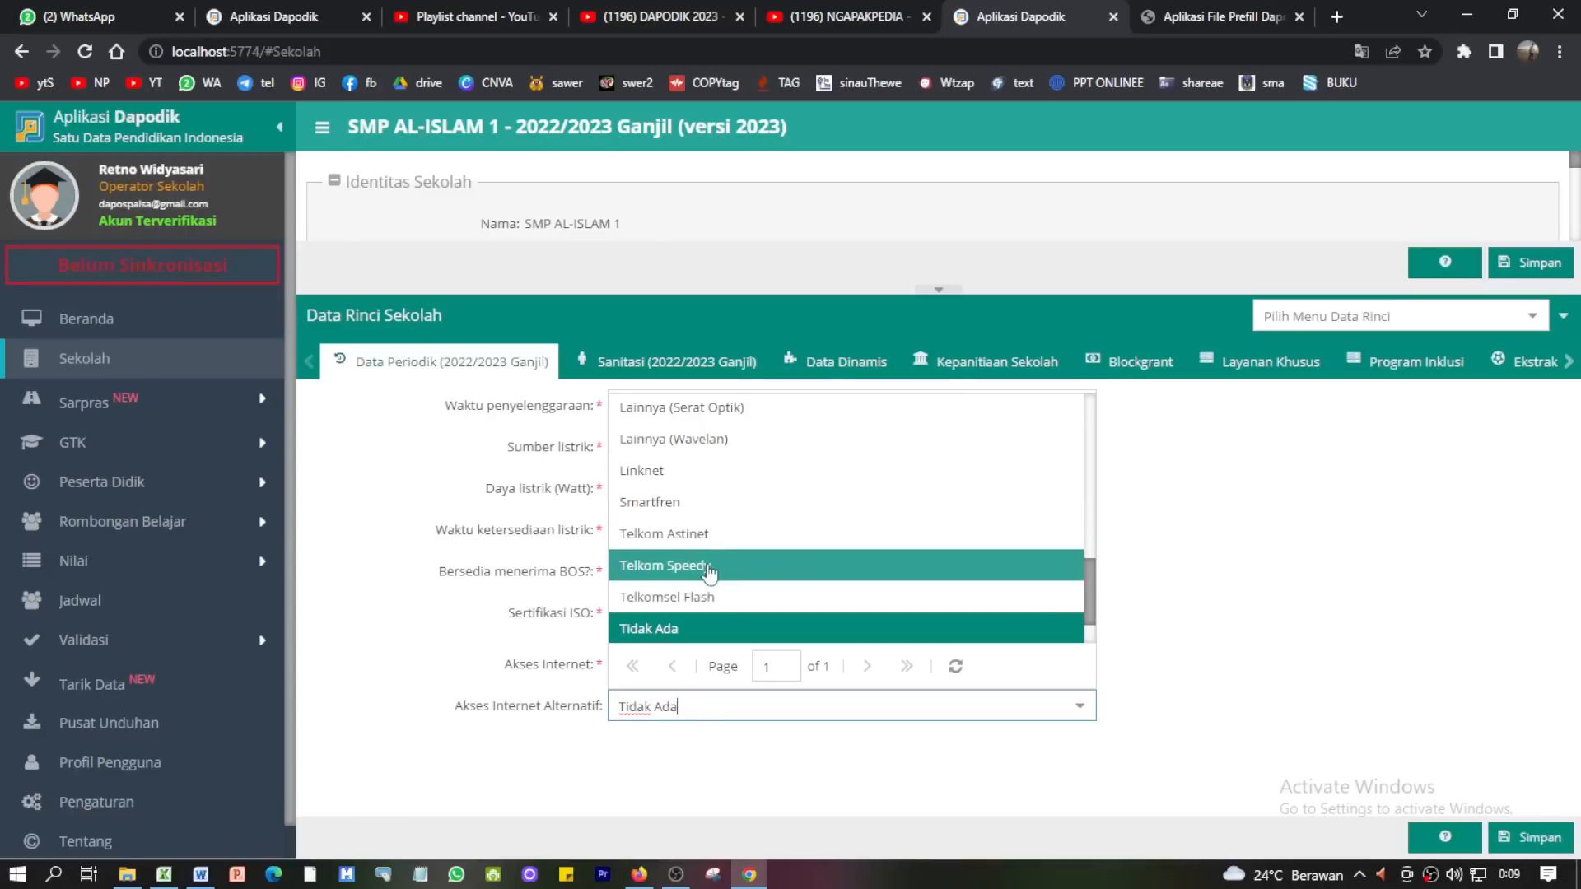
click(706, 599)
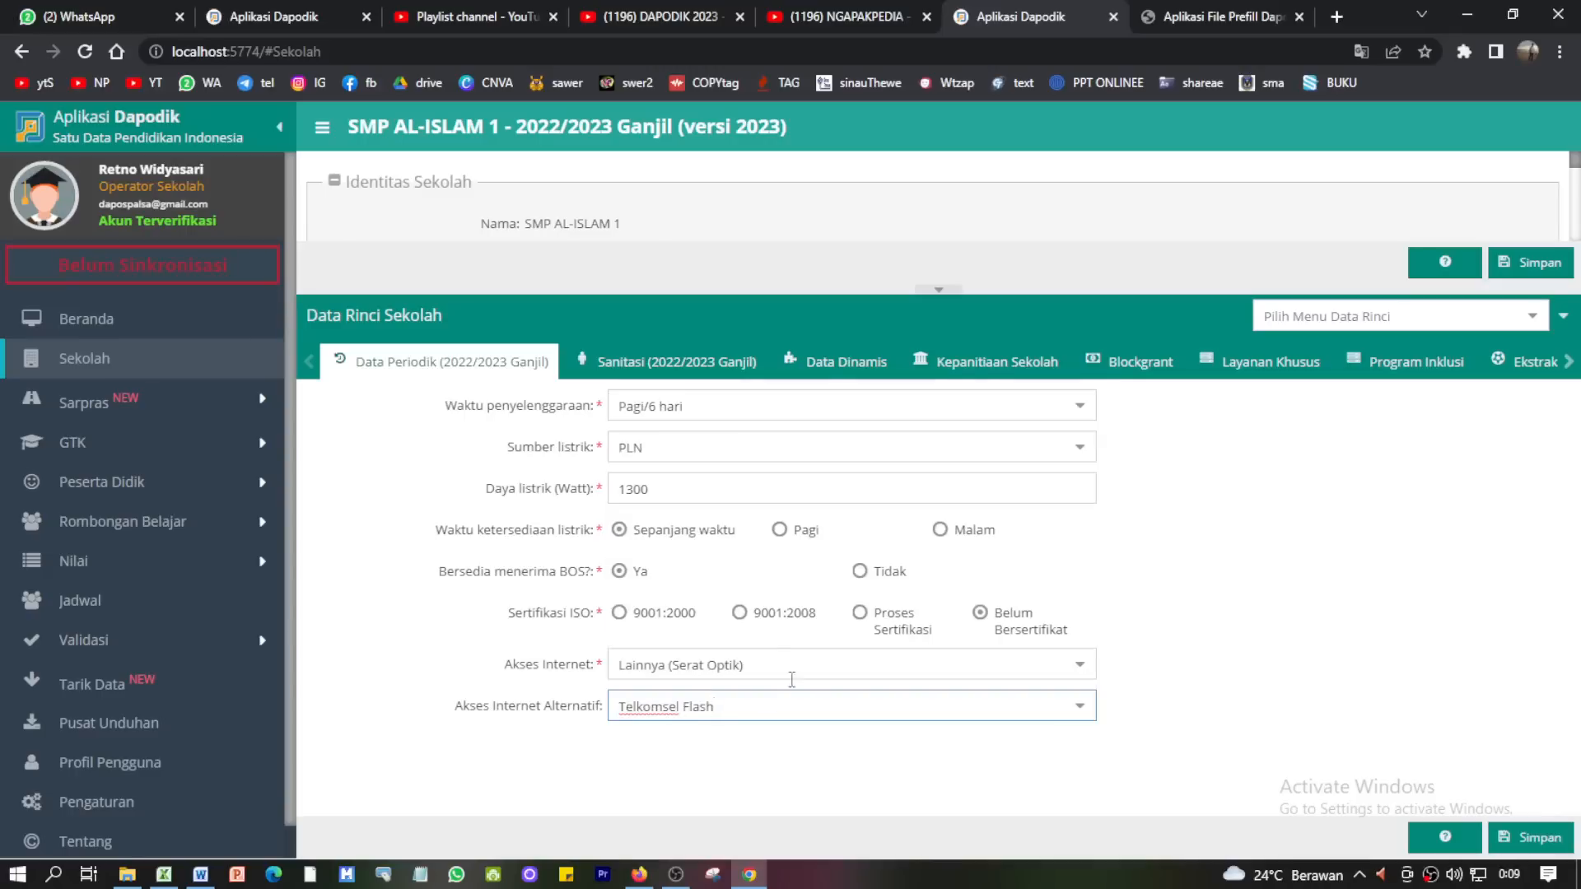
click(1545, 839)
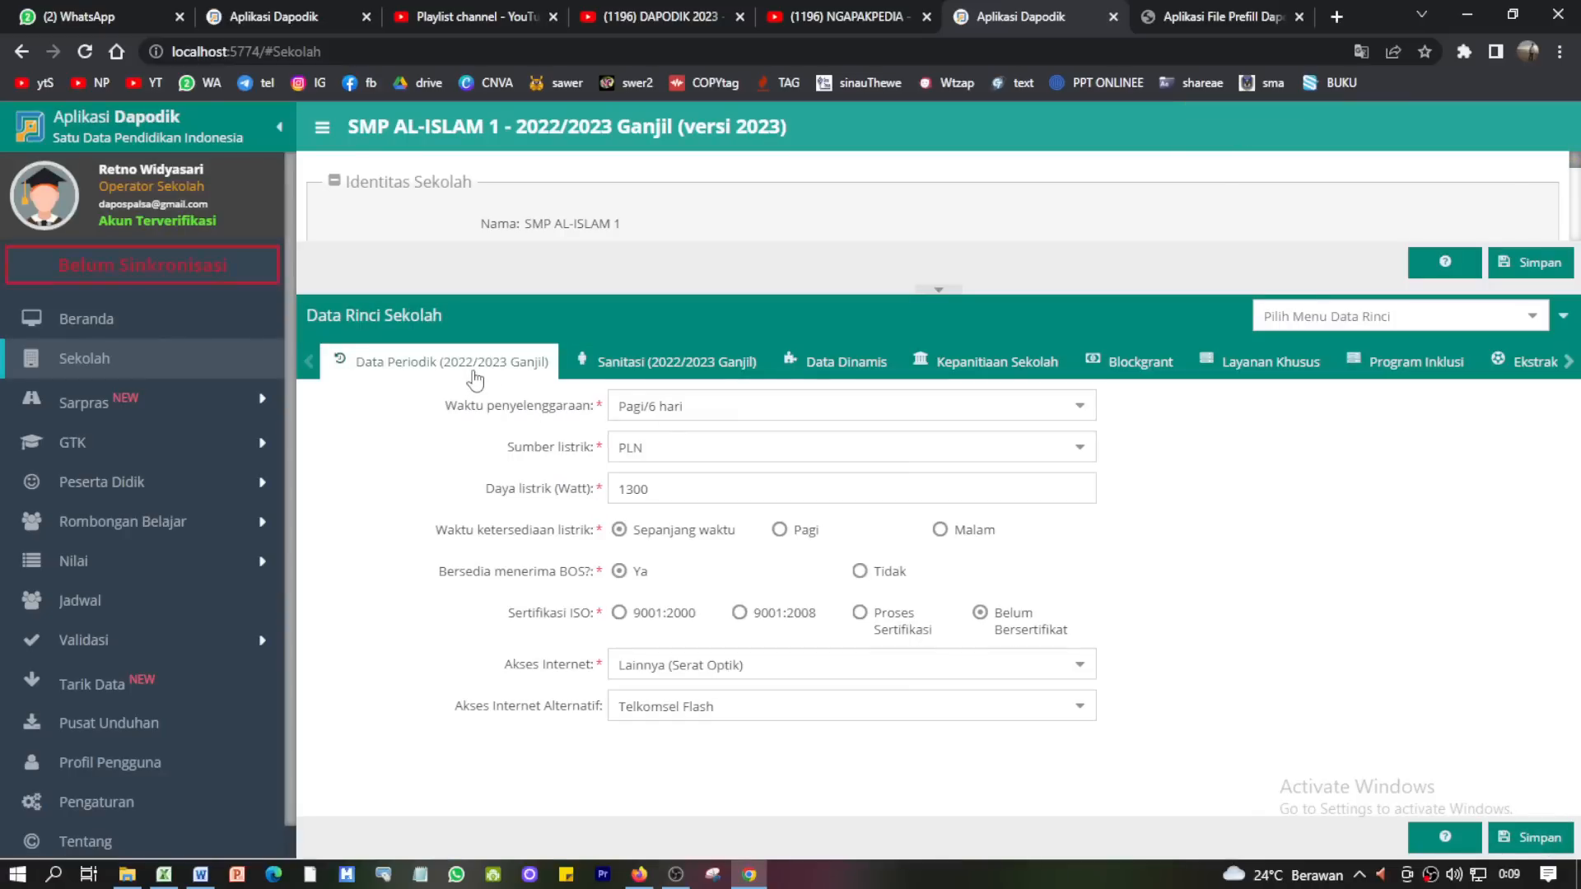
- Bring up the Sanitasi form and read the note about toilet counts
click(655, 365)
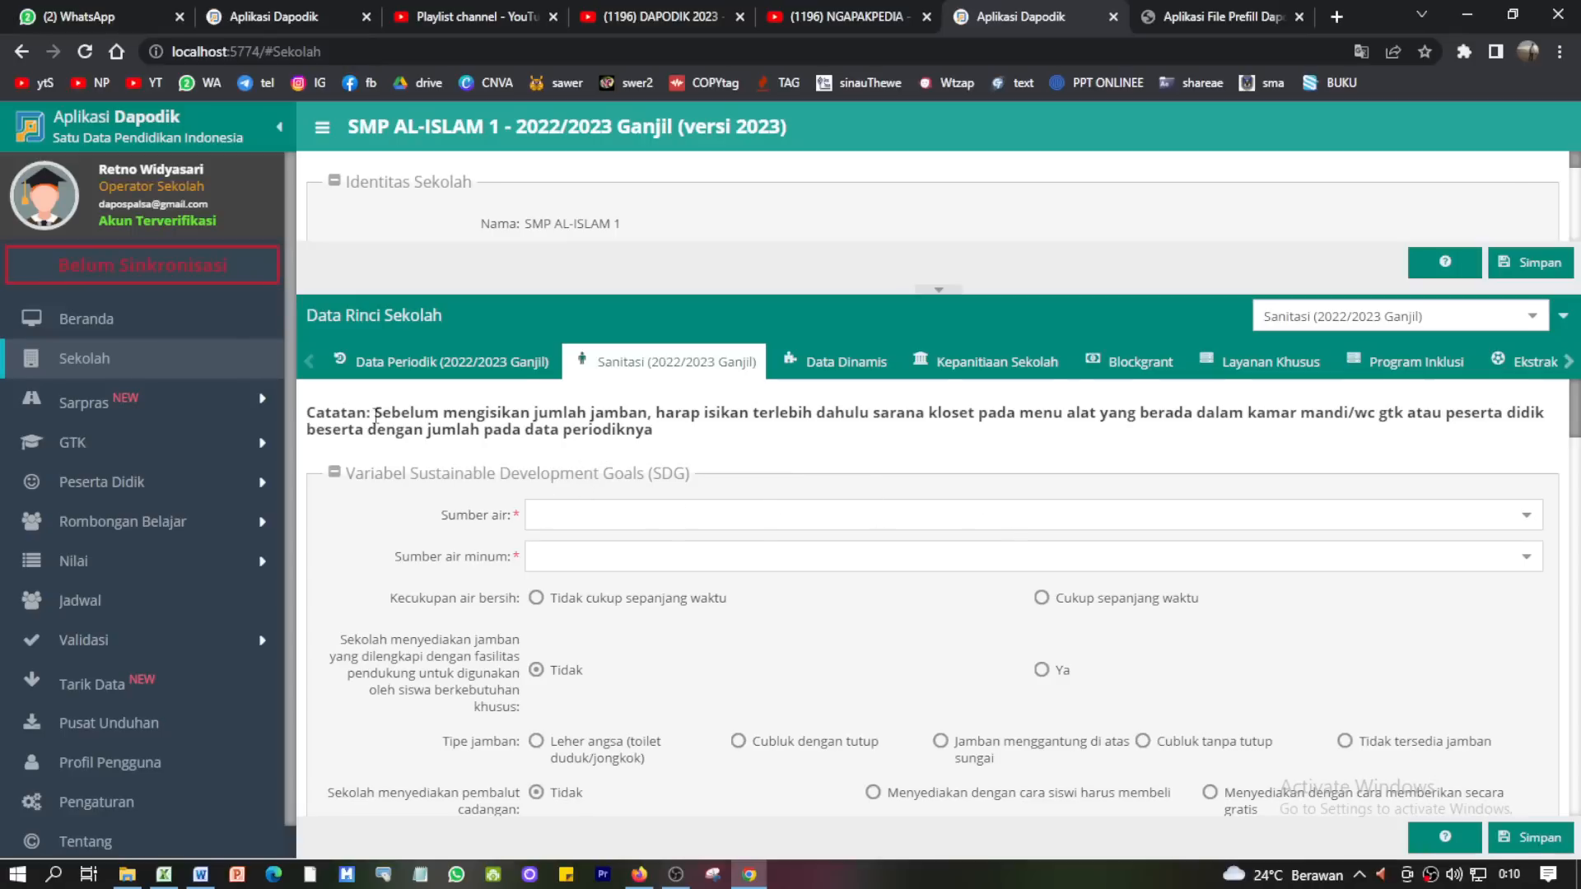
drag(375, 416, 655, 438)
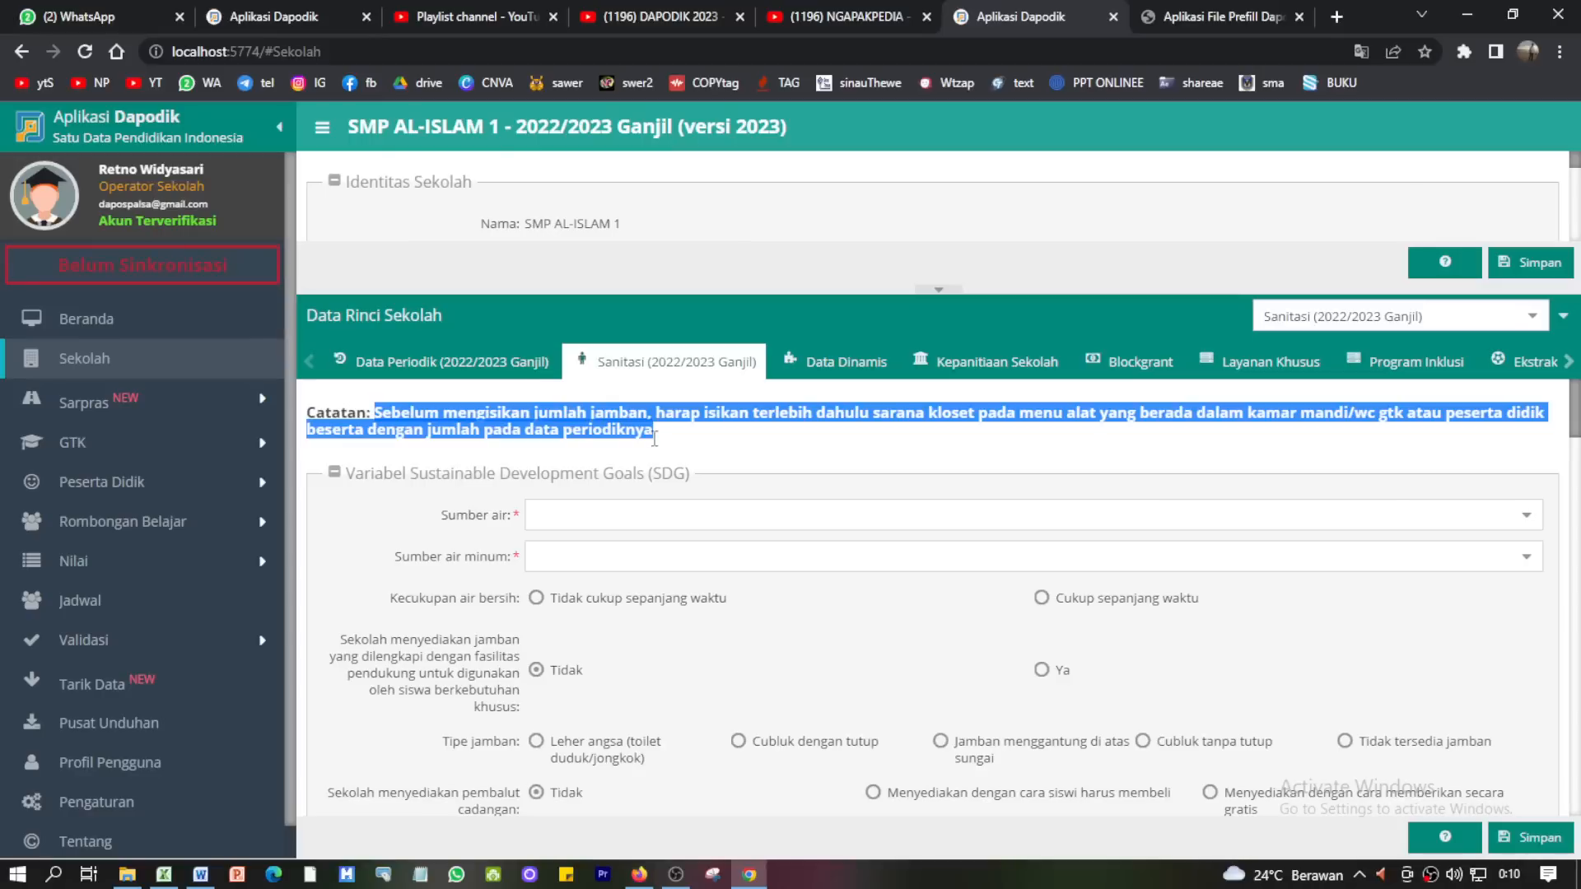
click(659, 446)
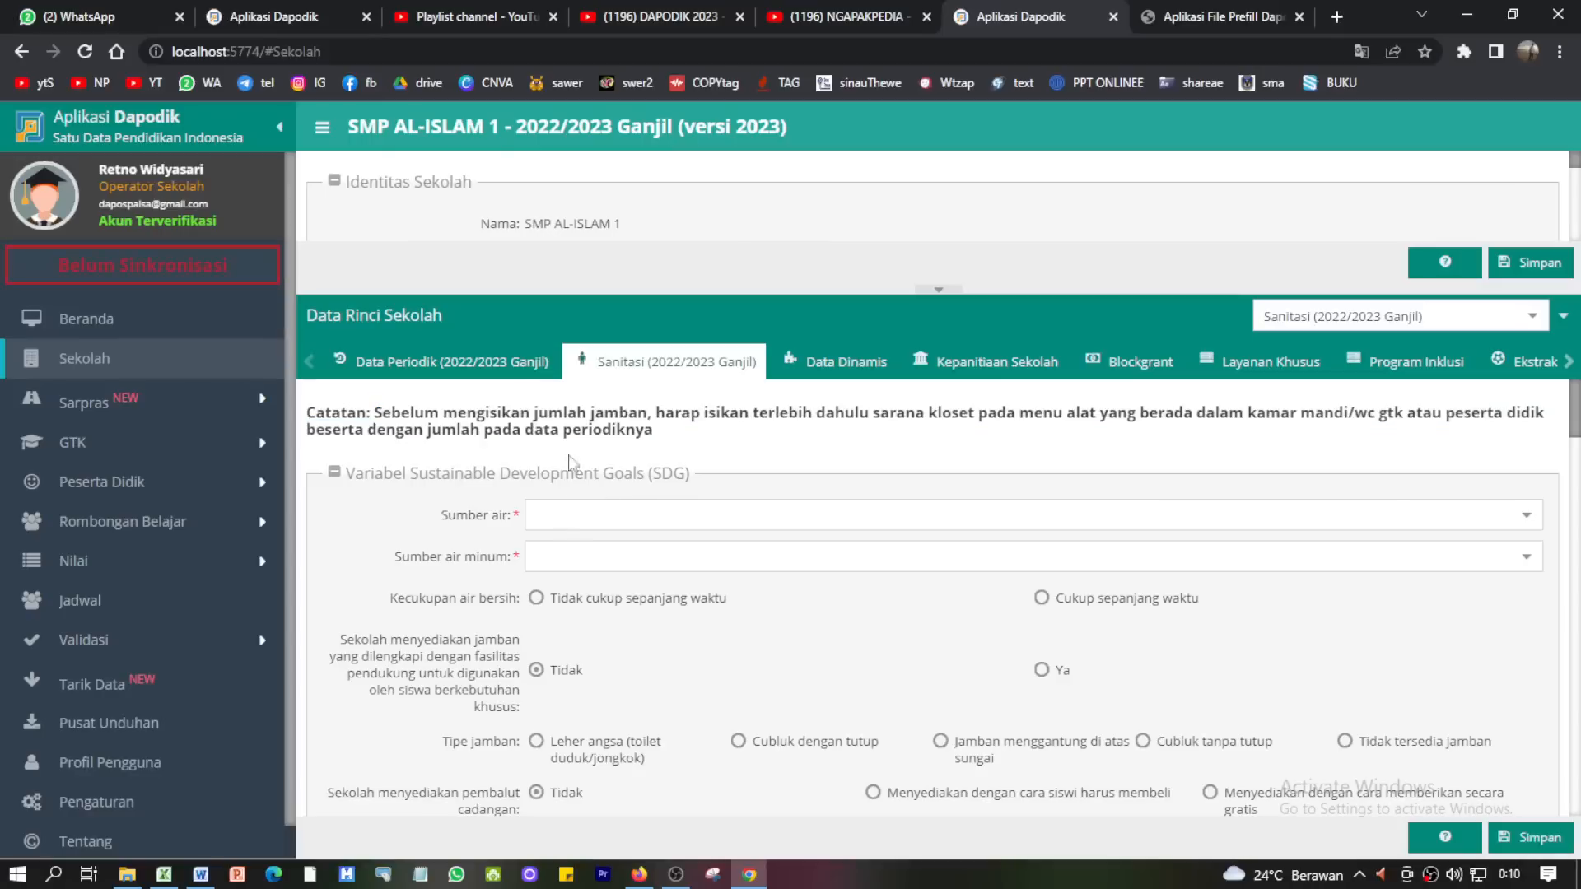
drag(403, 411, 579, 413)
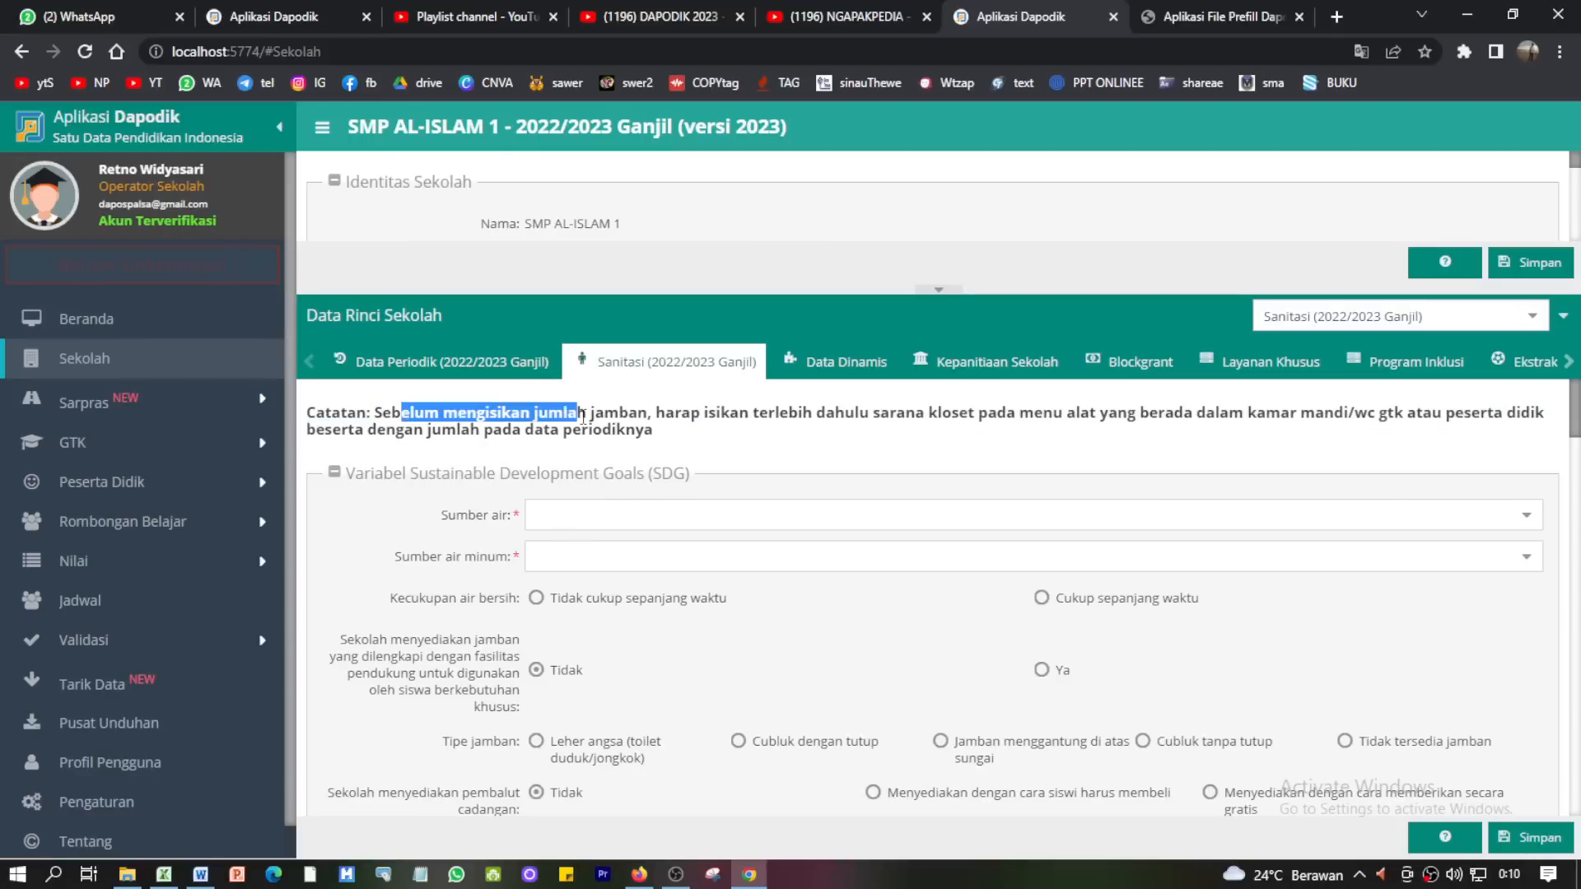
- Choose Ledeng/PAM water, 'Disediakan oleh siswa' drinking water, and Cukup sepanjang waktu sufficiency
click(679, 506)
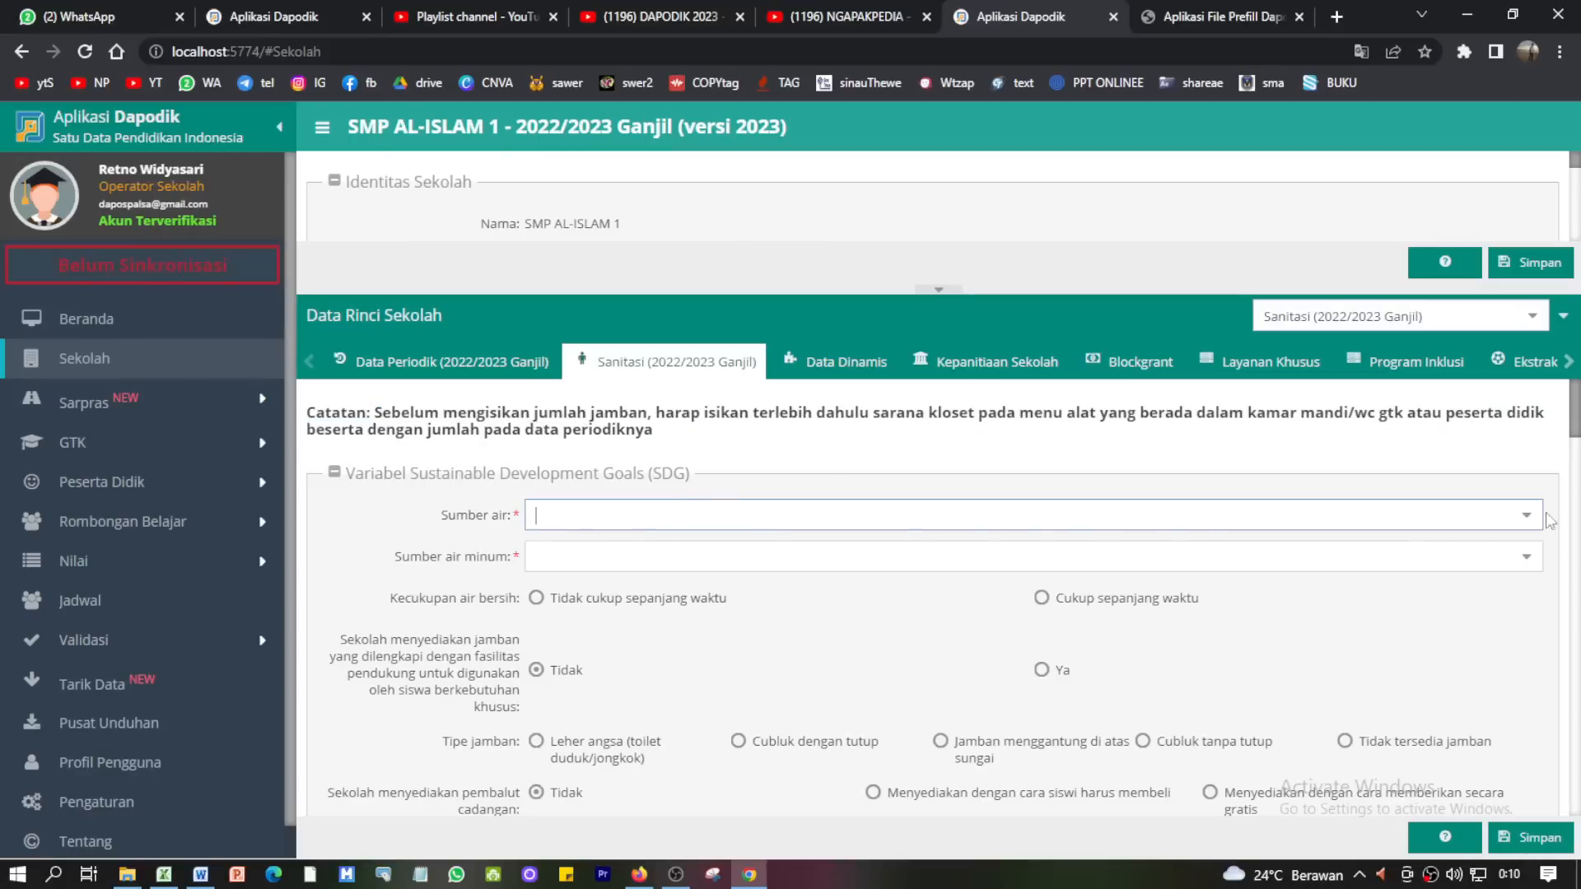
click(1527, 514)
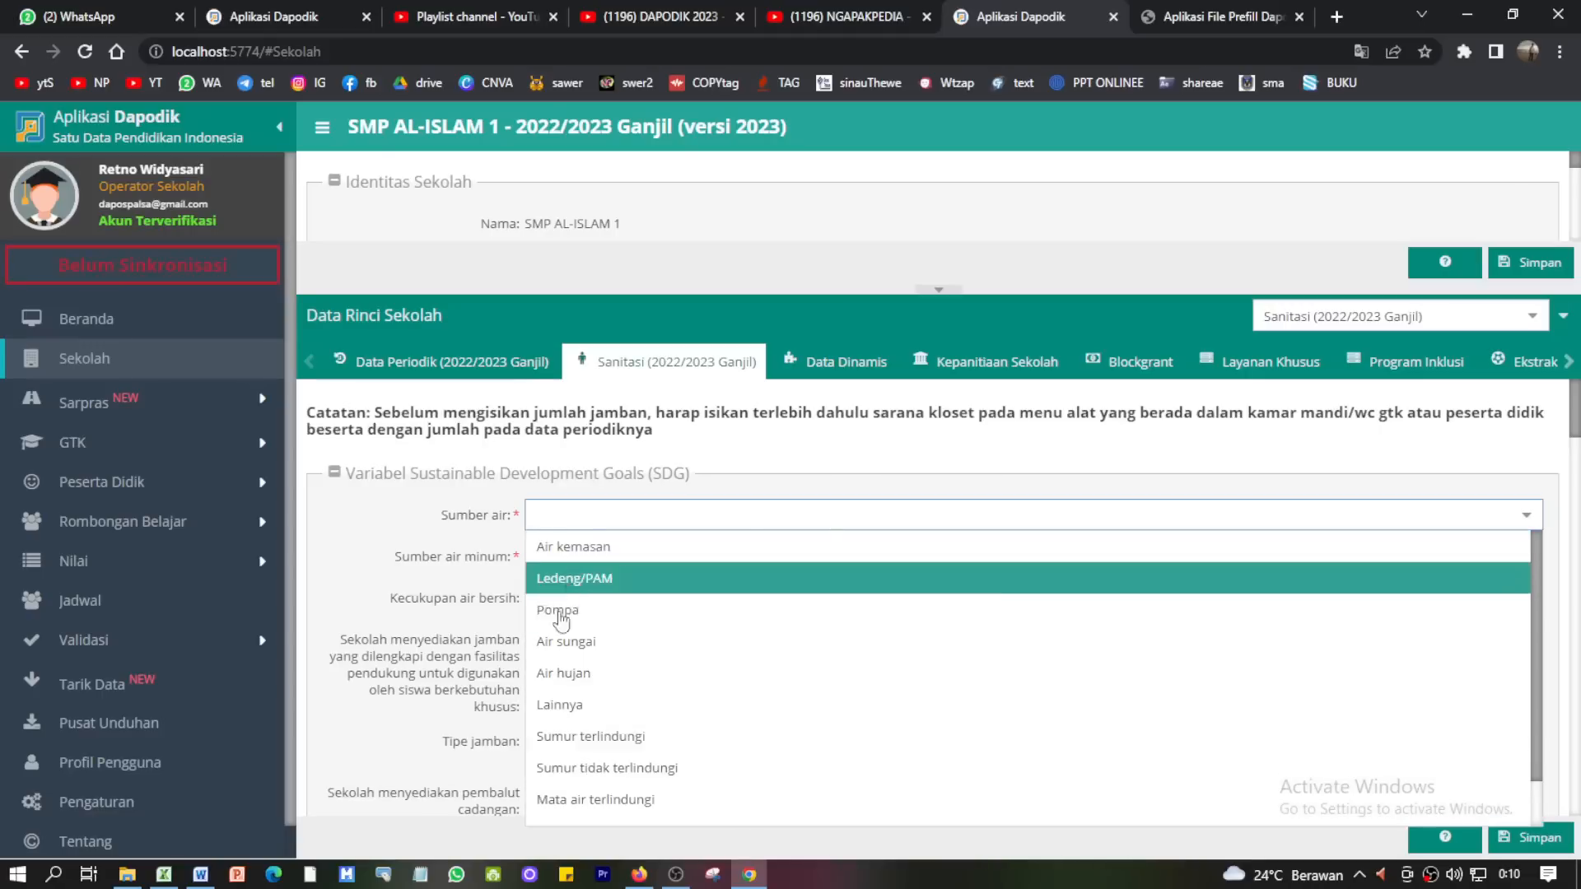
click(587, 581)
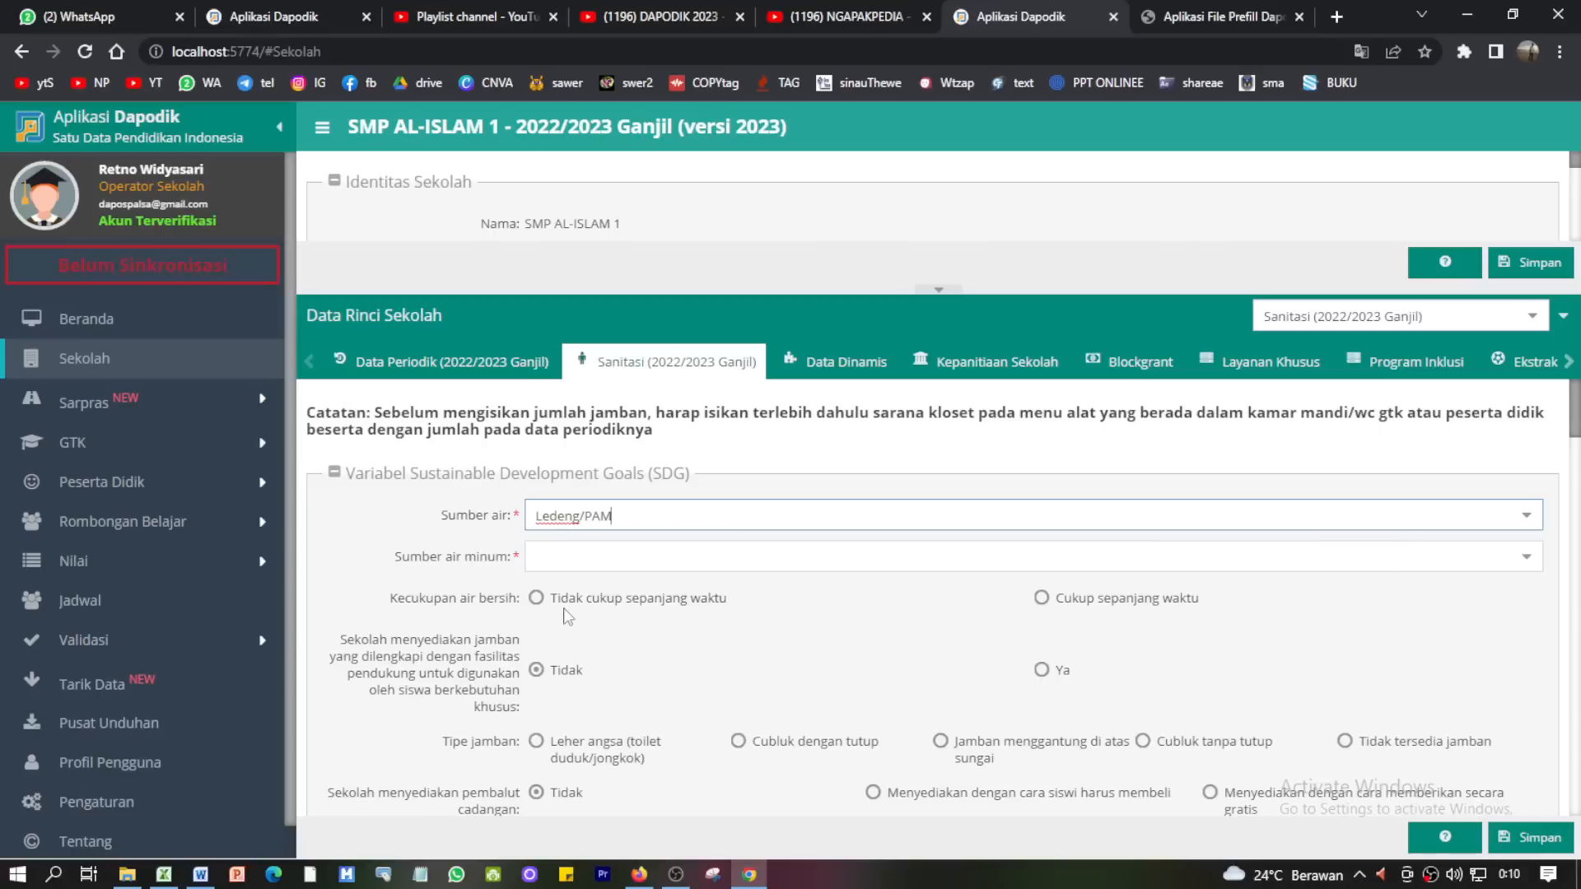
click(1524, 557)
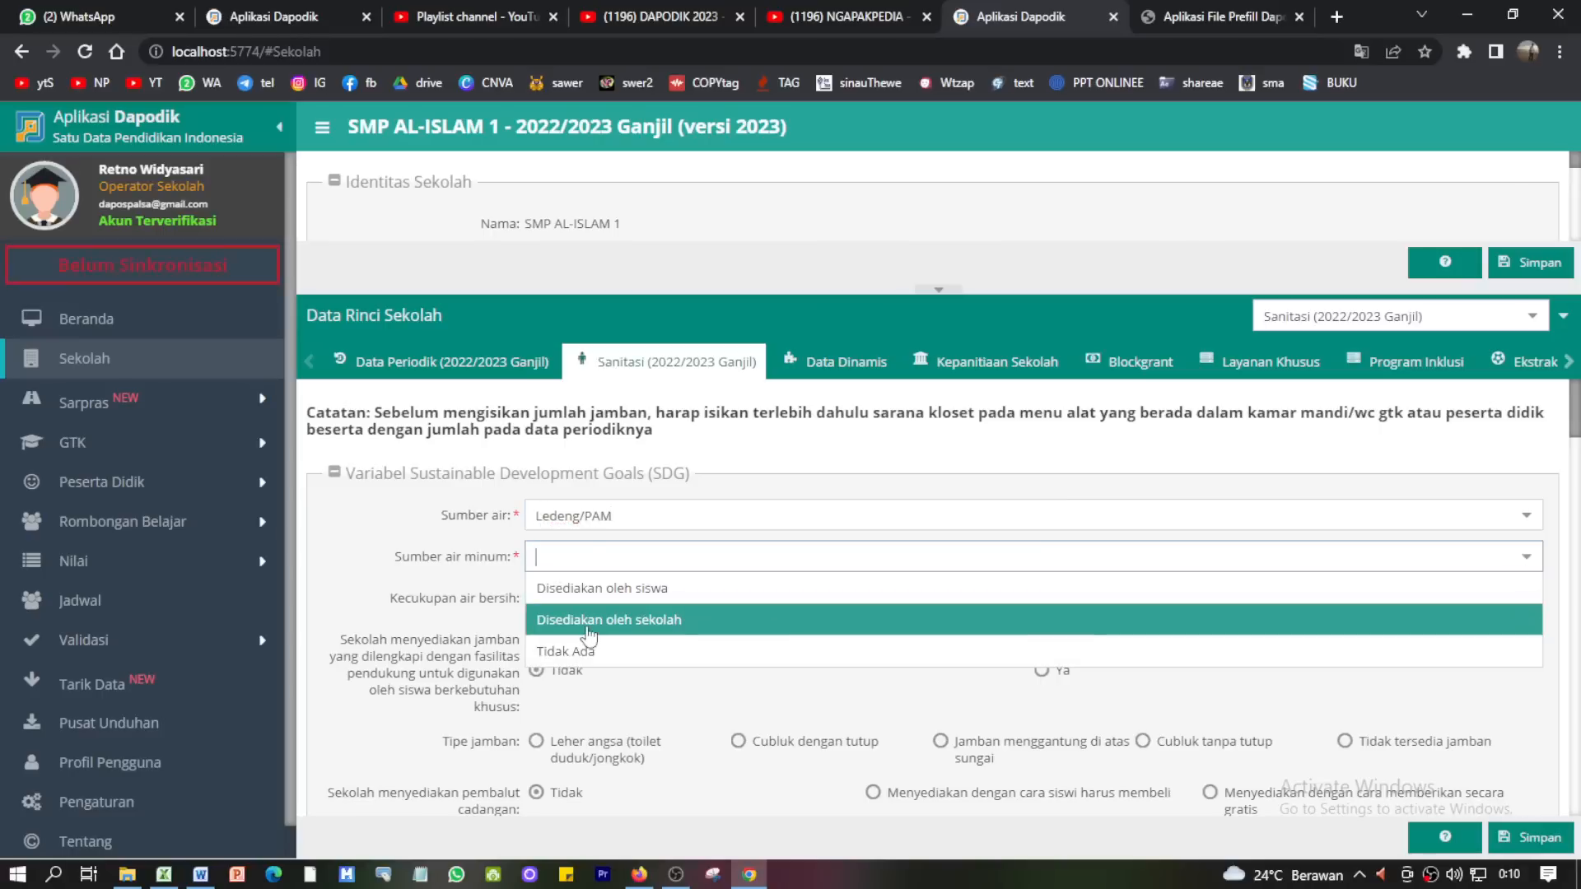
click(624, 589)
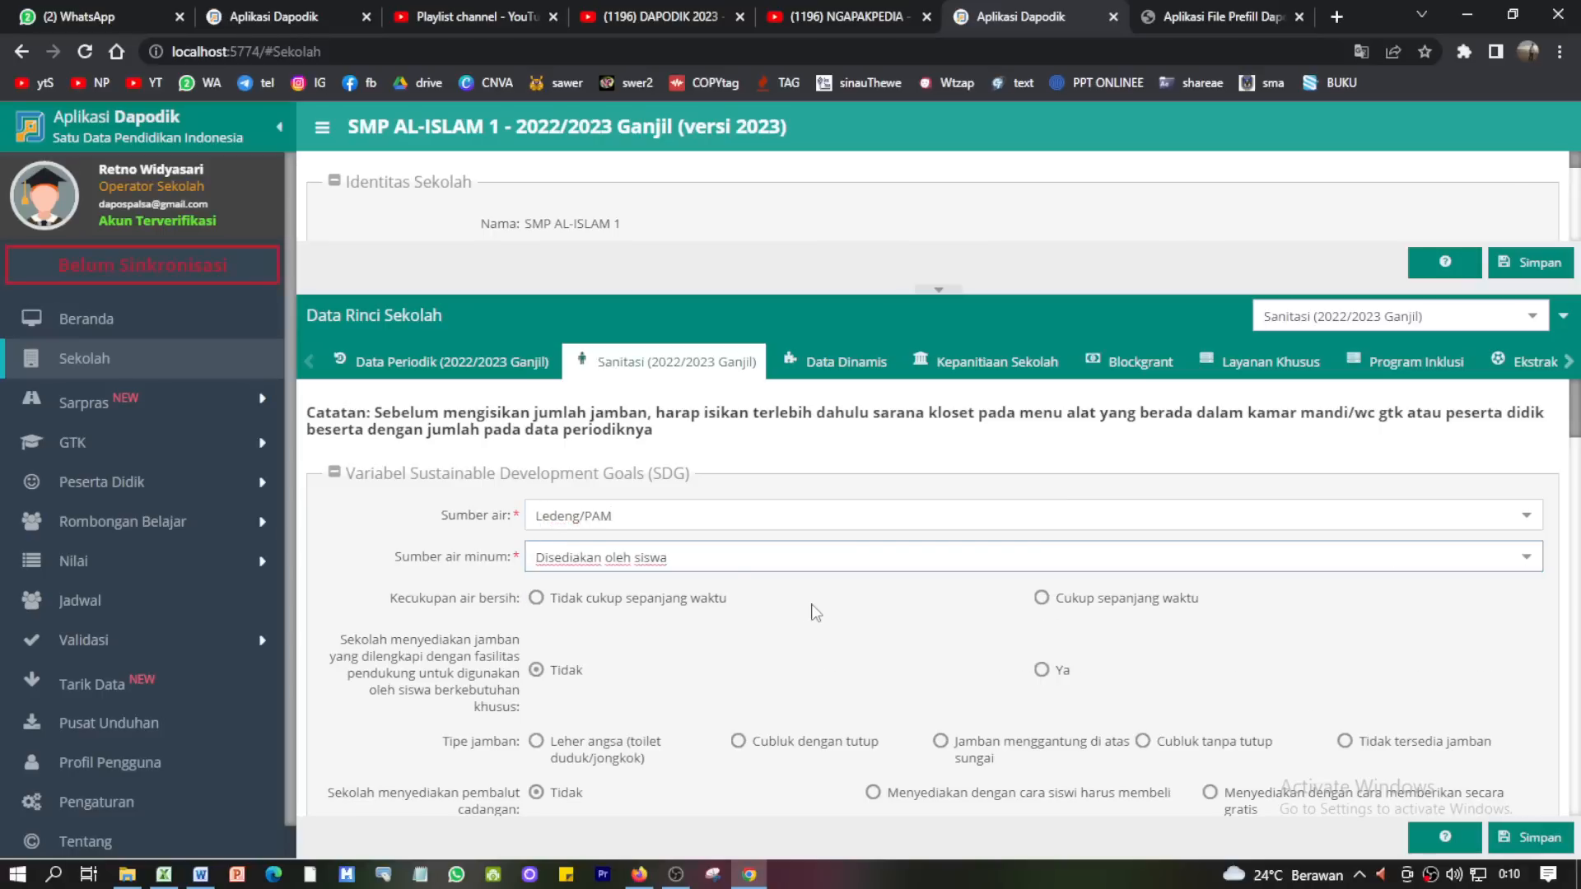
click(1054, 599)
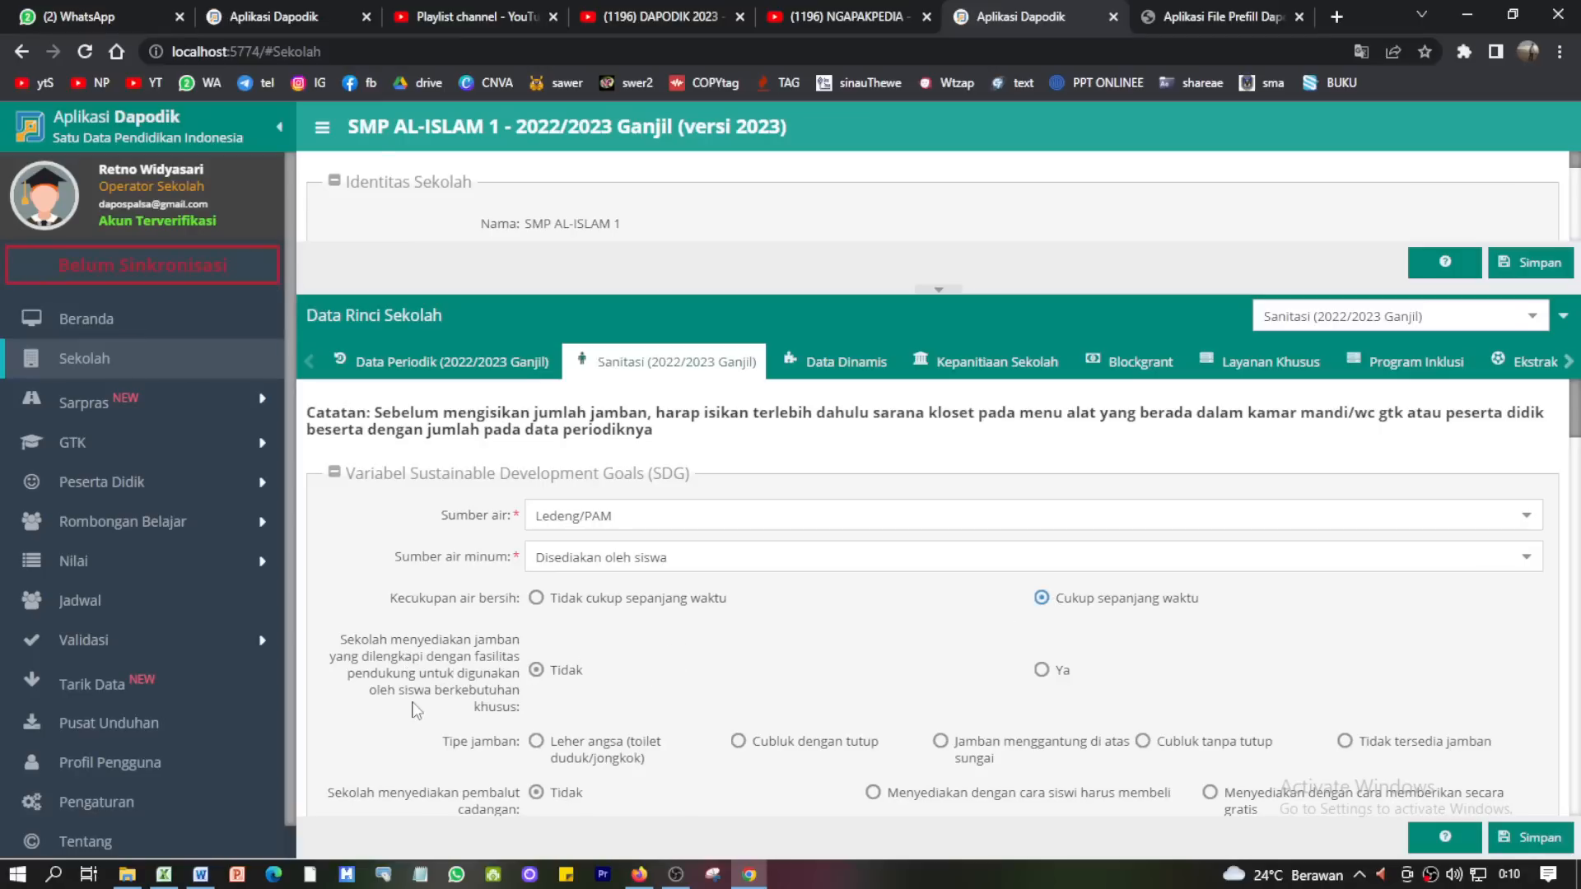
- Check the total and broken handwashing-station counts in the Sanitasi form
scroll(729, 669, down, 1)
scroll(717, 663, down, 1)
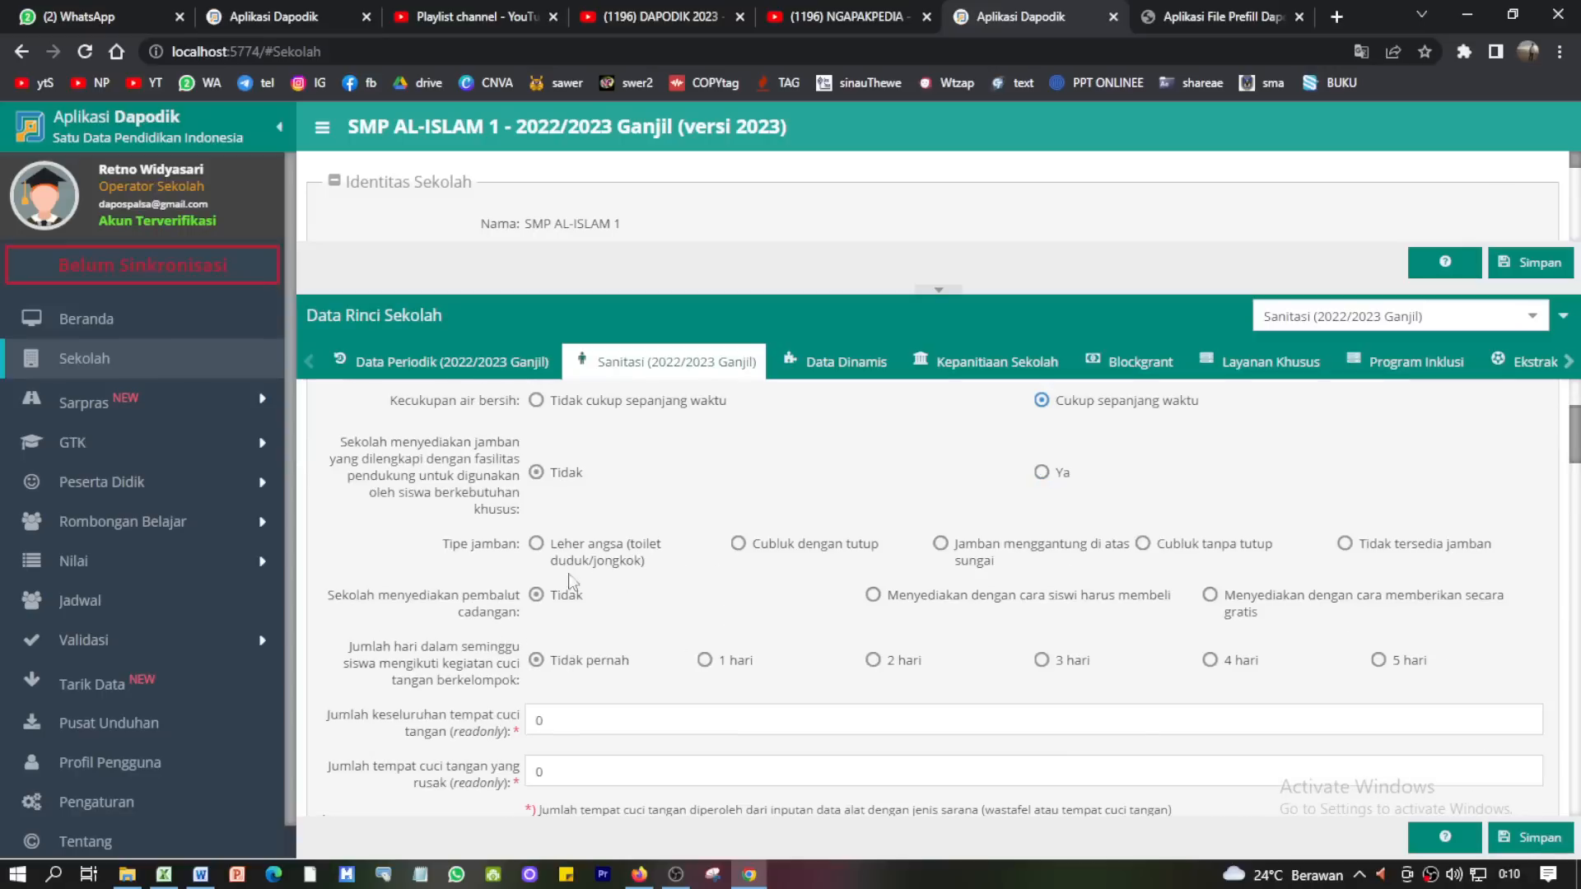
scroll(550, 486, up, 1)
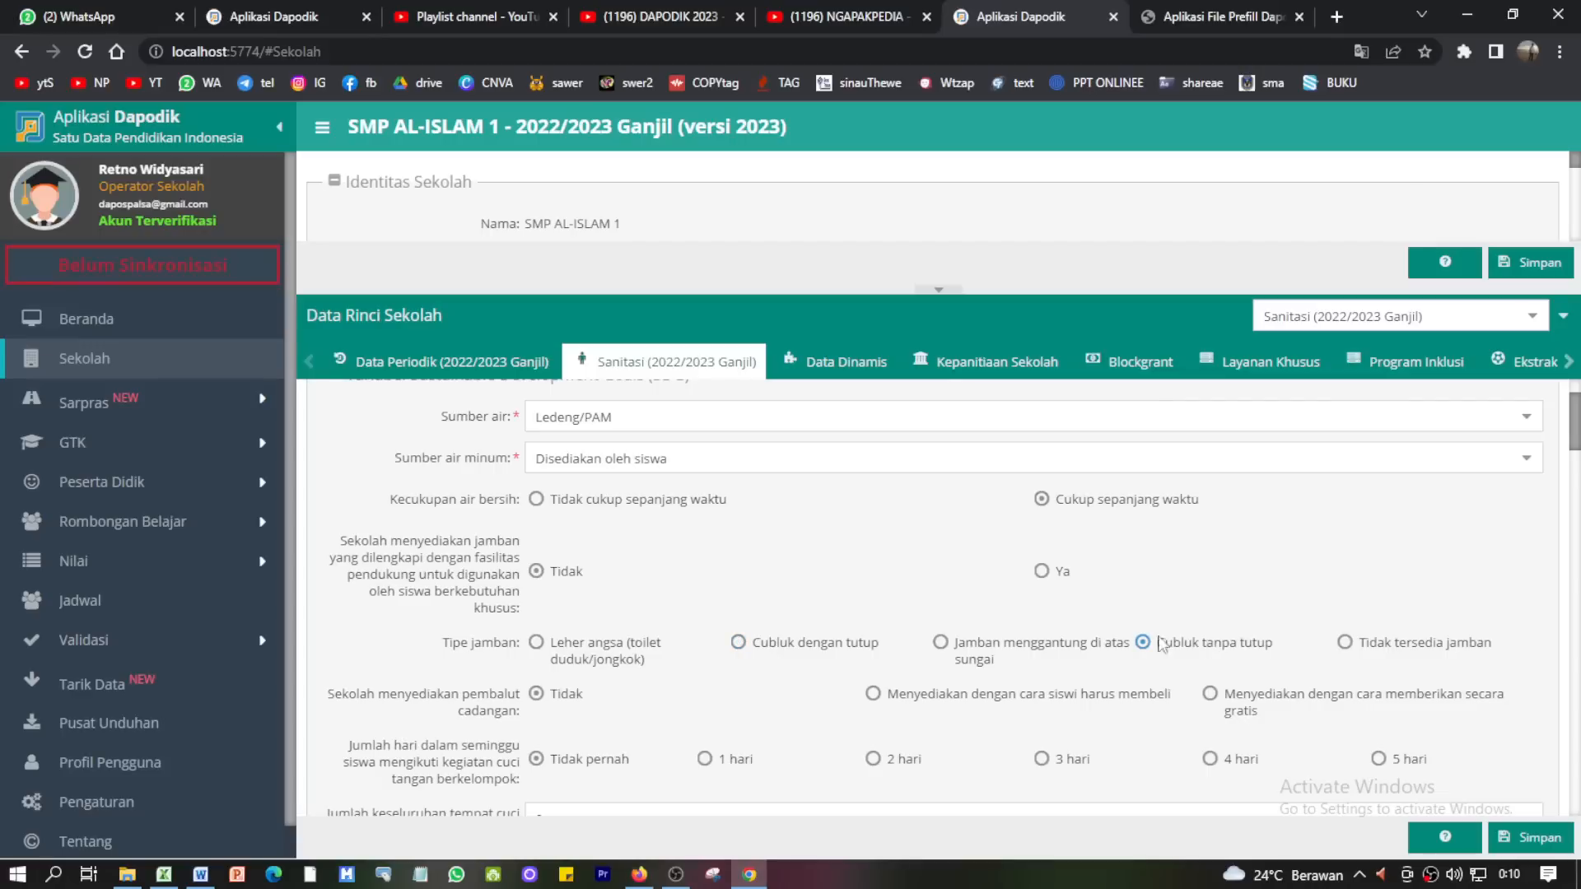
scroll(1168, 633, down, 1)
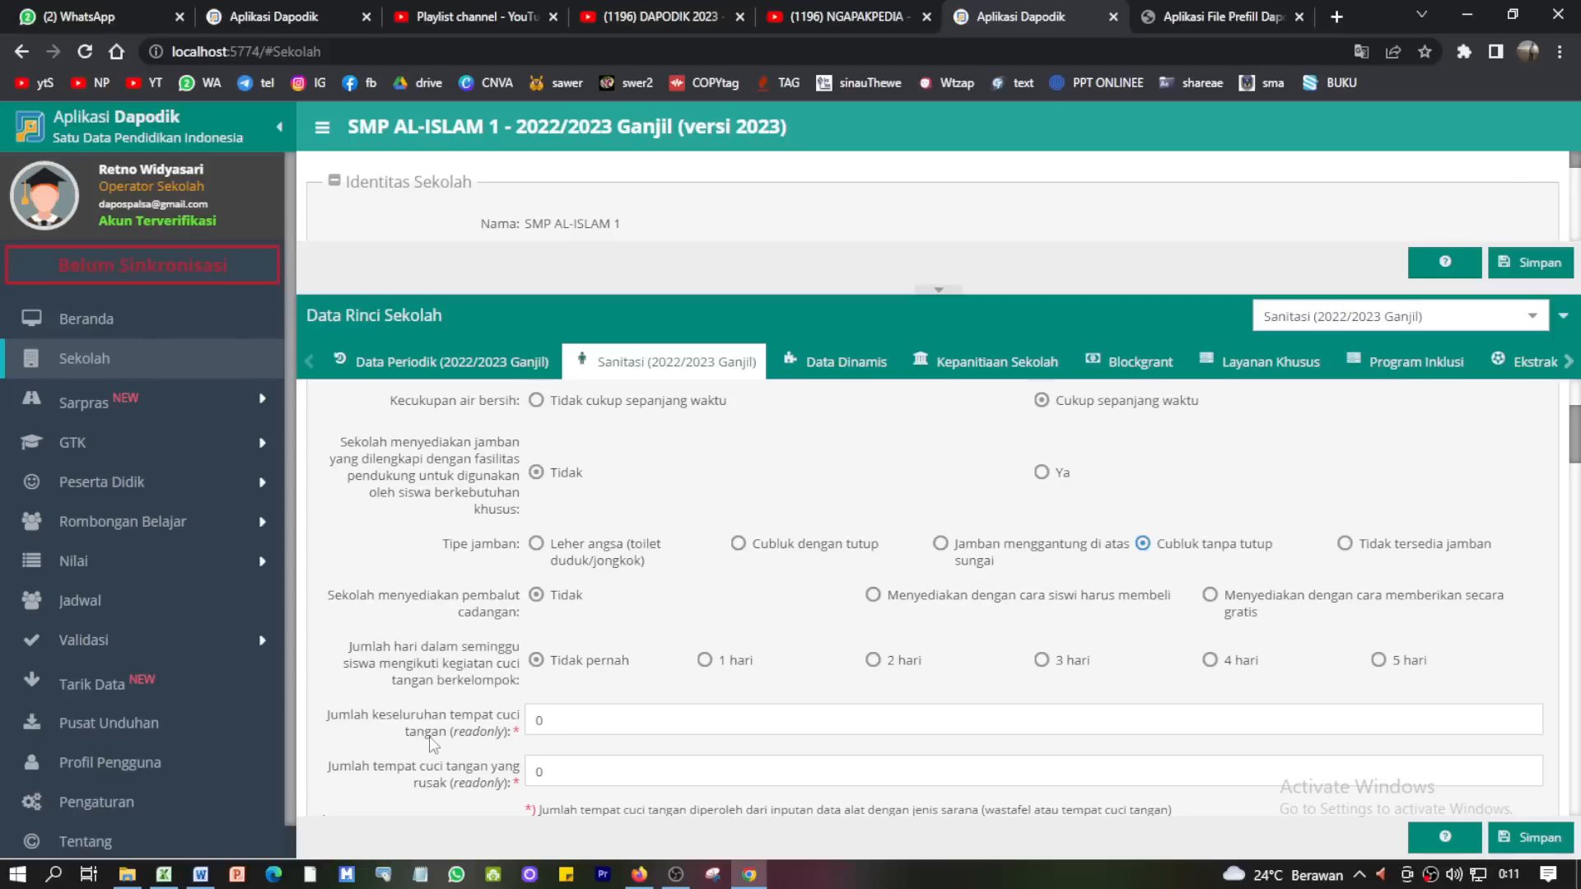
scroll(436, 733, down, 1)
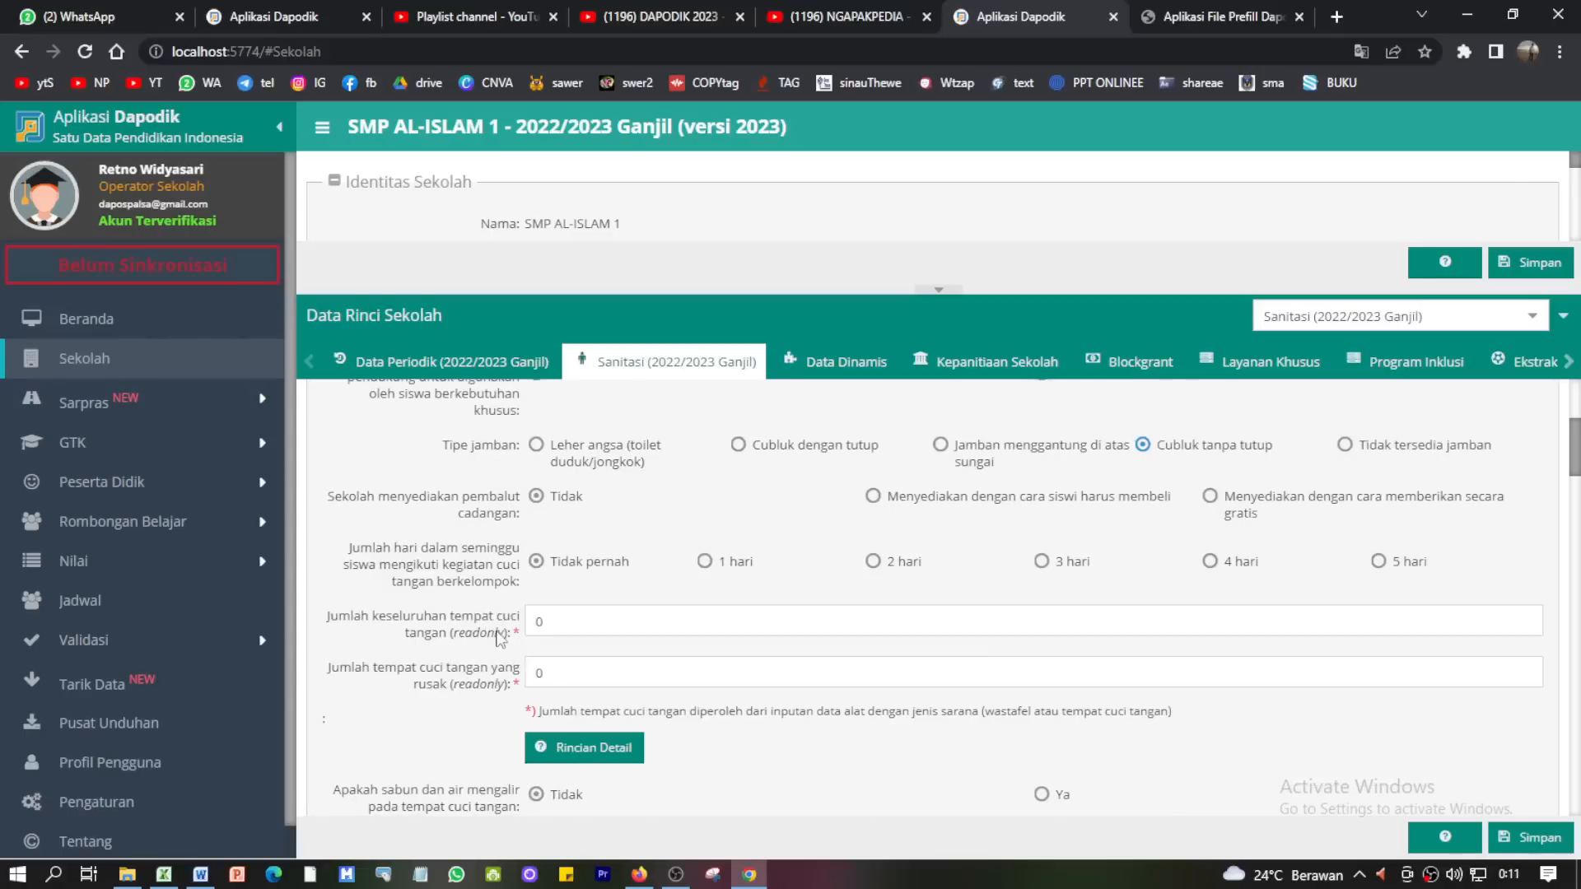
double_click(549, 625)
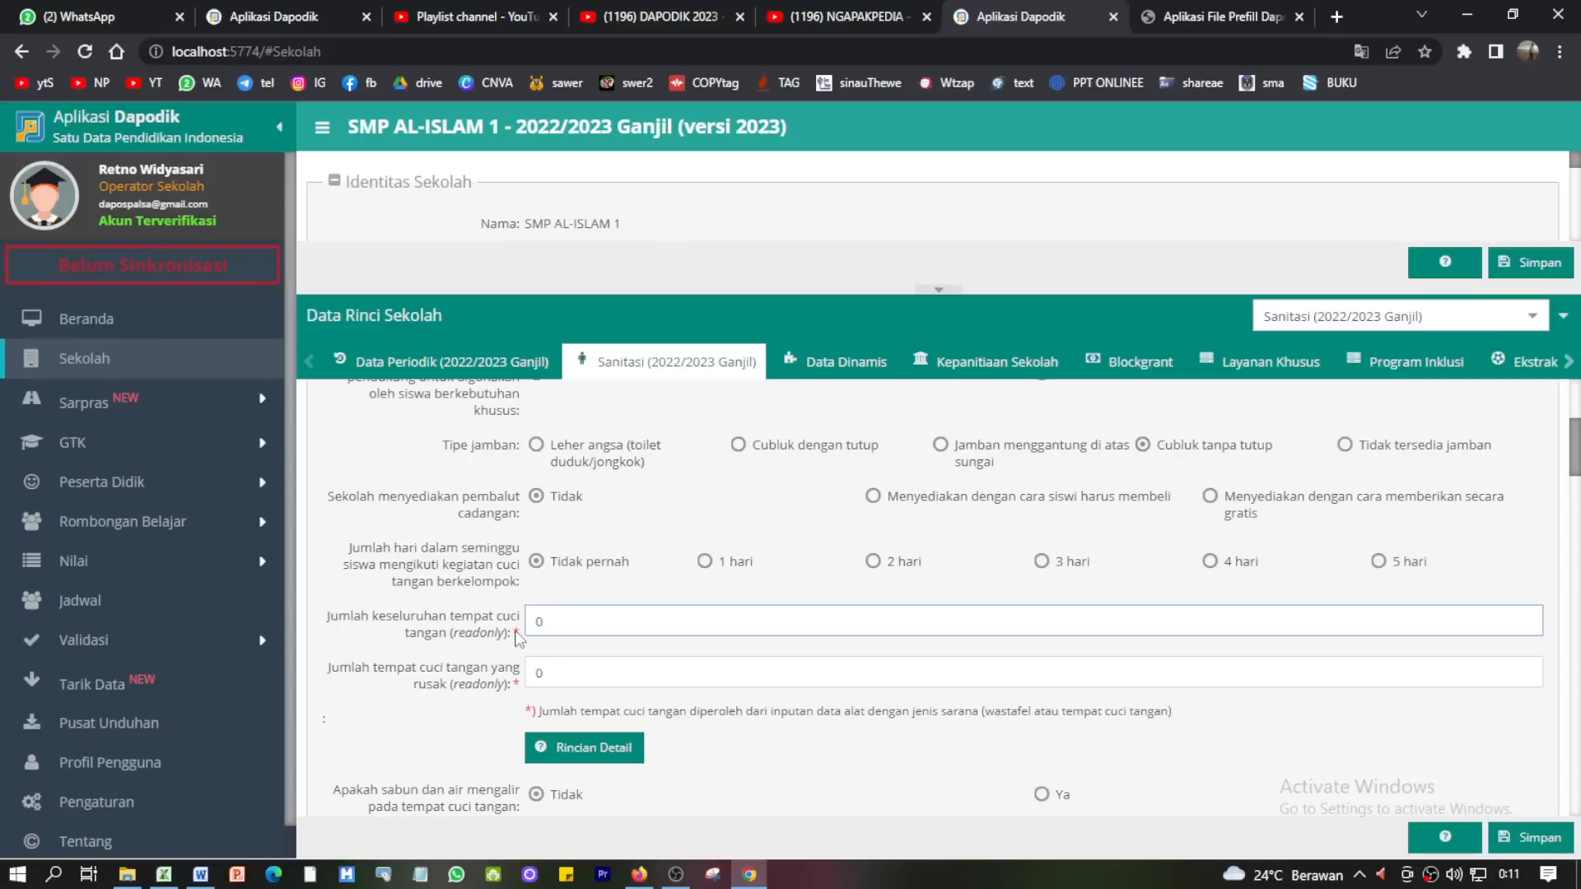
click(533, 679)
scroll(558, 674, down, 1)
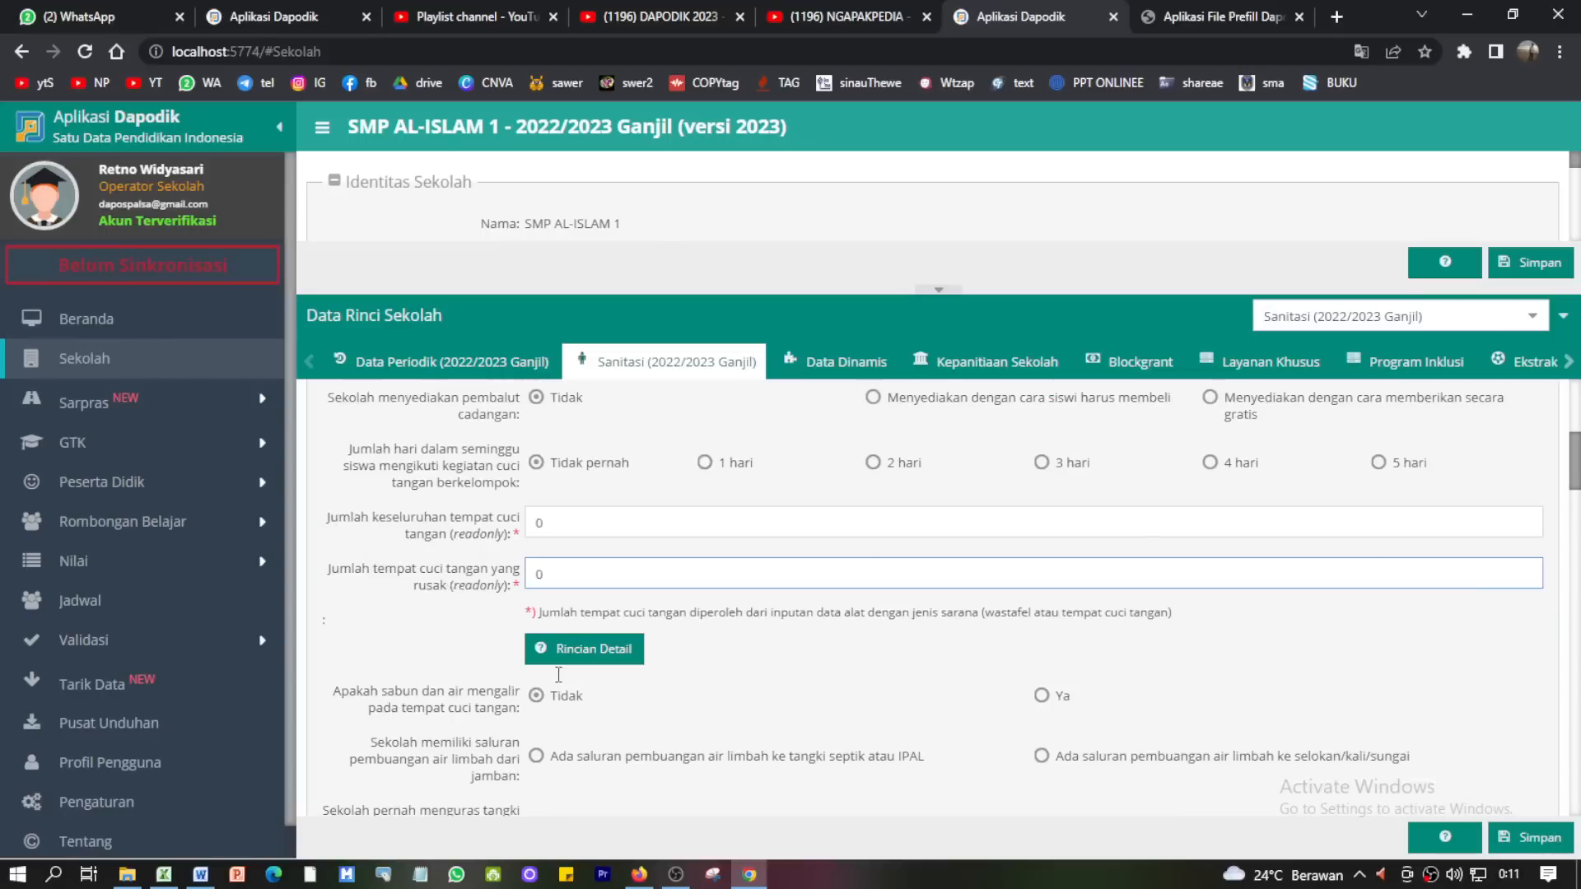
click(557, 531)
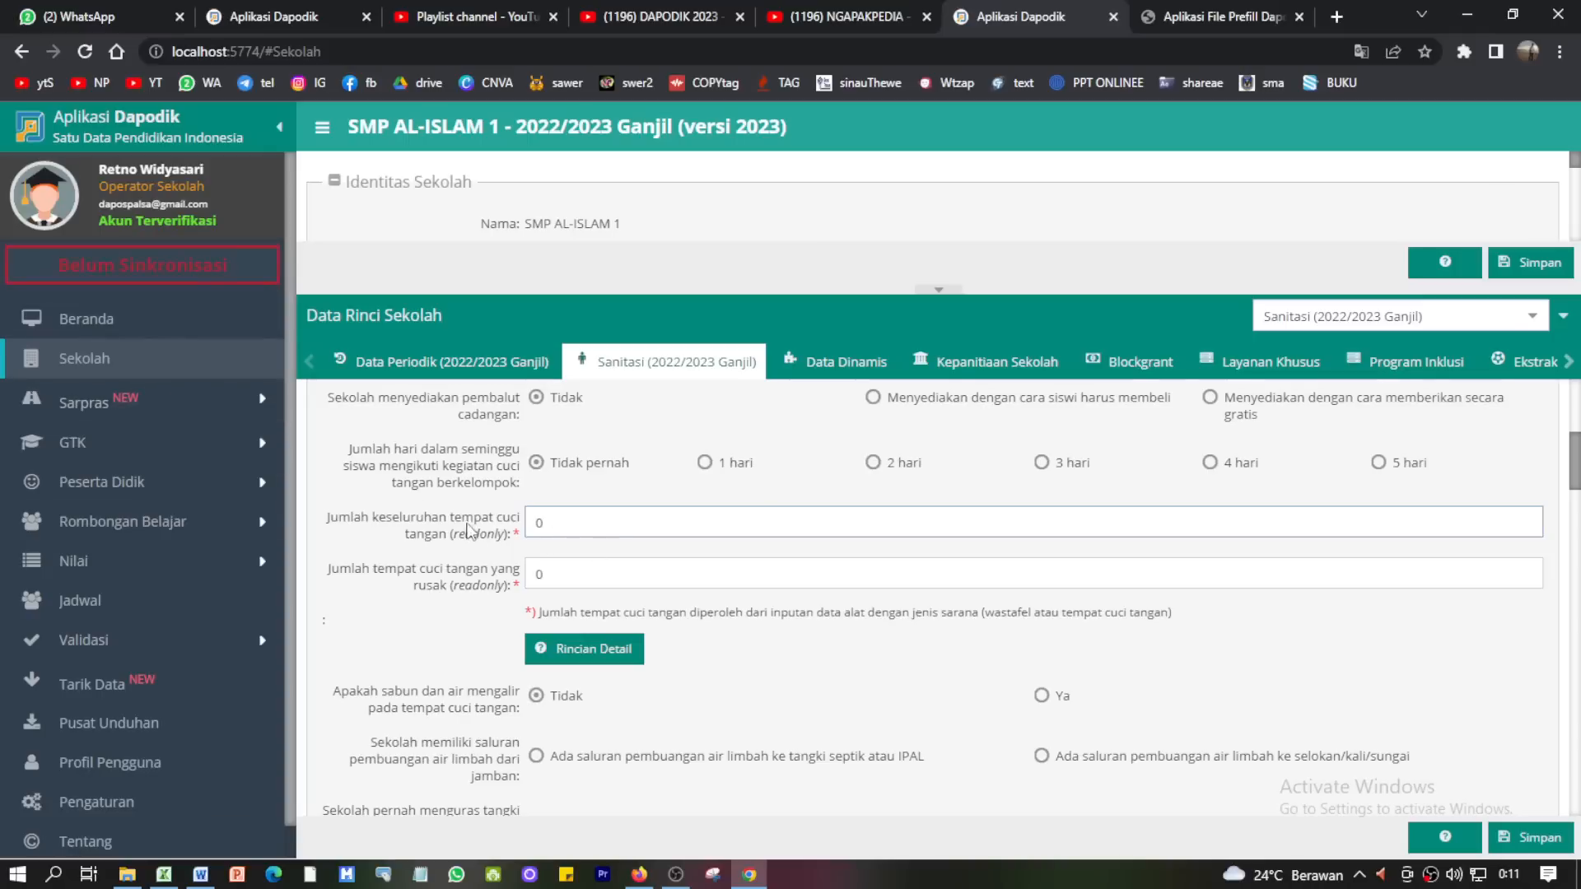
click(488, 587)
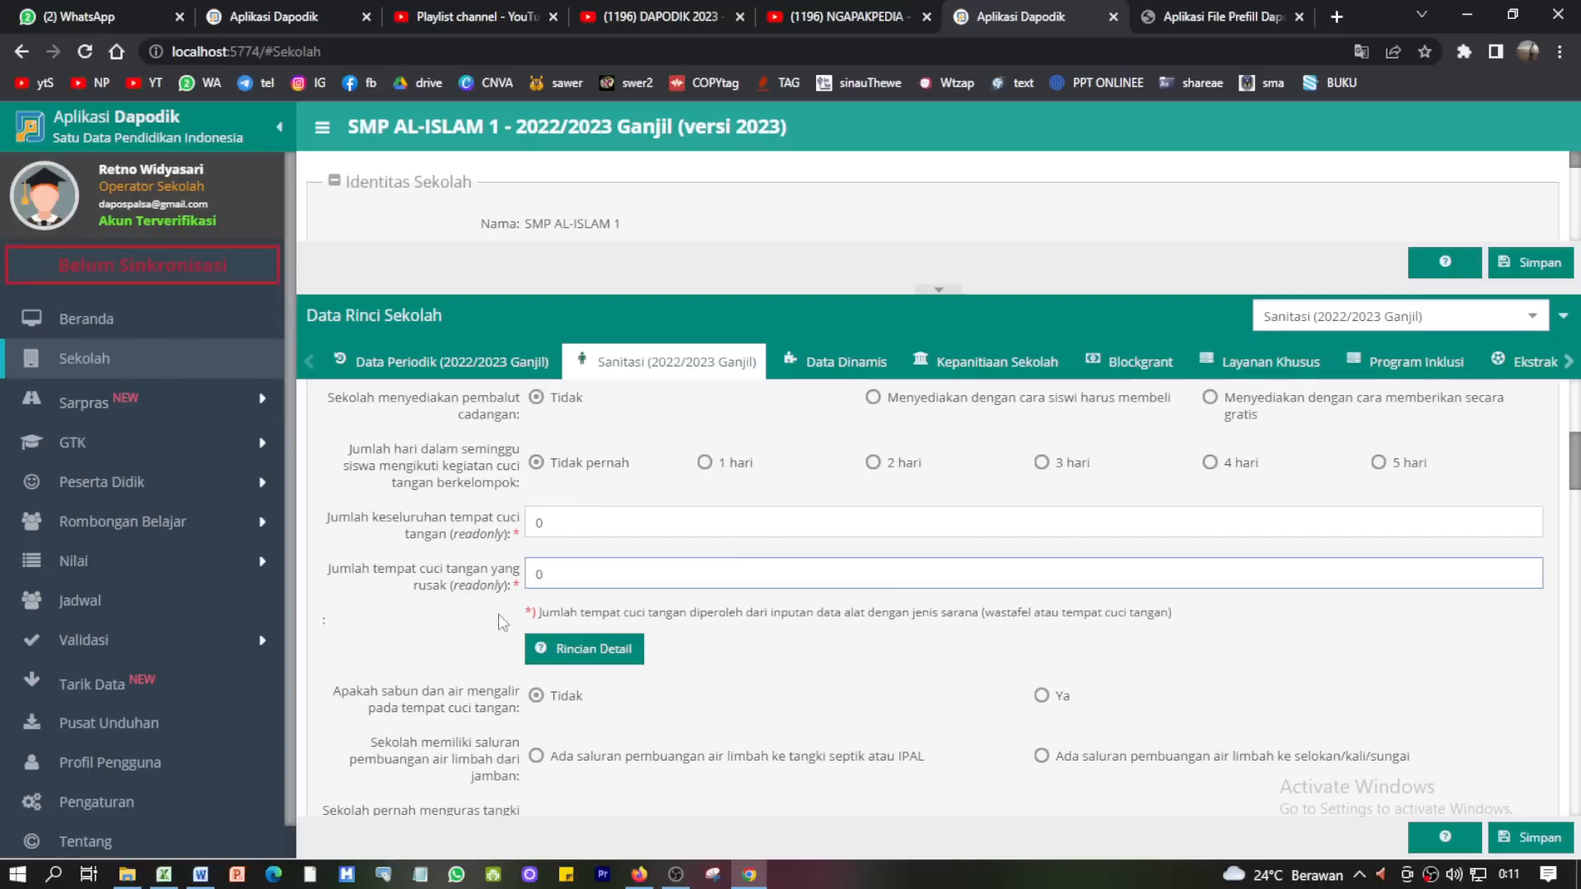
scroll(457, 665, down, 1)
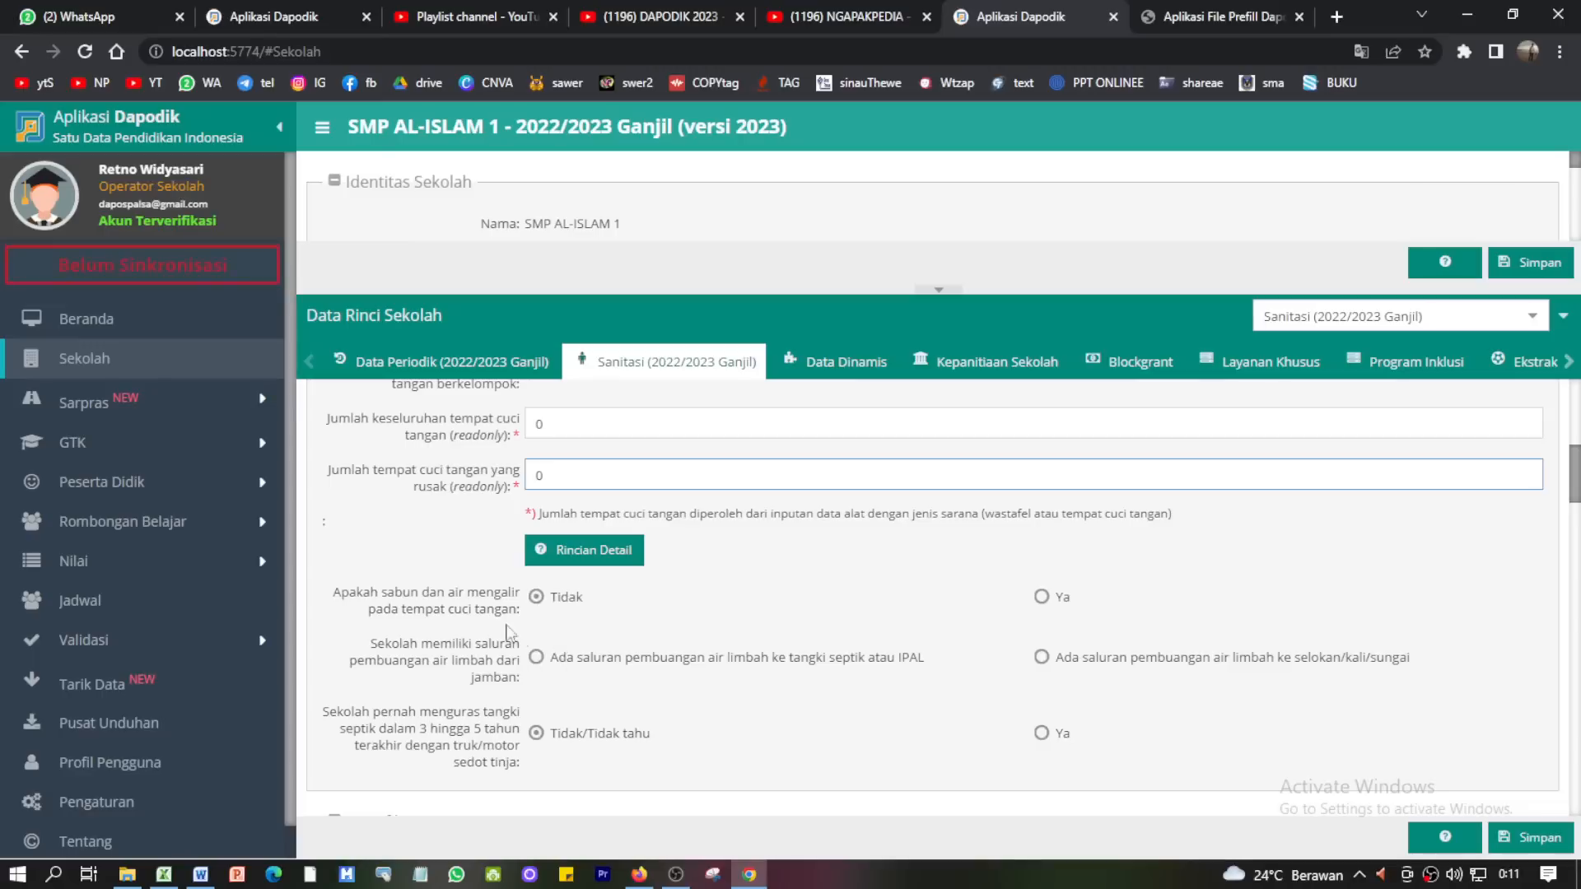
scroll(640, 652, down, 1)
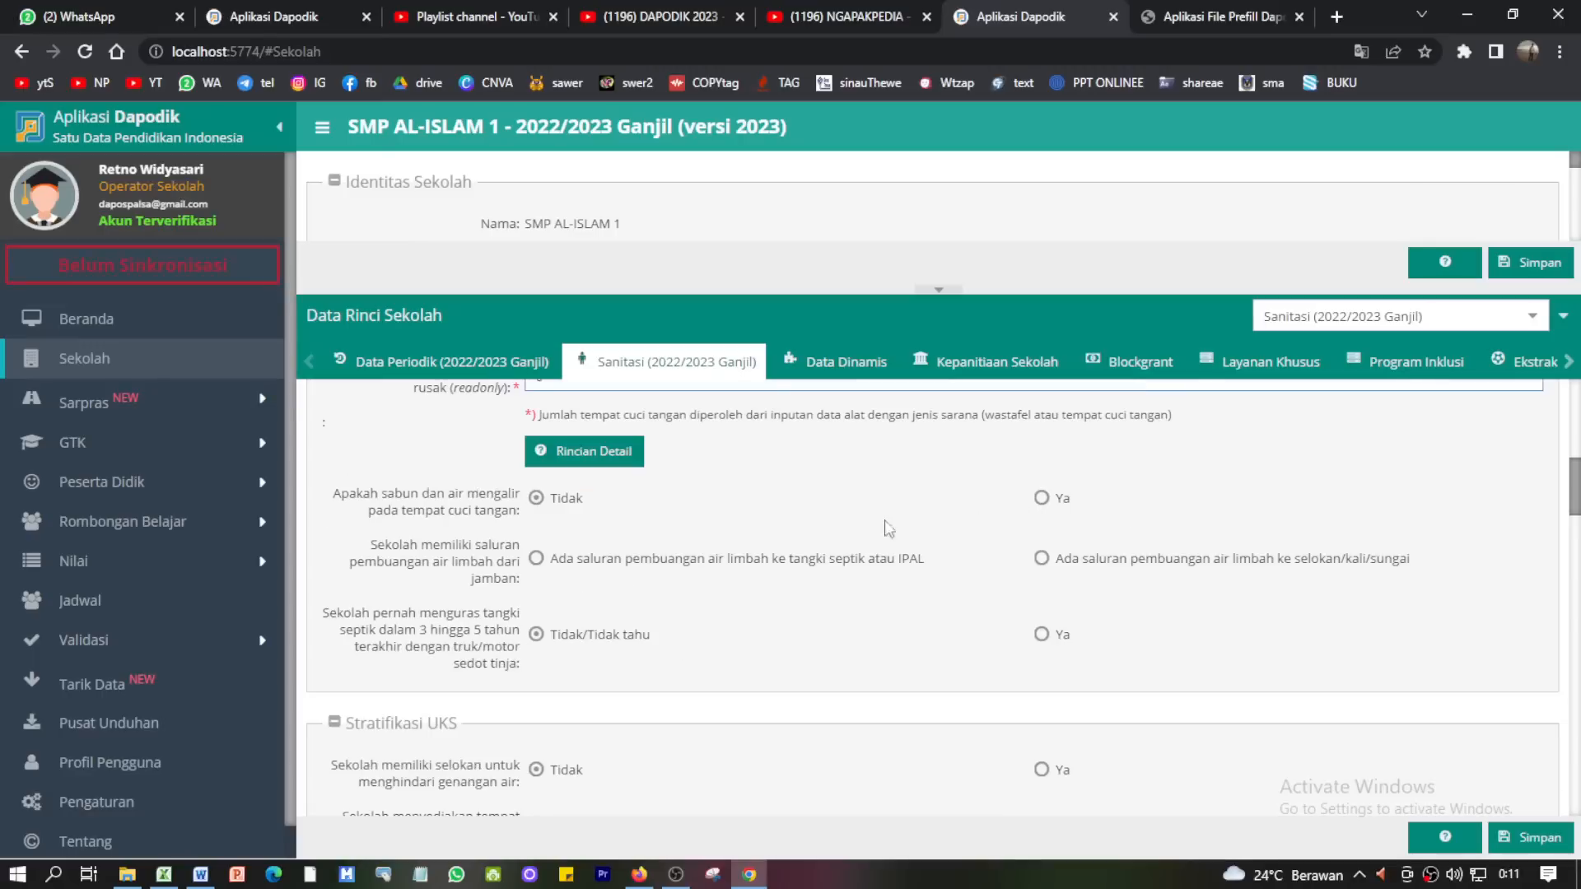
- Record wastewater draining to a septic tank or IPAL
click(535, 560)
scroll(865, 630, down, 1)
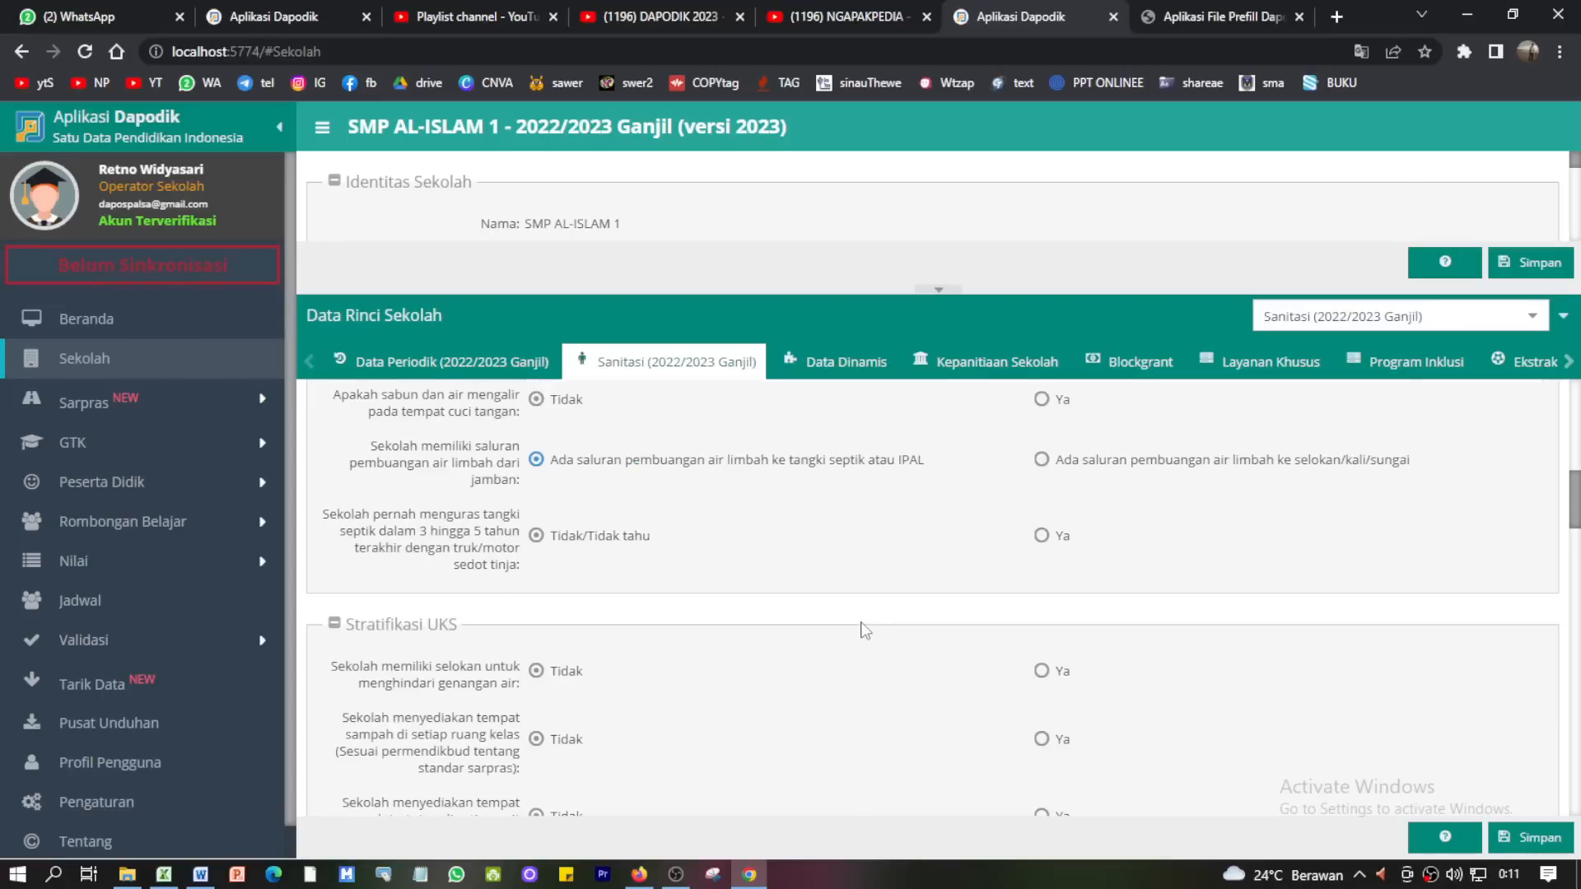
scroll(865, 630, down, 5)
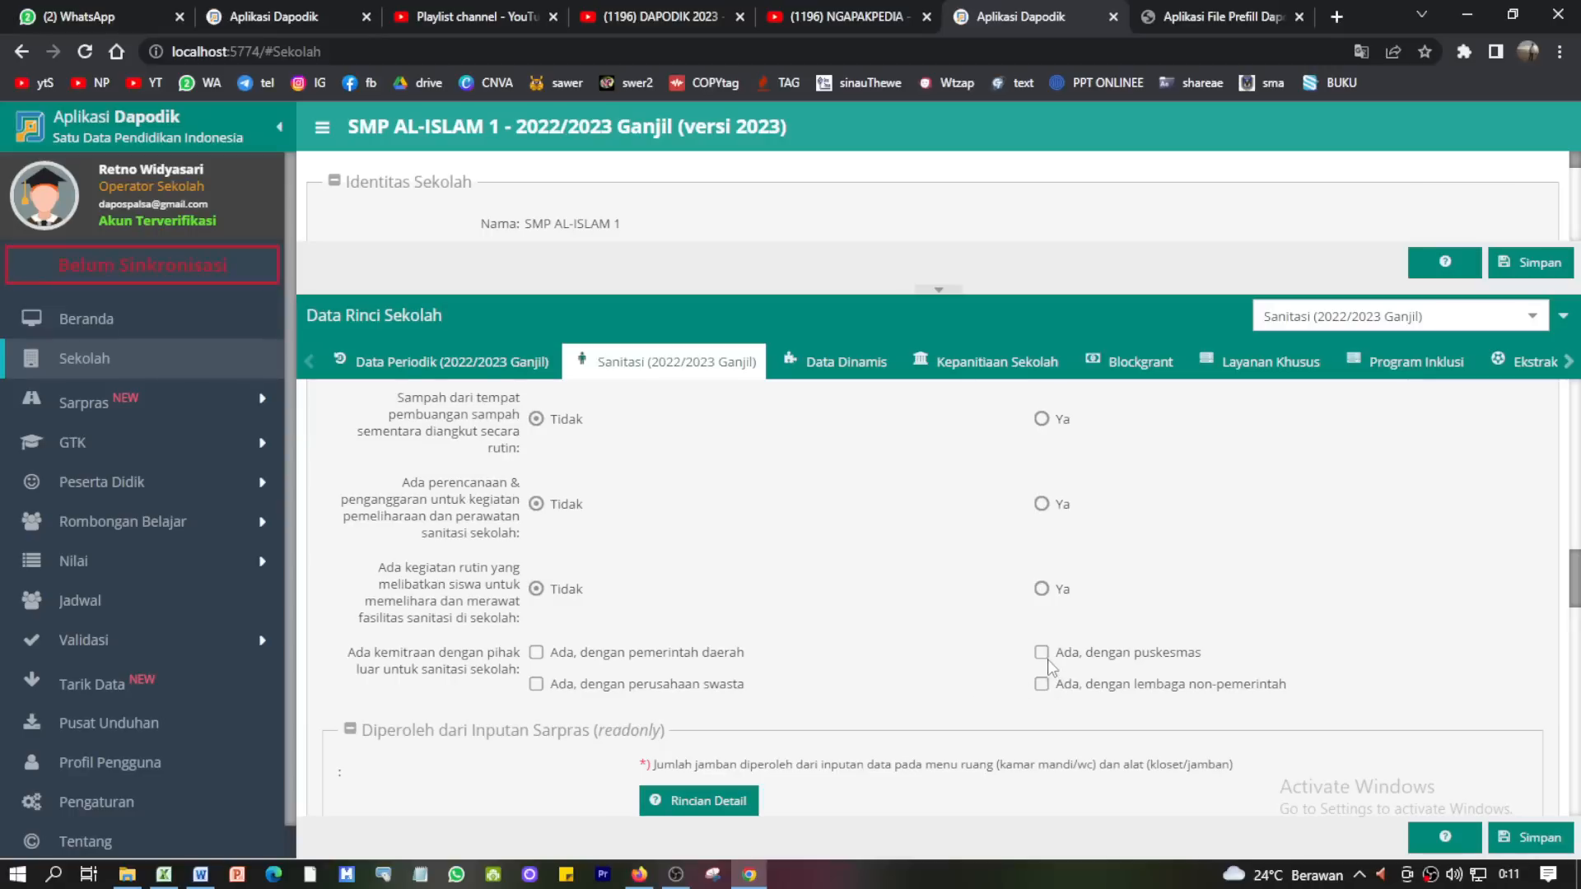
scroll(921, 689, down, 2)
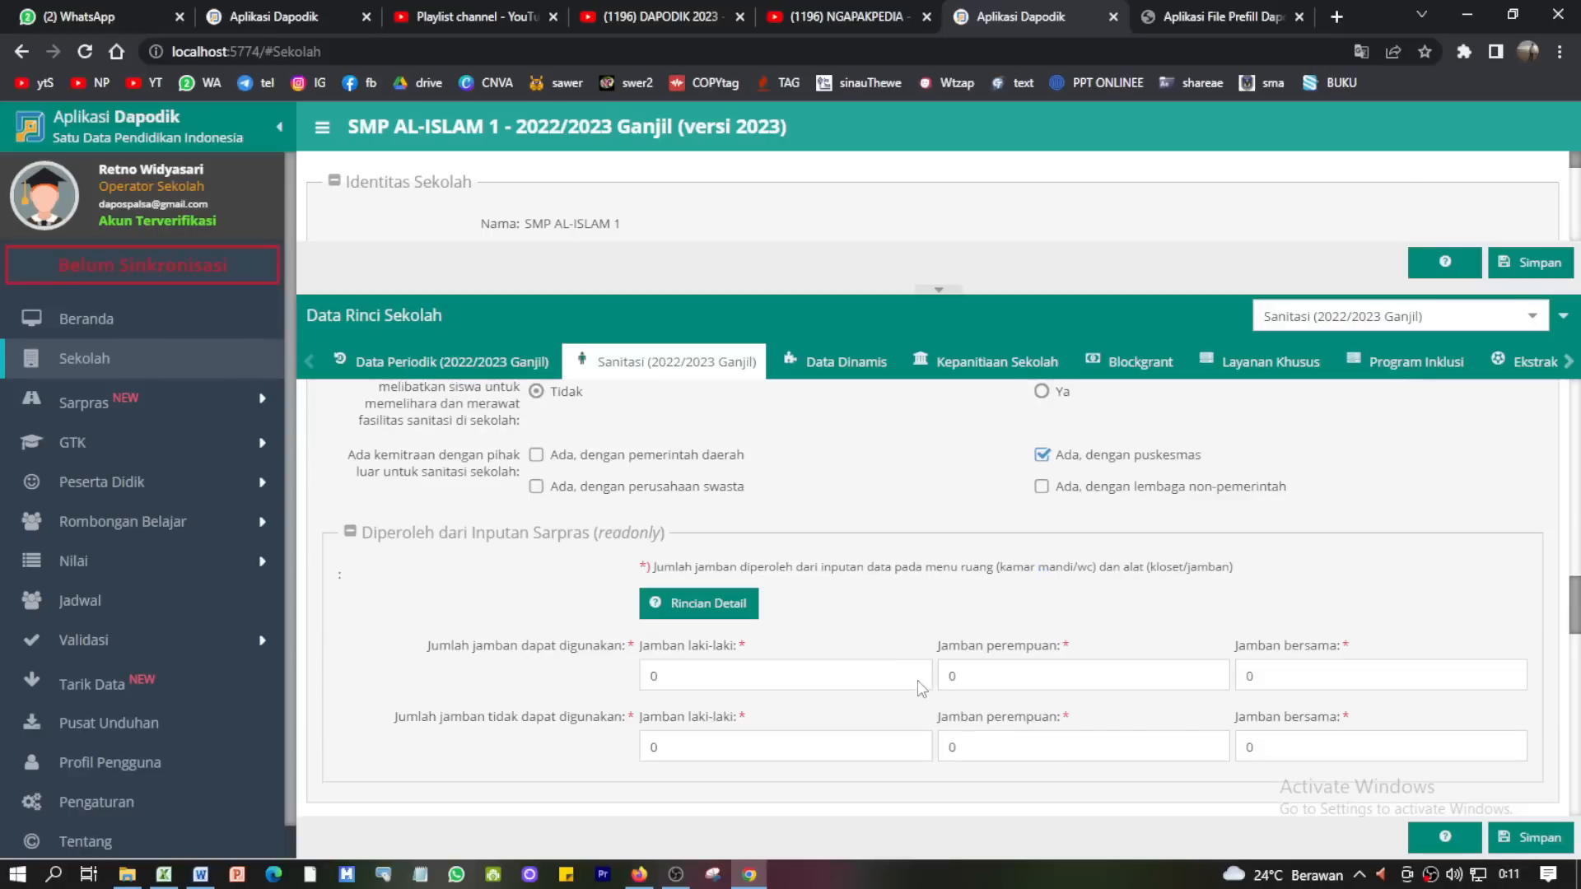
scroll(804, 677, down, 1)
scroll(667, 546, up, 8)
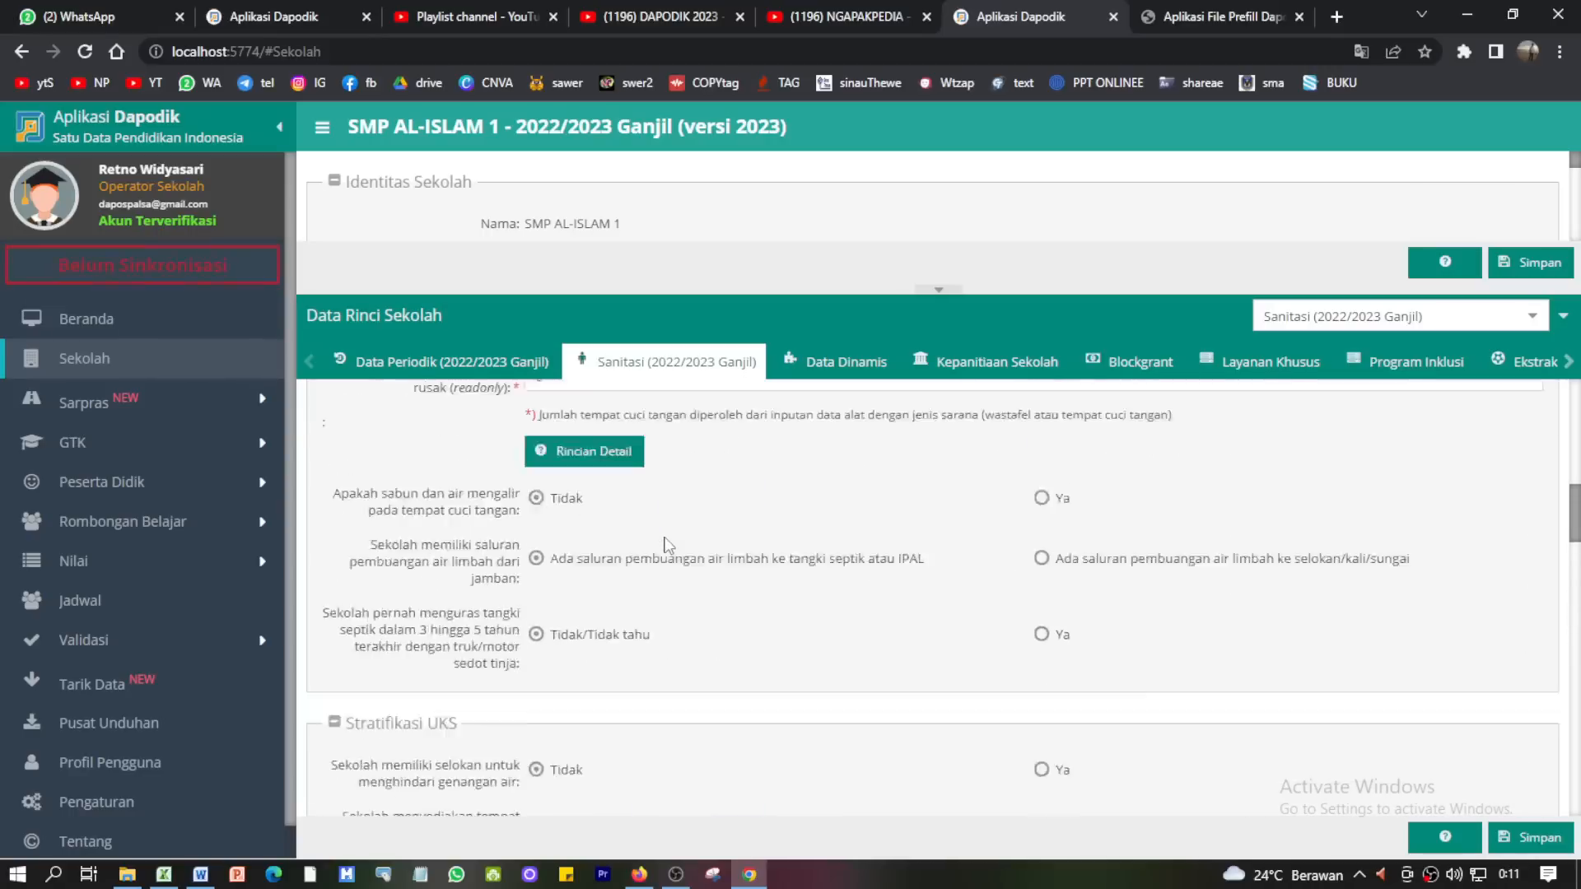
drag(309, 412, 568, 436)
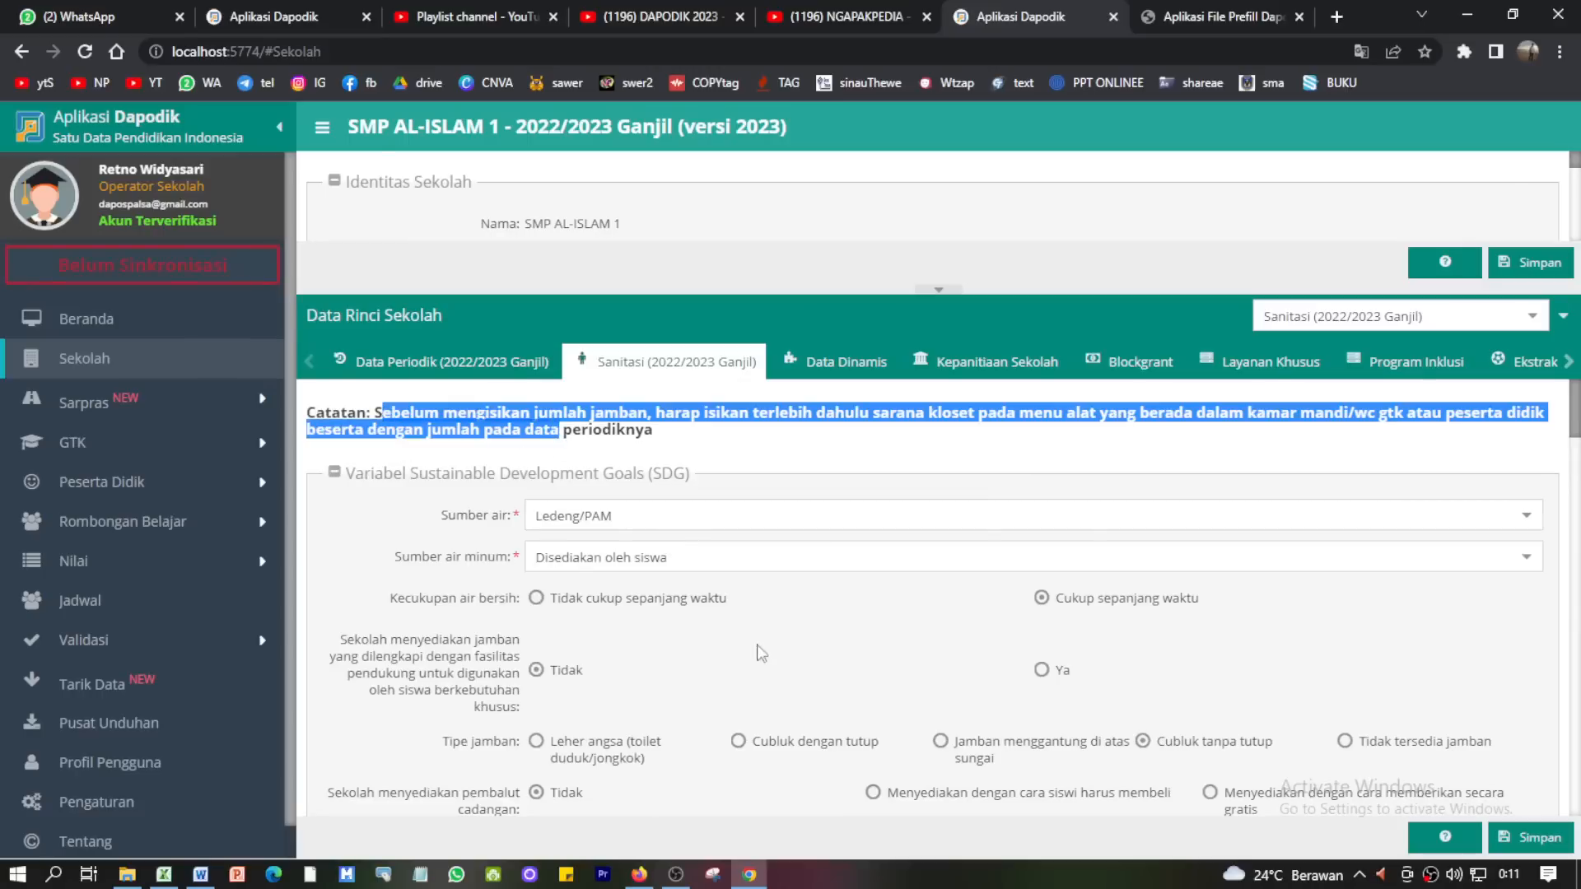
scroll(762, 654, down, 8)
- Check the usable male, usable female and unusable male toilet counts
click(680, 580)
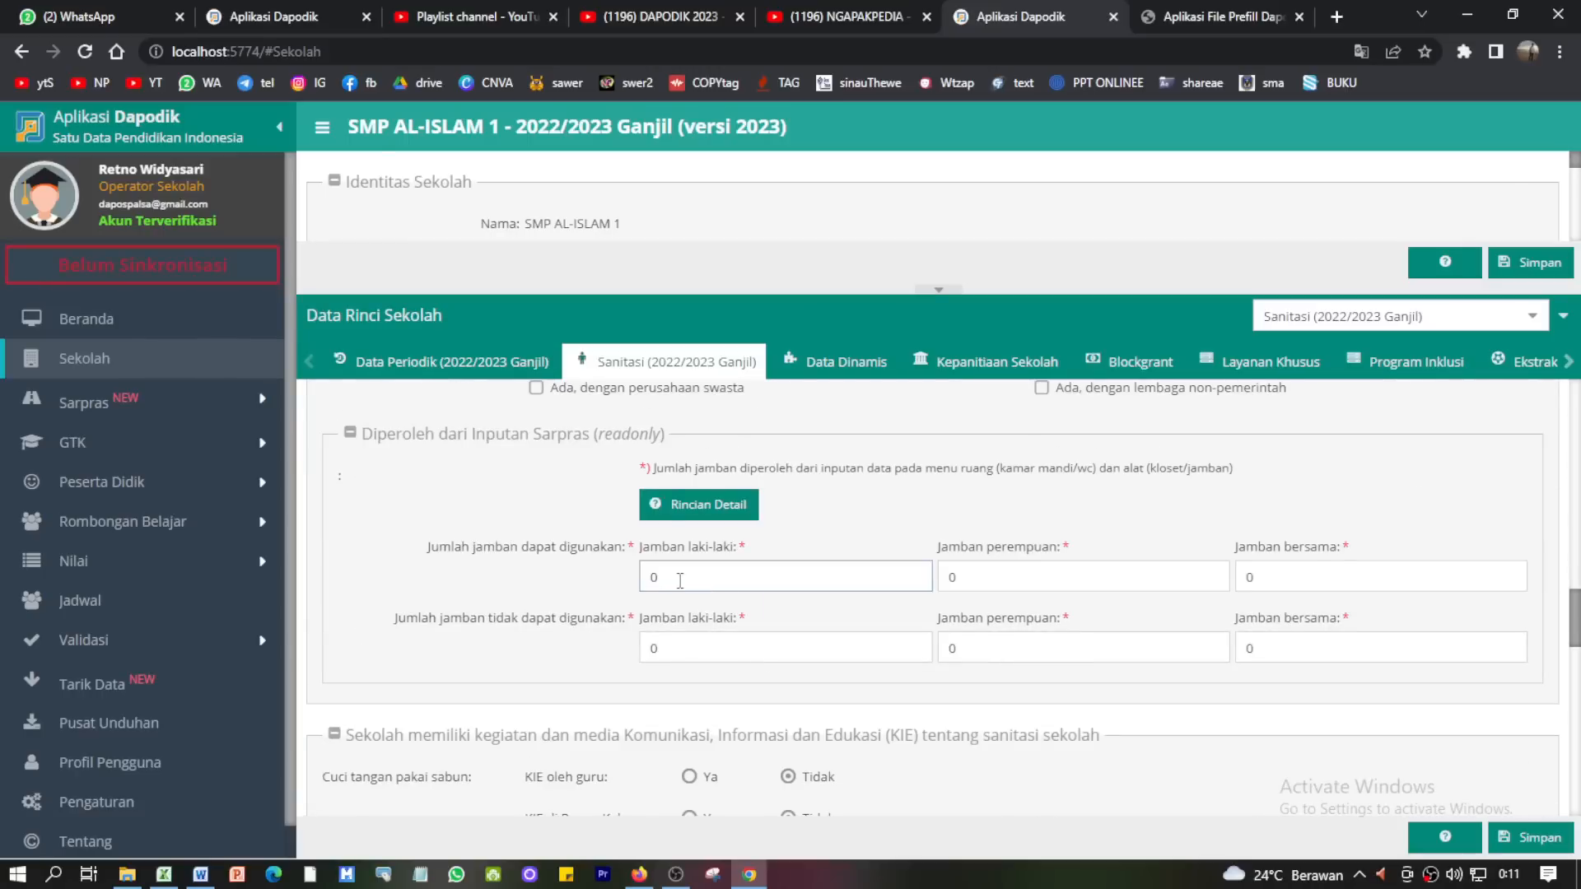
click(1125, 570)
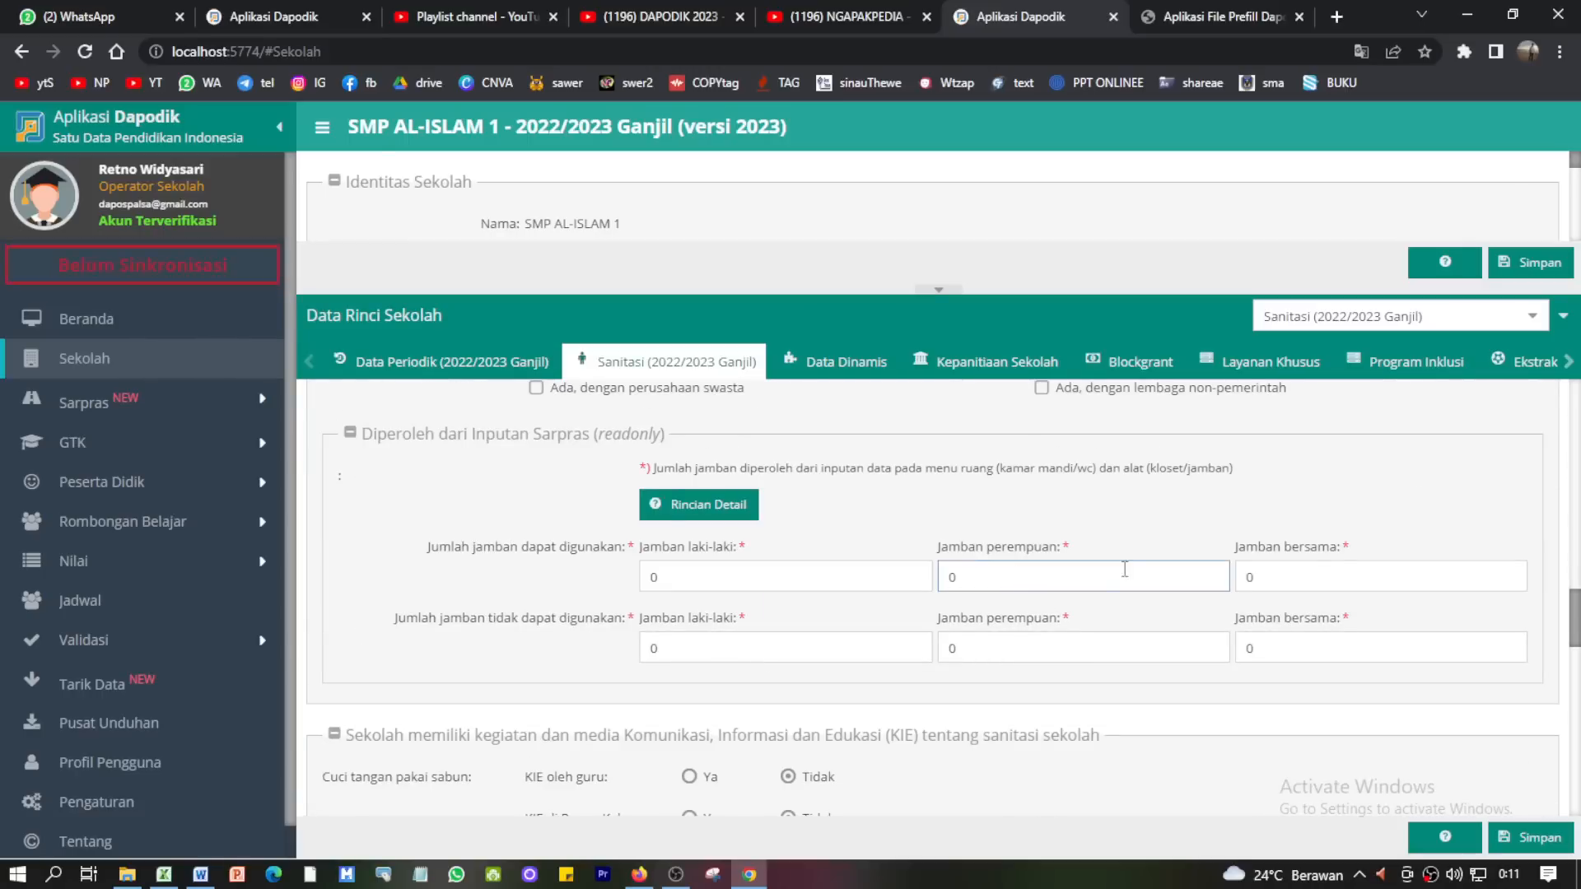
click(672, 568)
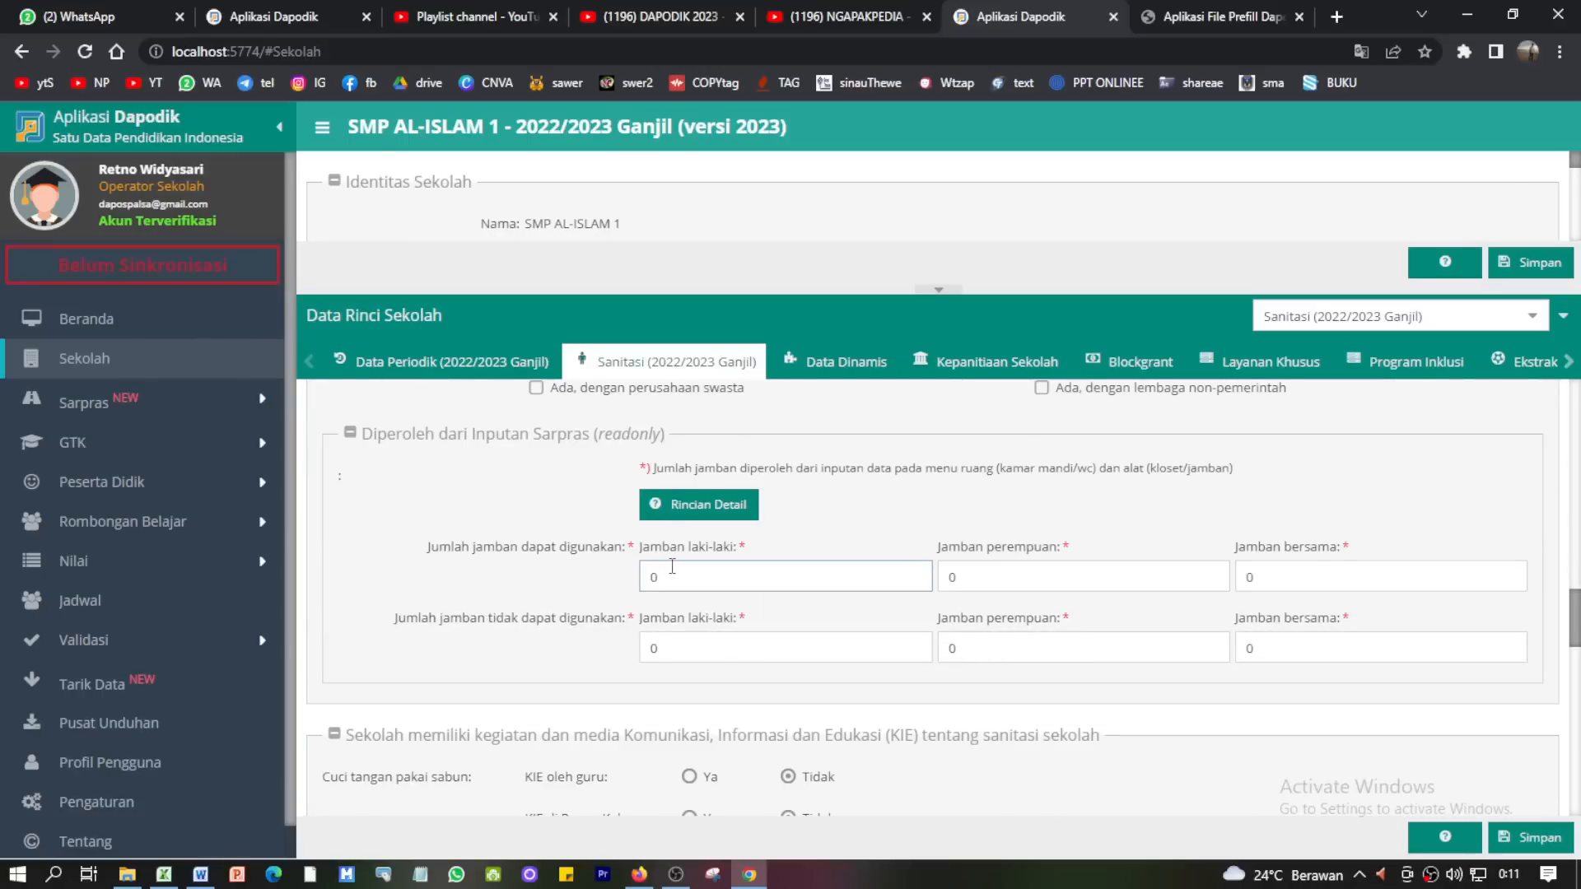
click(698, 640)
- Confirm the read-only handwashing total and damaged count still show 0
scroll(1029, 639, down, 1)
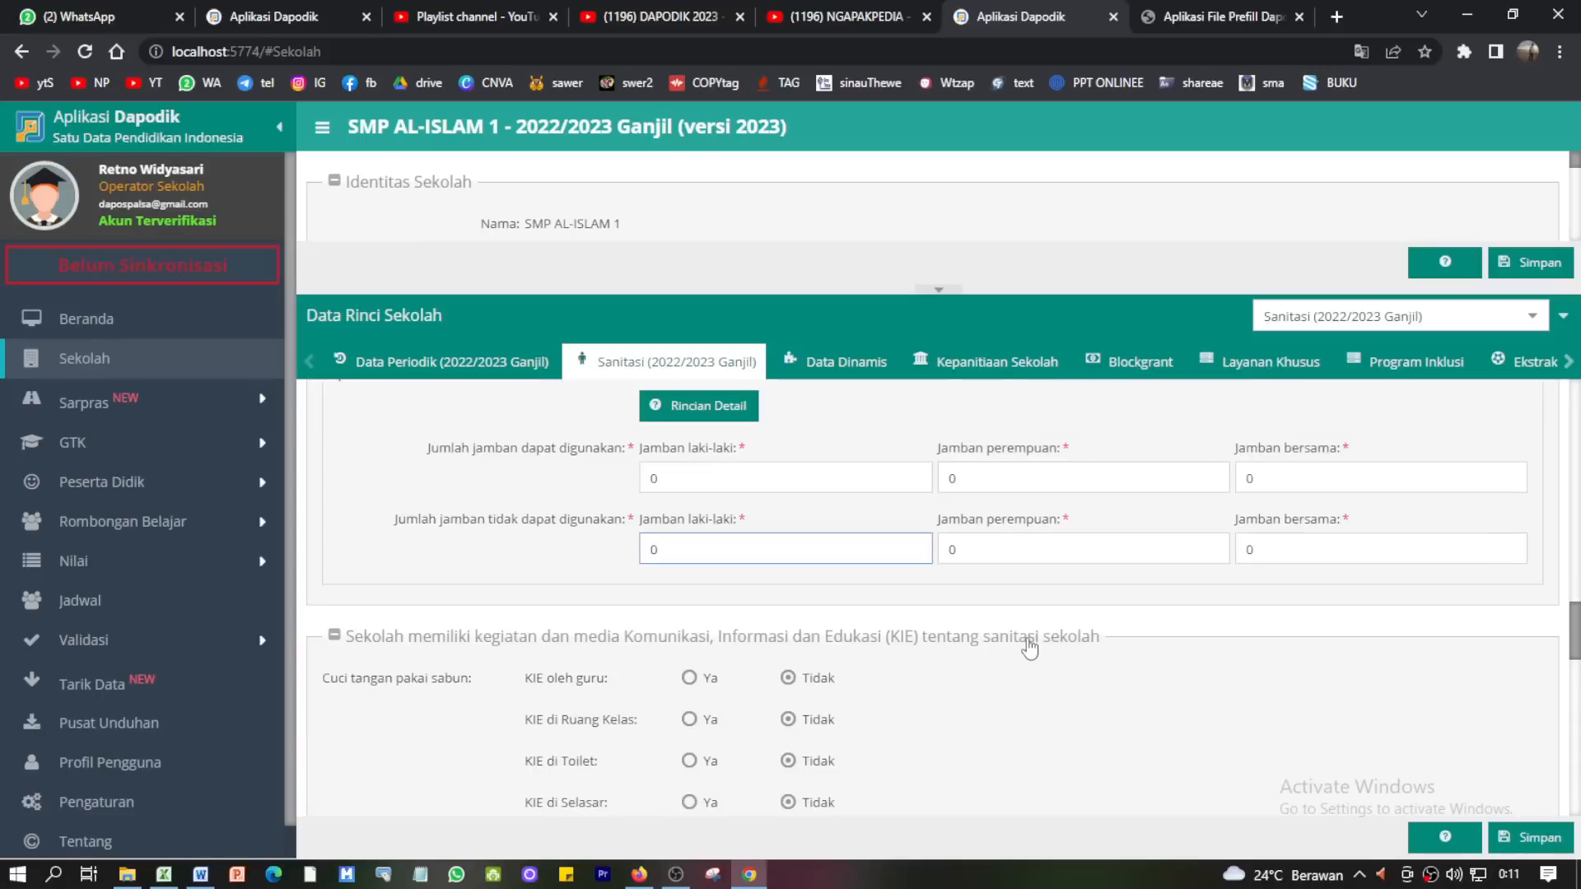
scroll(791, 577, down, 3)
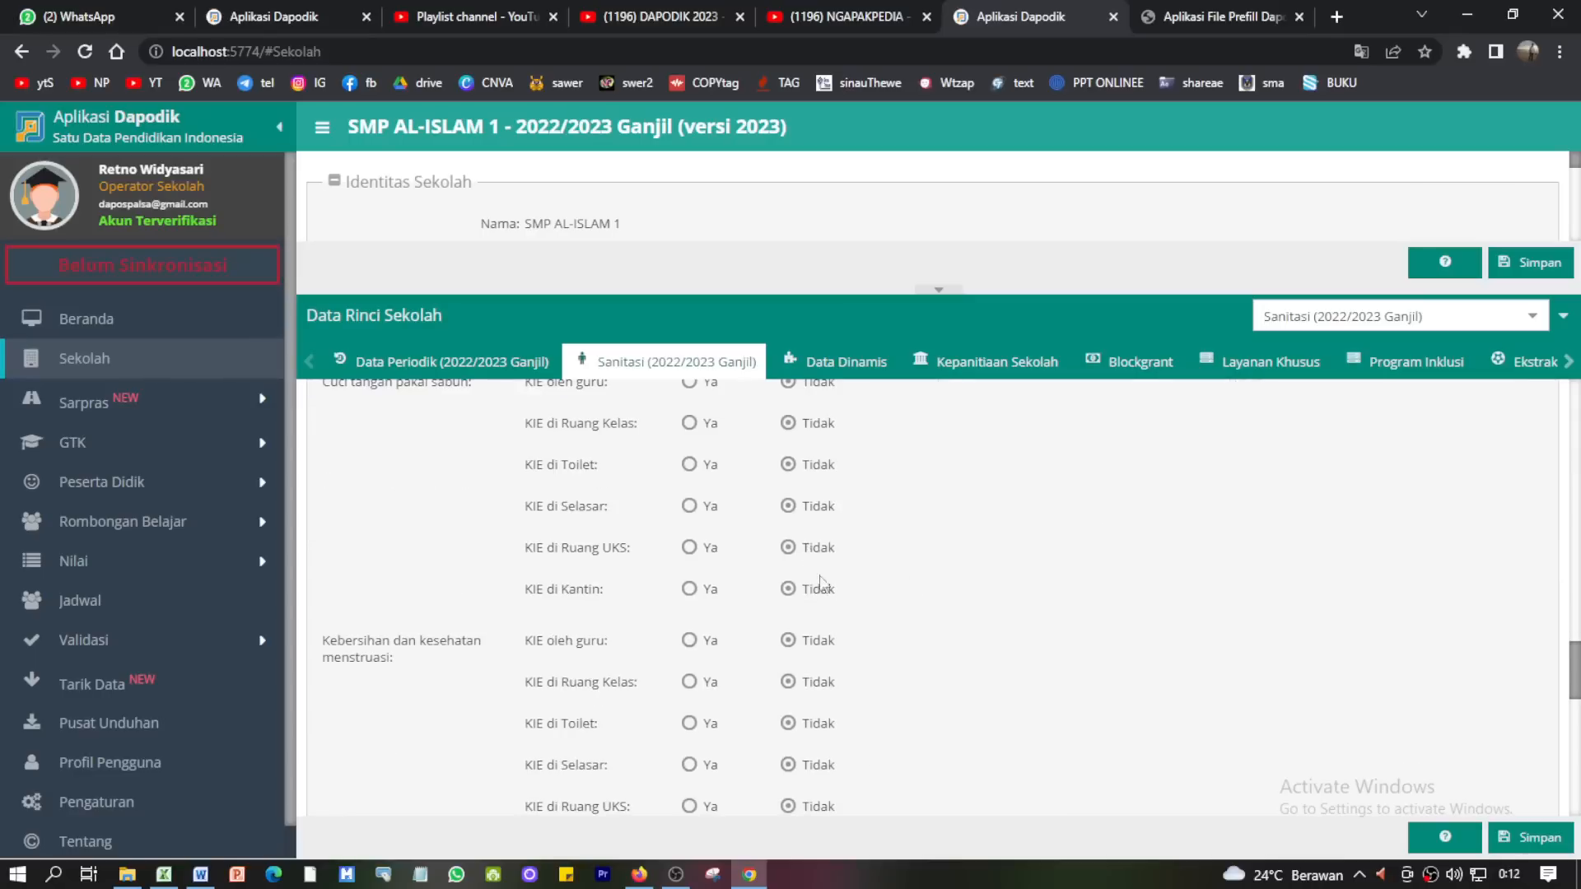
scroll(953, 651, down, 9)
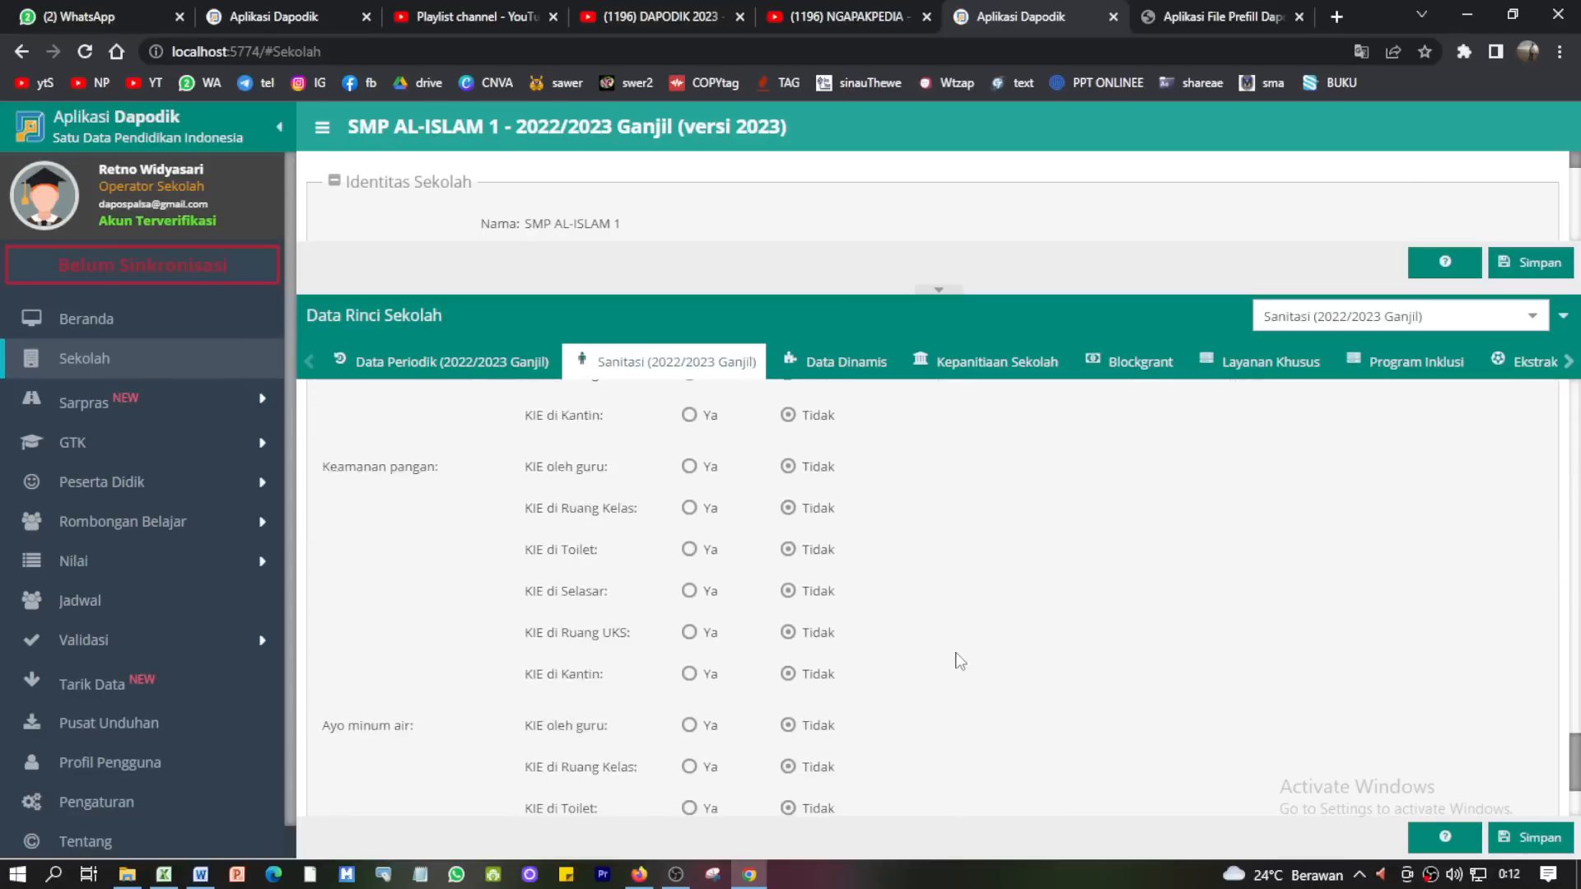
scroll(912, 663, down, 10)
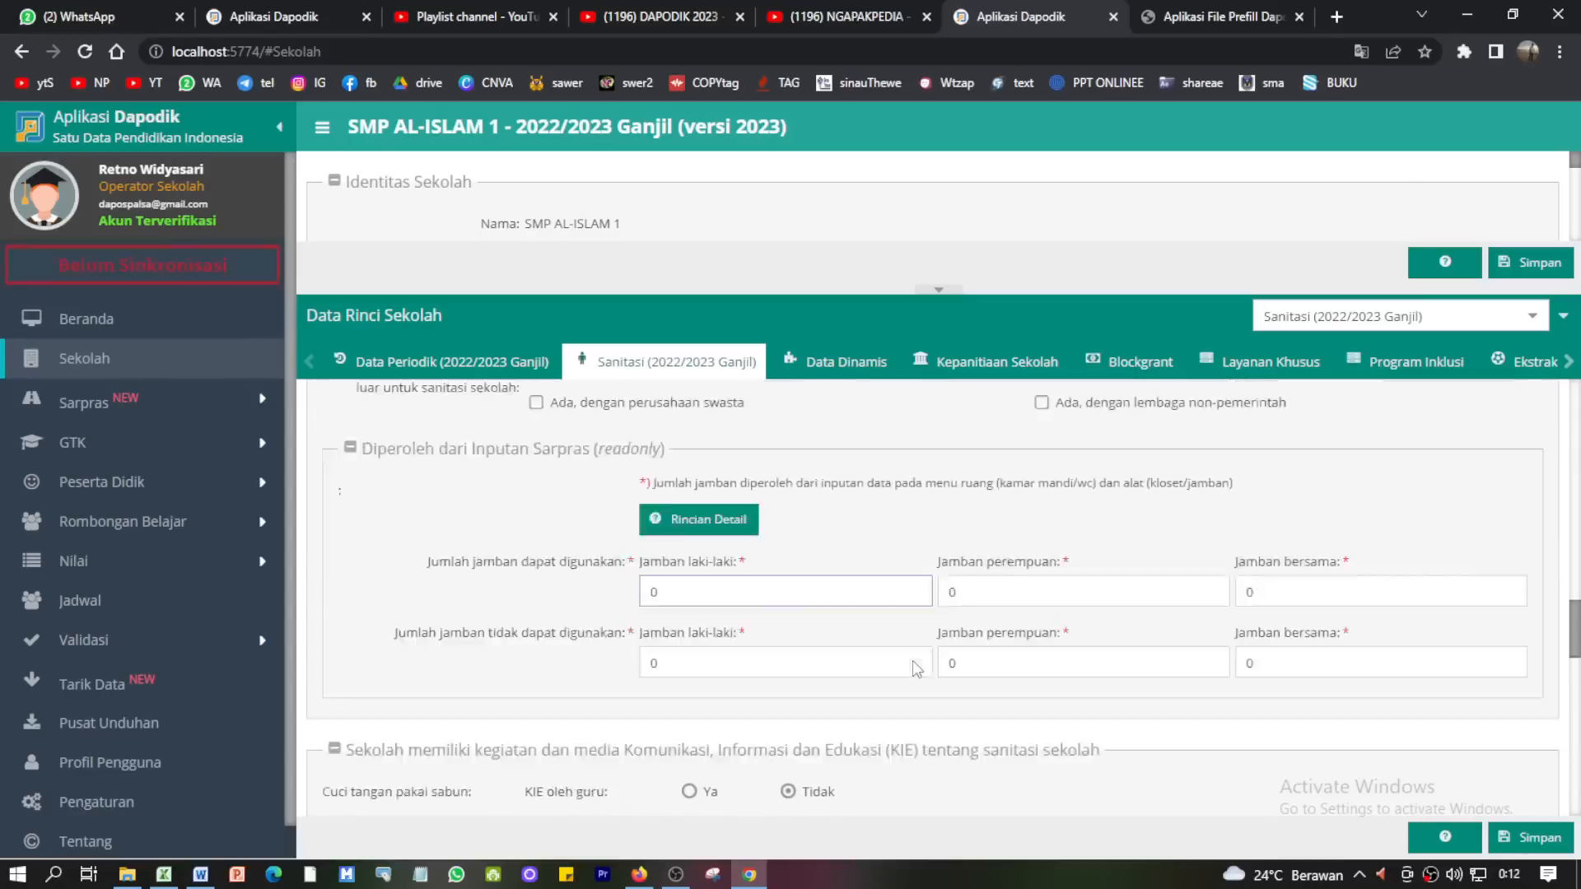
scroll(912, 661, up, 10)
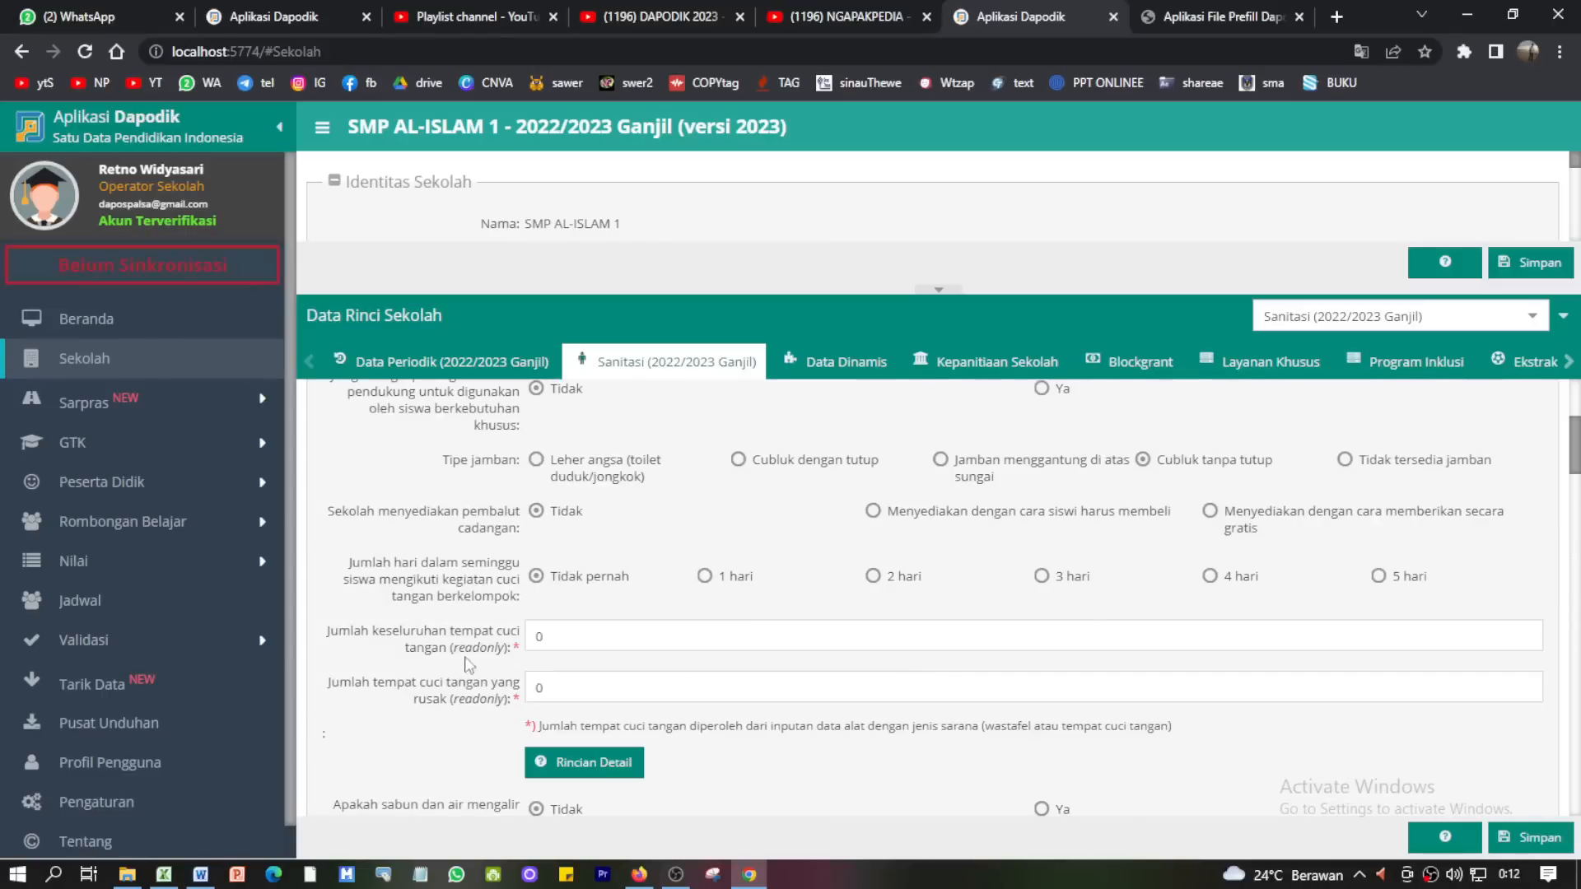
click(486, 638)
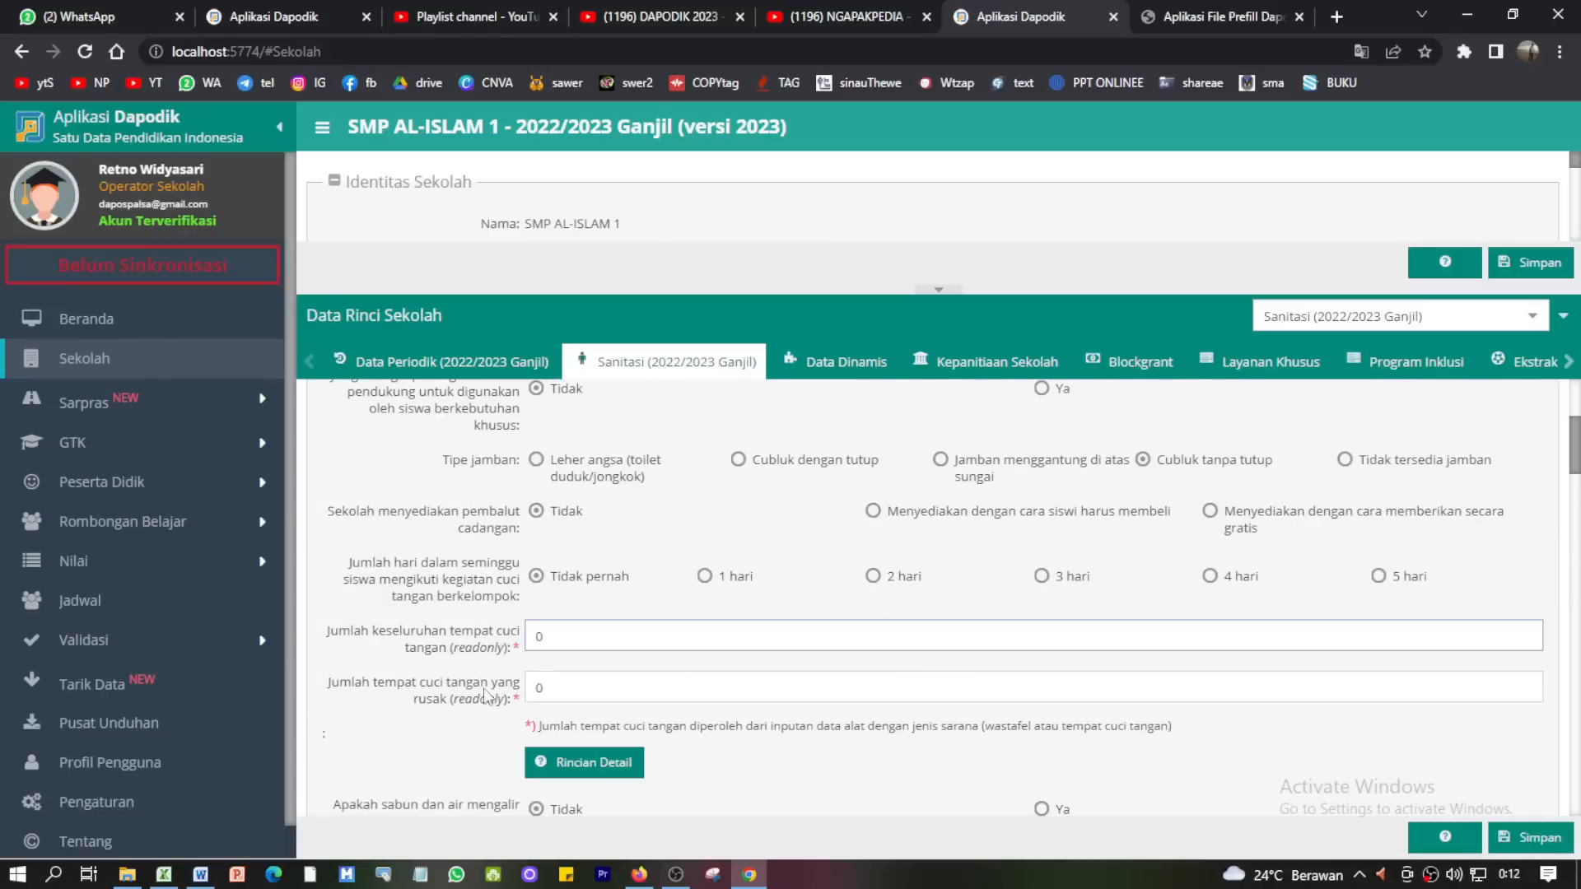
click(494, 695)
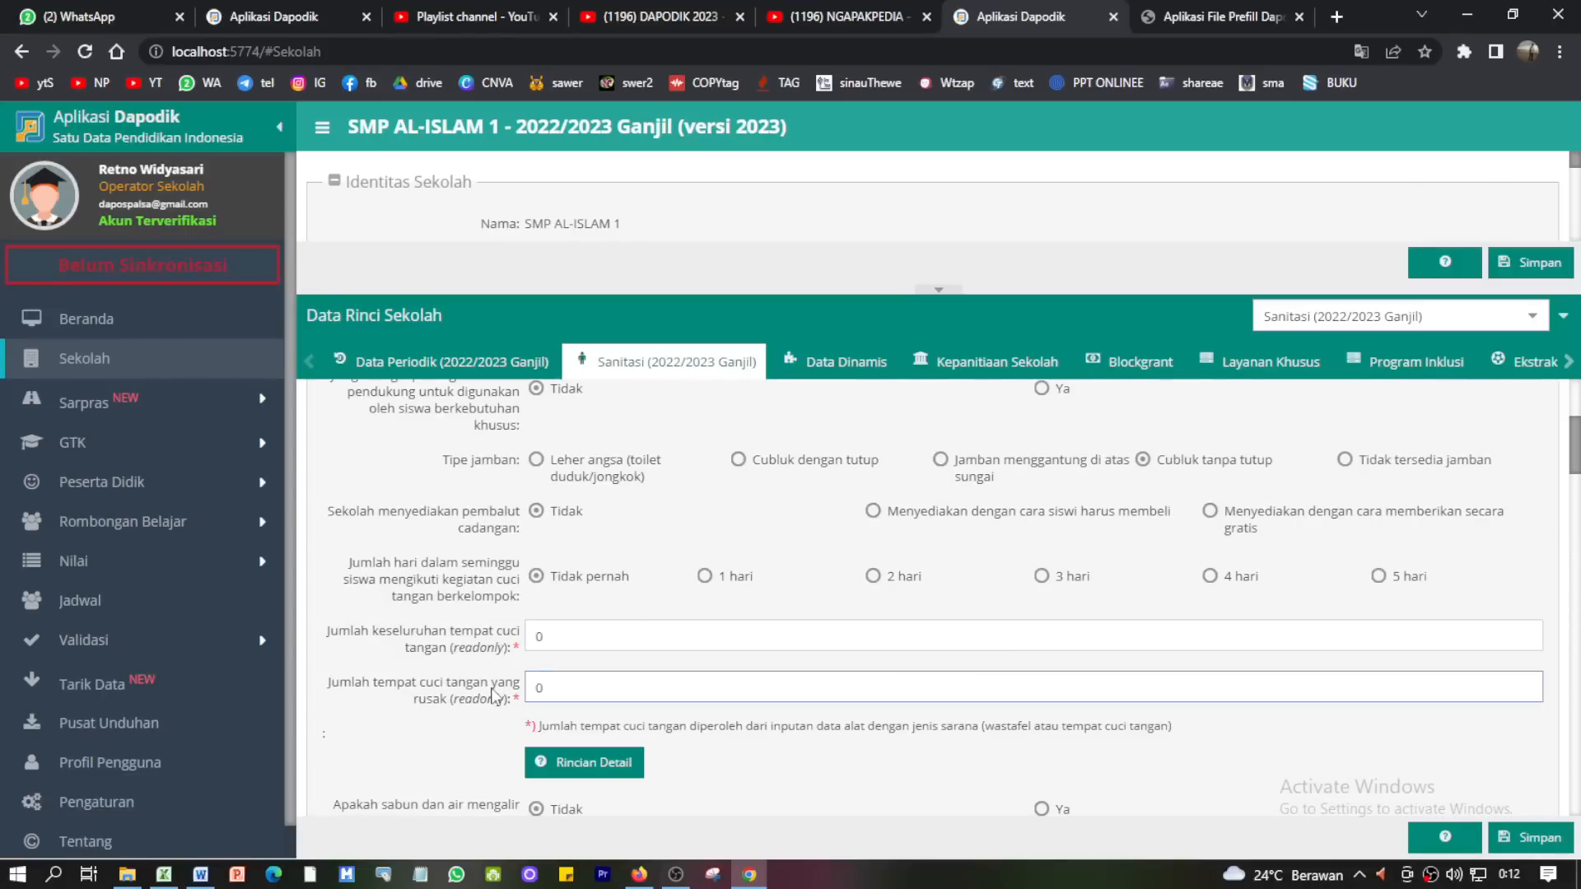
- Filter Sarpras > Alat, Angkutan & Buku to Alat di luar Ruangan and select Tempat cuci tangan
click(134, 405)
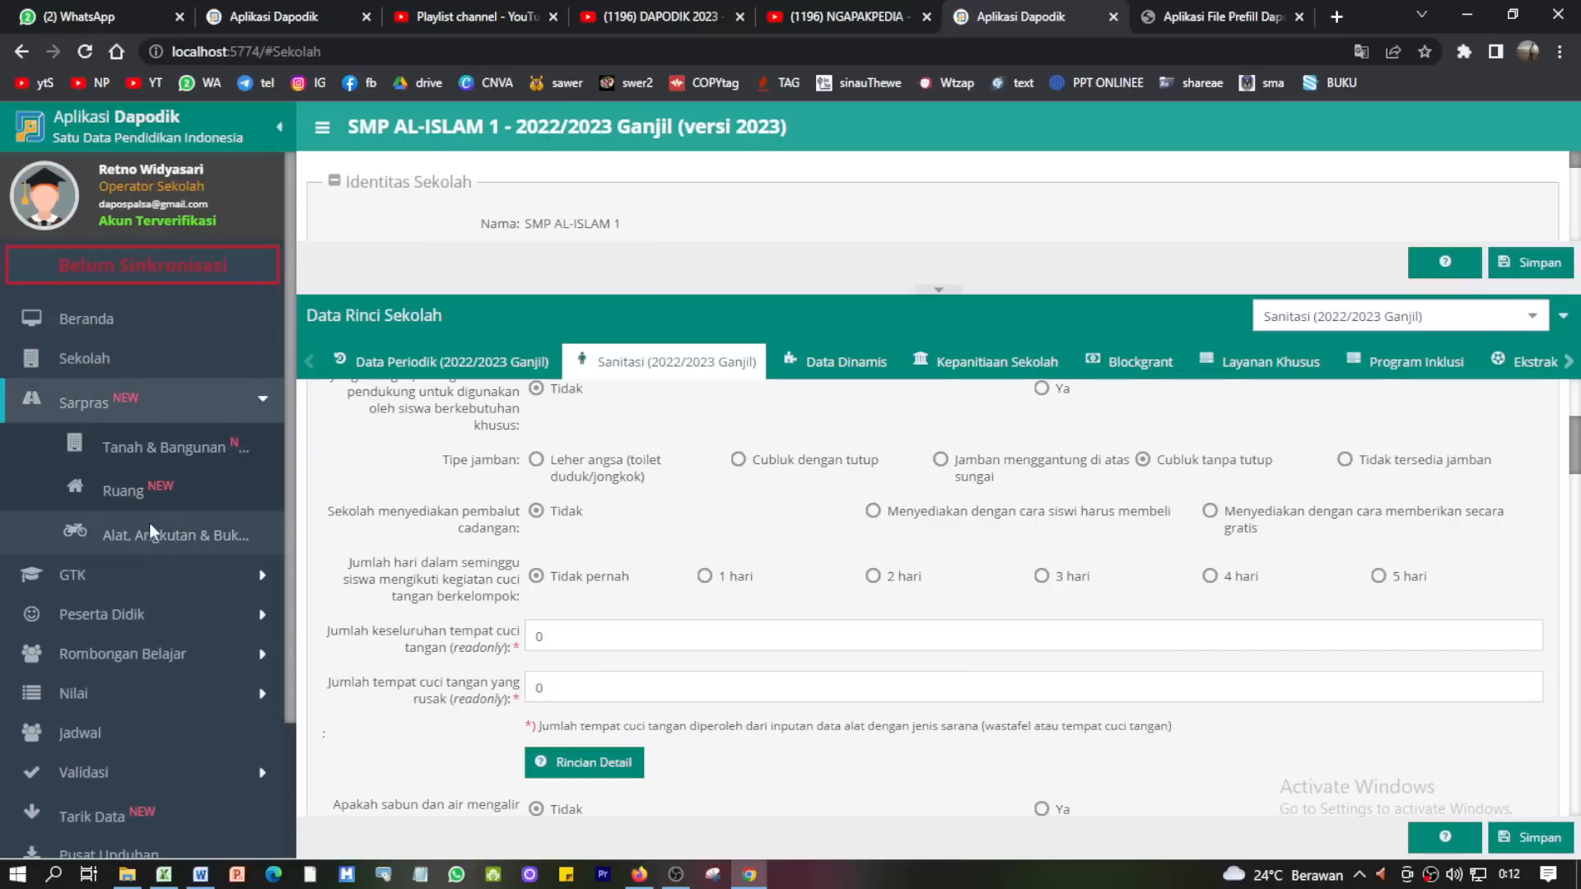
click(155, 532)
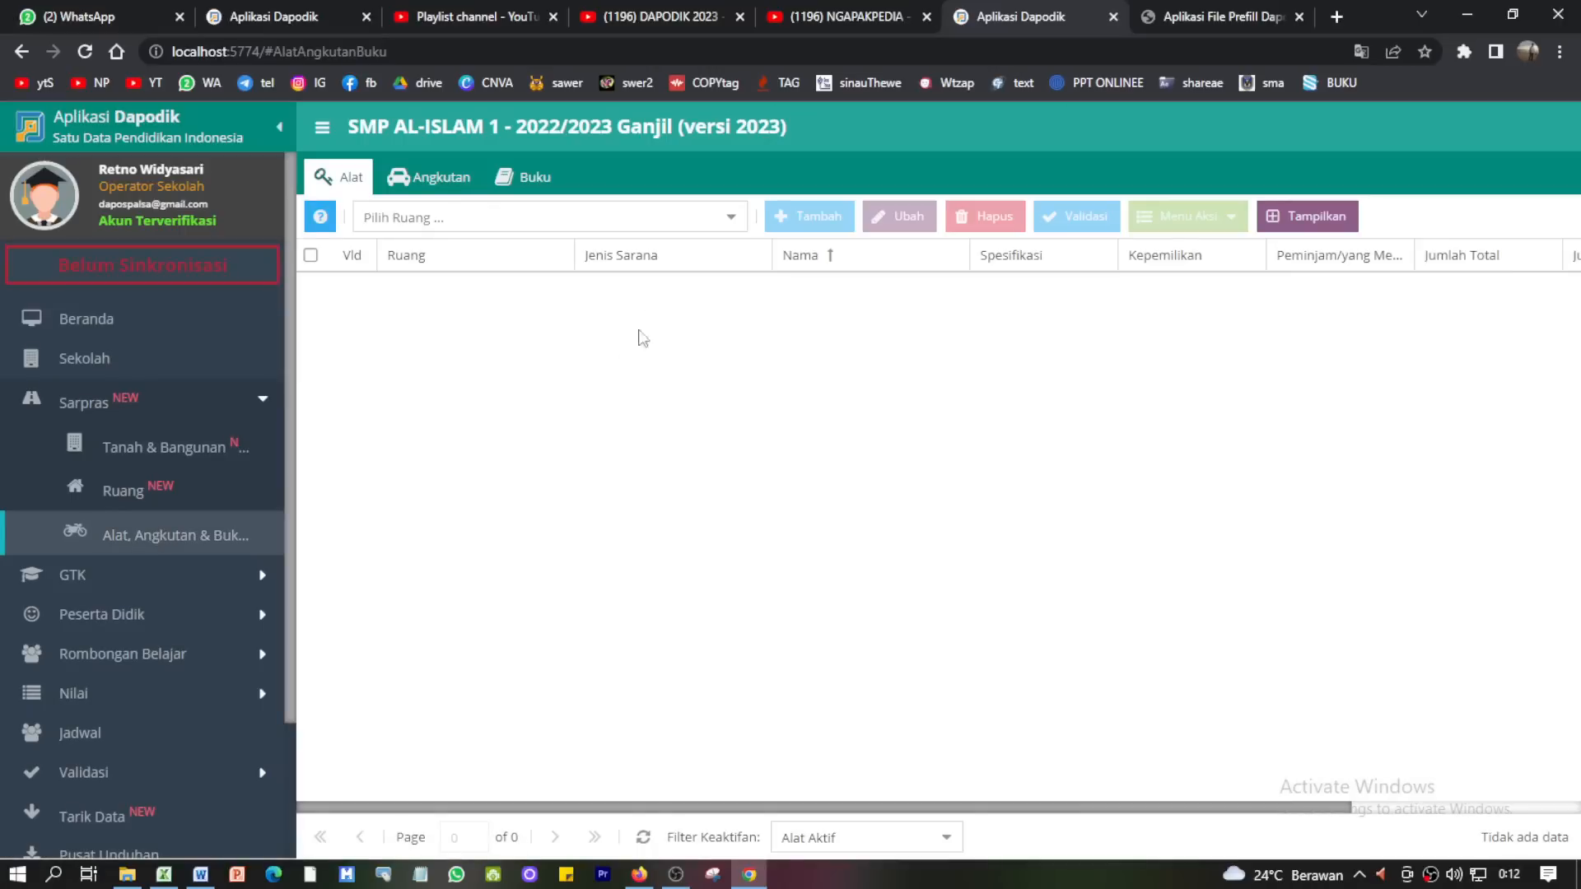
click(729, 219)
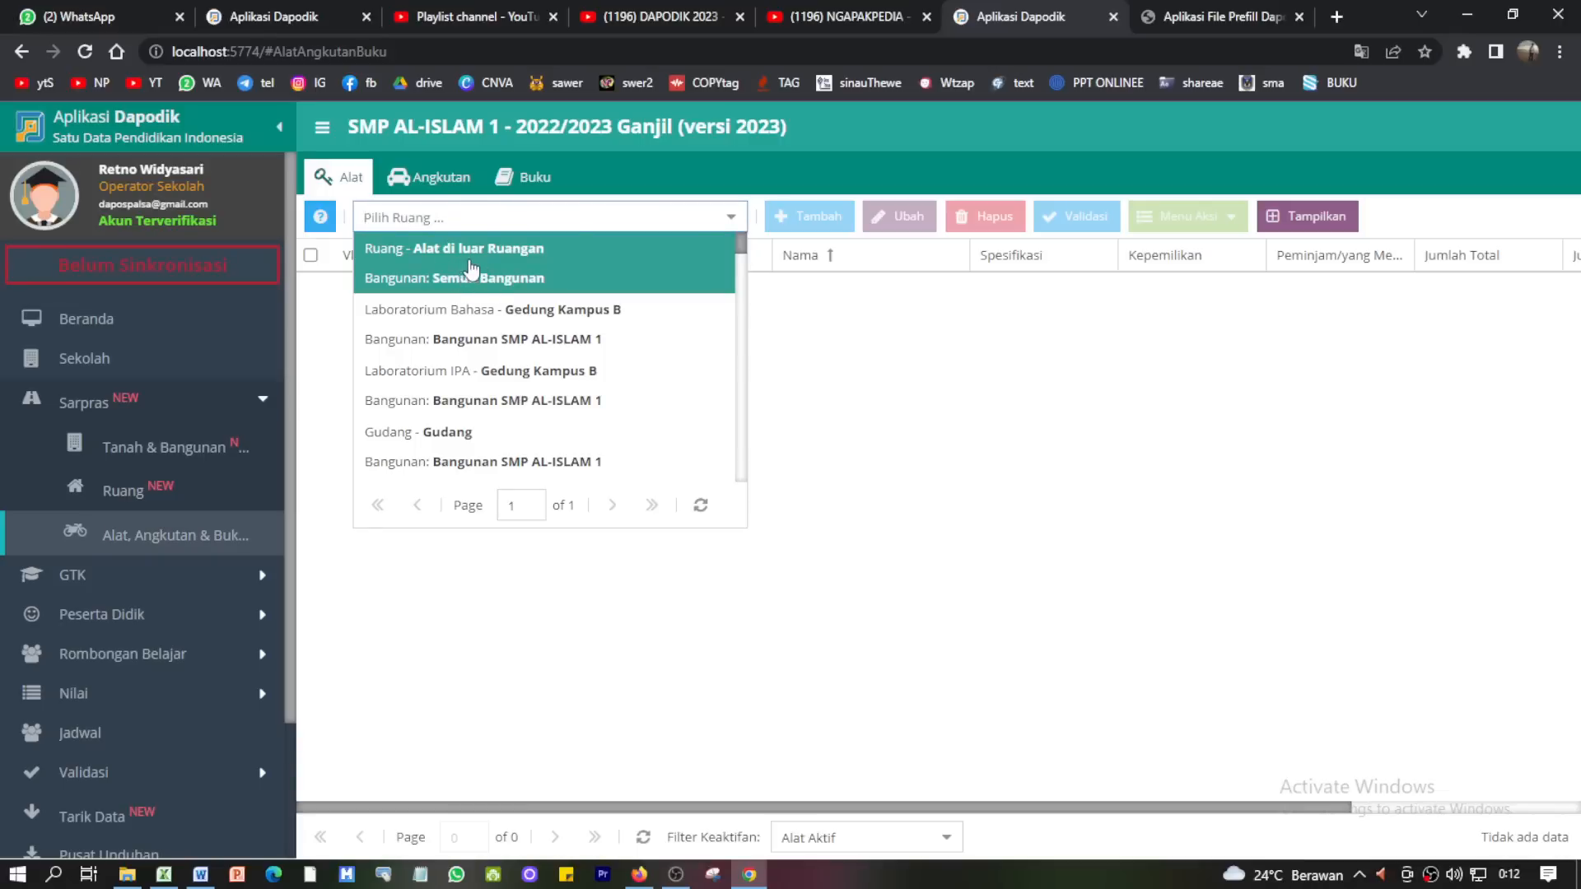
click(471, 266)
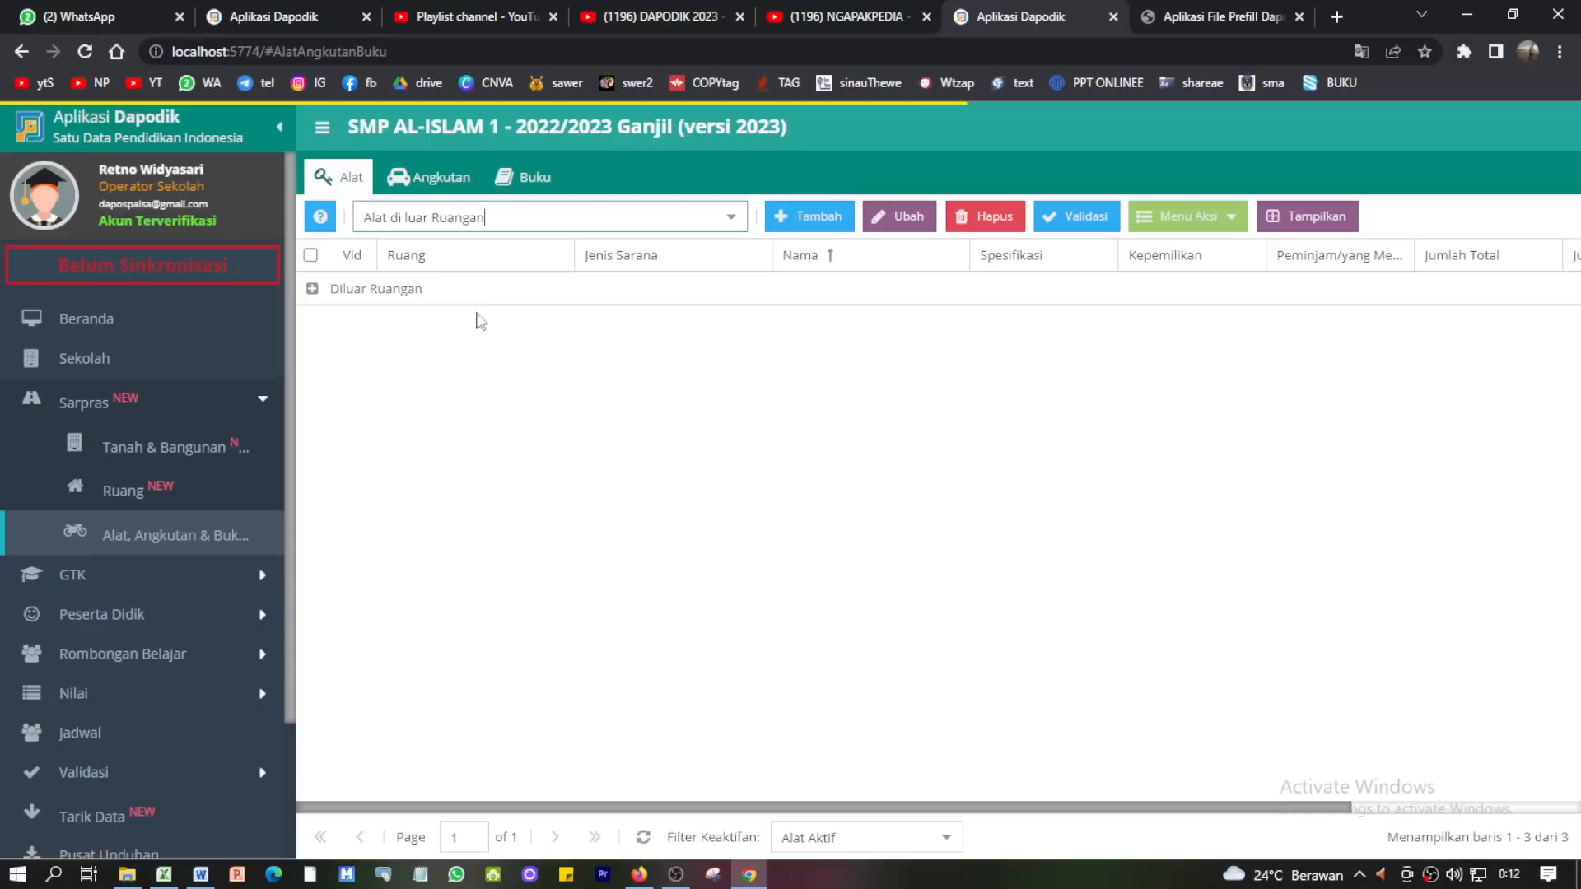
click(313, 290)
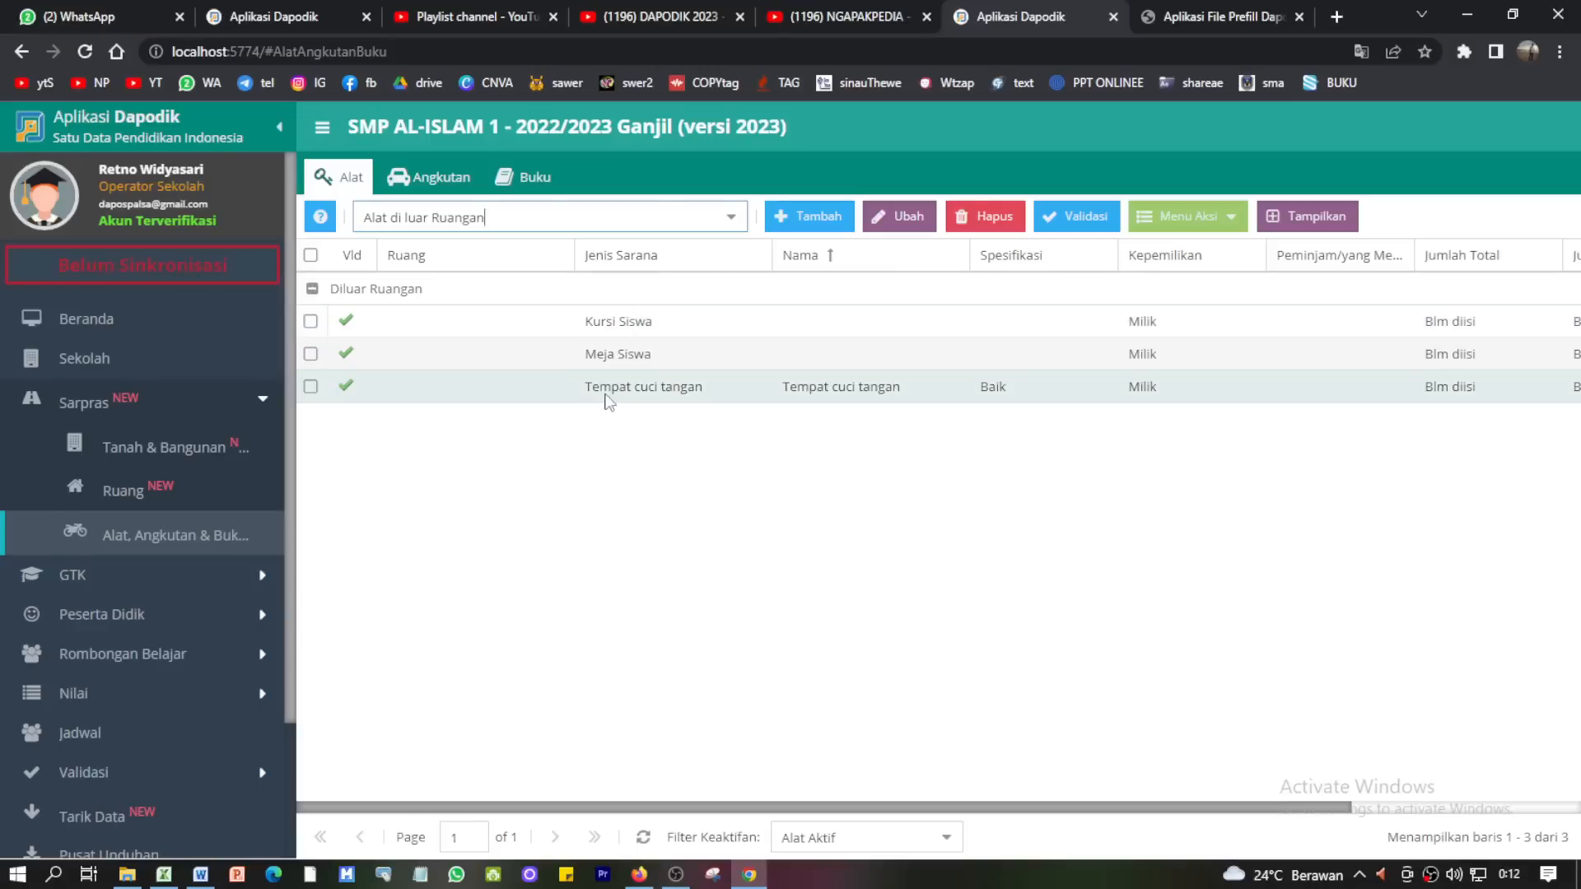
click(646, 402)
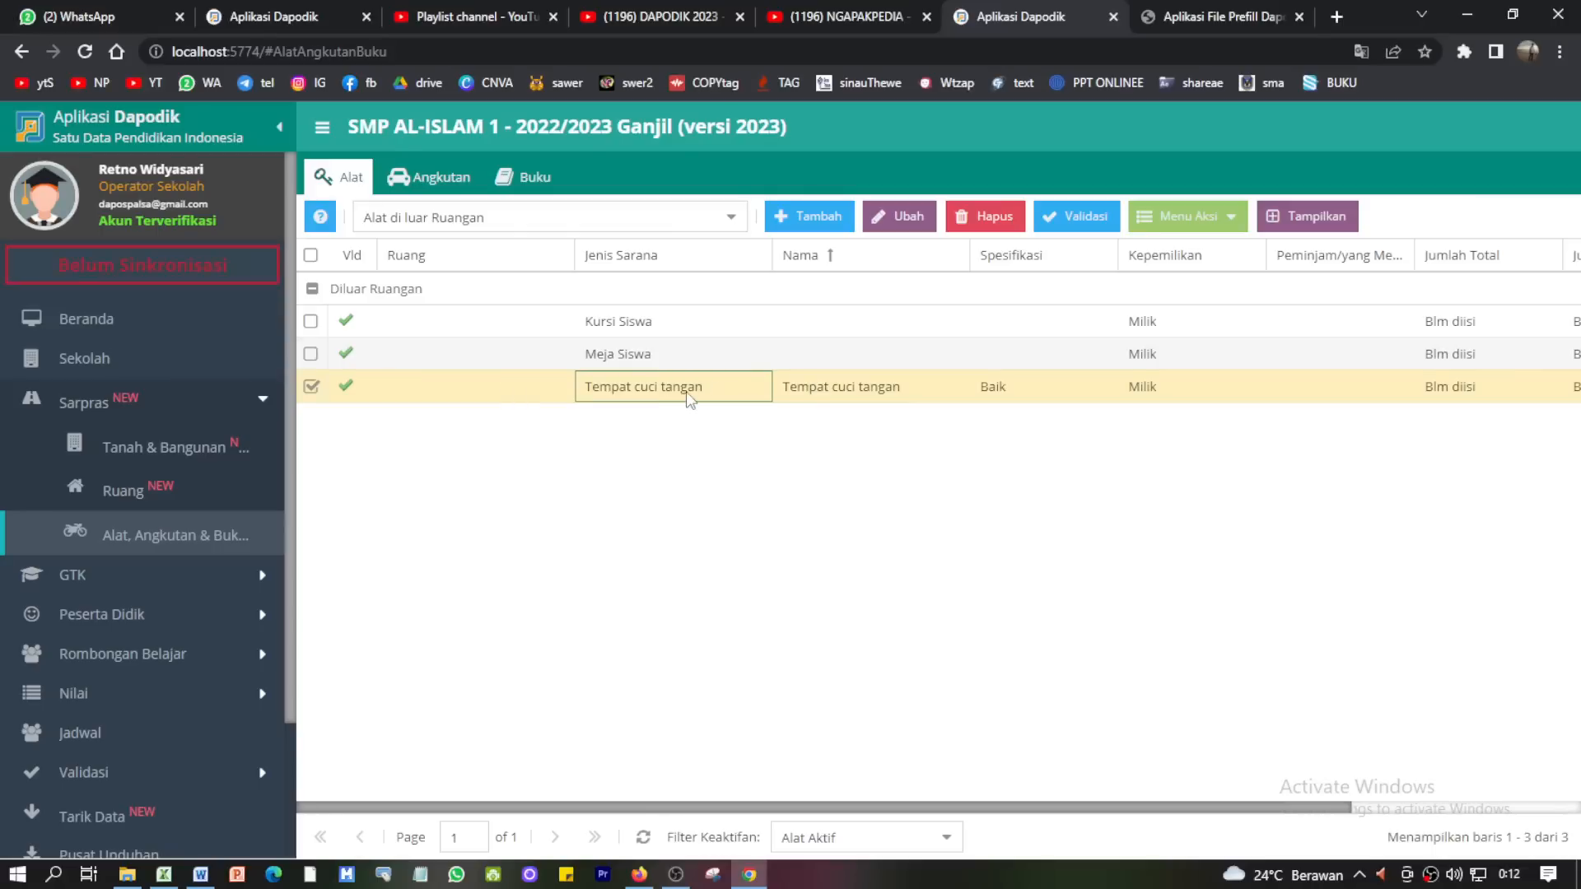
click(1206, 221)
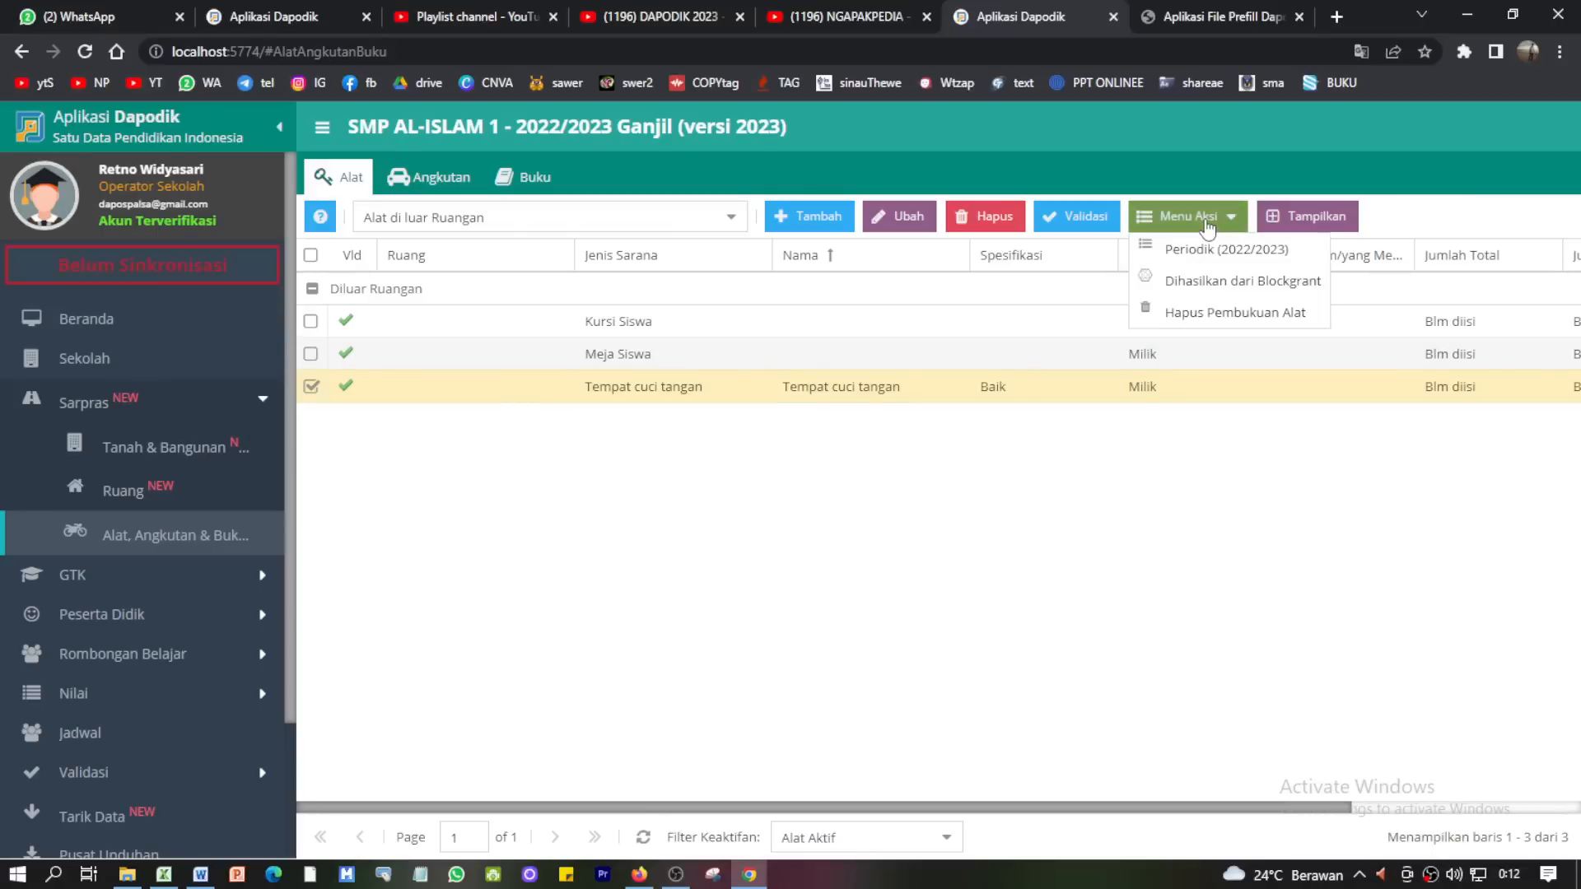
- Save Tempat cuci tangan's 2022/2023 periodic data as 5 total and 5 usable, then return to Sekolah
click(1207, 249)
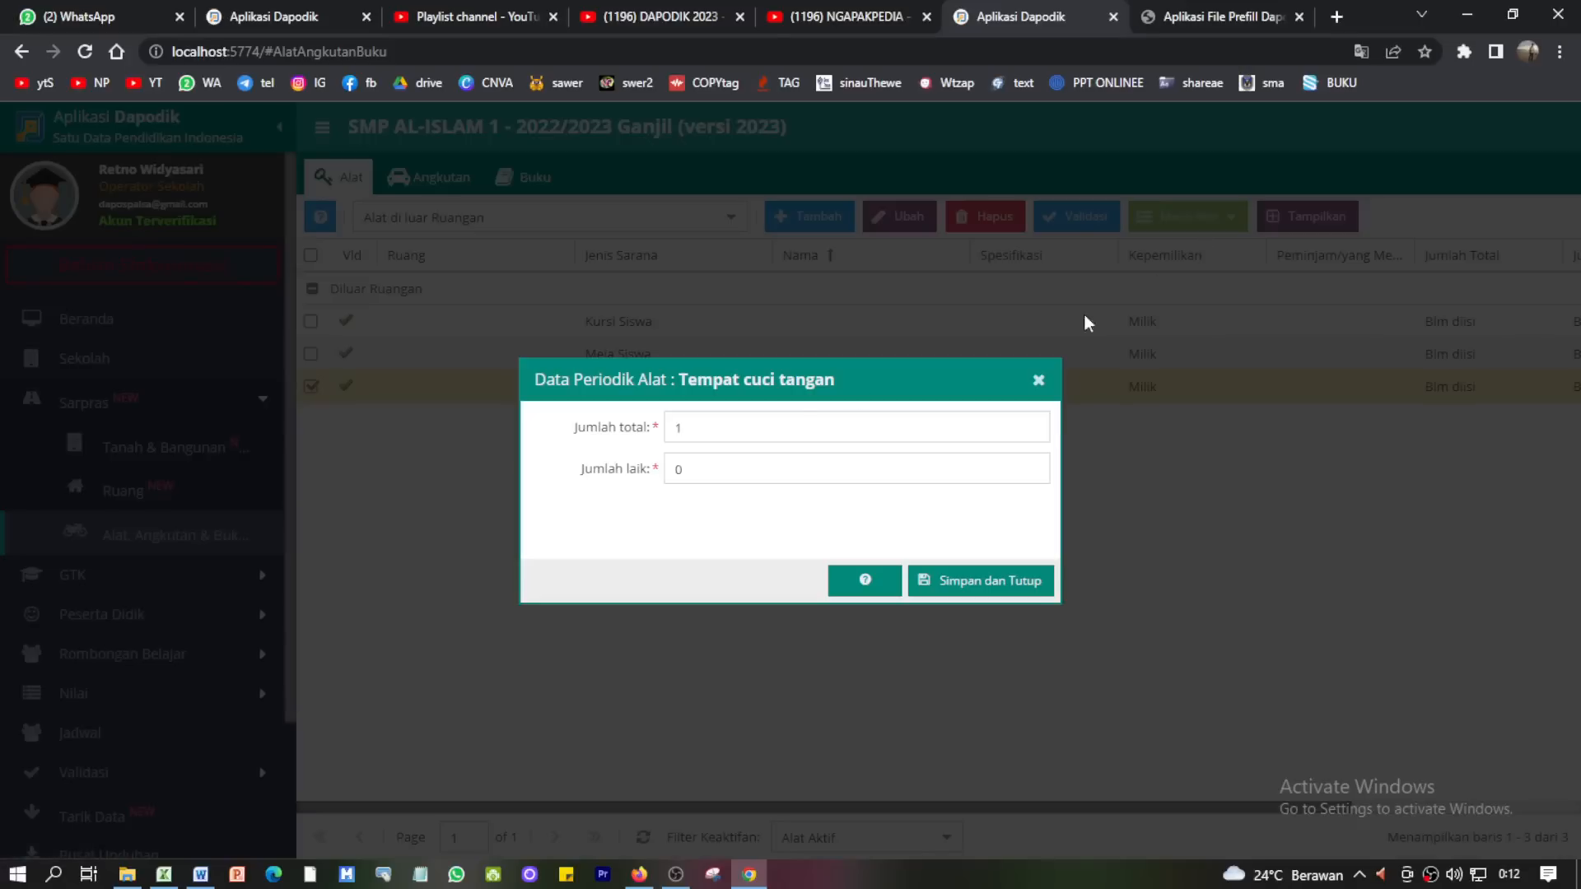
click(688, 428)
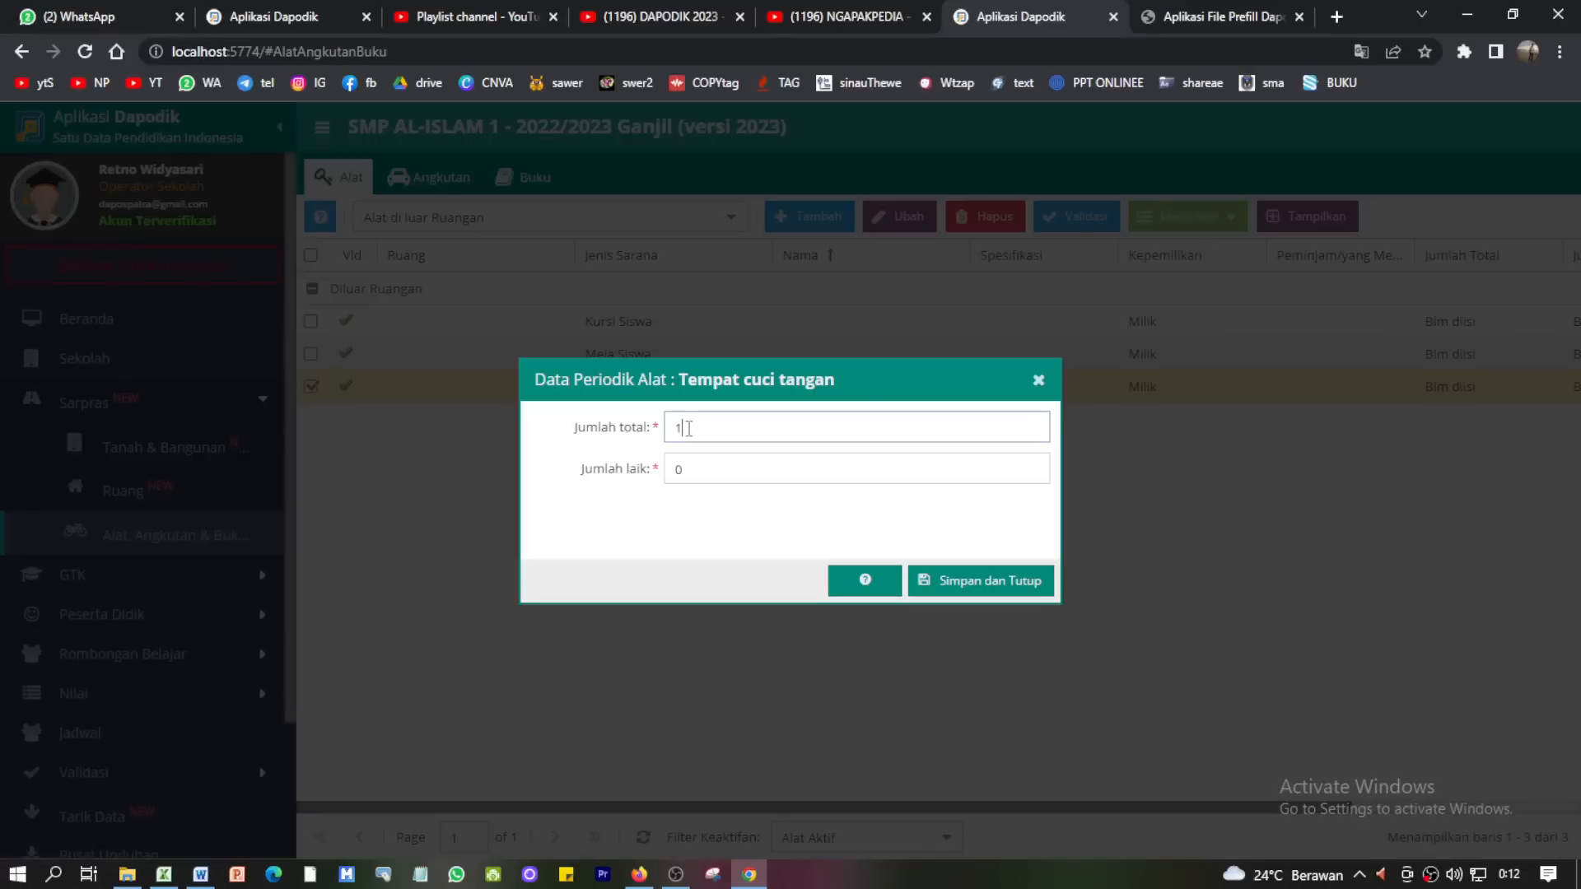
click(700, 469)
double_click(692, 477)
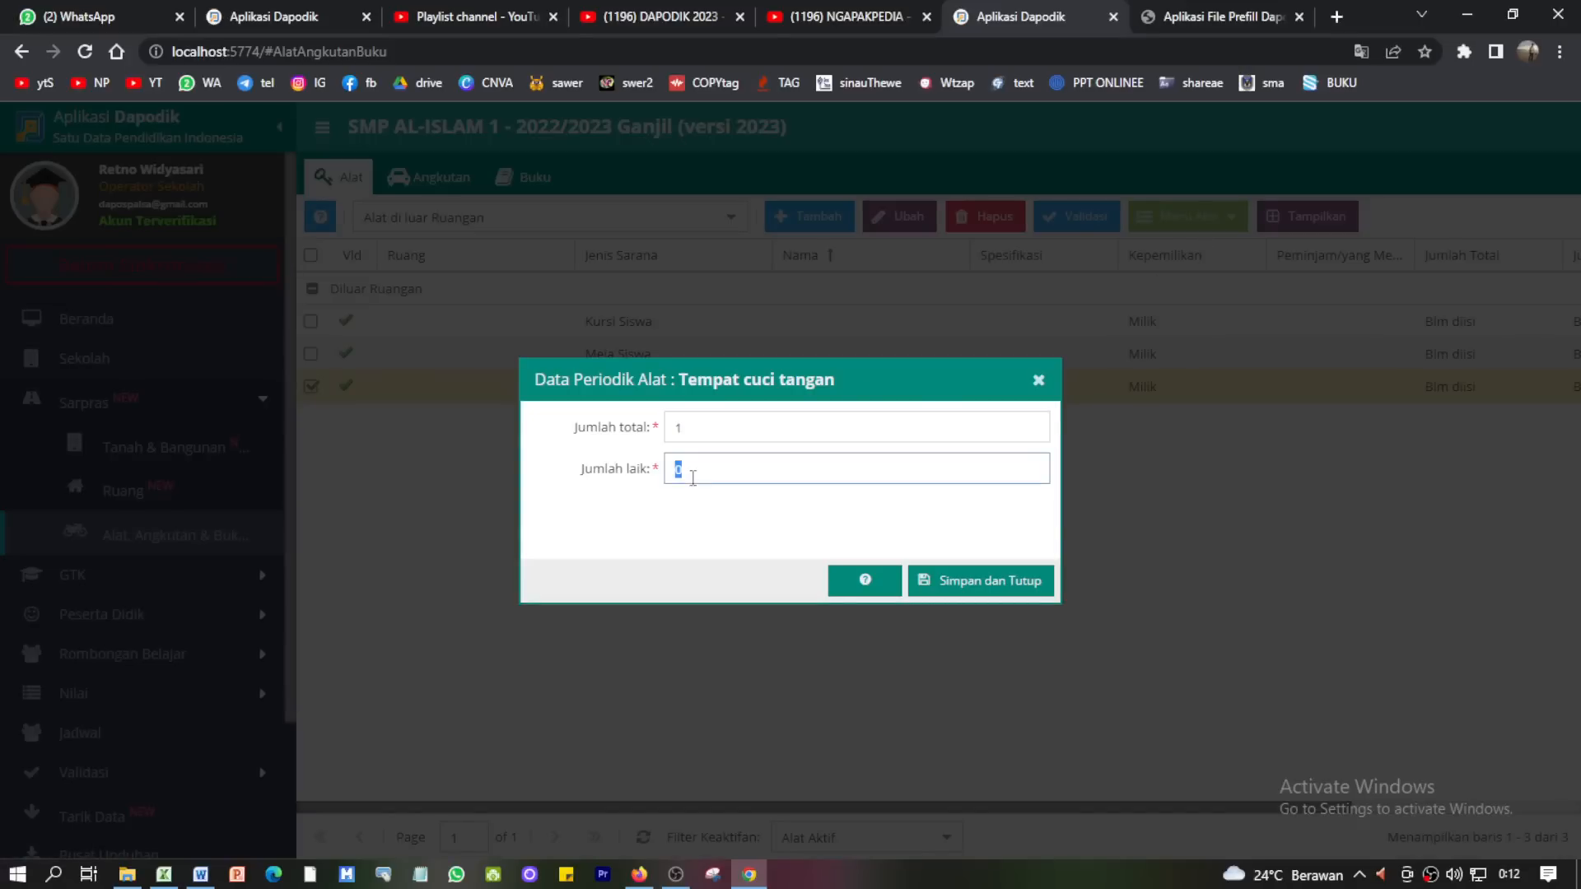
click(690, 429)
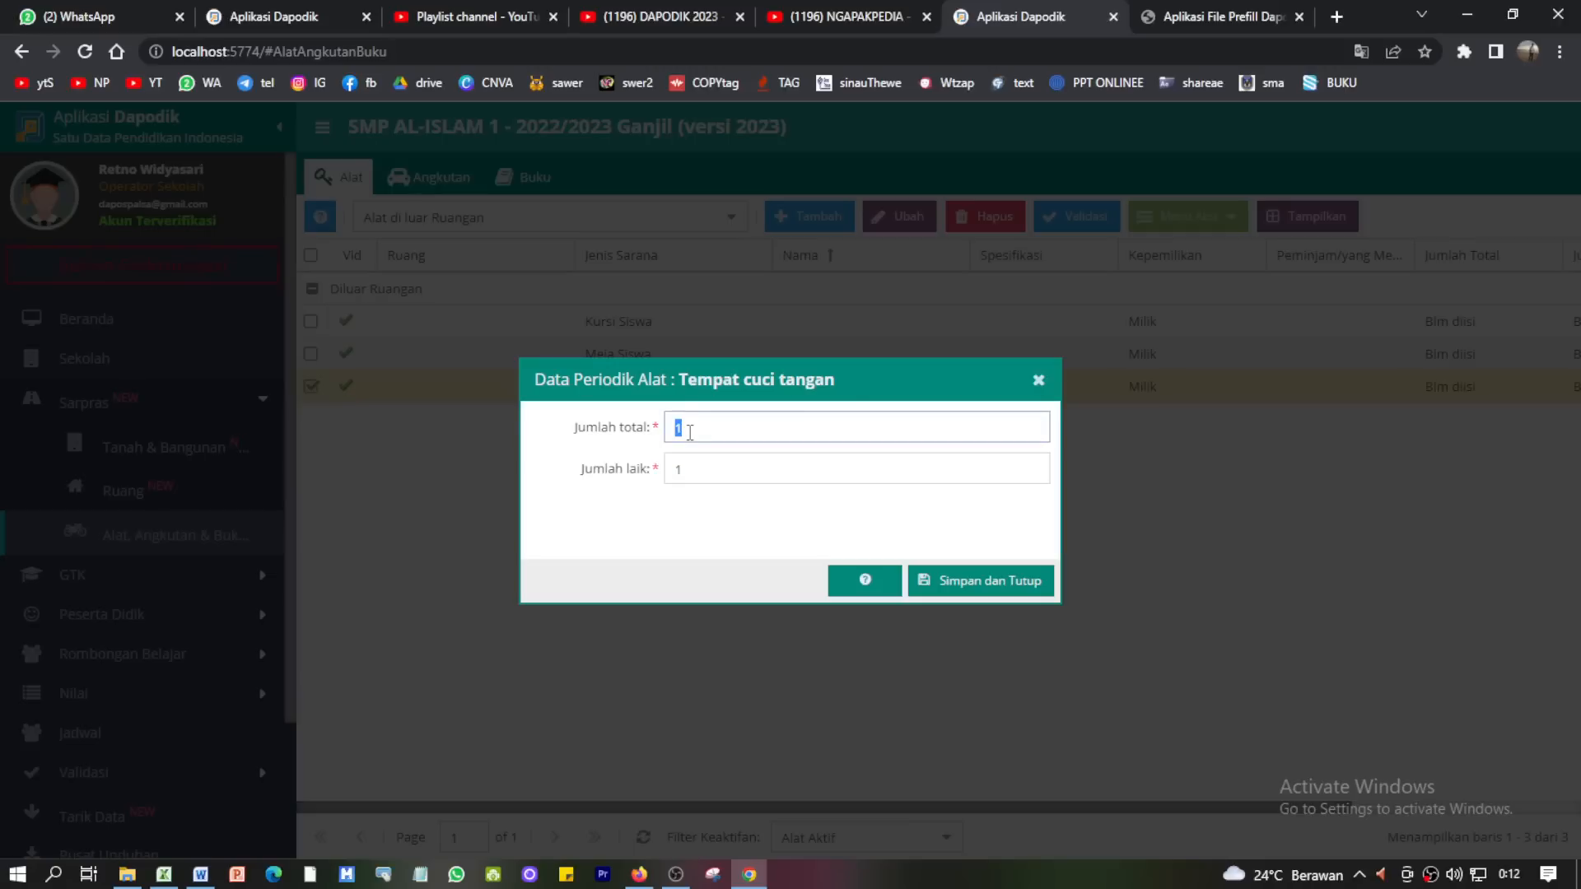
text(5)
double_click(688, 467)
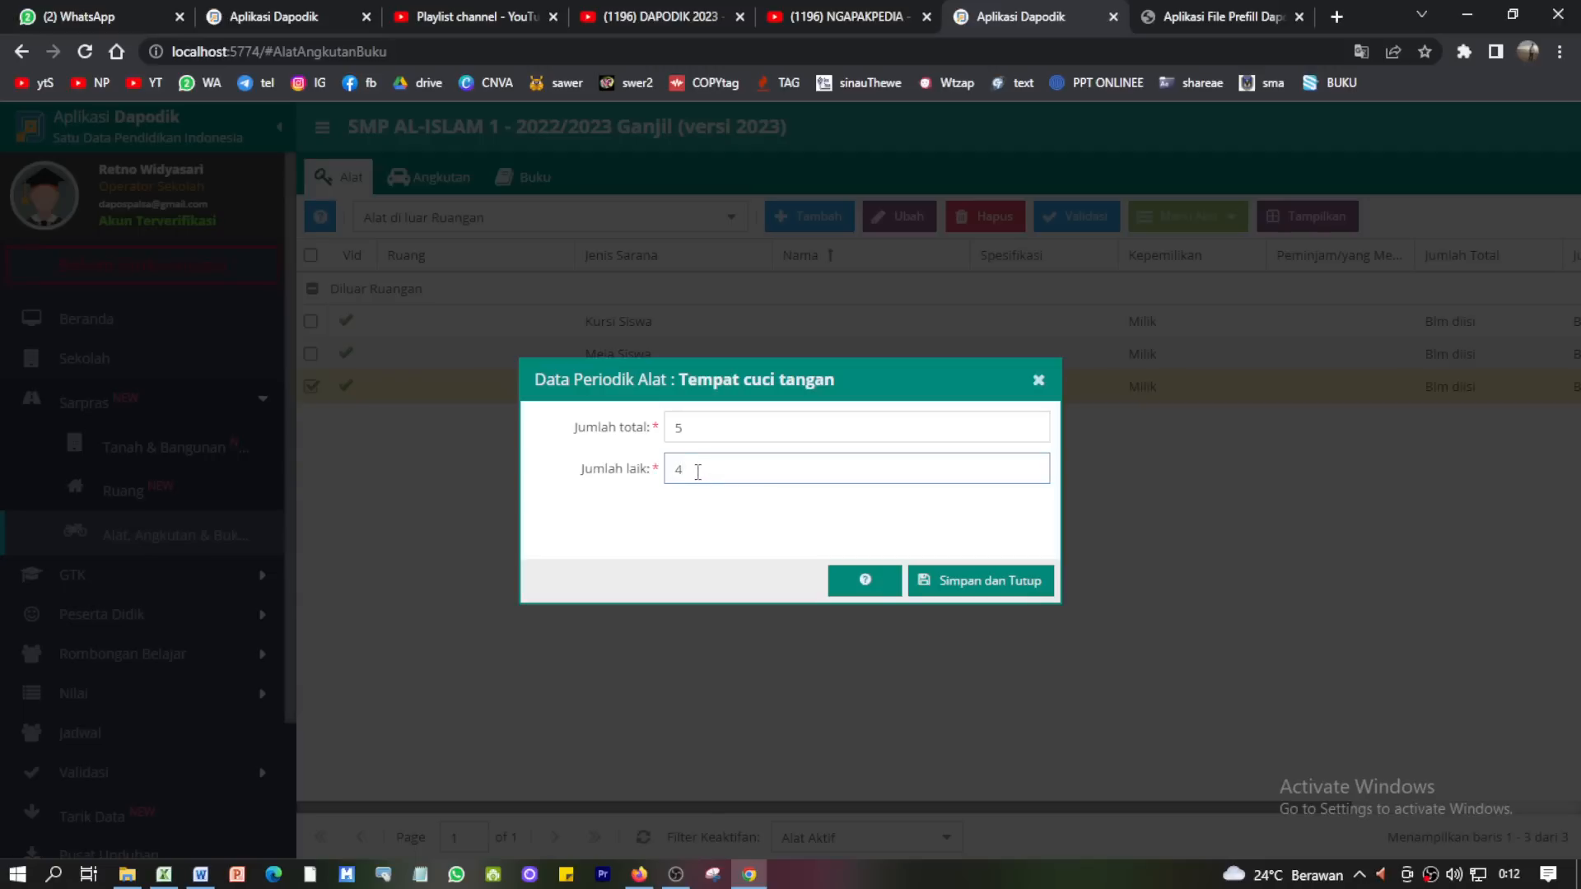
click(974, 580)
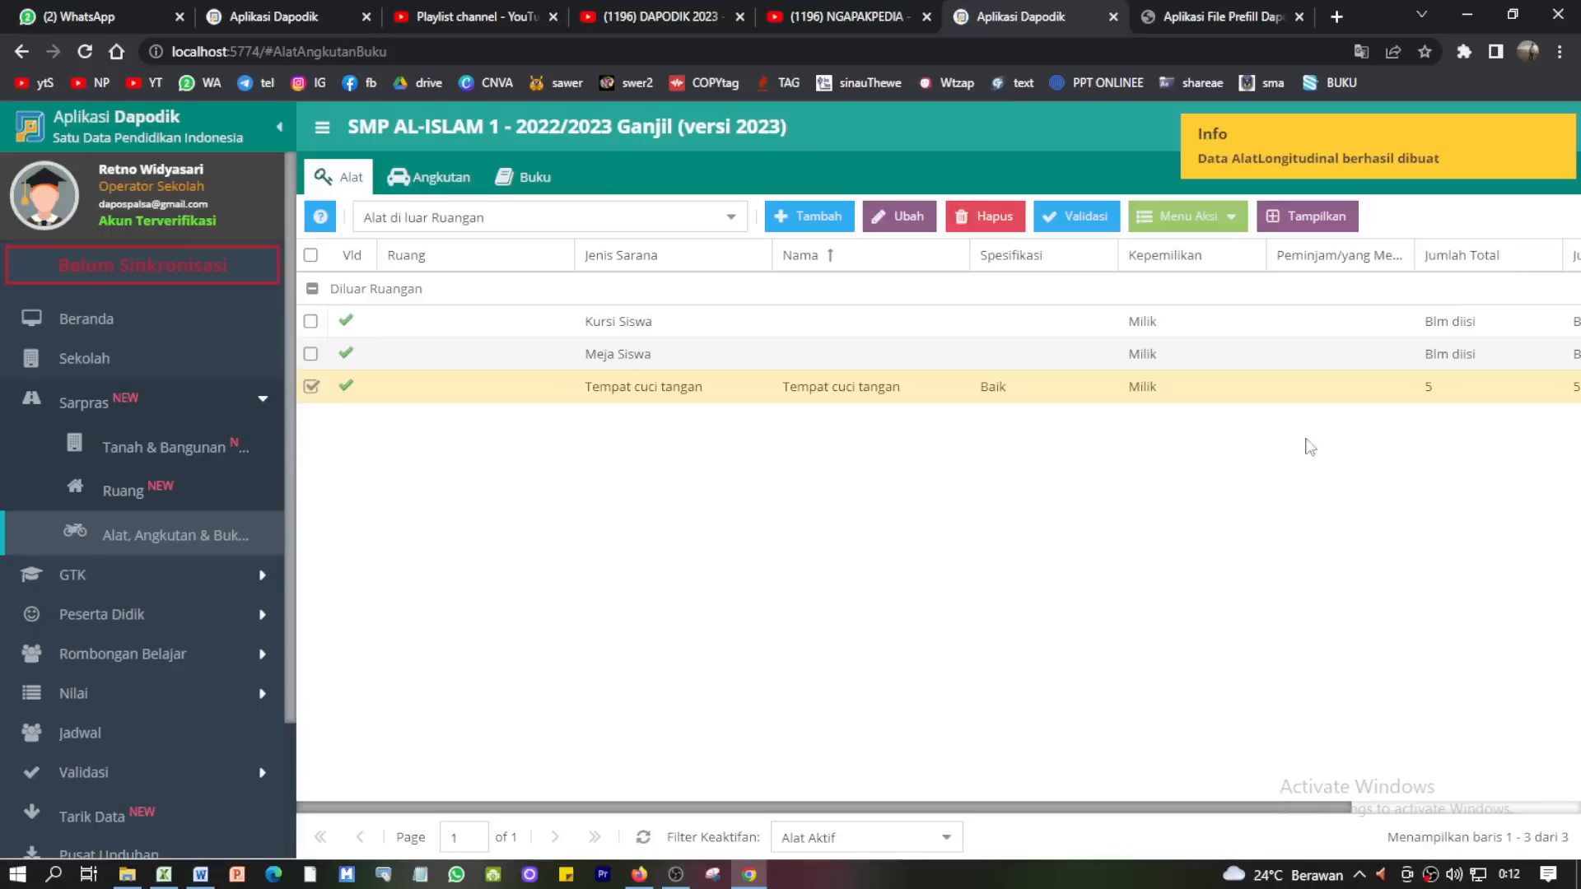
click(1383, 401)
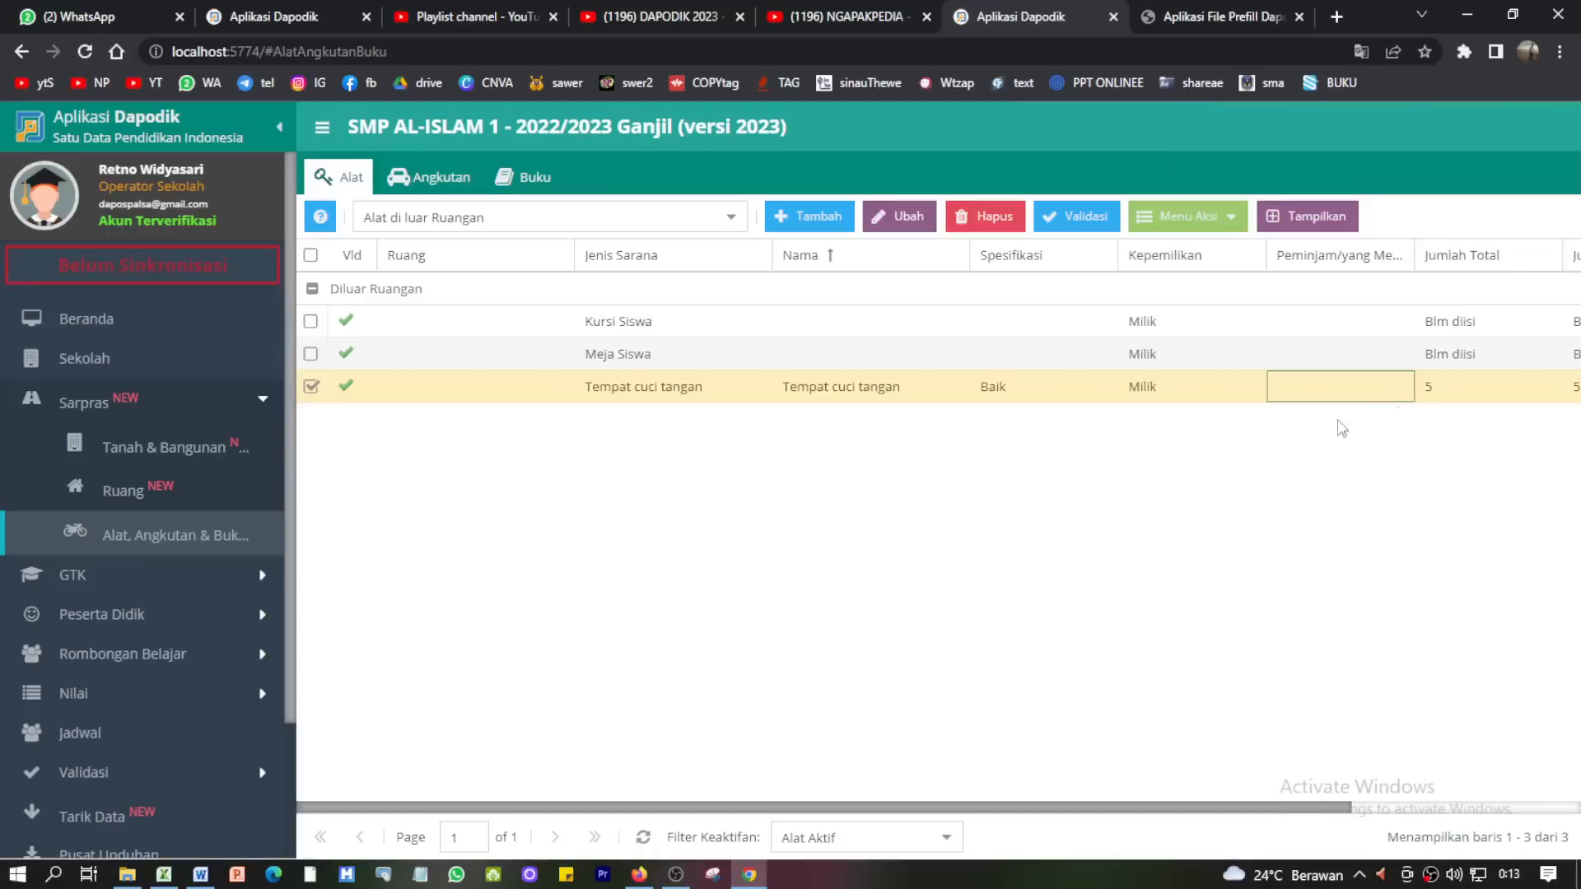
click(93, 361)
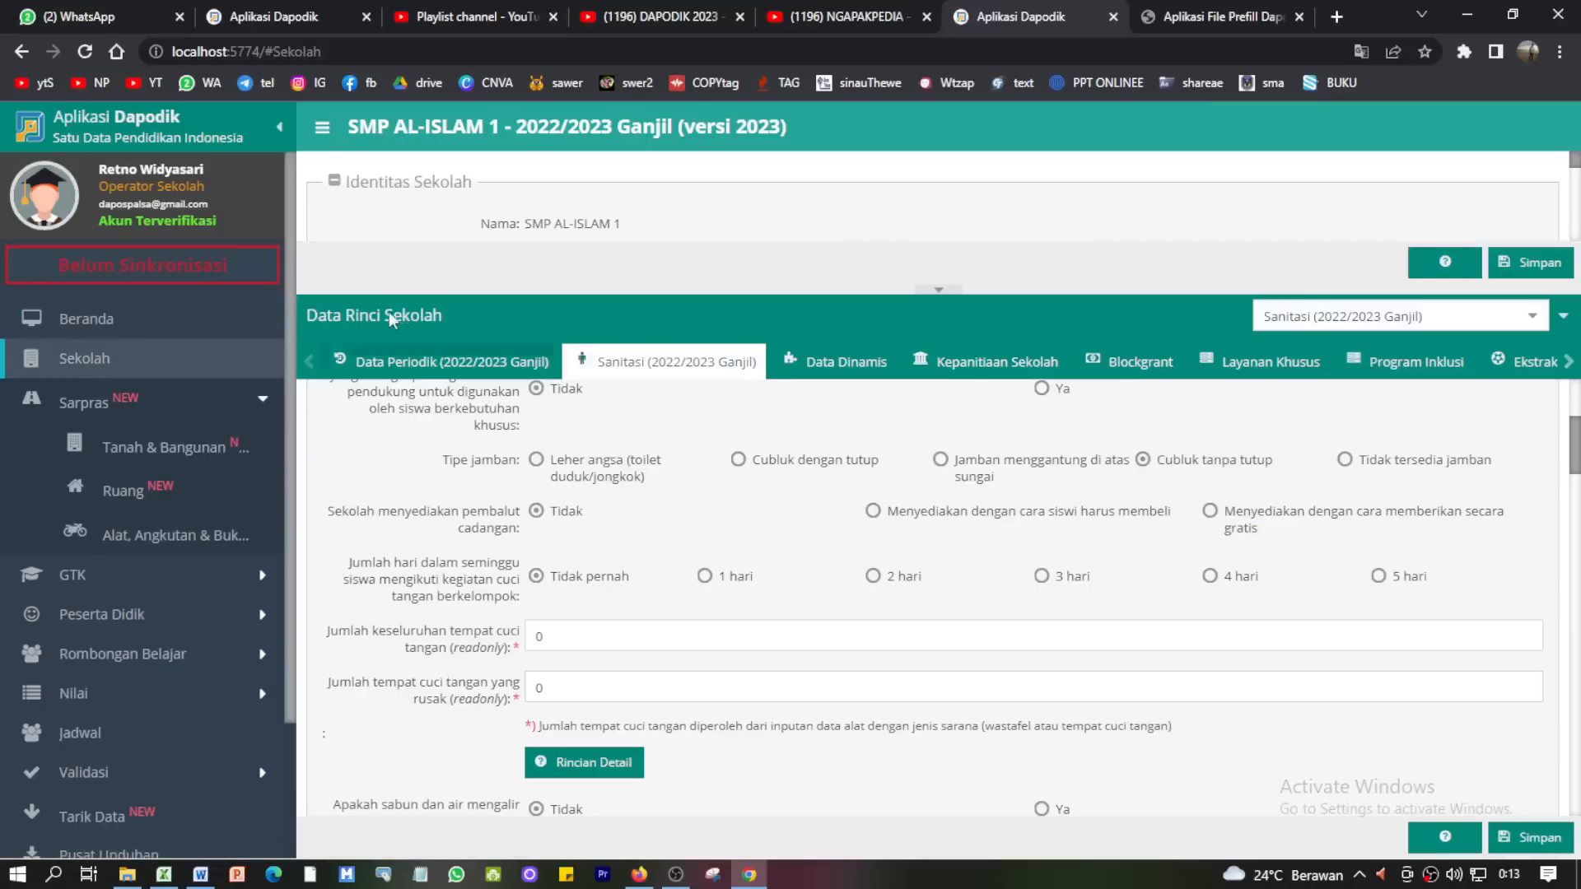
- Reload the school page and confirm the Sanitasi handwashing total now reads 5
click(85, 52)
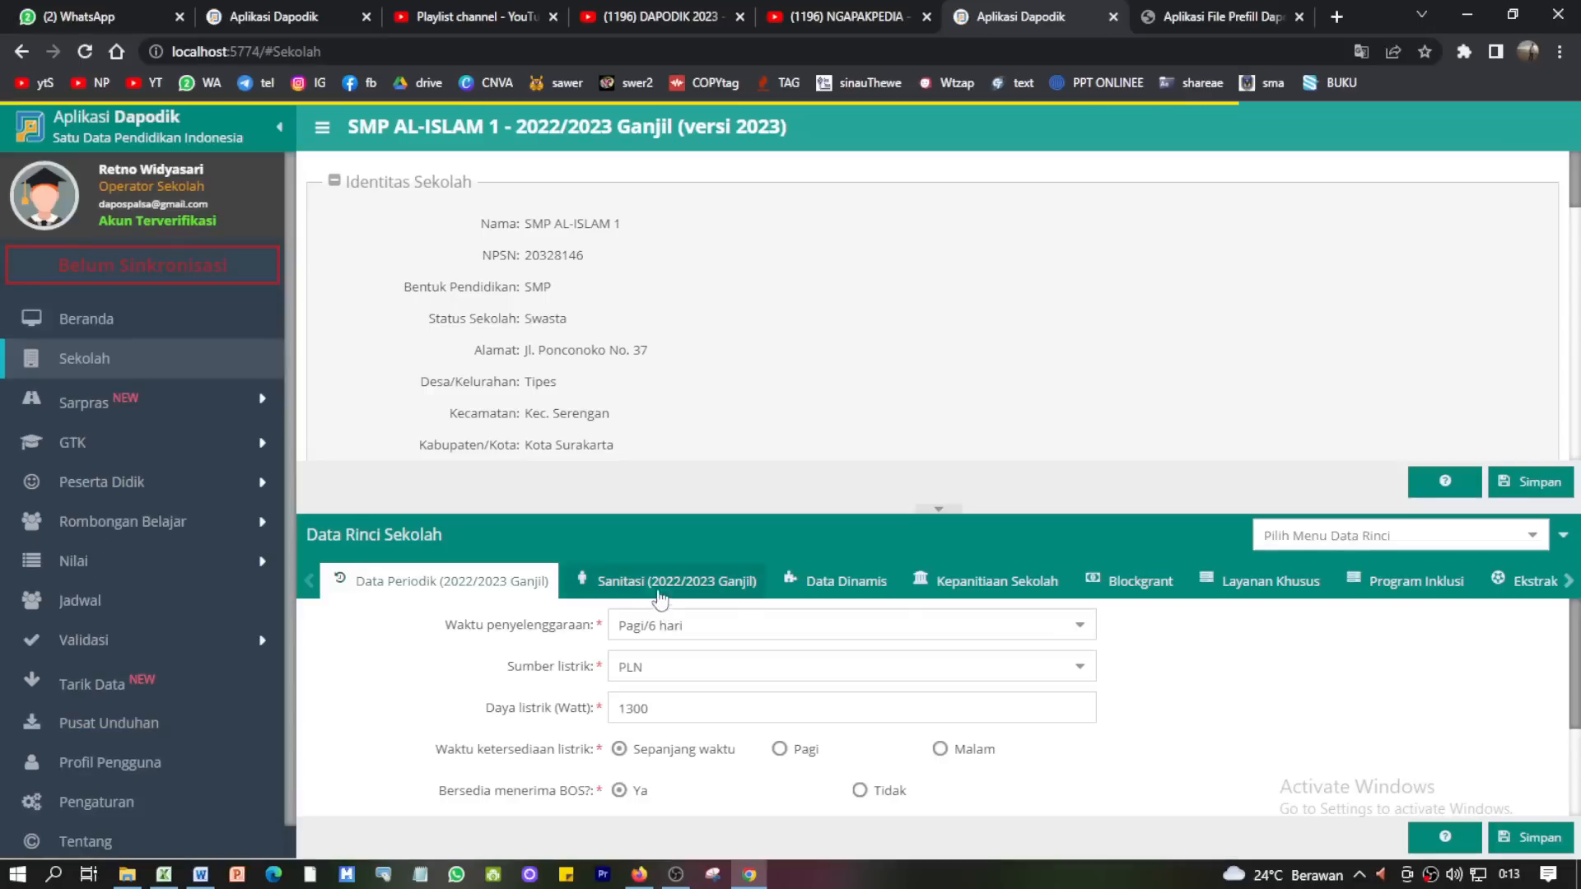
click(653, 576)
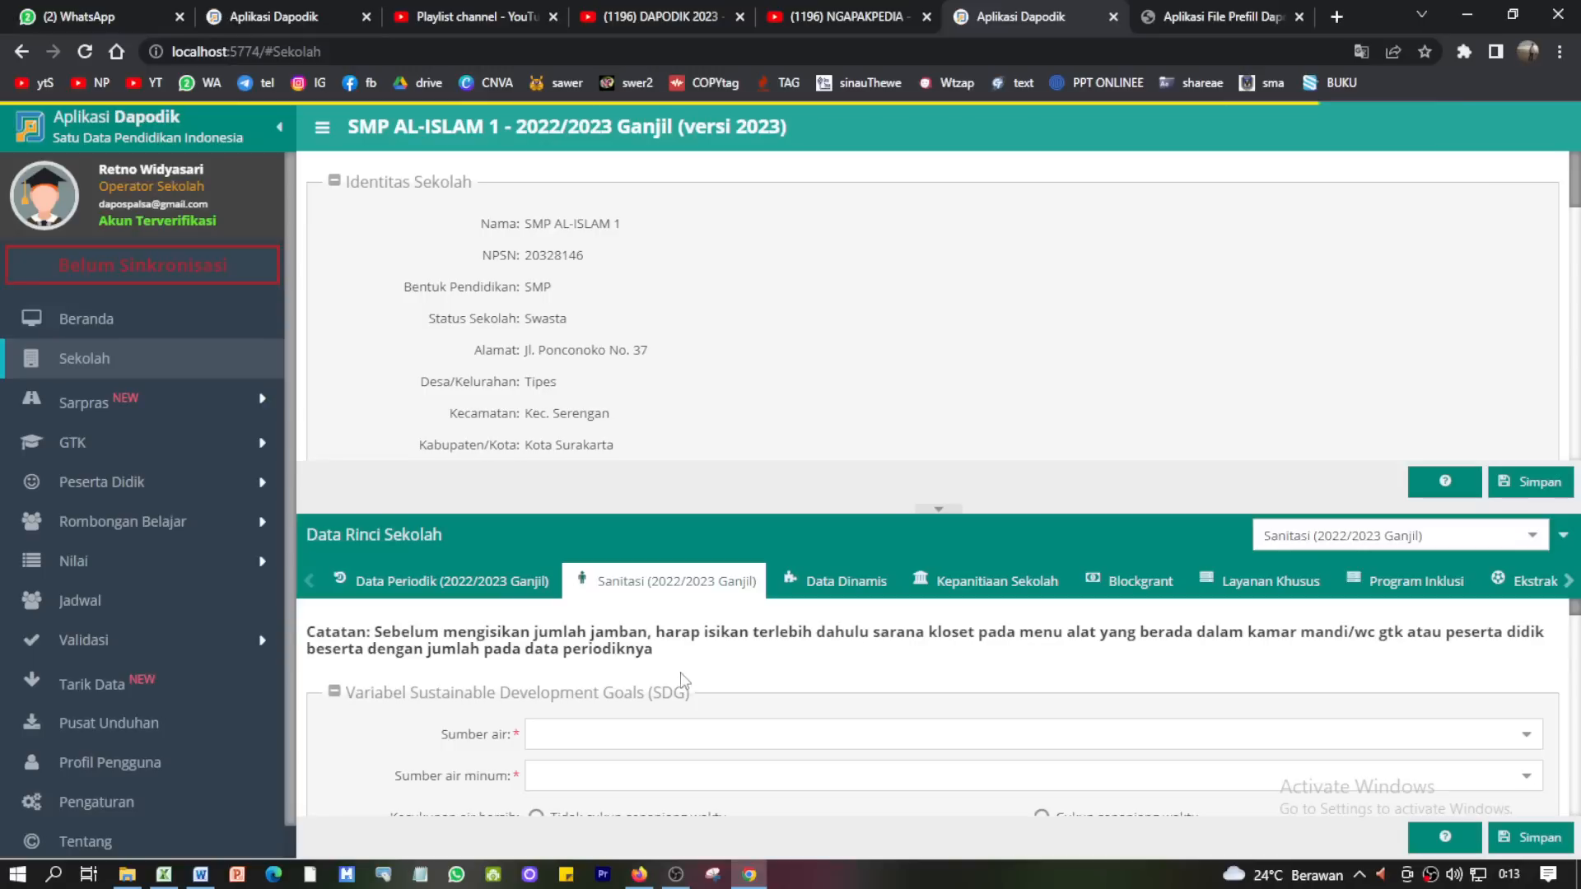
scroll(684, 683, down, 5)
scroll(684, 683, down, 2)
scroll(575, 752, up, 2)
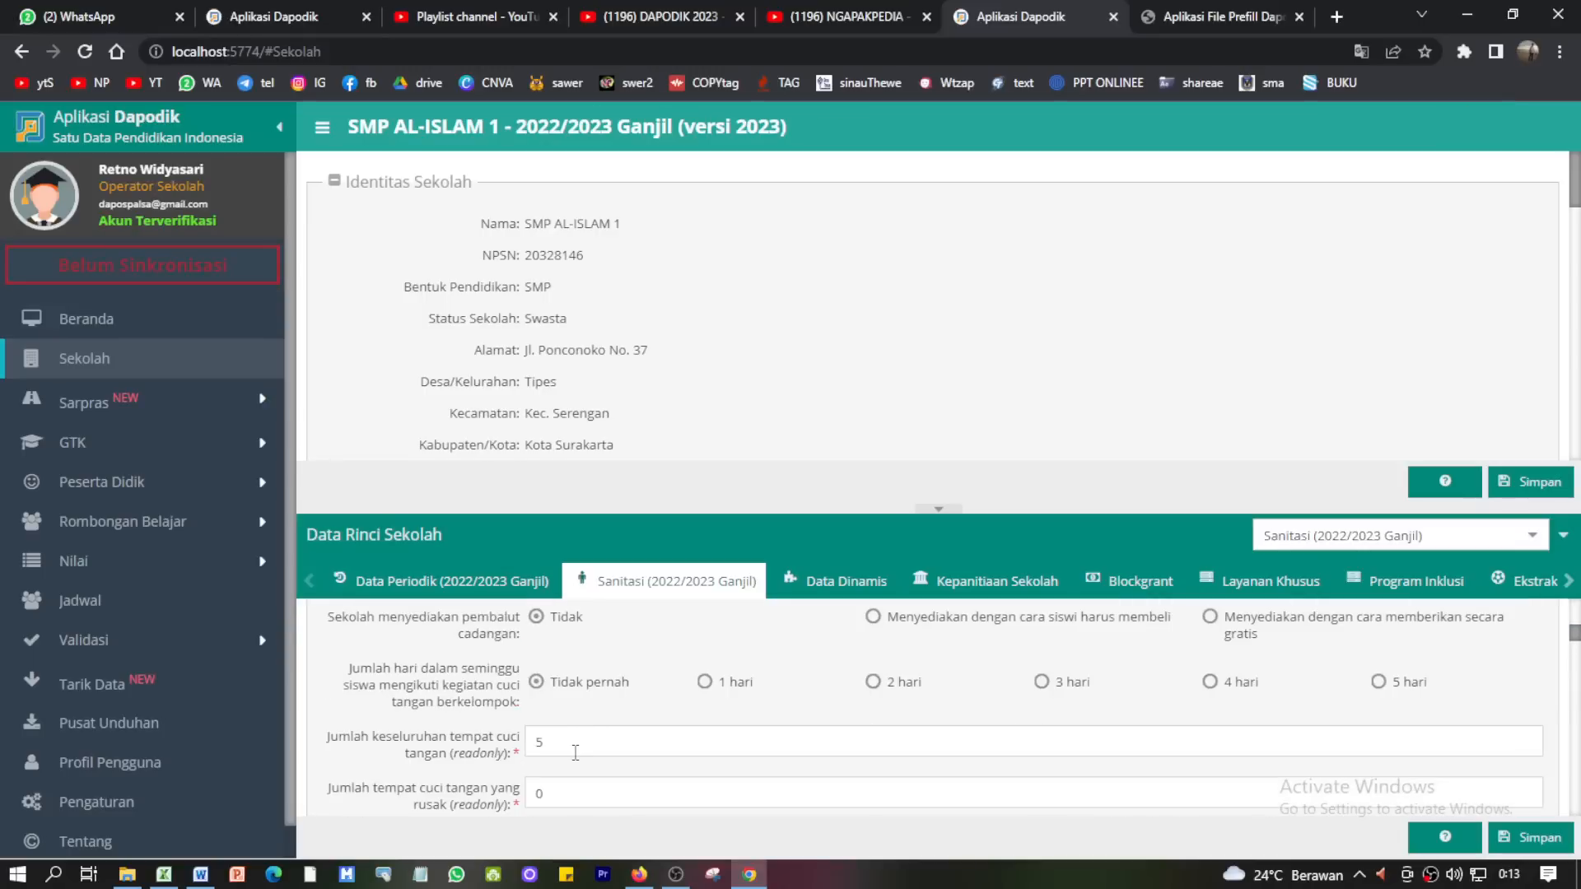
double_click(533, 747)
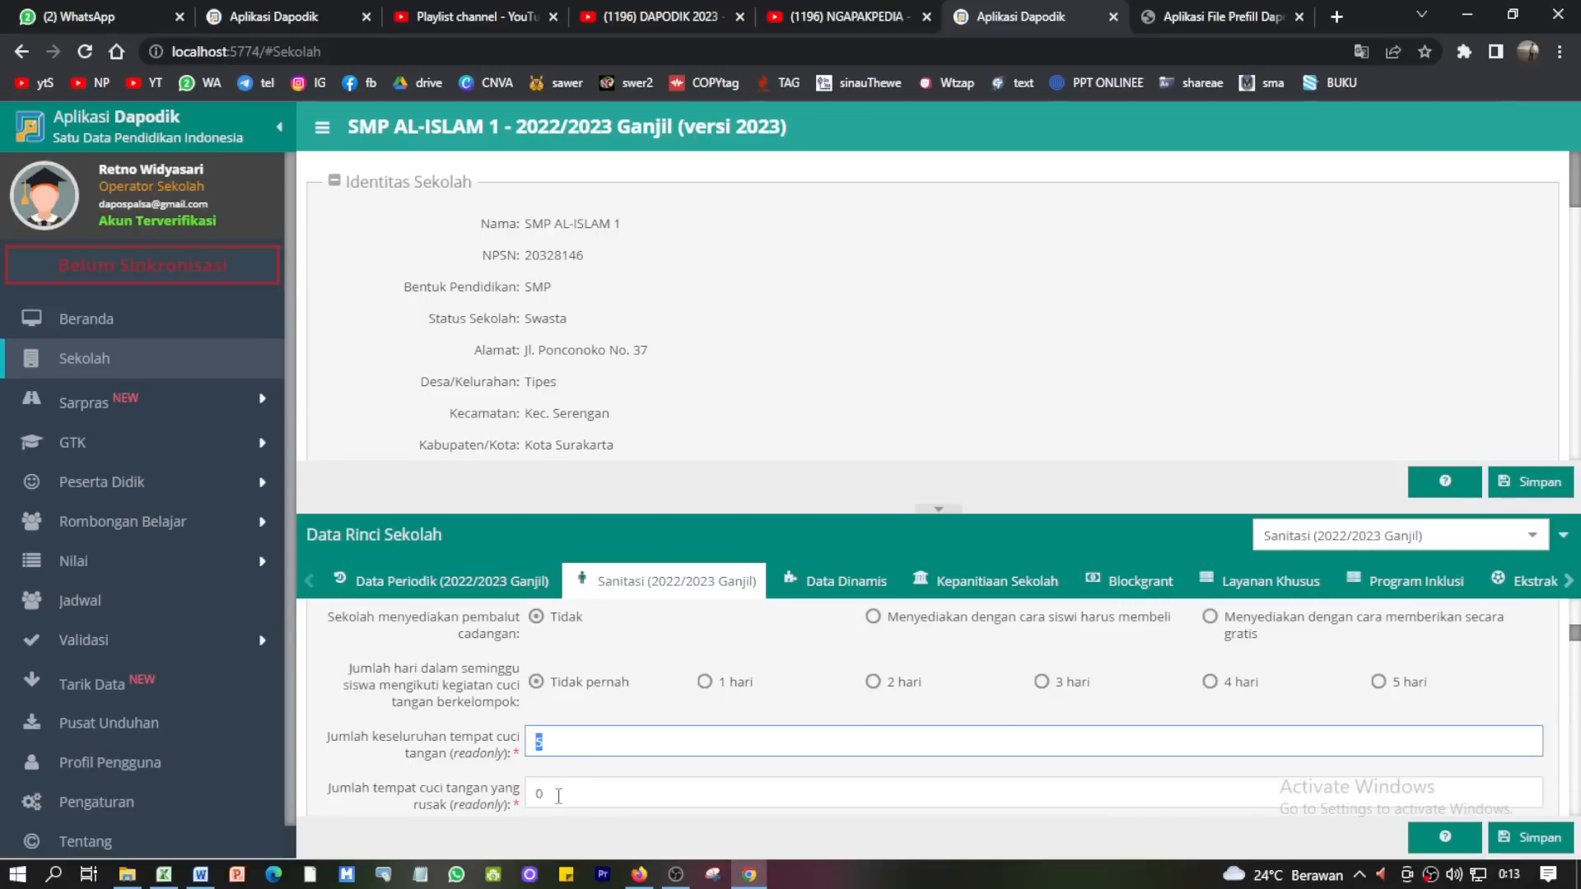
- Check the usable male, female and shared toilet counts in the Jamban fields
scroll(558, 795, down, 1)
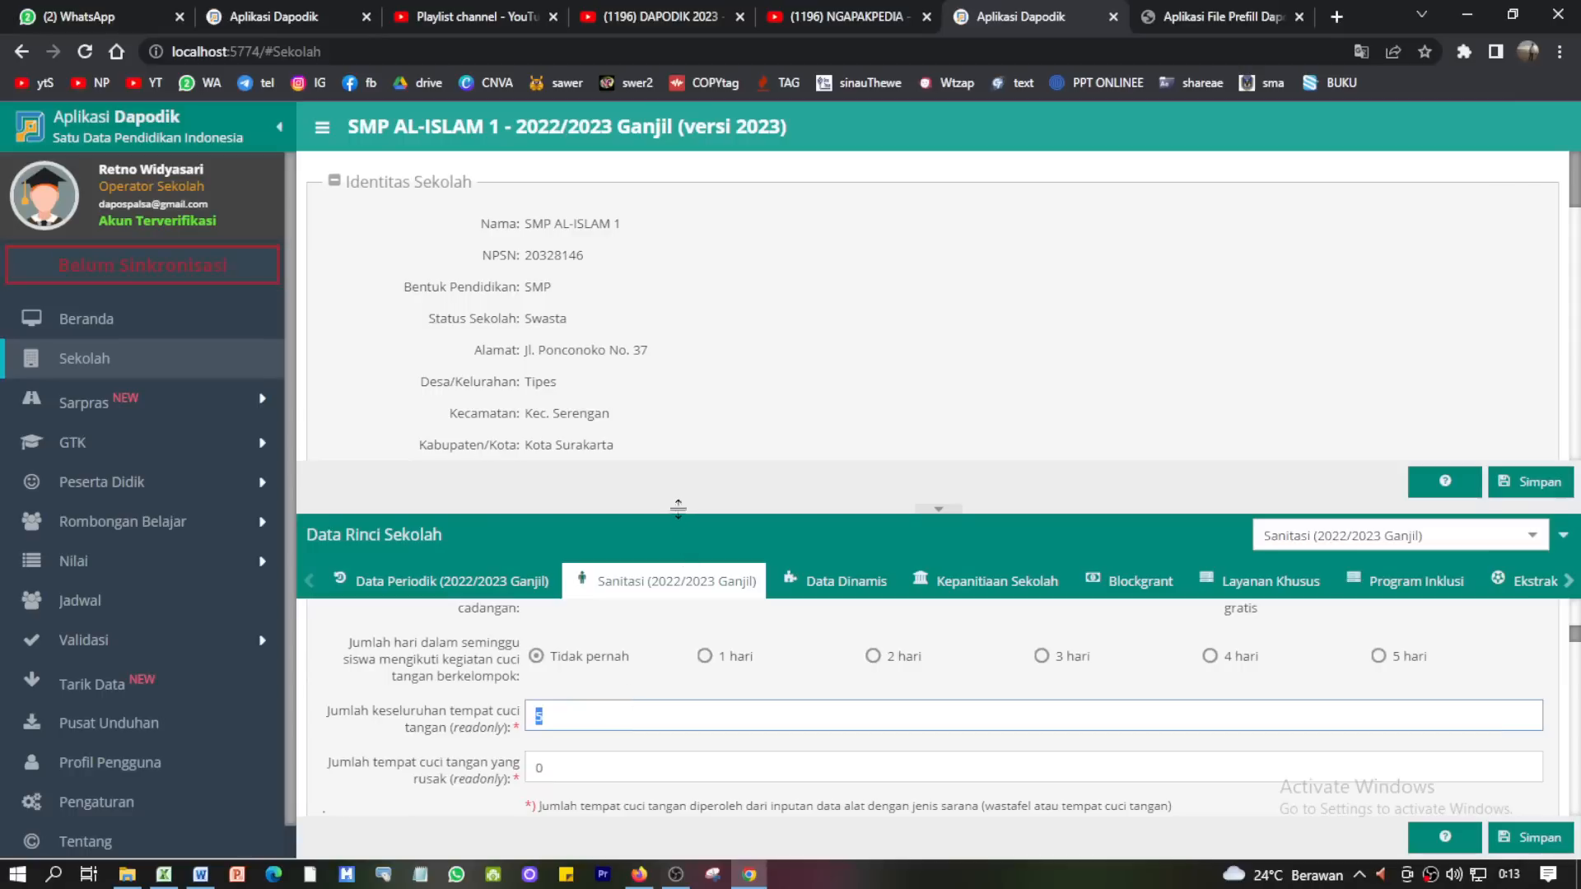
drag(678, 507, 688, 400)
scroll(607, 652, down, 3)
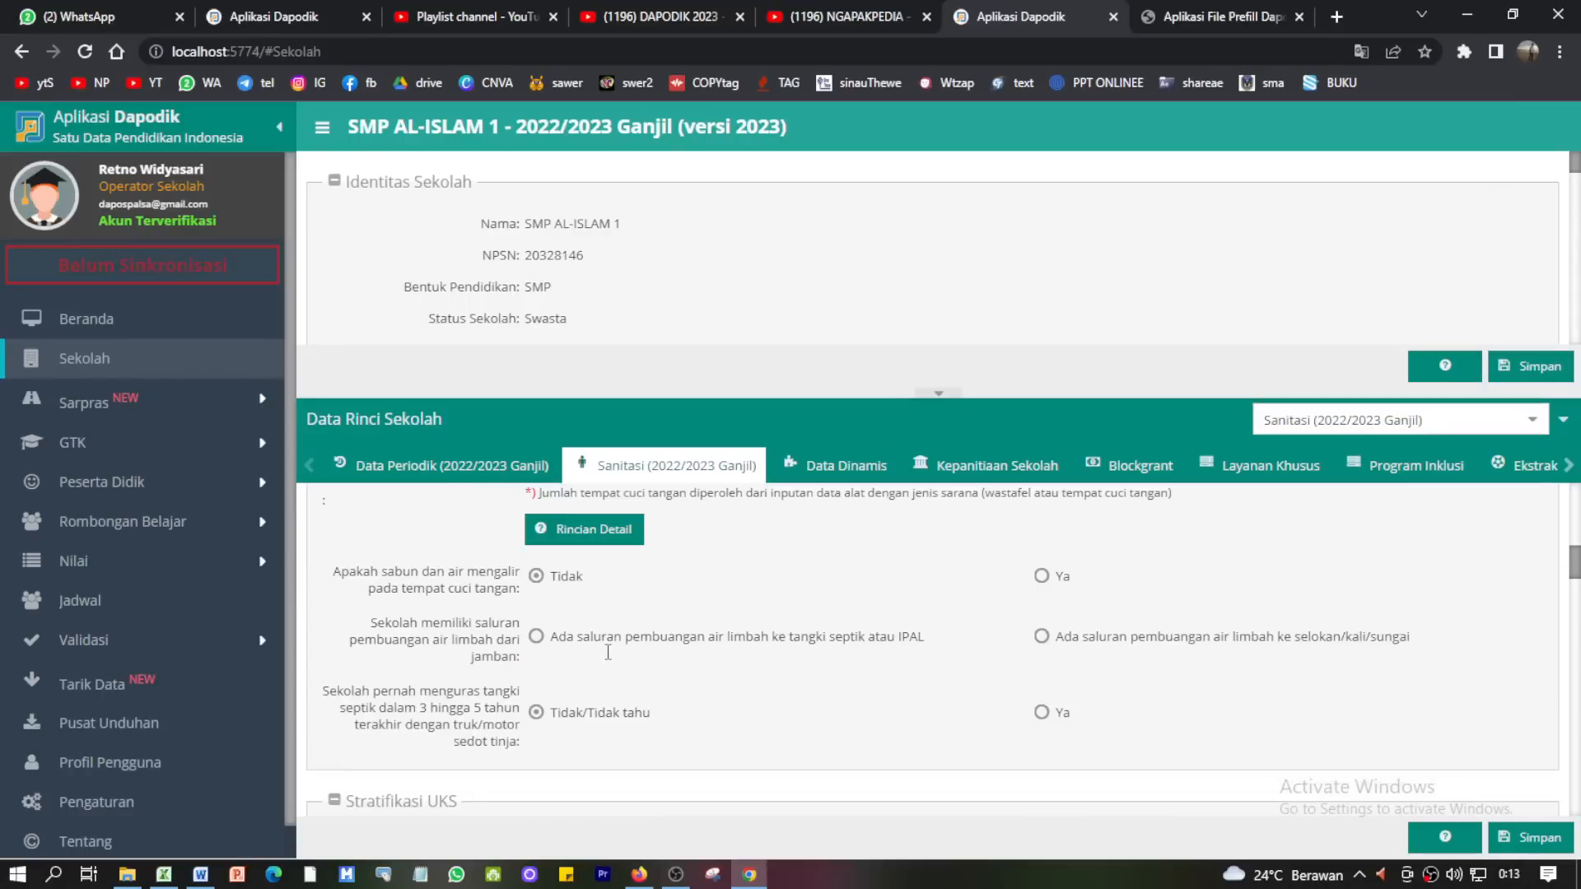
scroll(607, 652, down, 10)
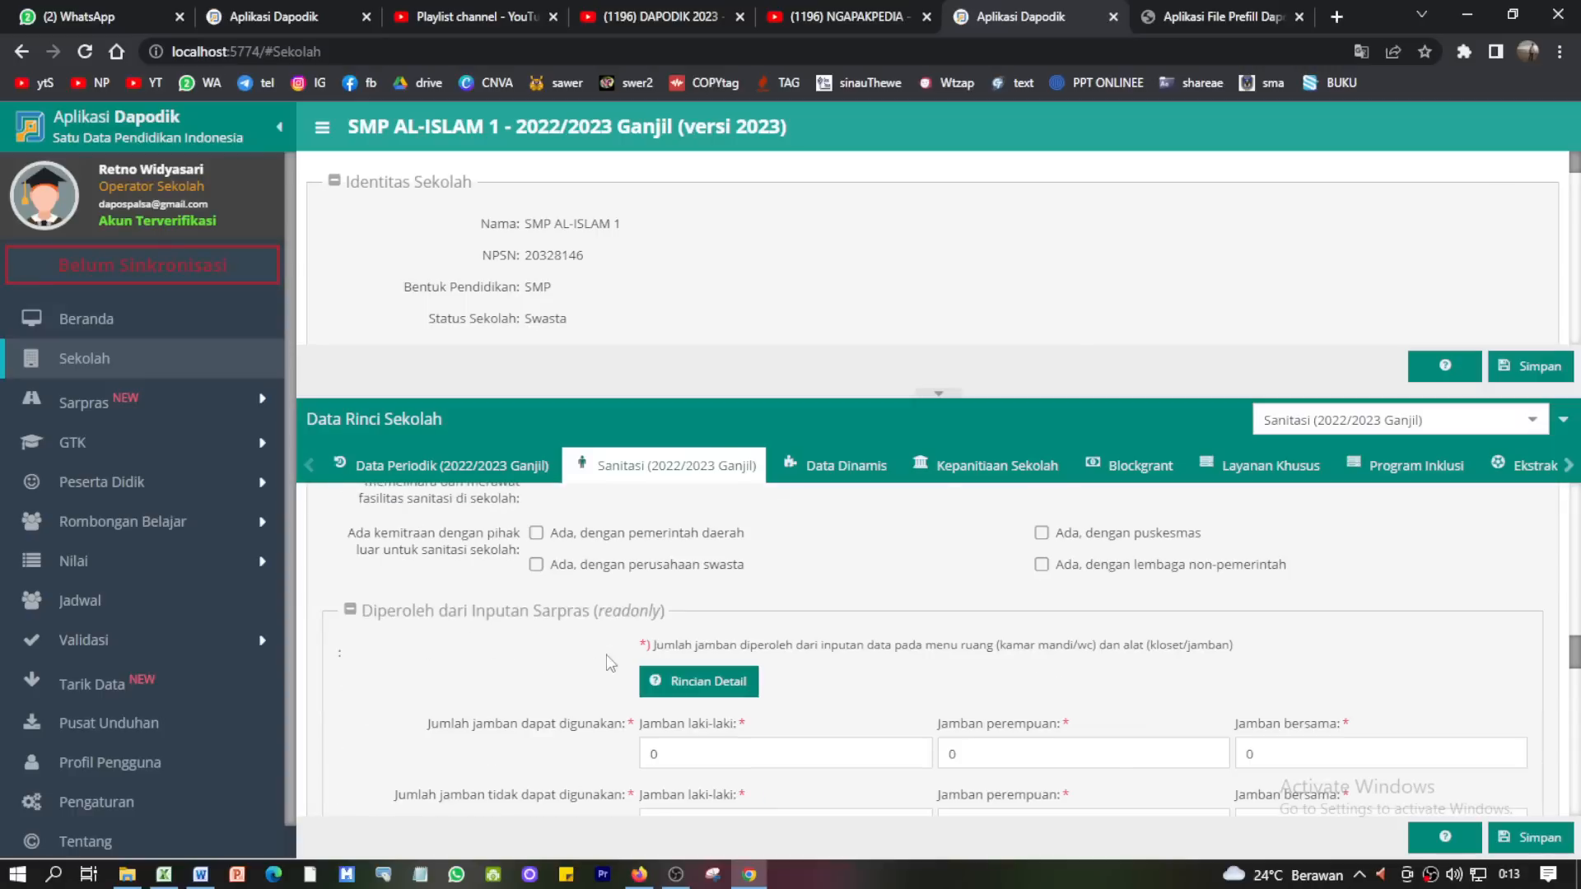
scroll(609, 663, down, 1)
click(668, 657)
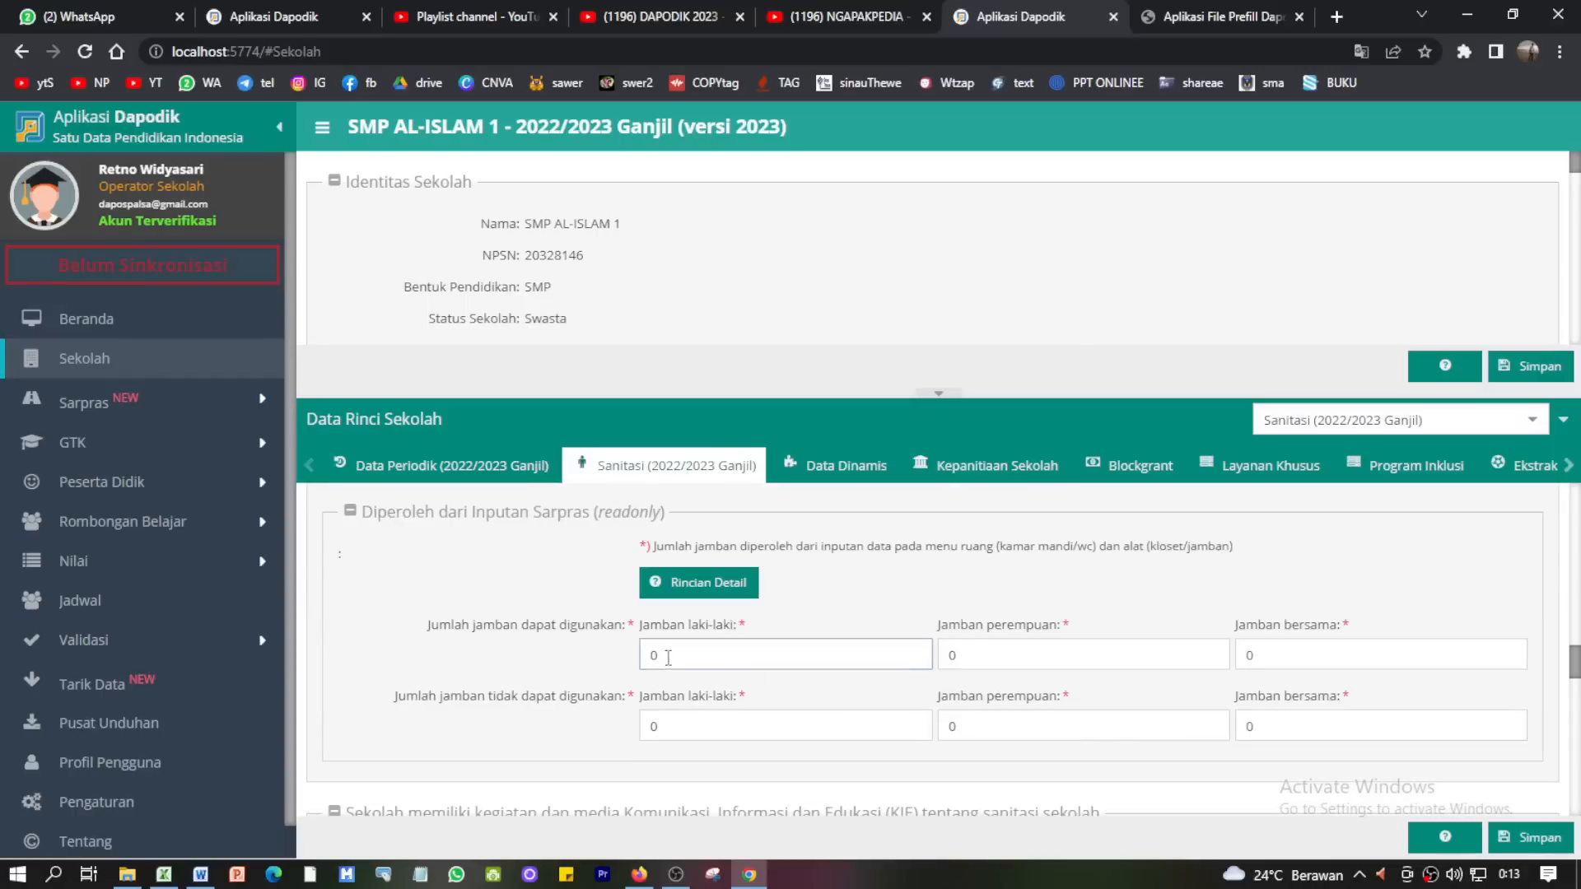
click(970, 660)
click(1294, 654)
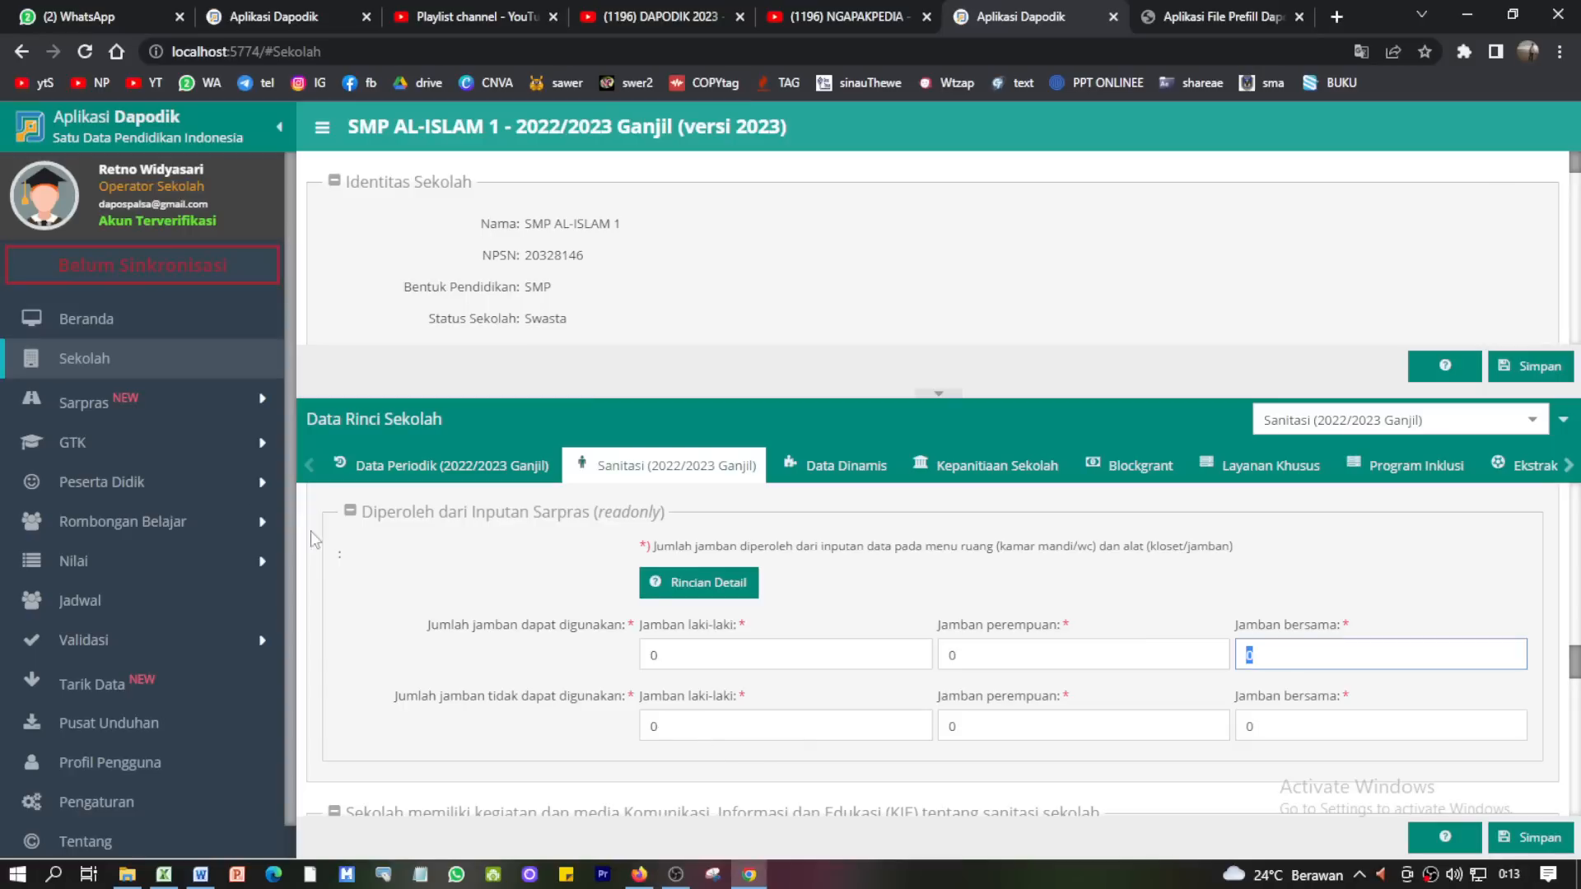
- Filter Alat, Angkutan & Buku to Kamar Mandi Bersama and select Kloset Jongkok
click(118, 416)
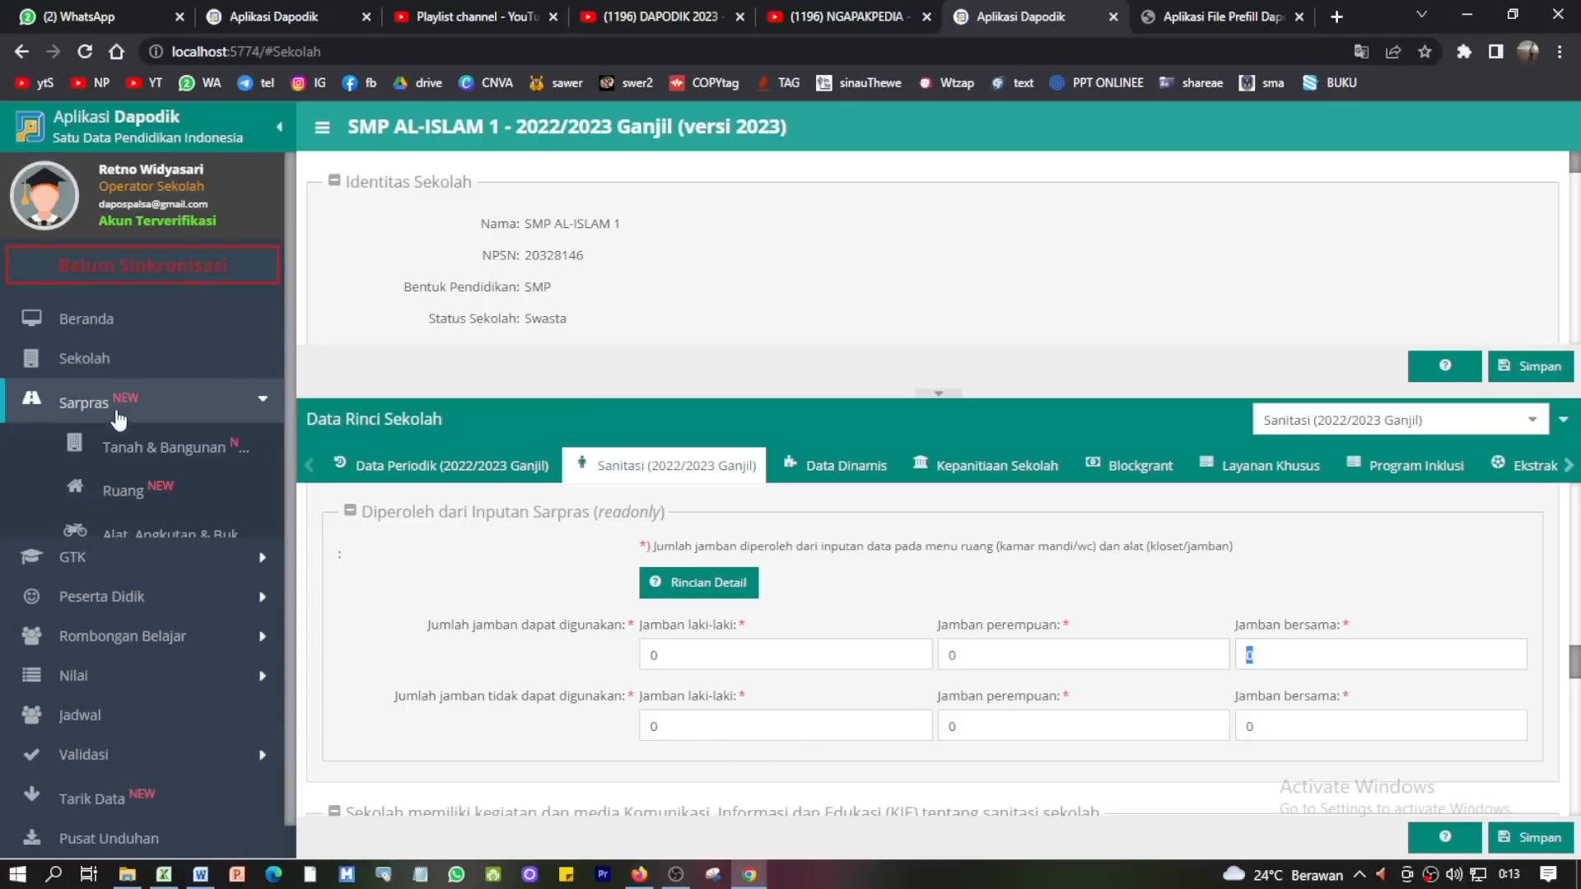
click(145, 540)
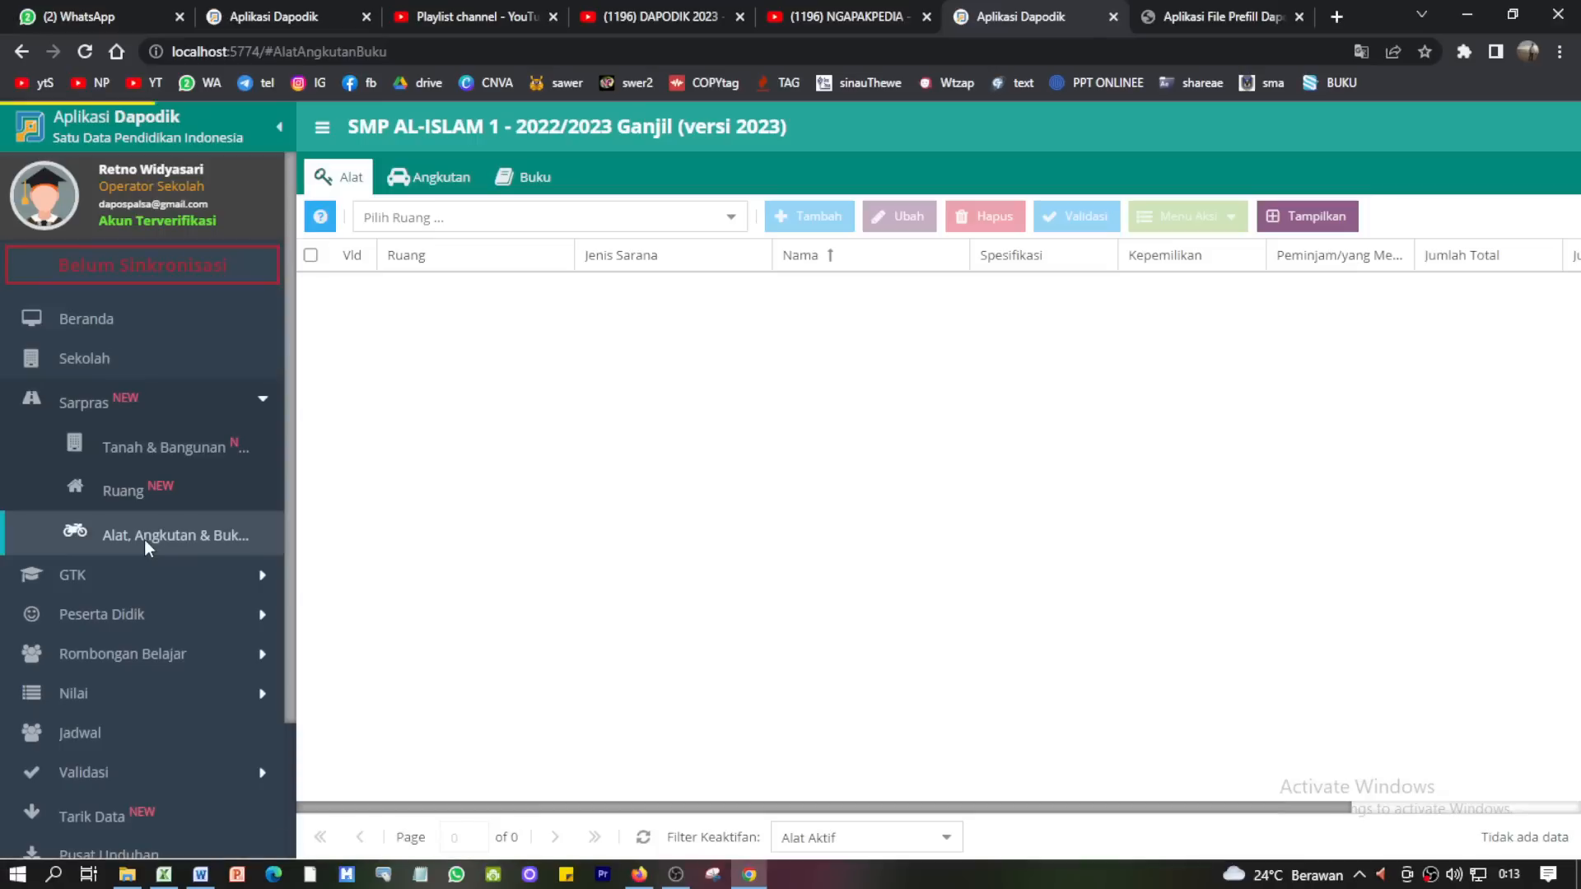
click(729, 219)
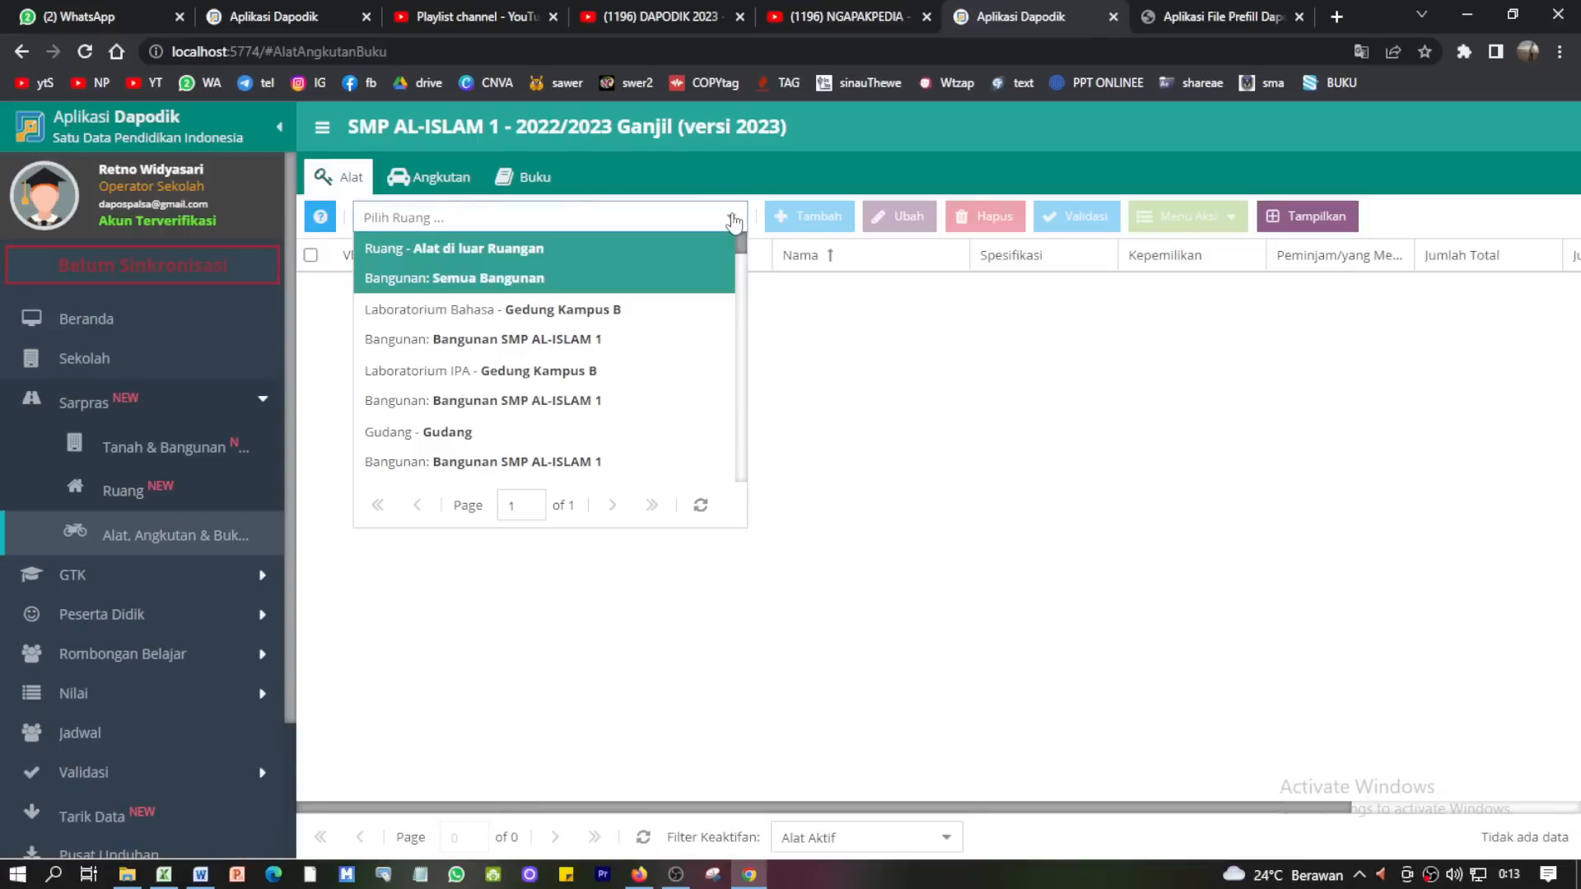
scroll(586, 359, down, 1)
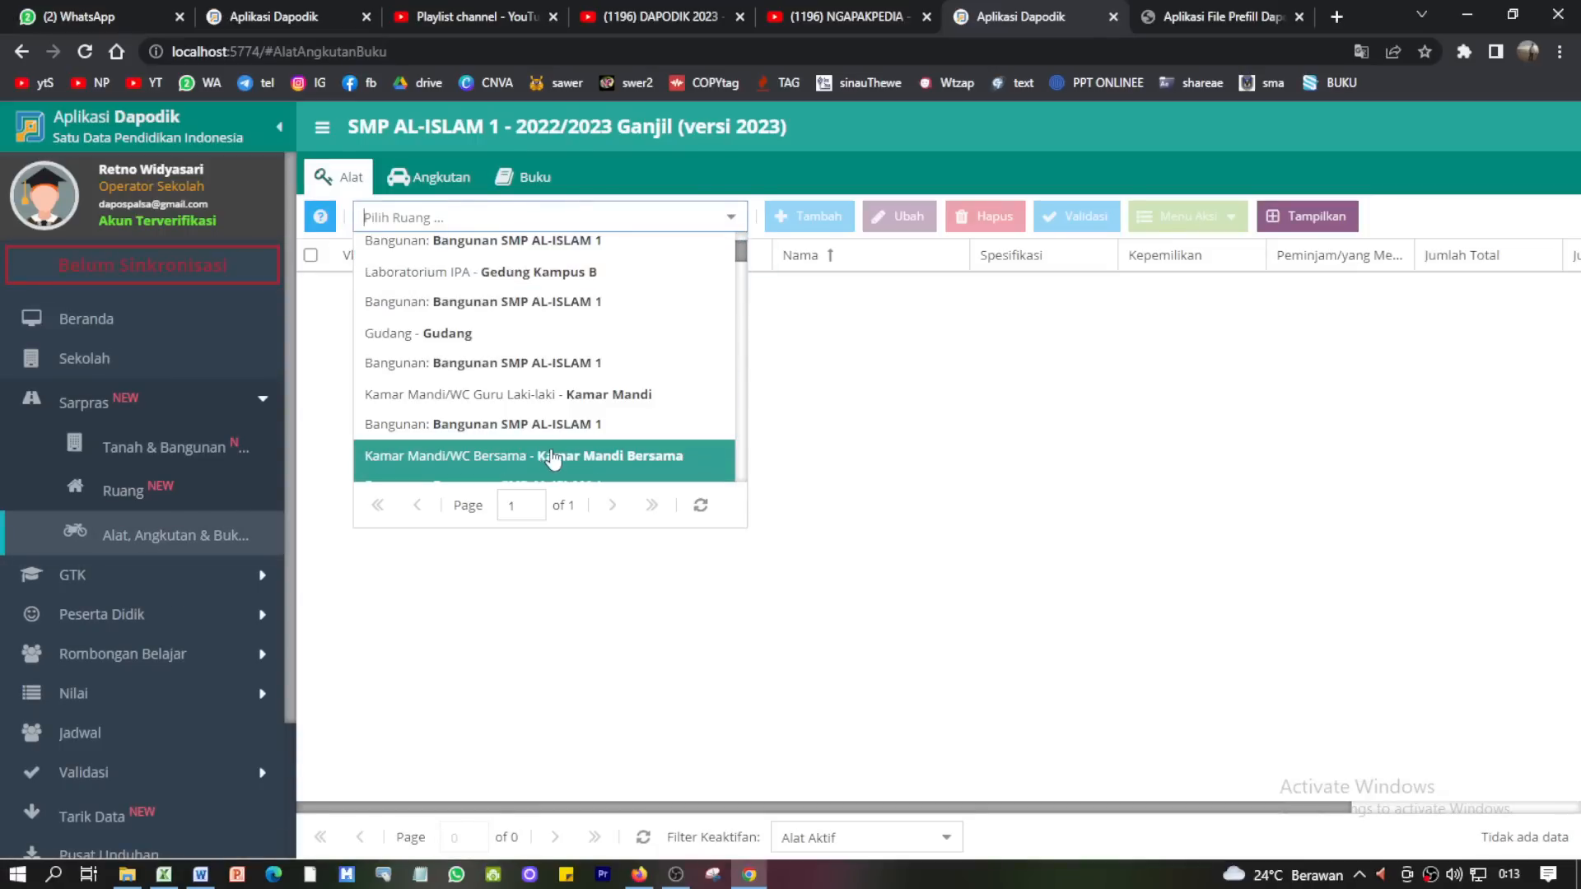
scroll(552, 459, down, 1)
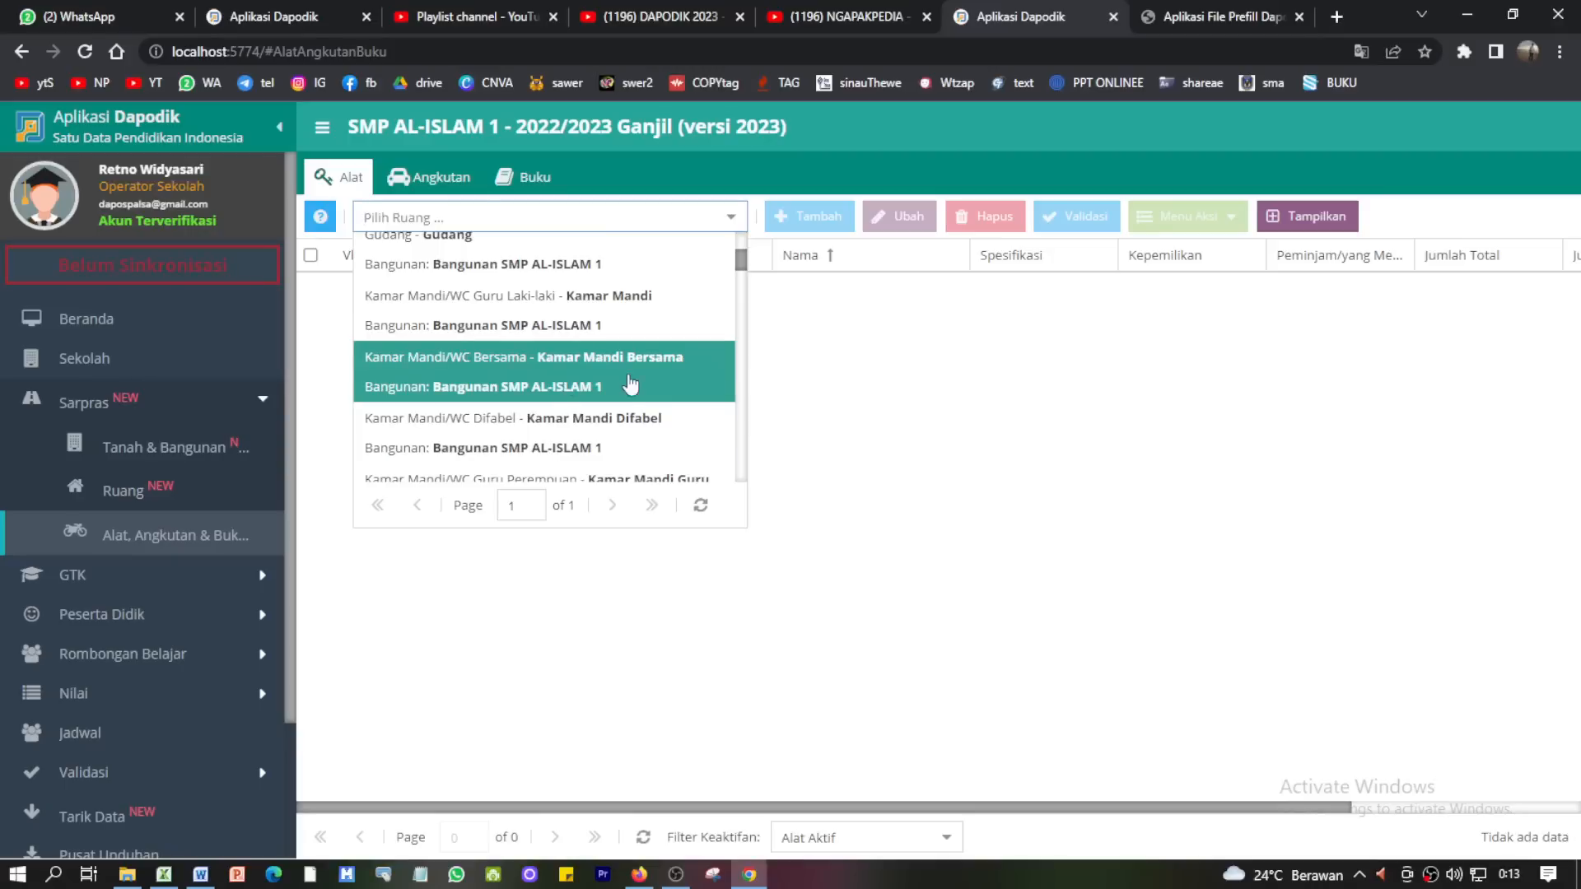
click(597, 383)
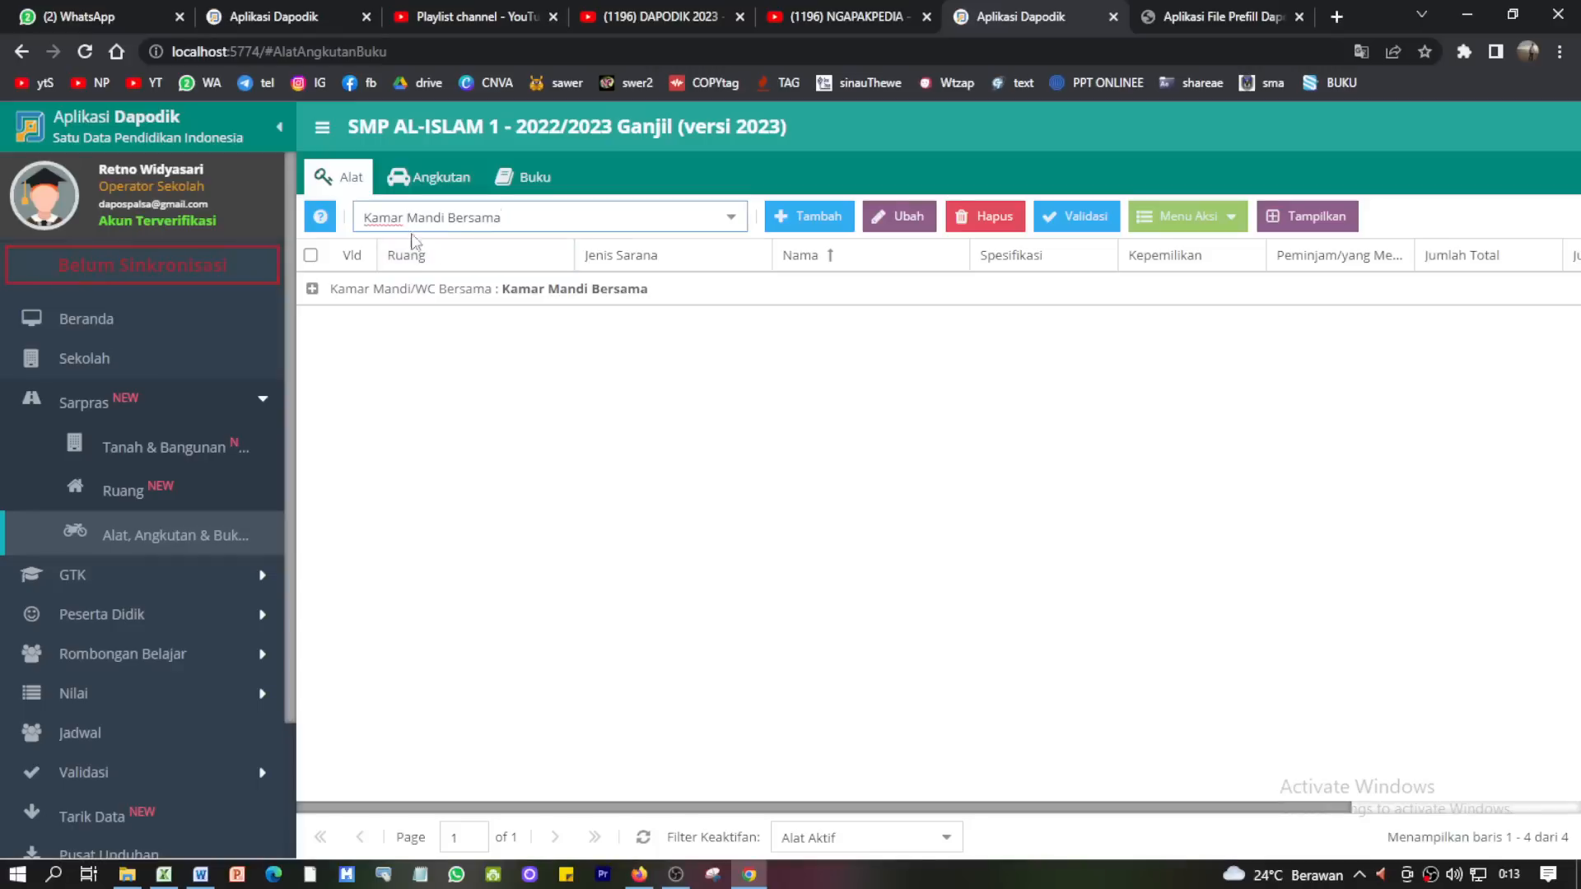
click(337, 295)
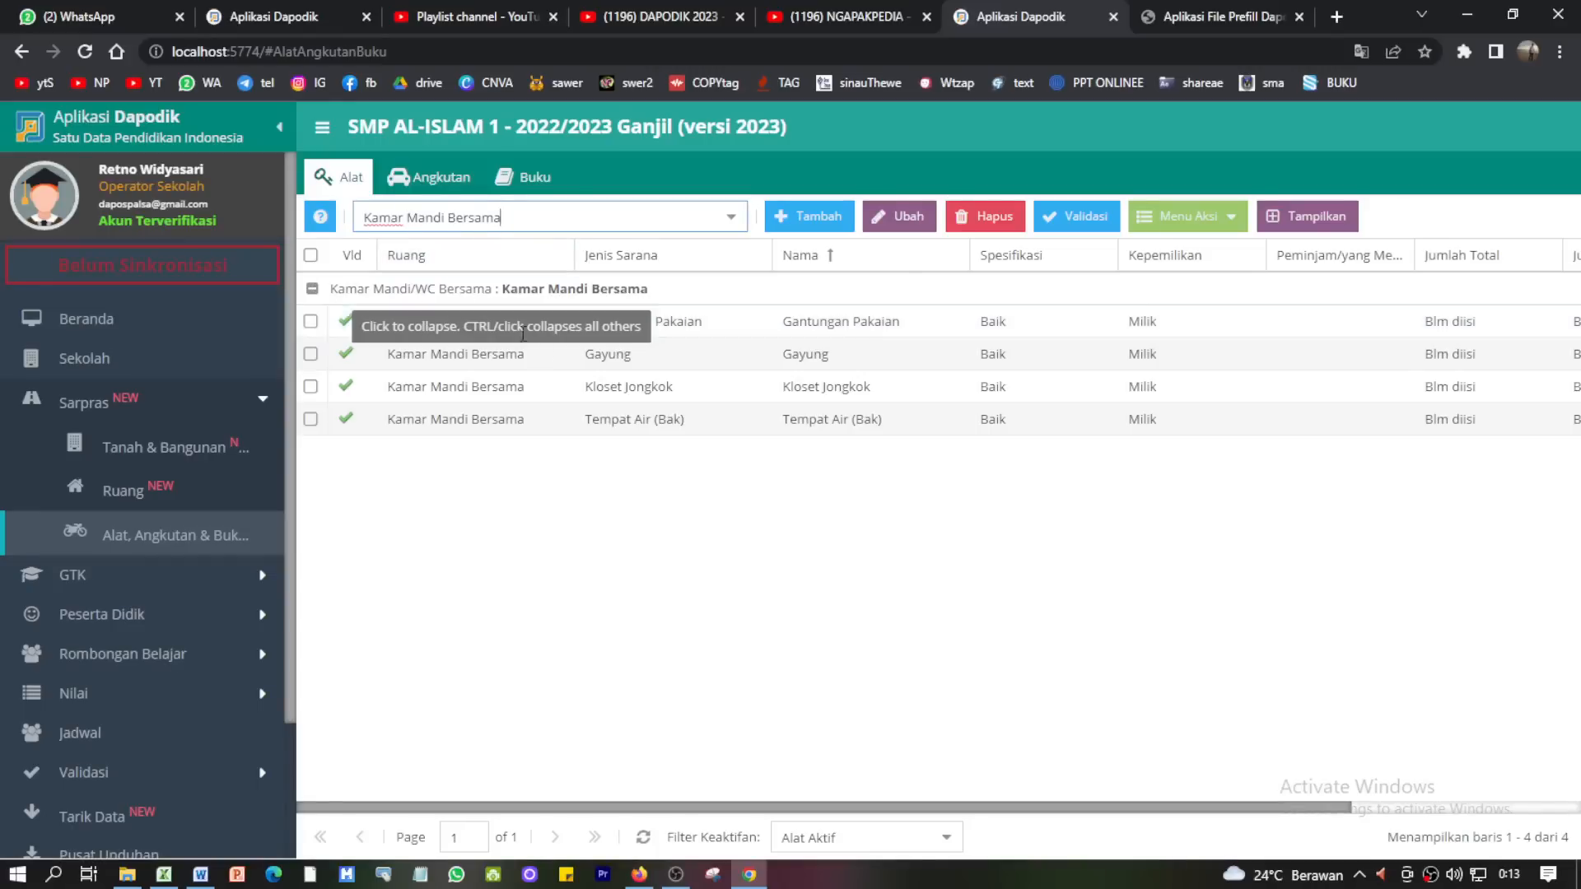
click(631, 394)
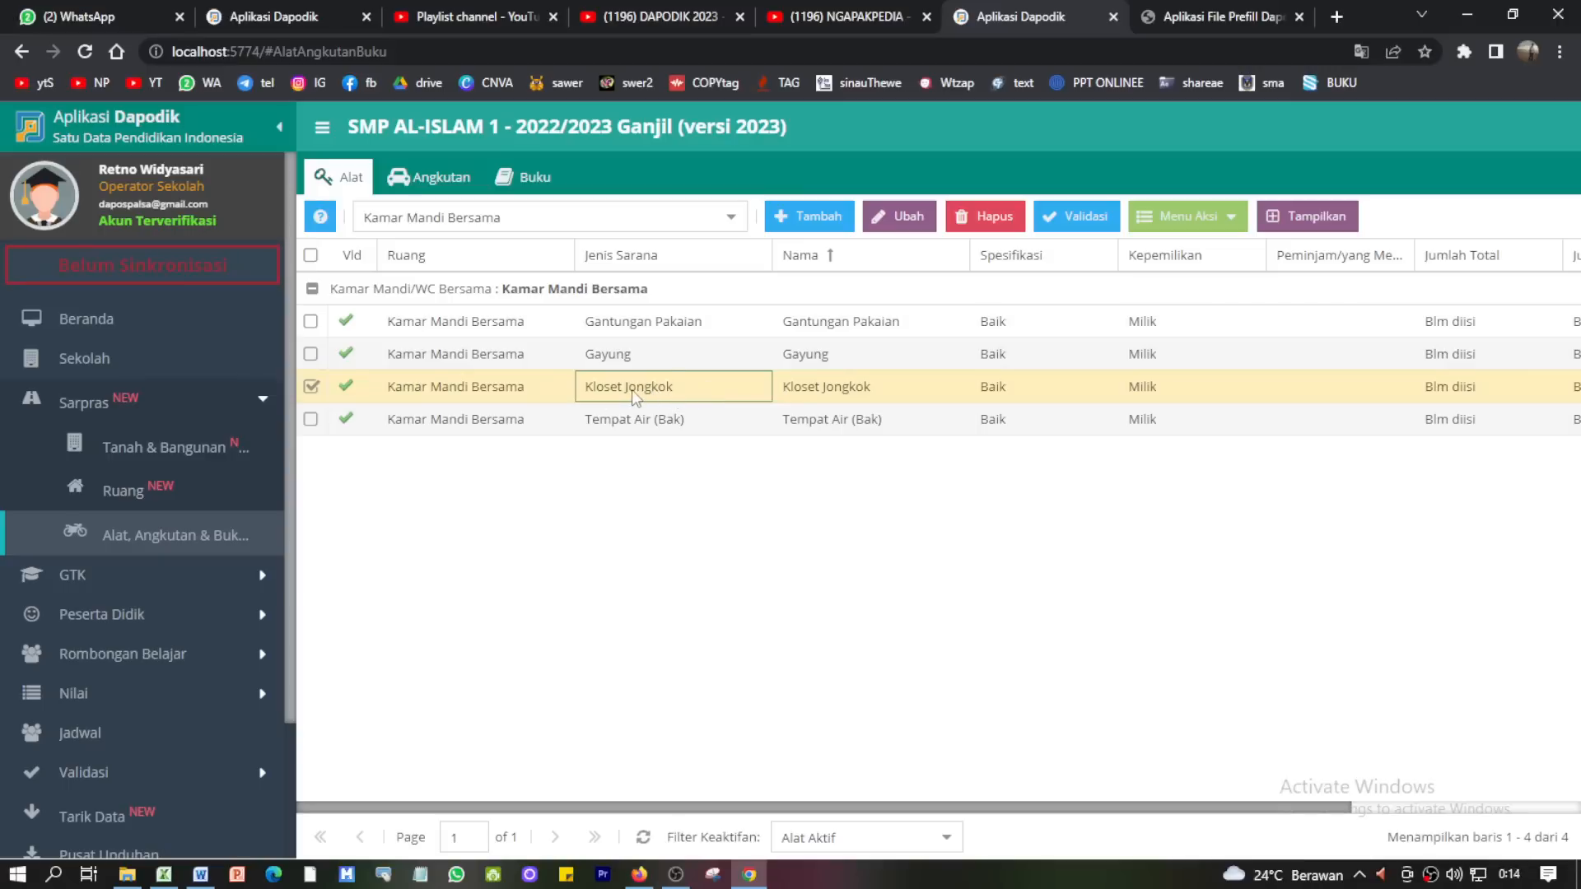
- Save Kloset Jongkok's periodic counts as 4 total and 4 usable
click(1183, 233)
click(1198, 245)
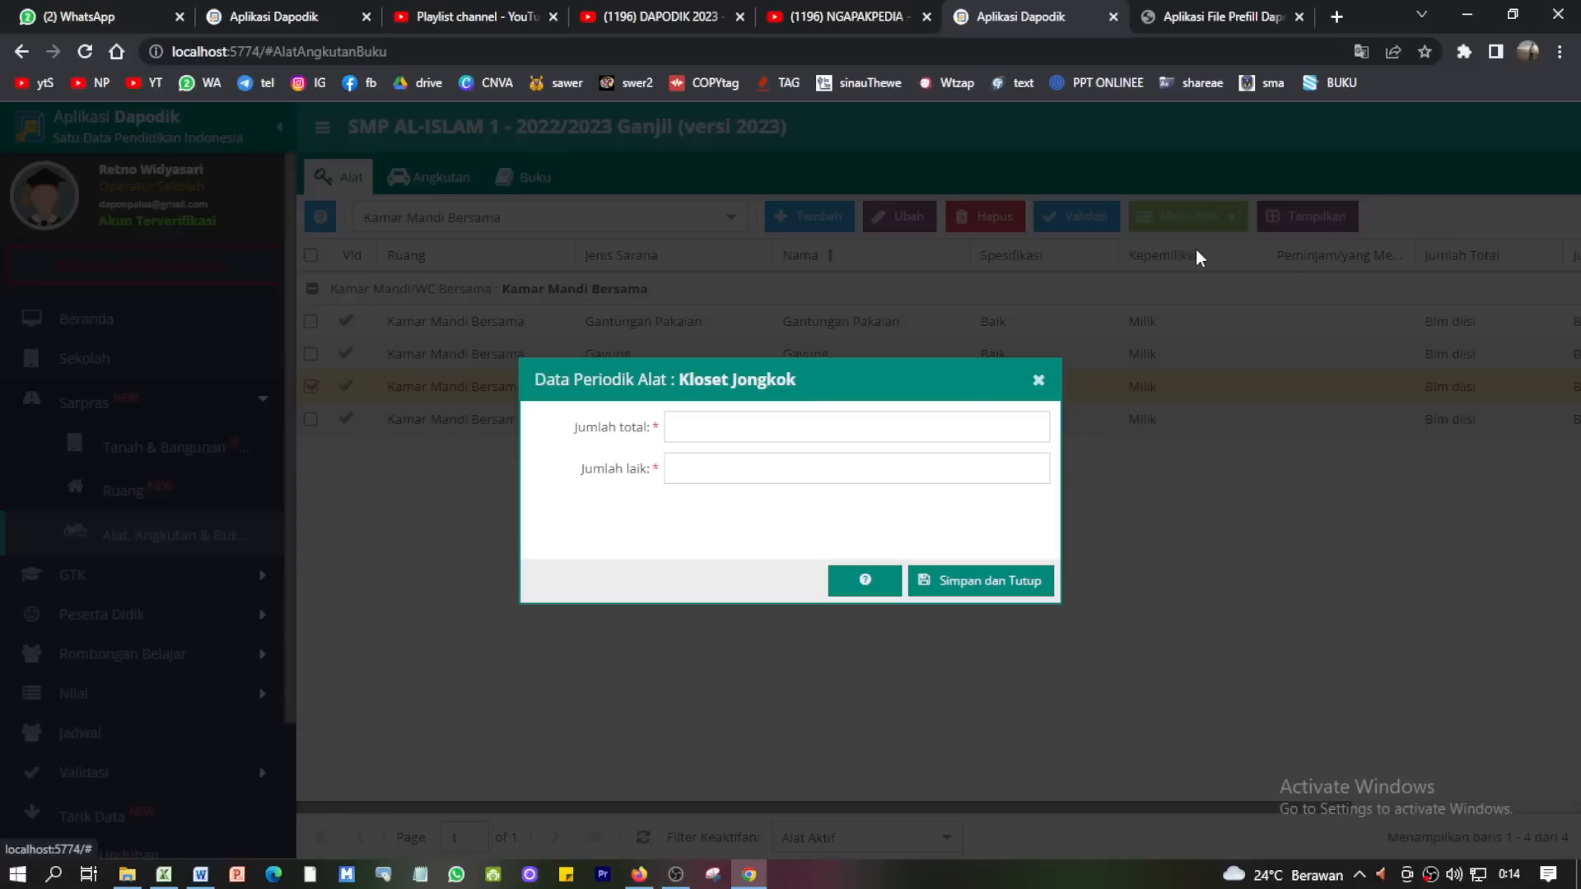
click(698, 434)
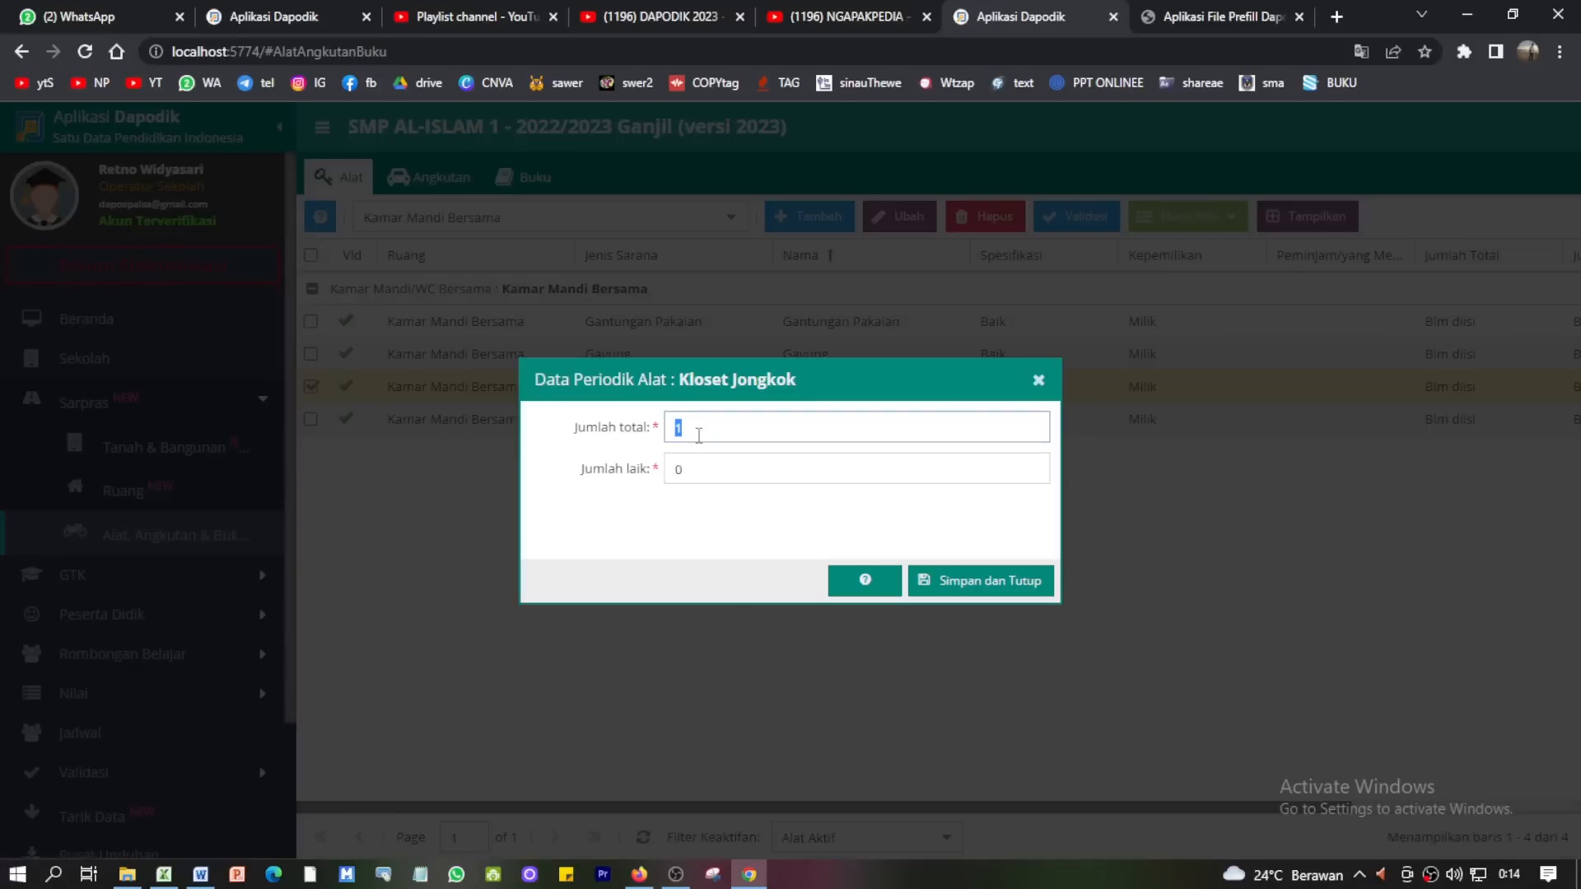
click(688, 472)
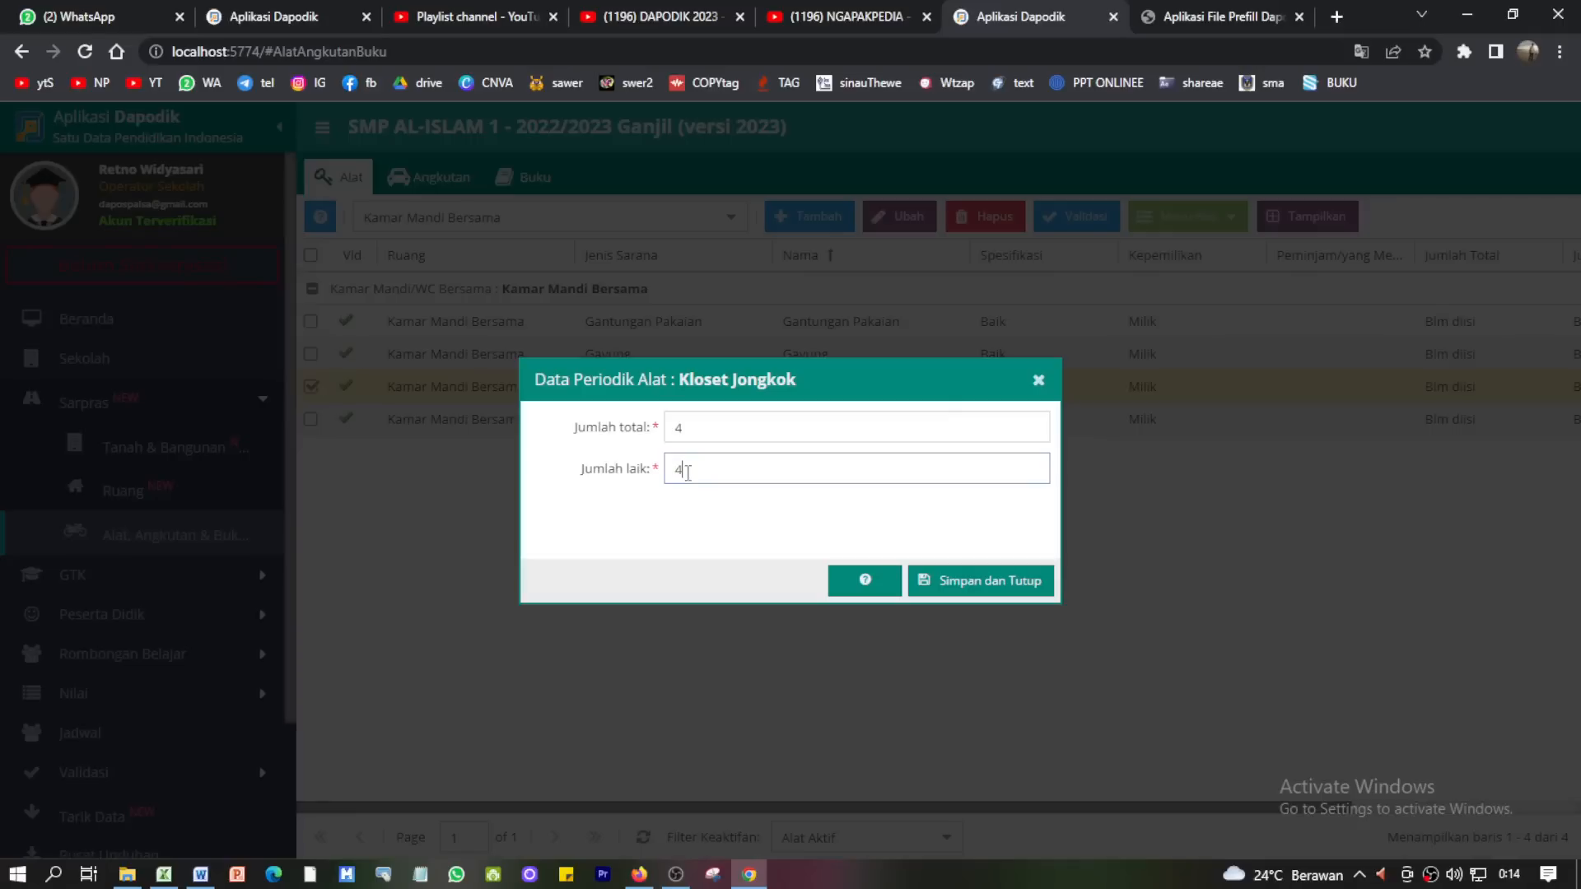
text(4)
click(971, 582)
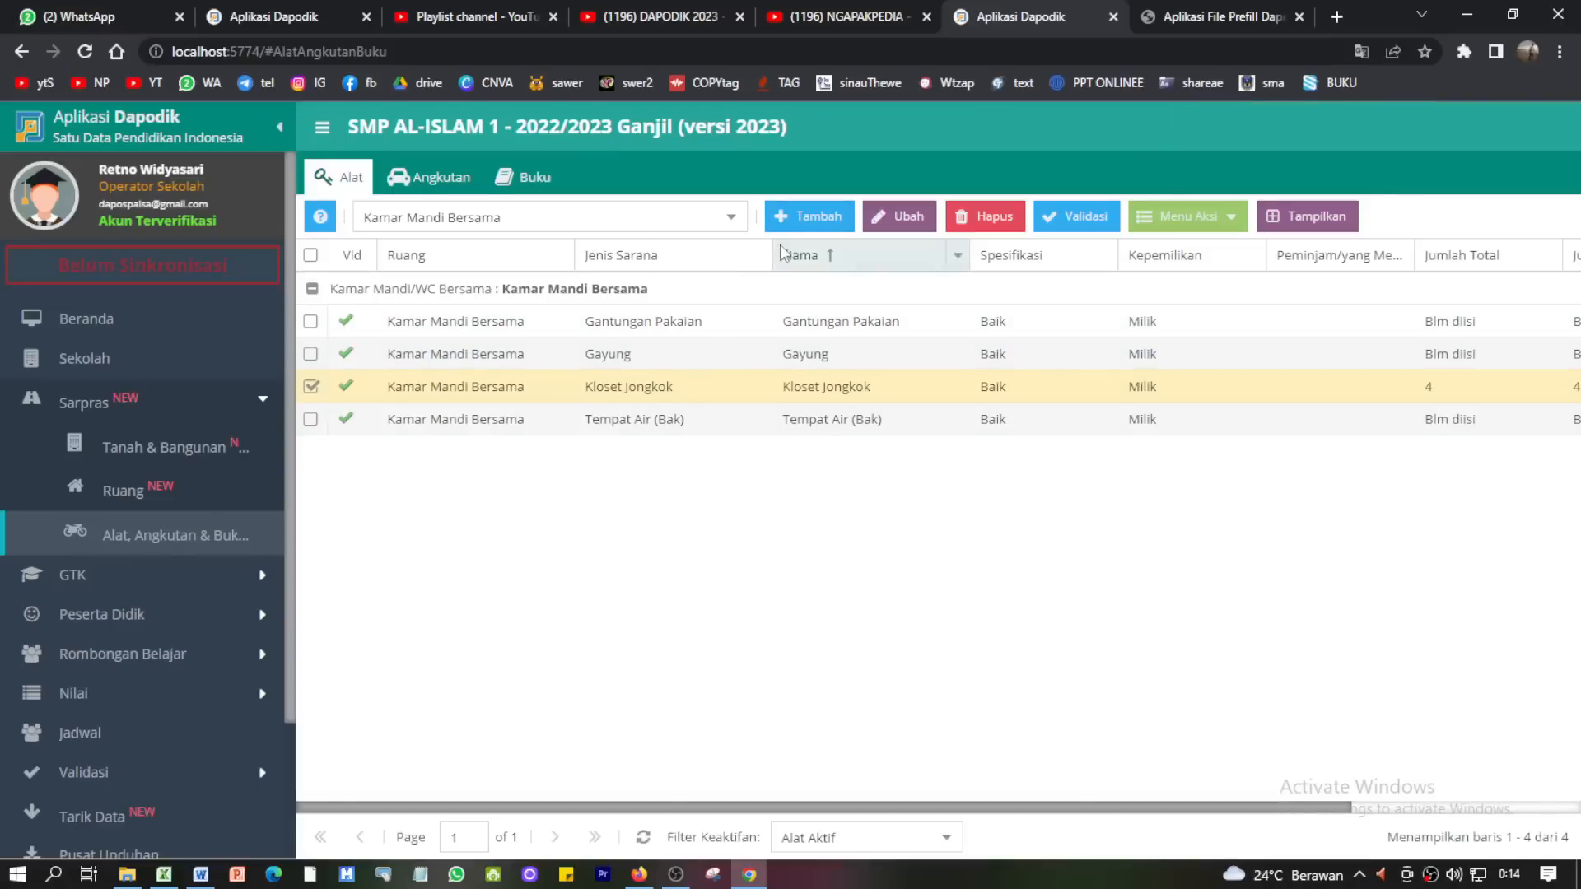
click(812, 218)
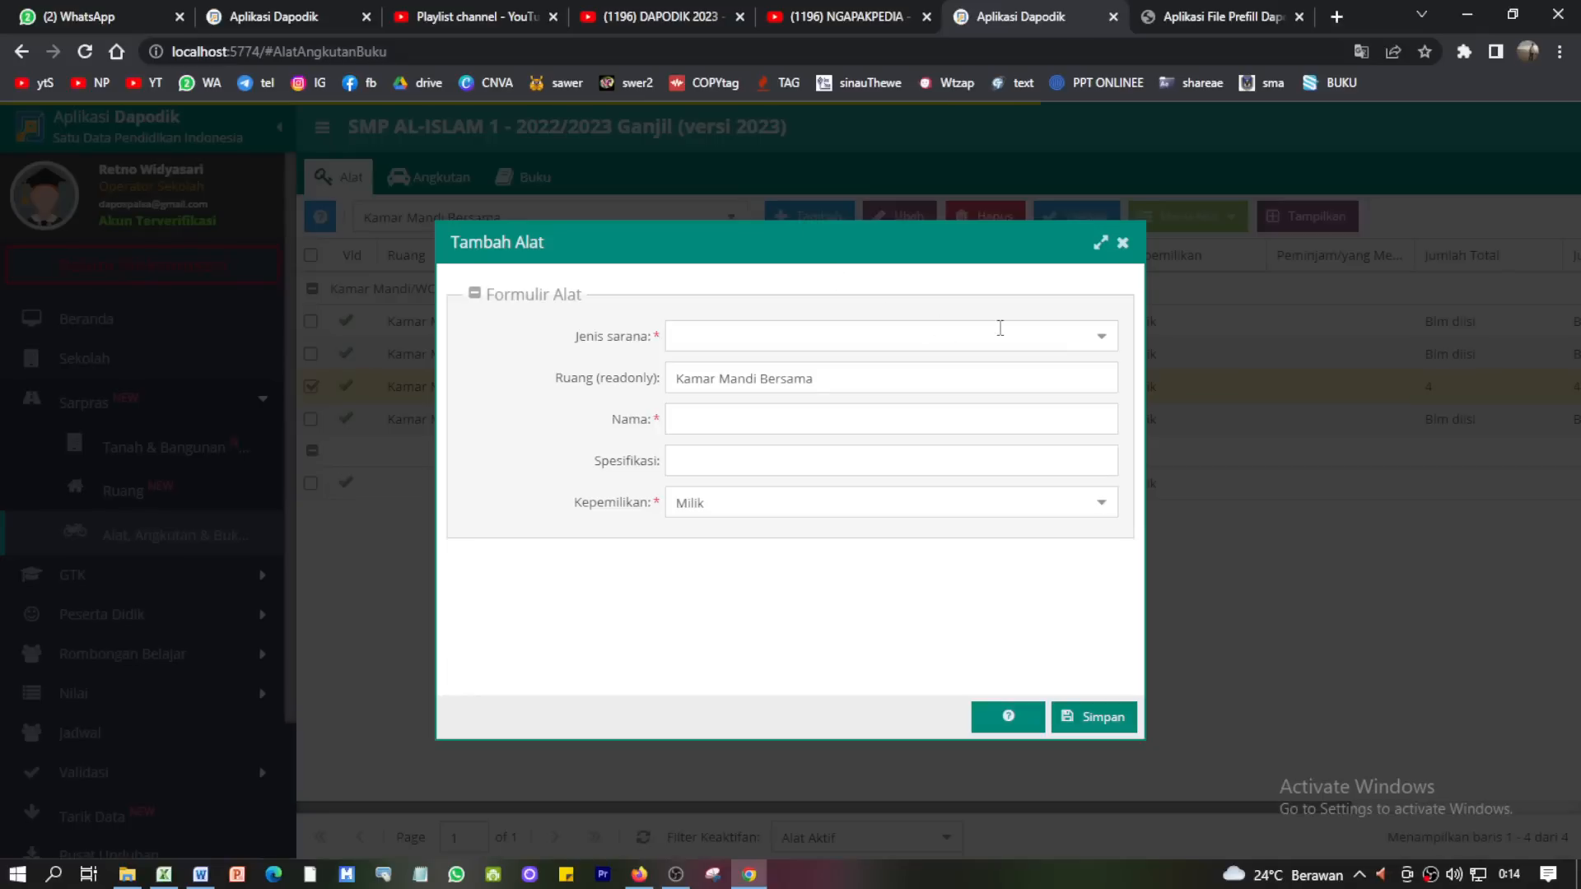
- Add a Kloset Duduk item to Kamar Mandi Bersama with its name and specification
click(934, 342)
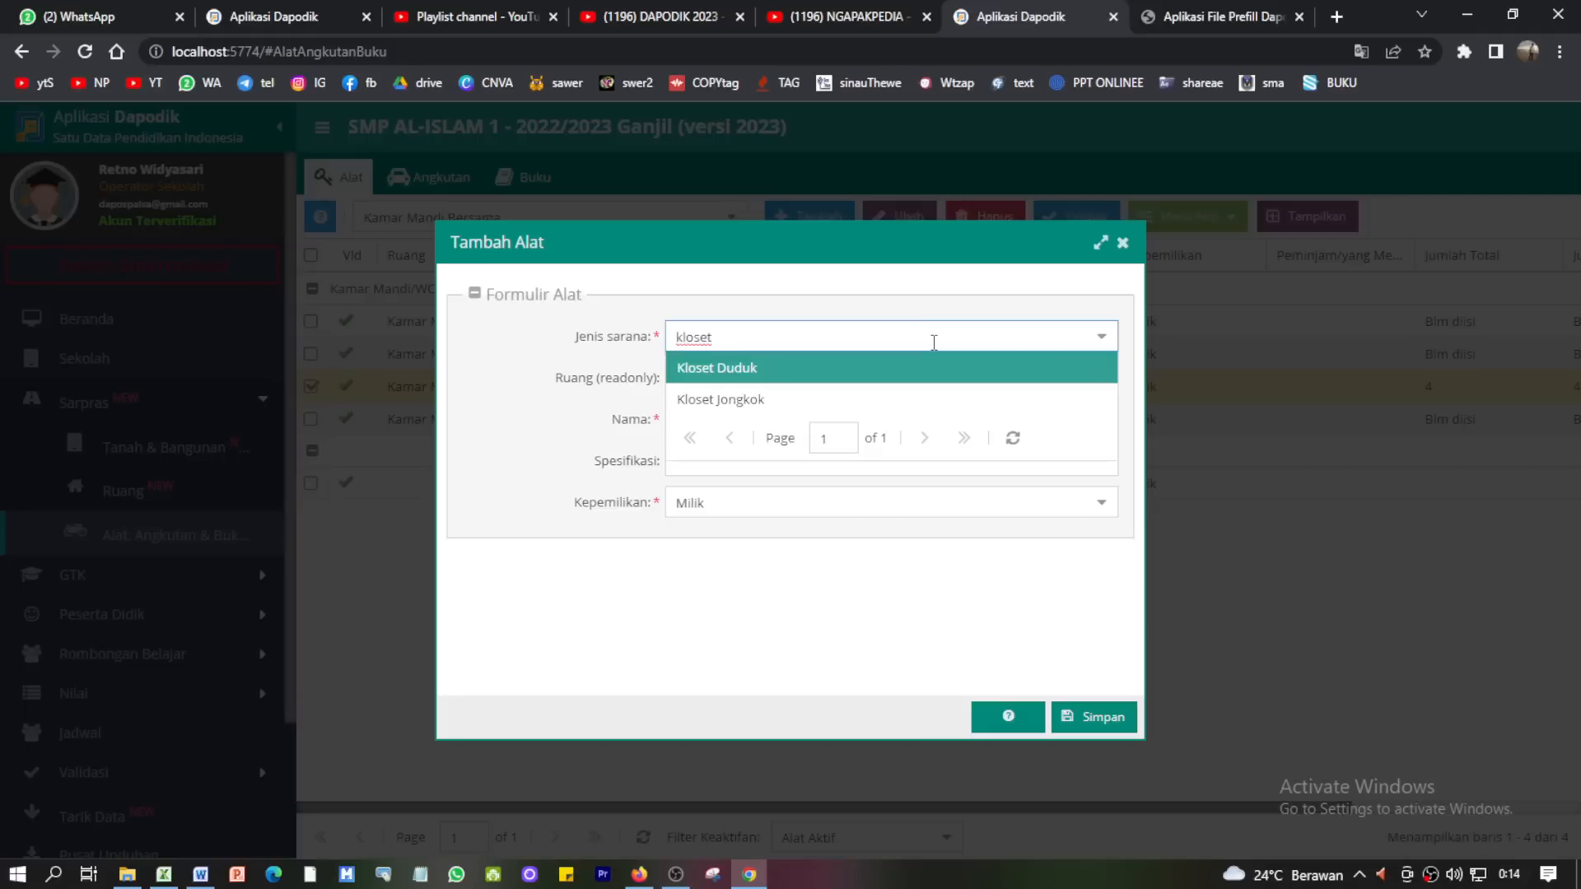
click(746, 370)
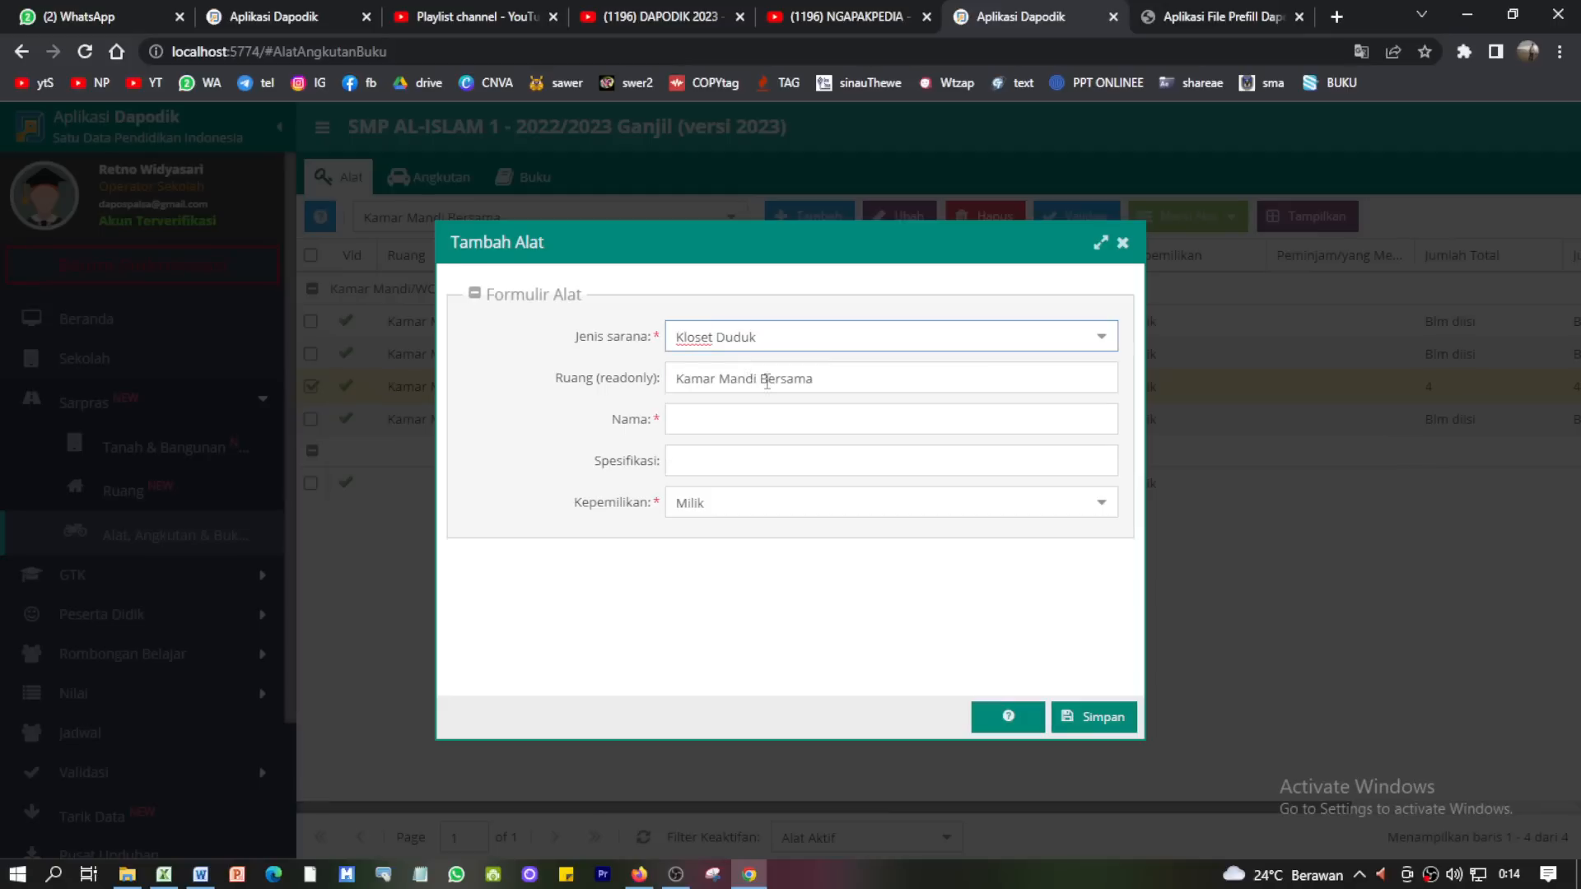
click(773, 420)
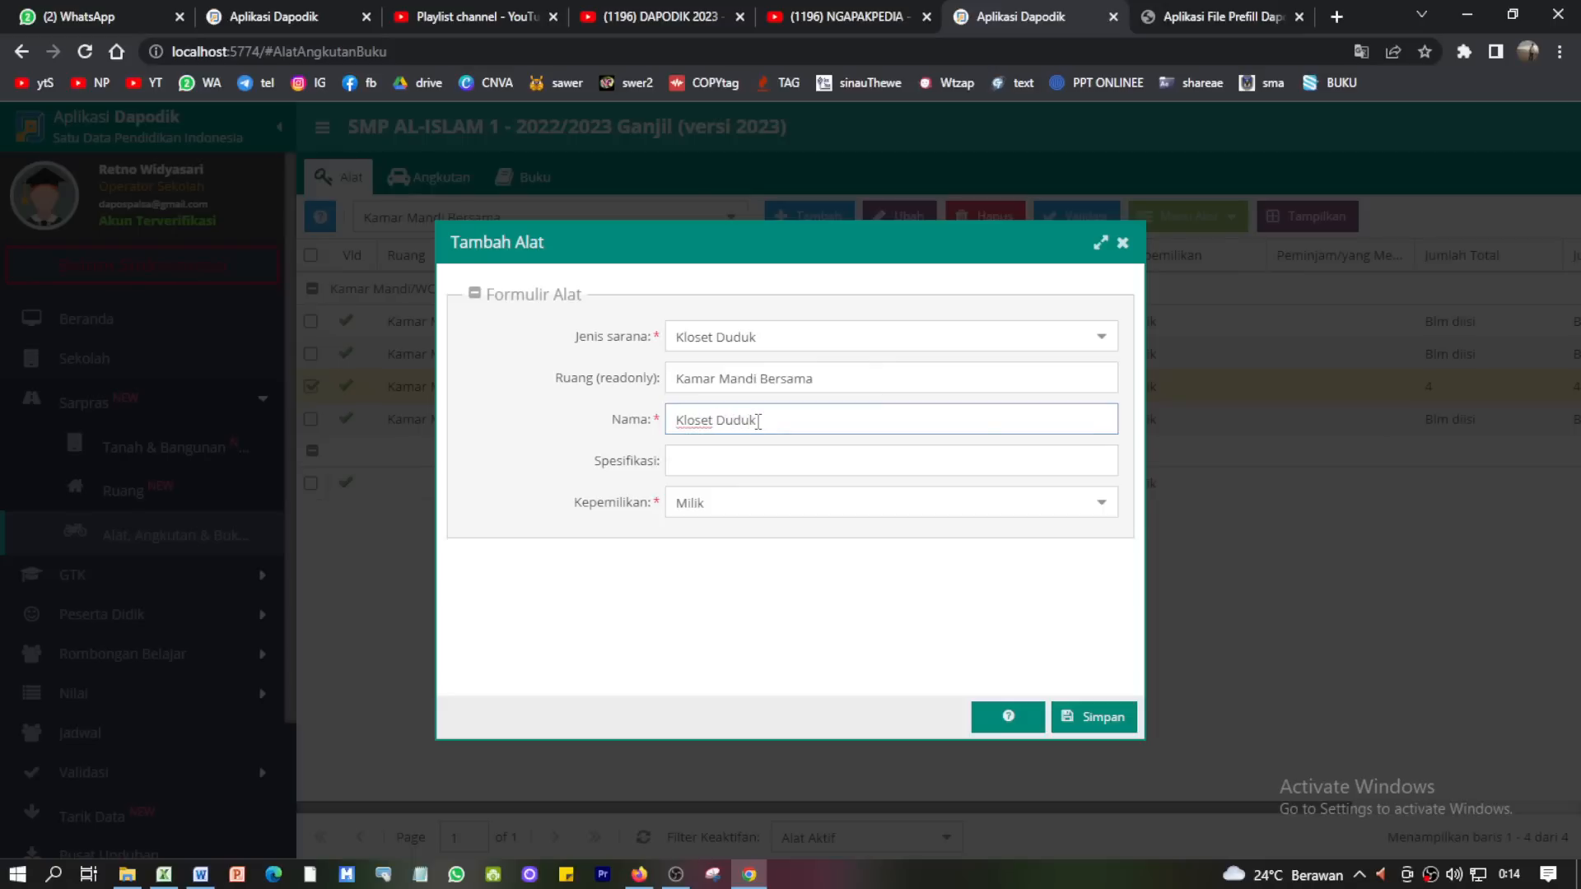
click(759, 455)
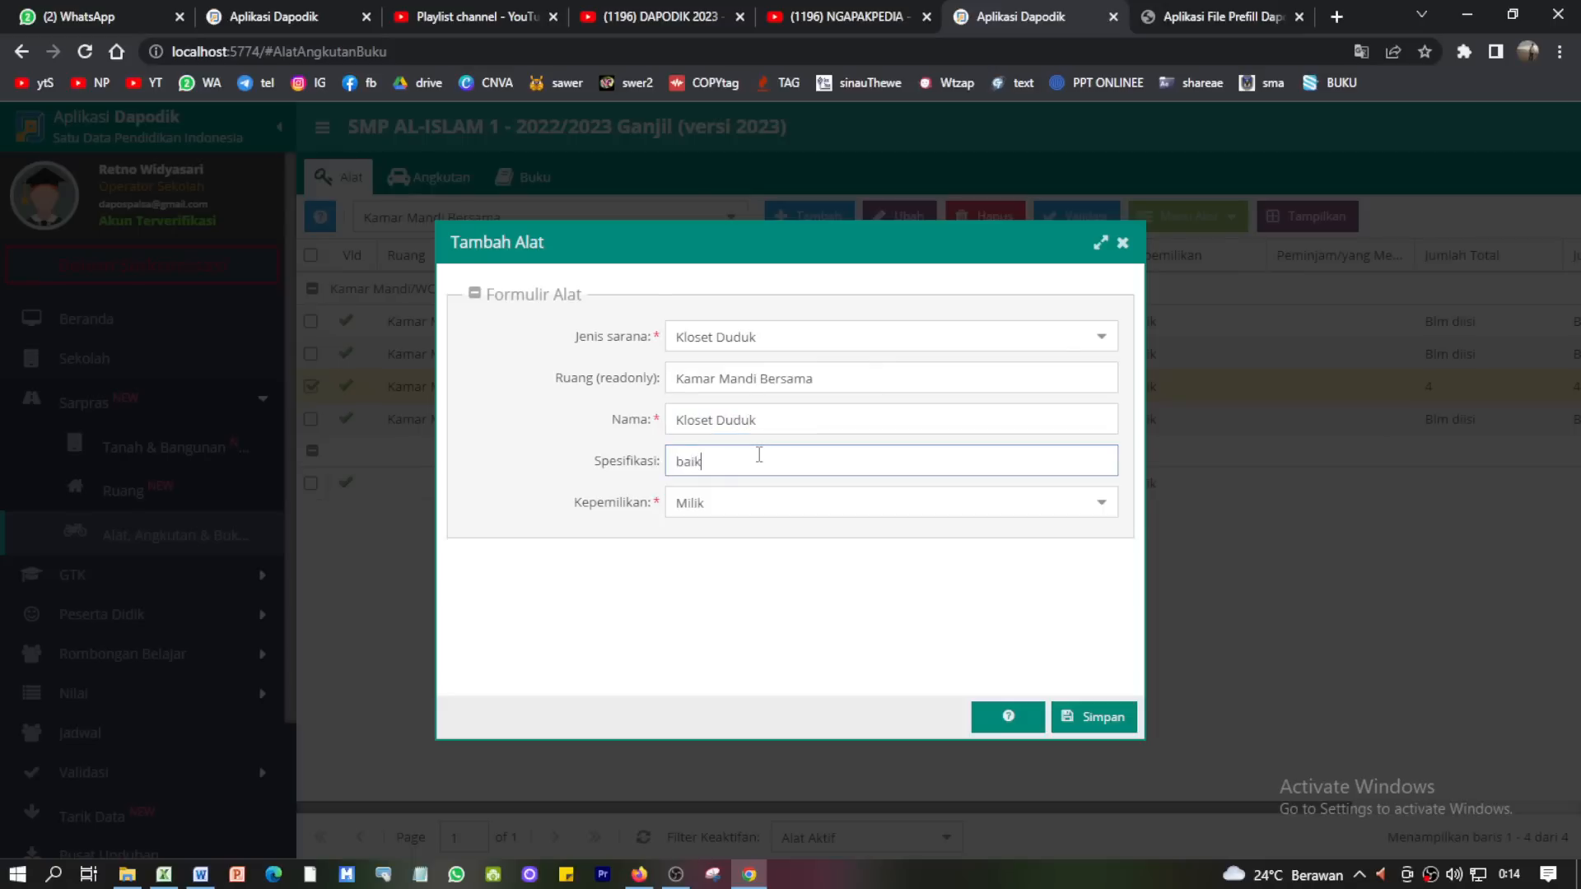
click(1117, 724)
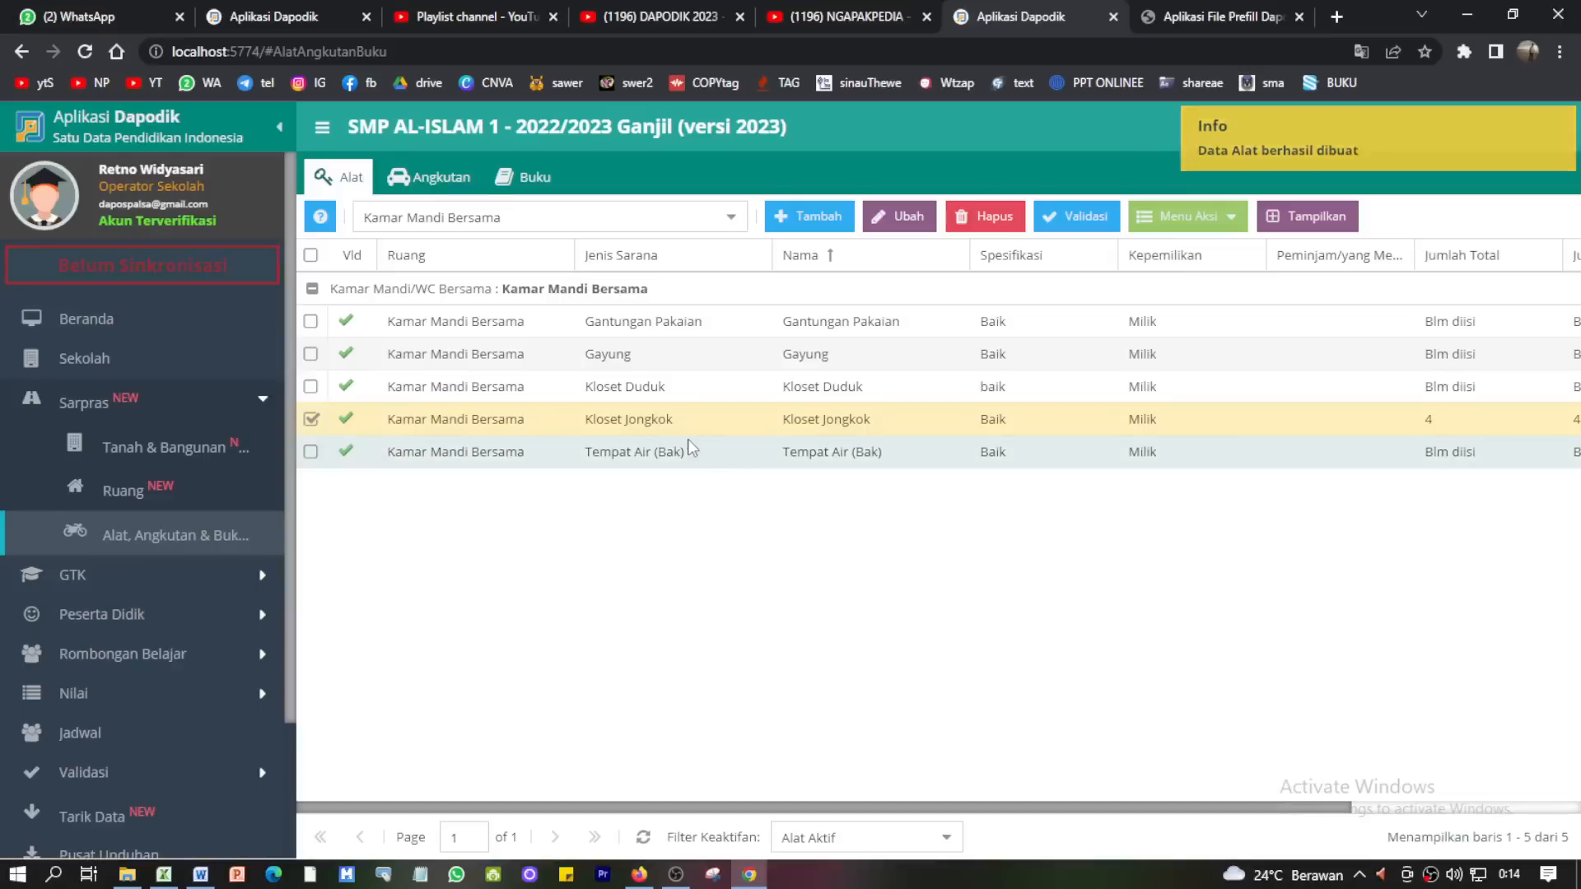
- Save Kloset Duduk's periodic counts as 3 total and 3 usable
click(828, 387)
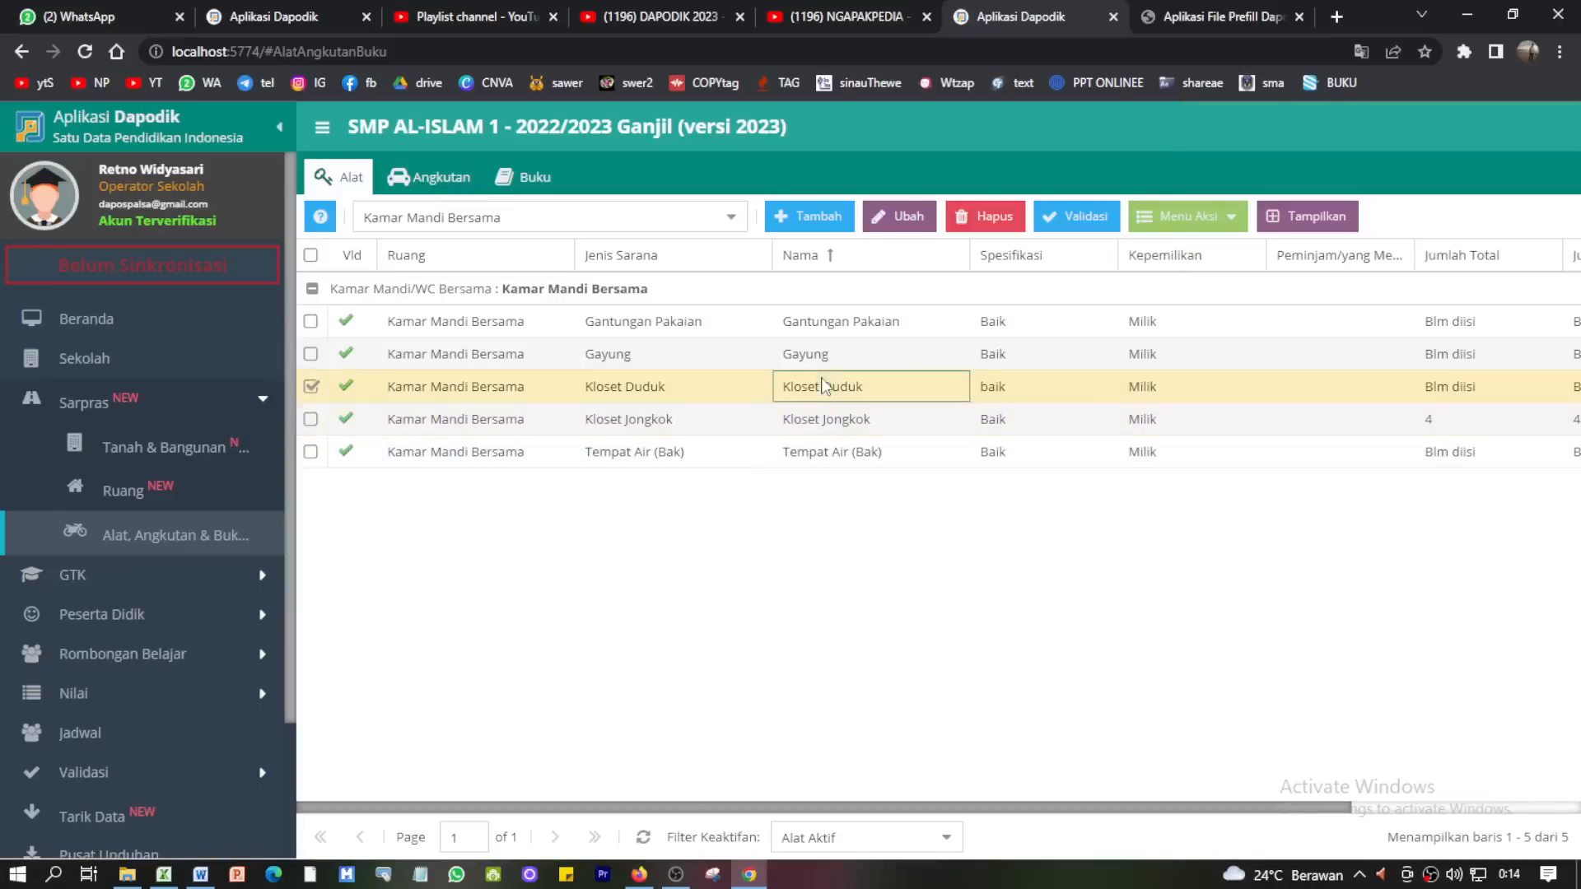
click(1212, 237)
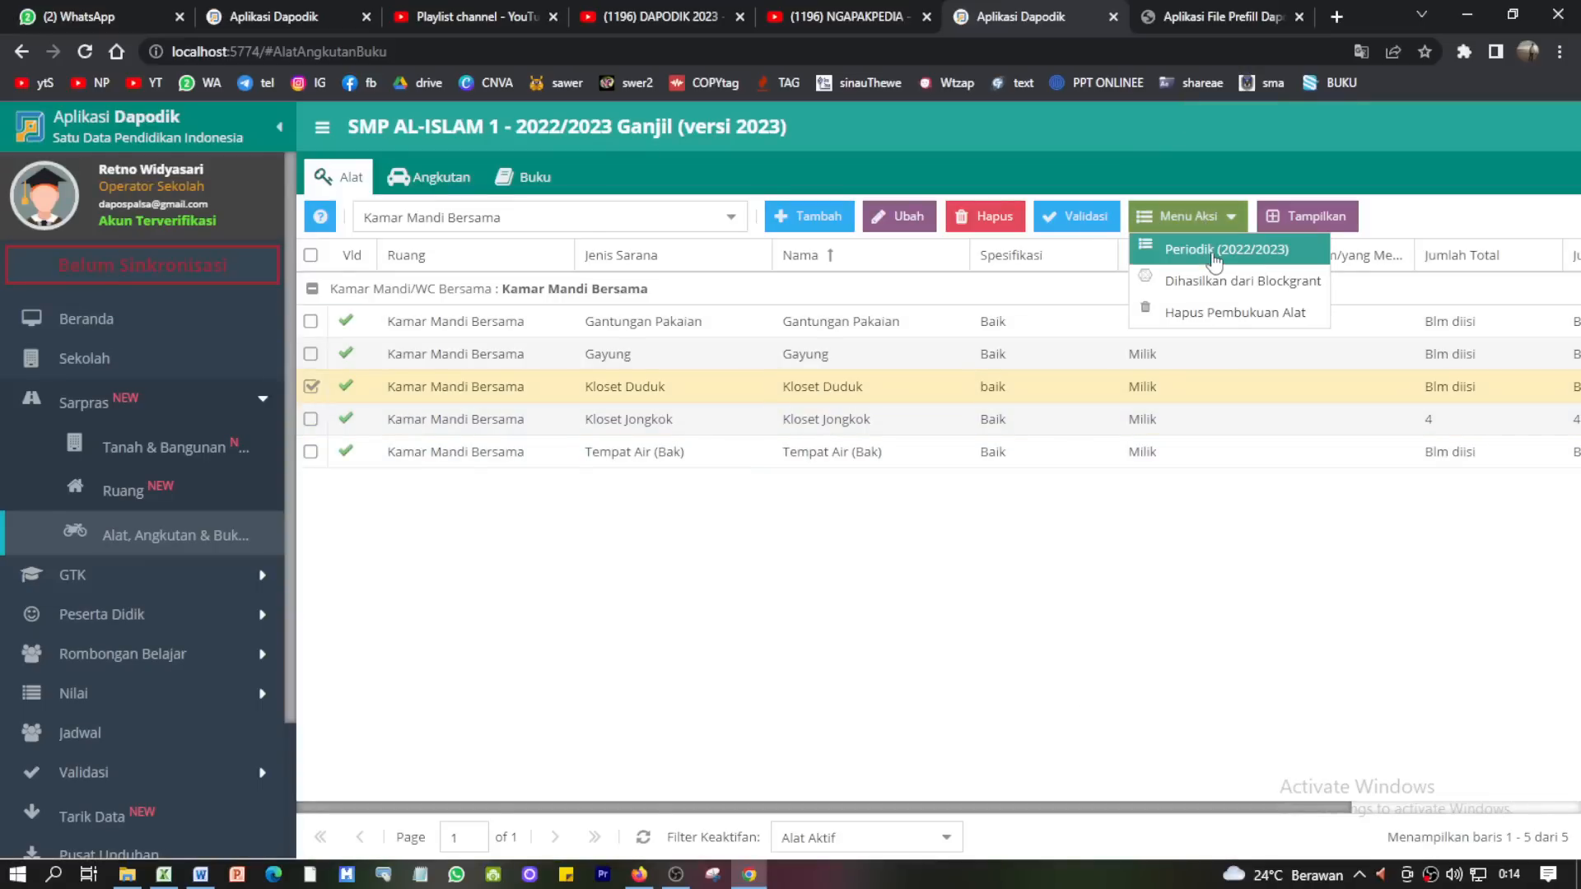
click(1215, 257)
double_click(705, 434)
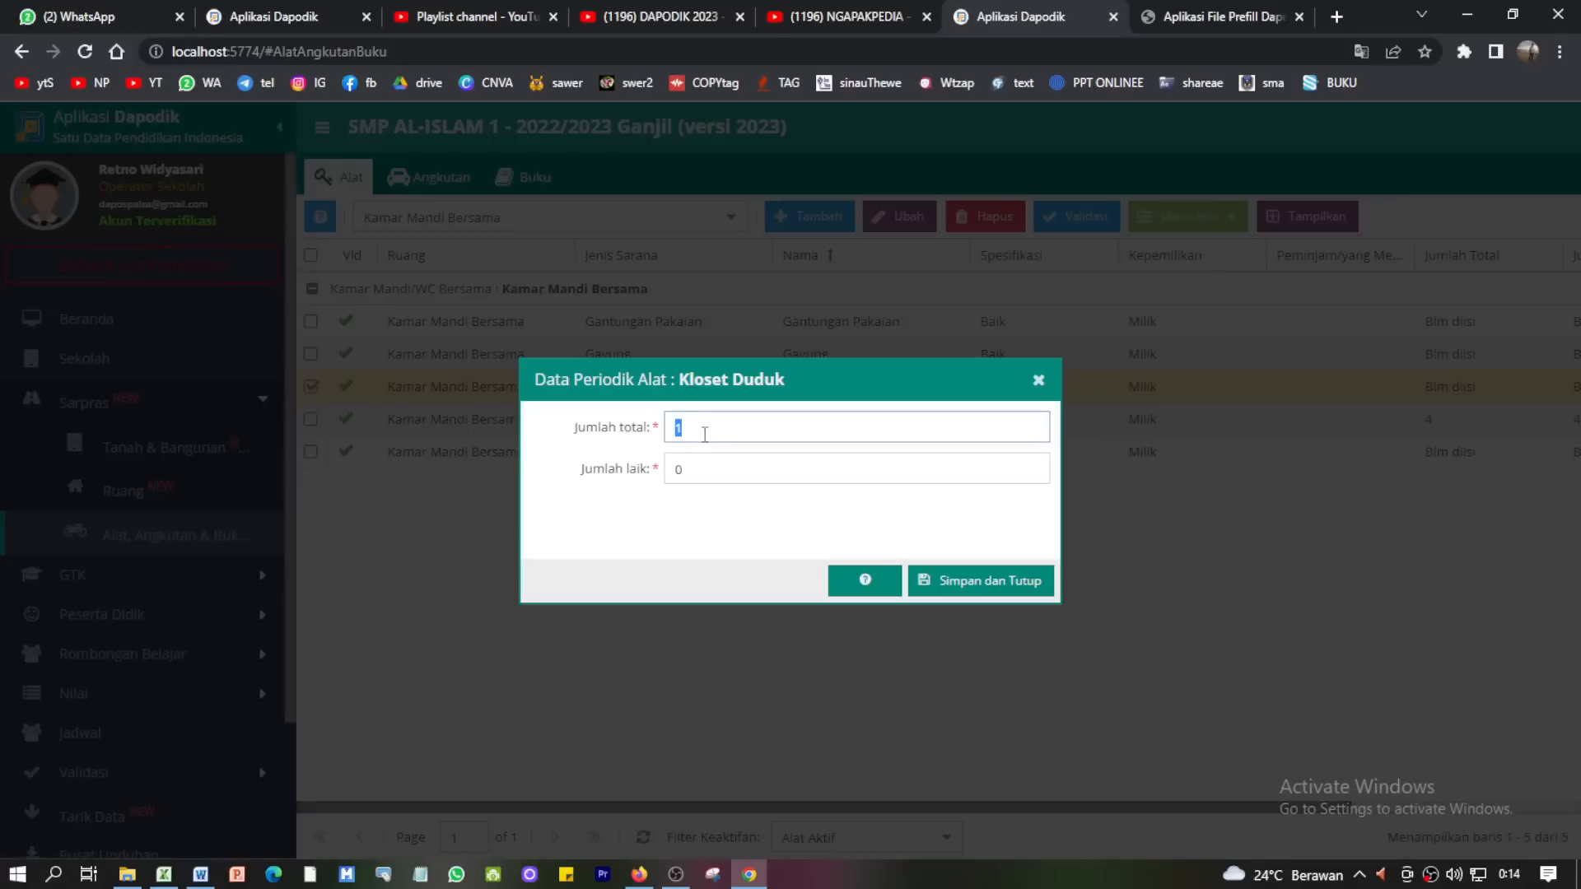
text(3)
double_click(696, 465)
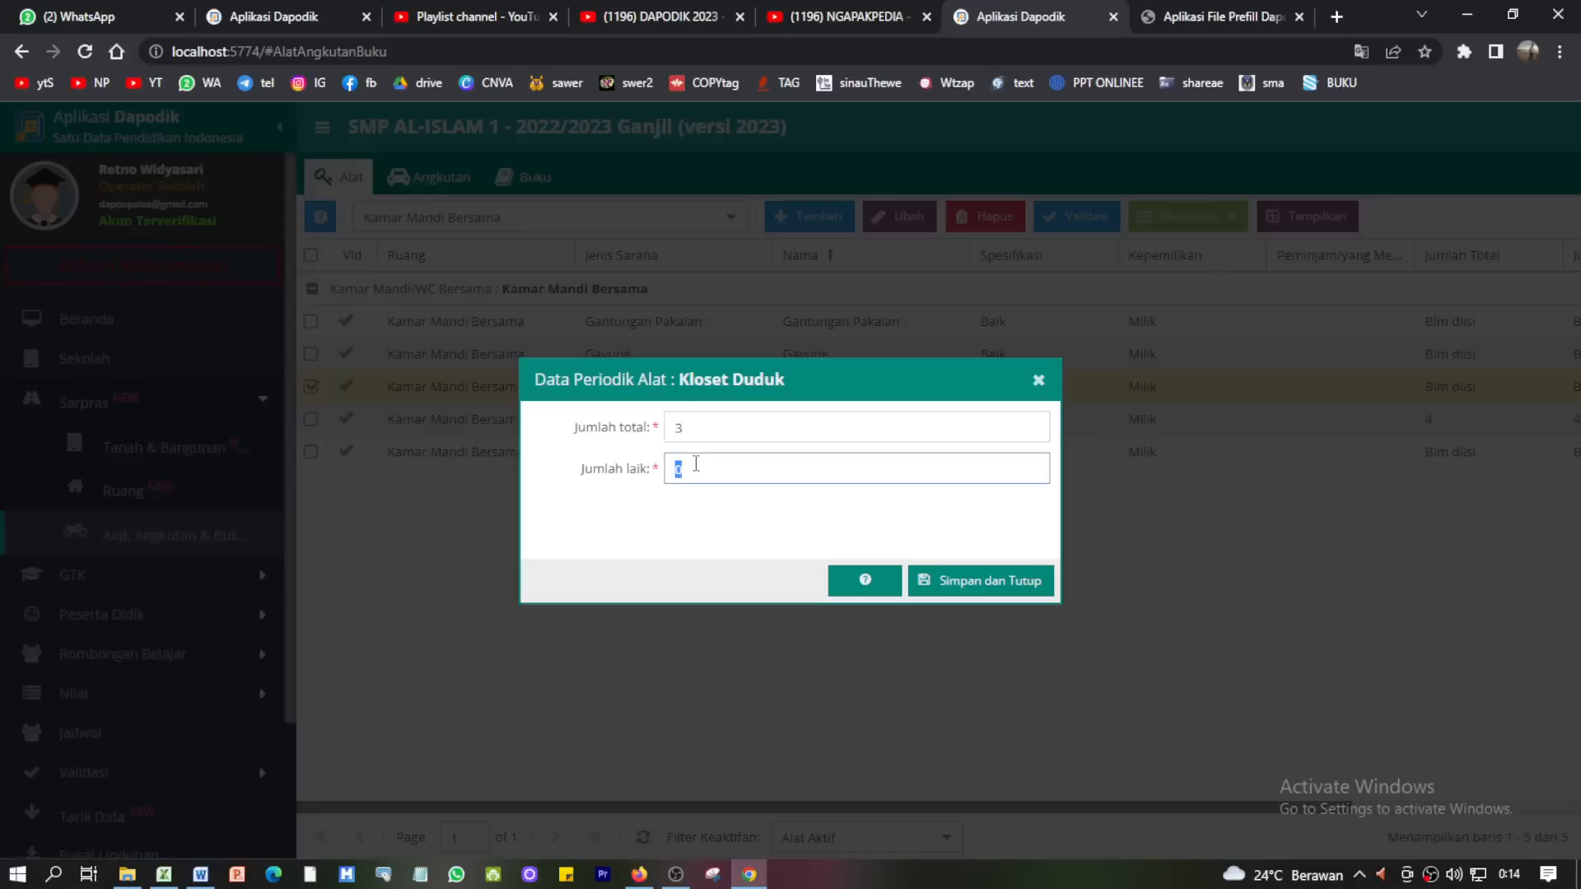
text(3)
click(959, 579)
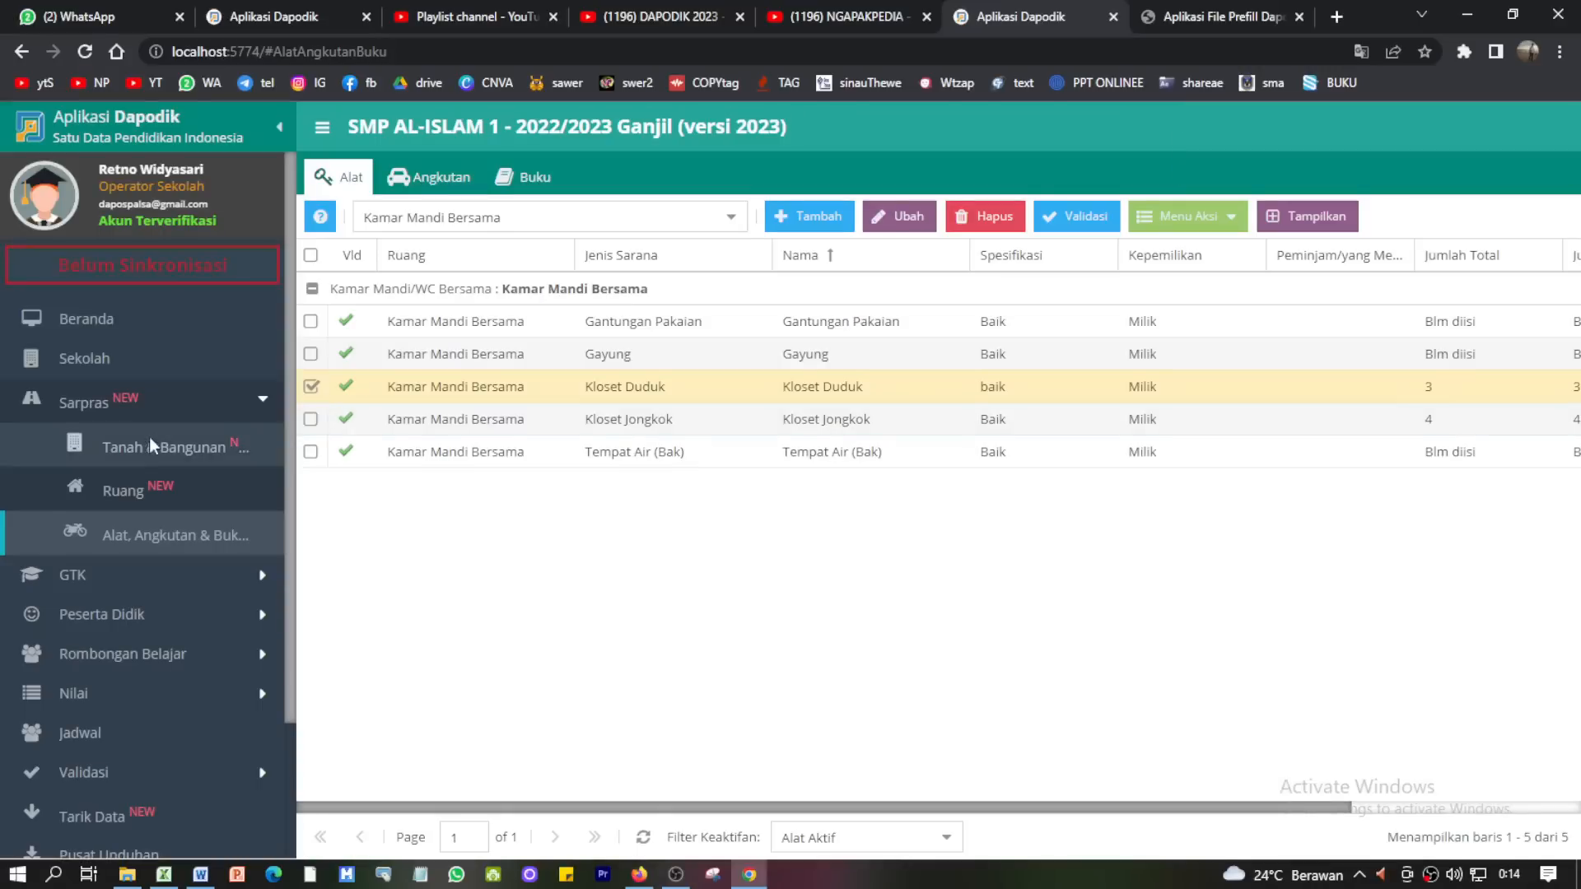
- Return to the school's Sanitasi details and reload the page to refresh totals
click(99, 361)
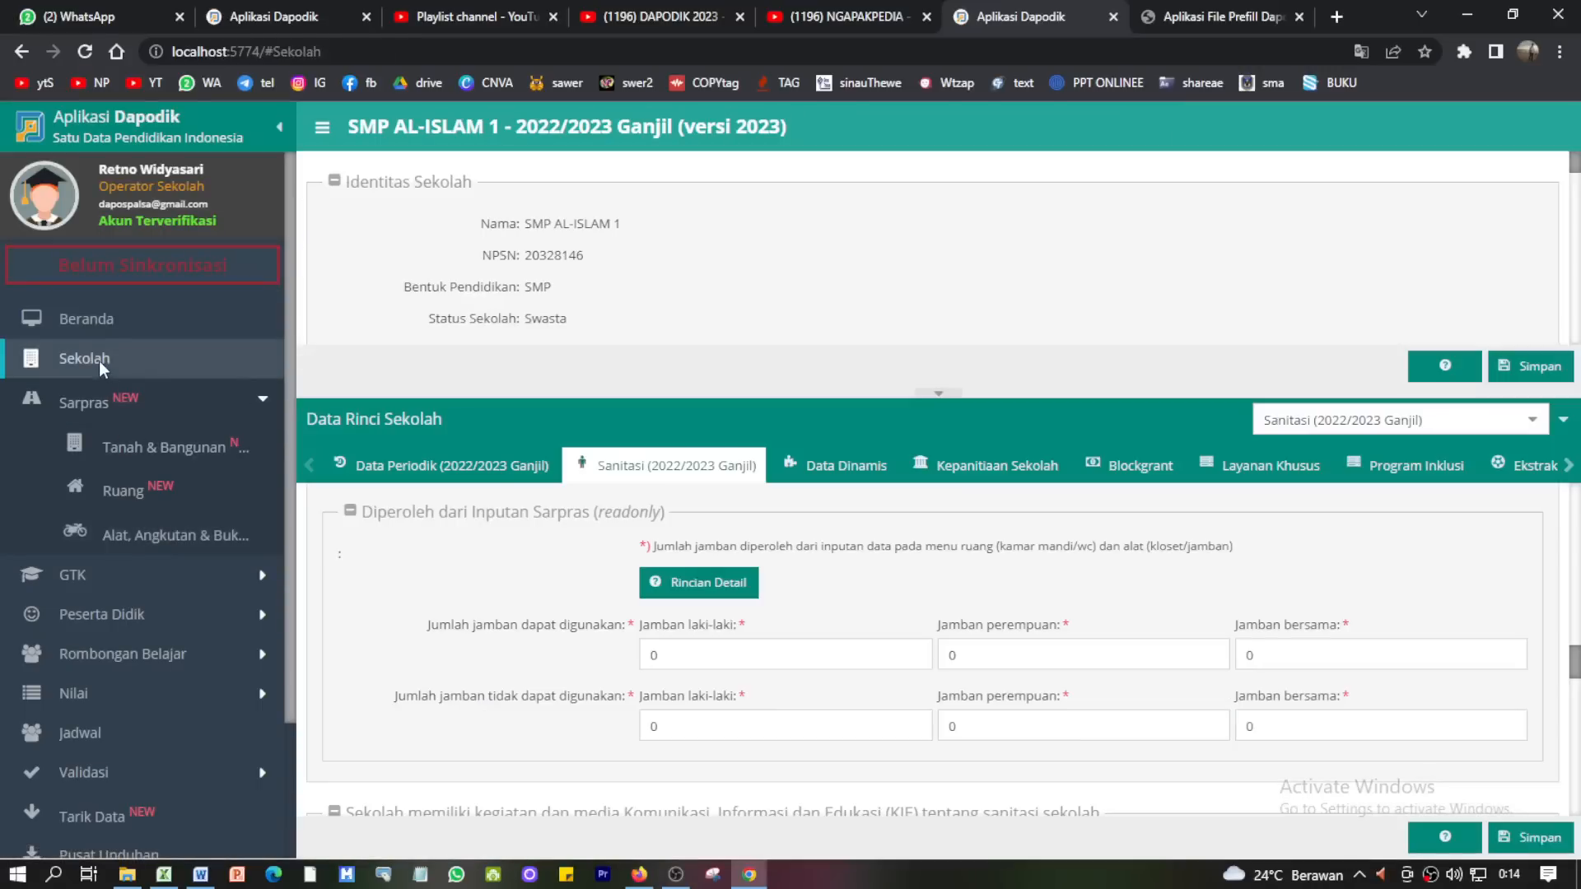
click(84, 51)
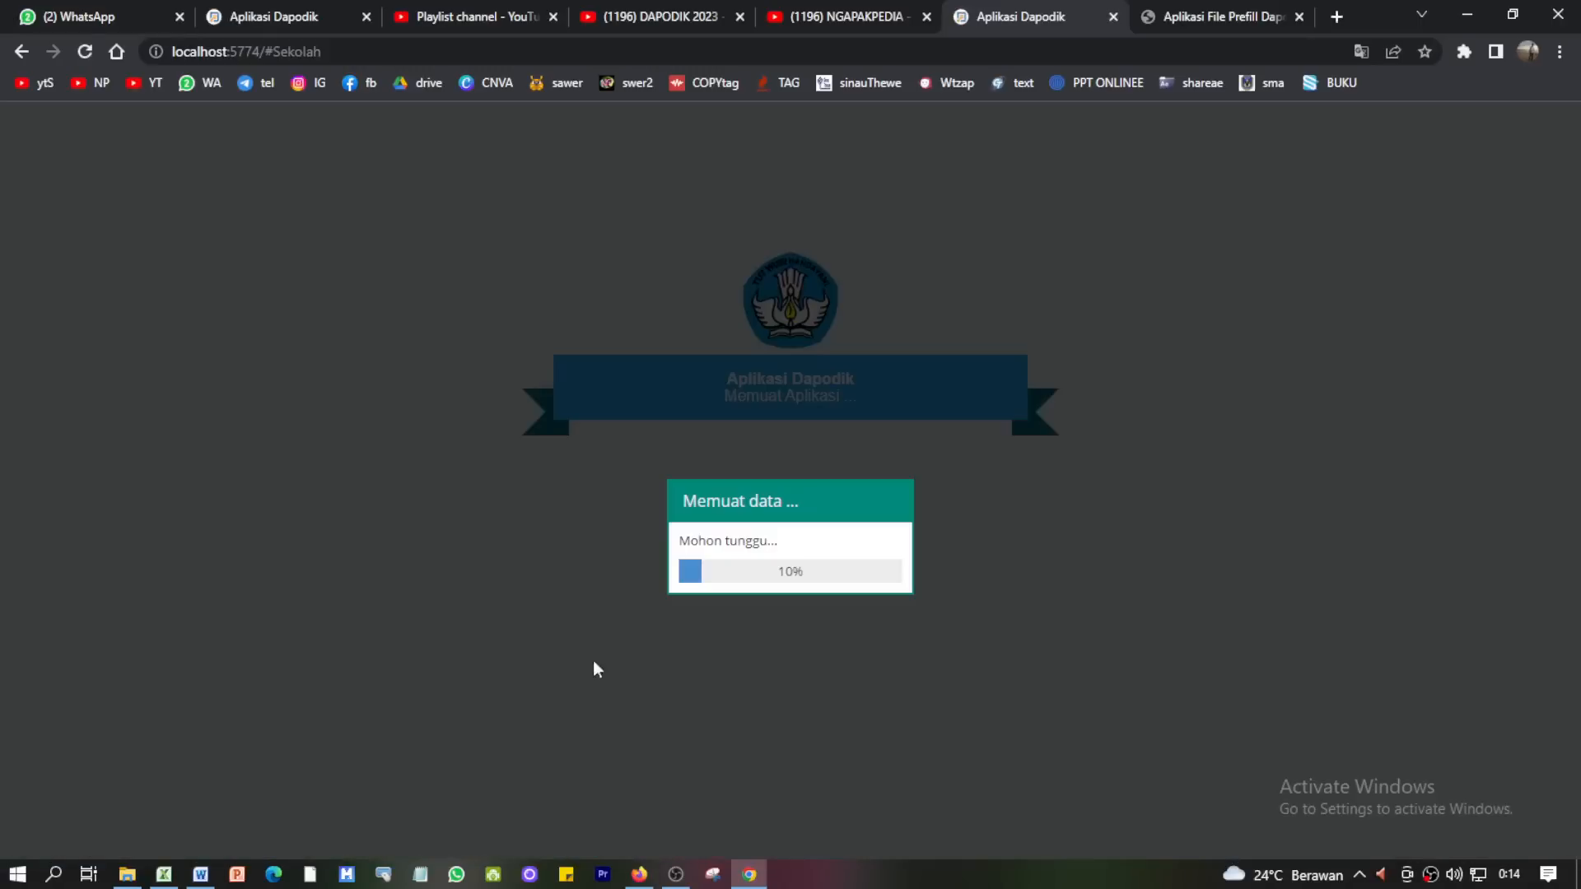
click(675, 875)
click(675, 875)
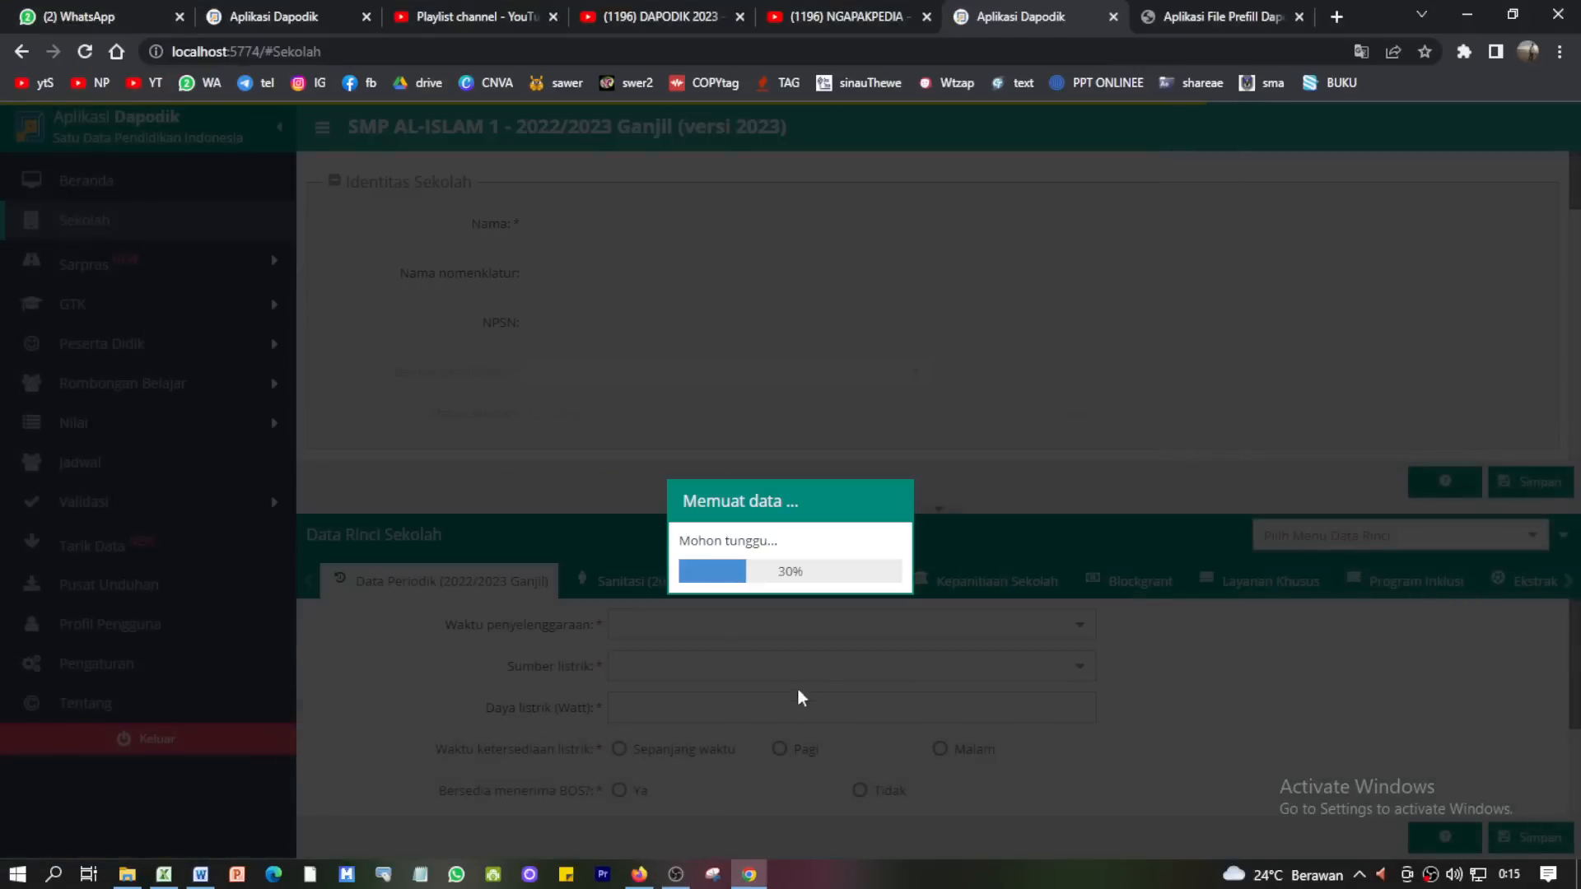
scroll(814, 672, down, 2)
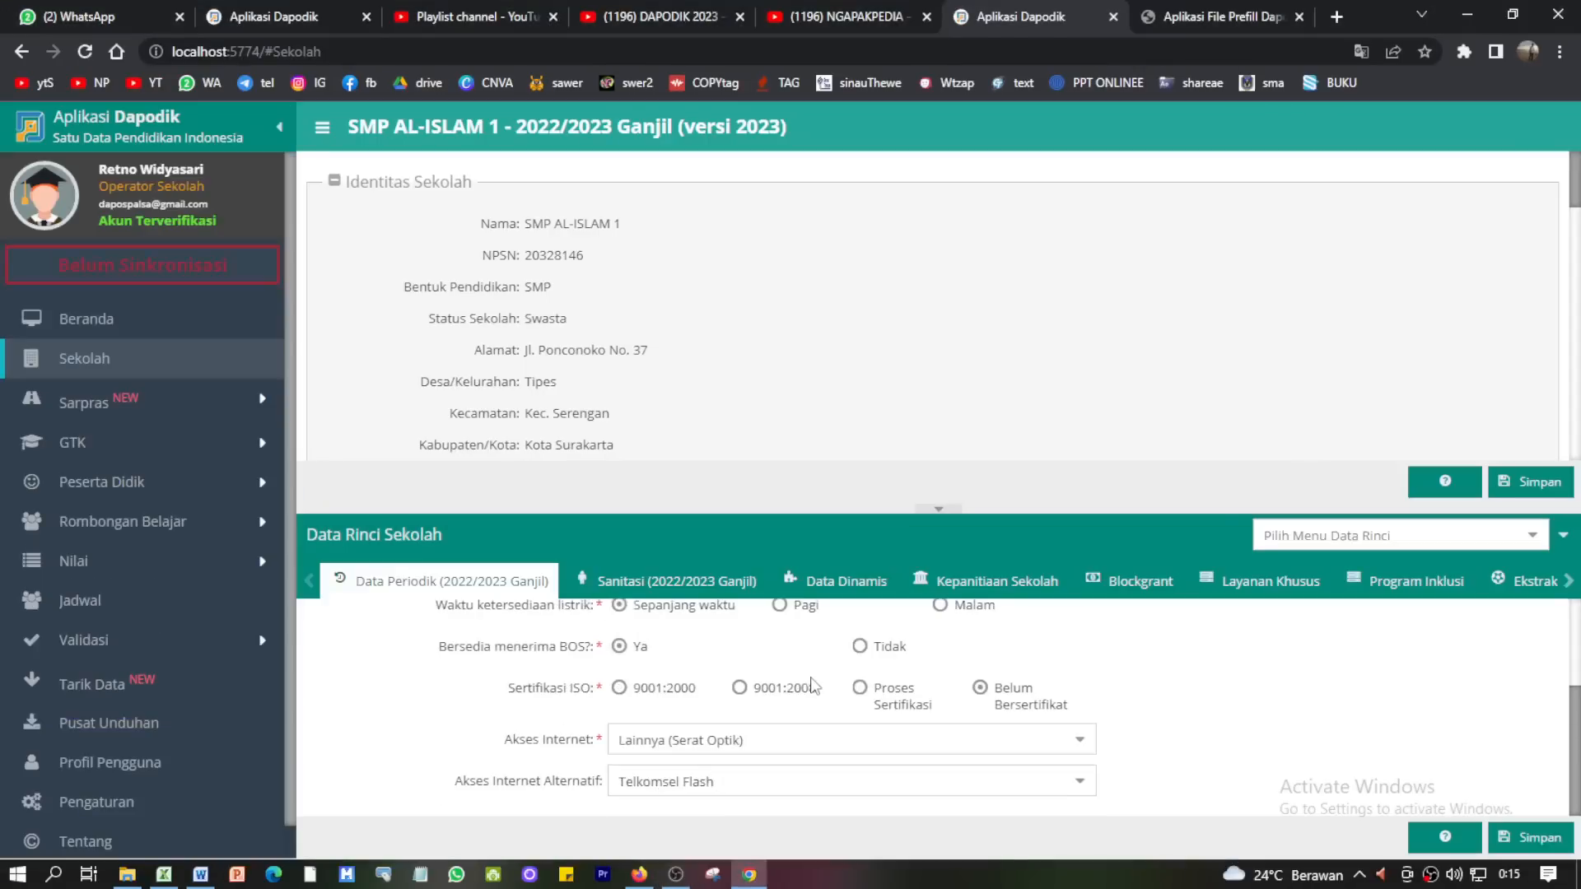
click(626, 583)
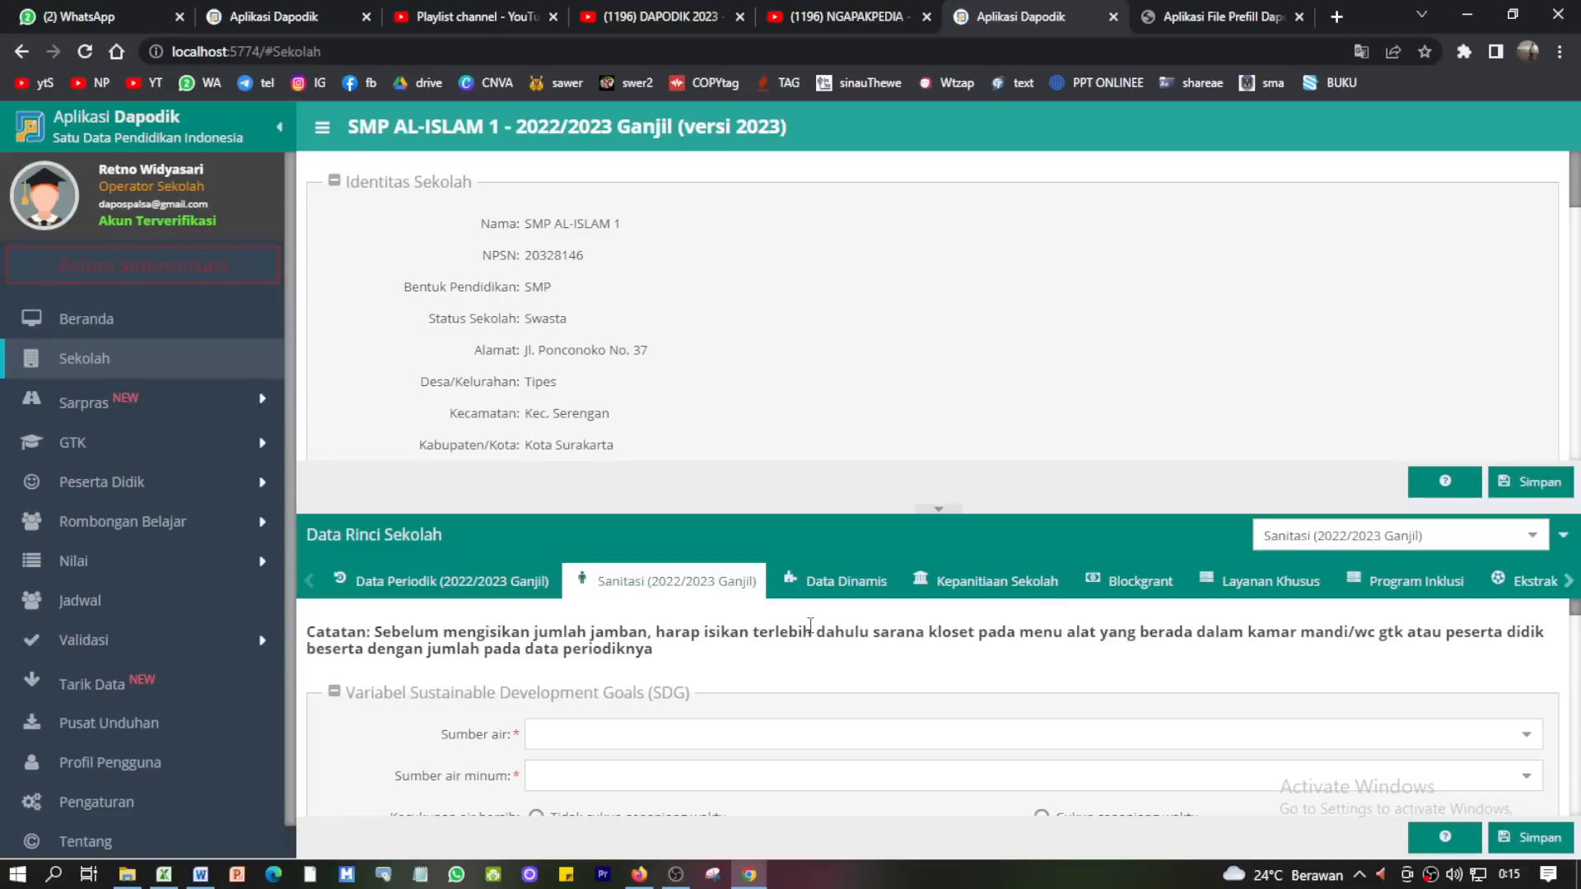
- Check the Jamban bersama value of 7 shared toilets and expand Sarpras
scroll(807, 656, down, 10)
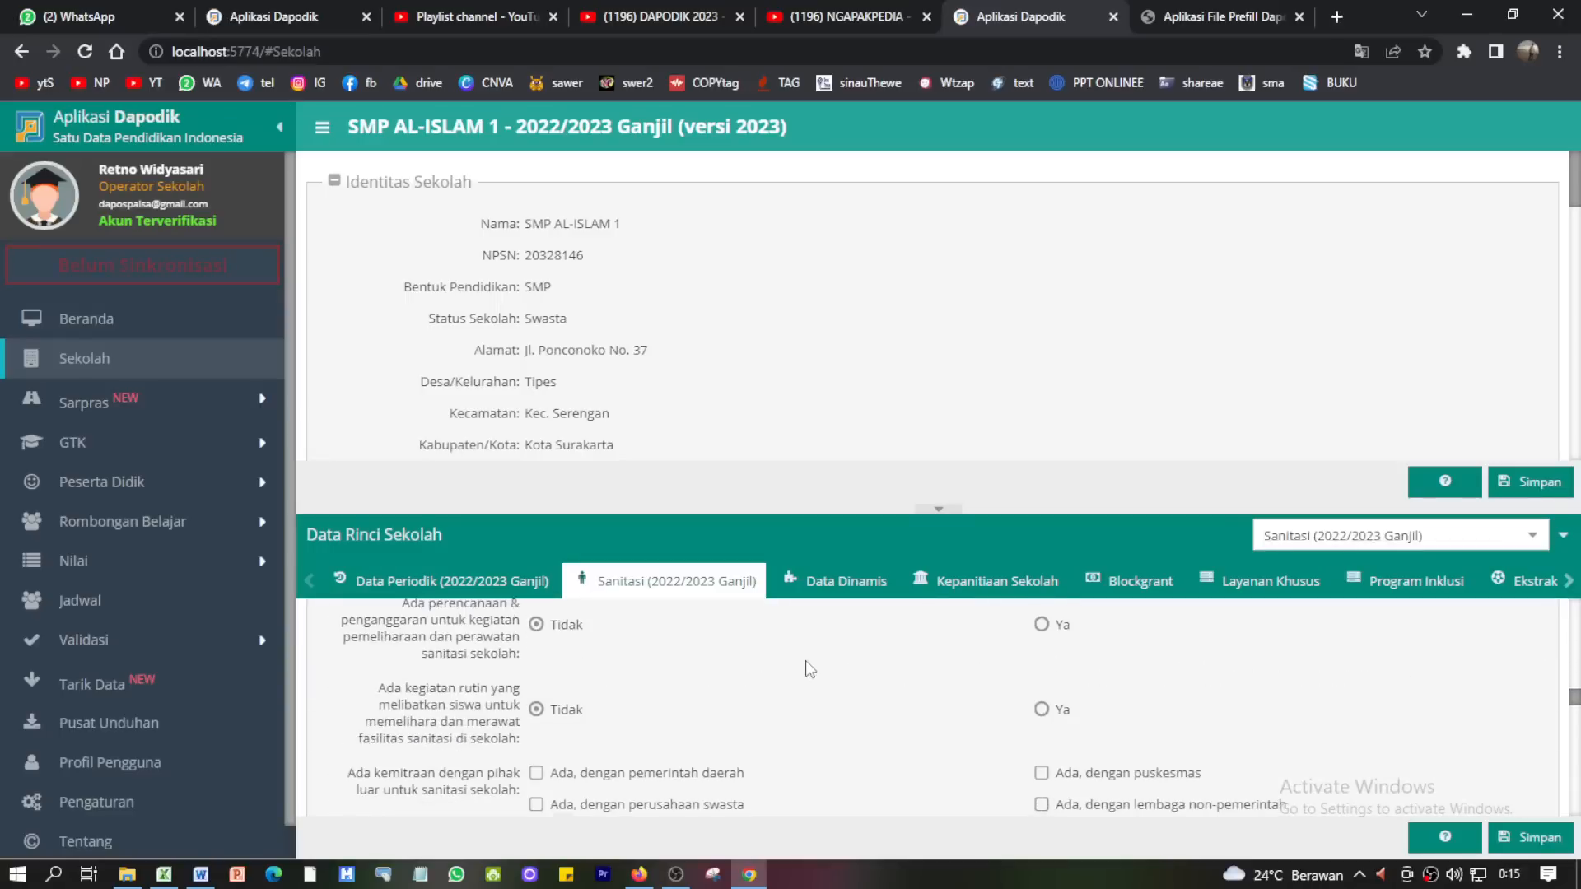
scroll(807, 671, down, 3)
scroll(810, 669, up, 1)
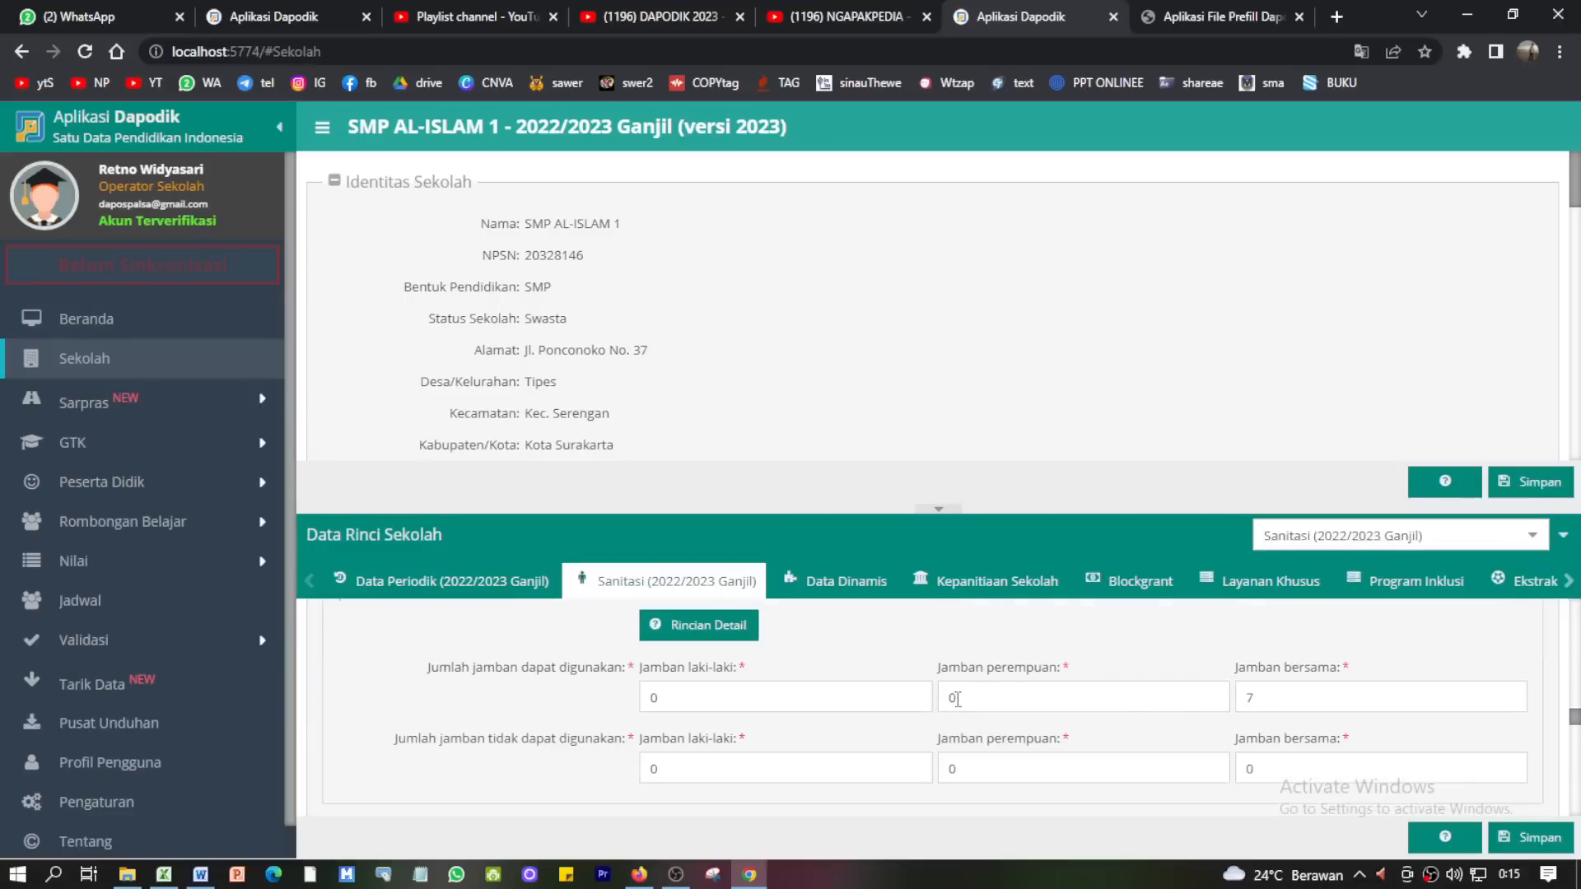
drag(1275, 704, 1211, 702)
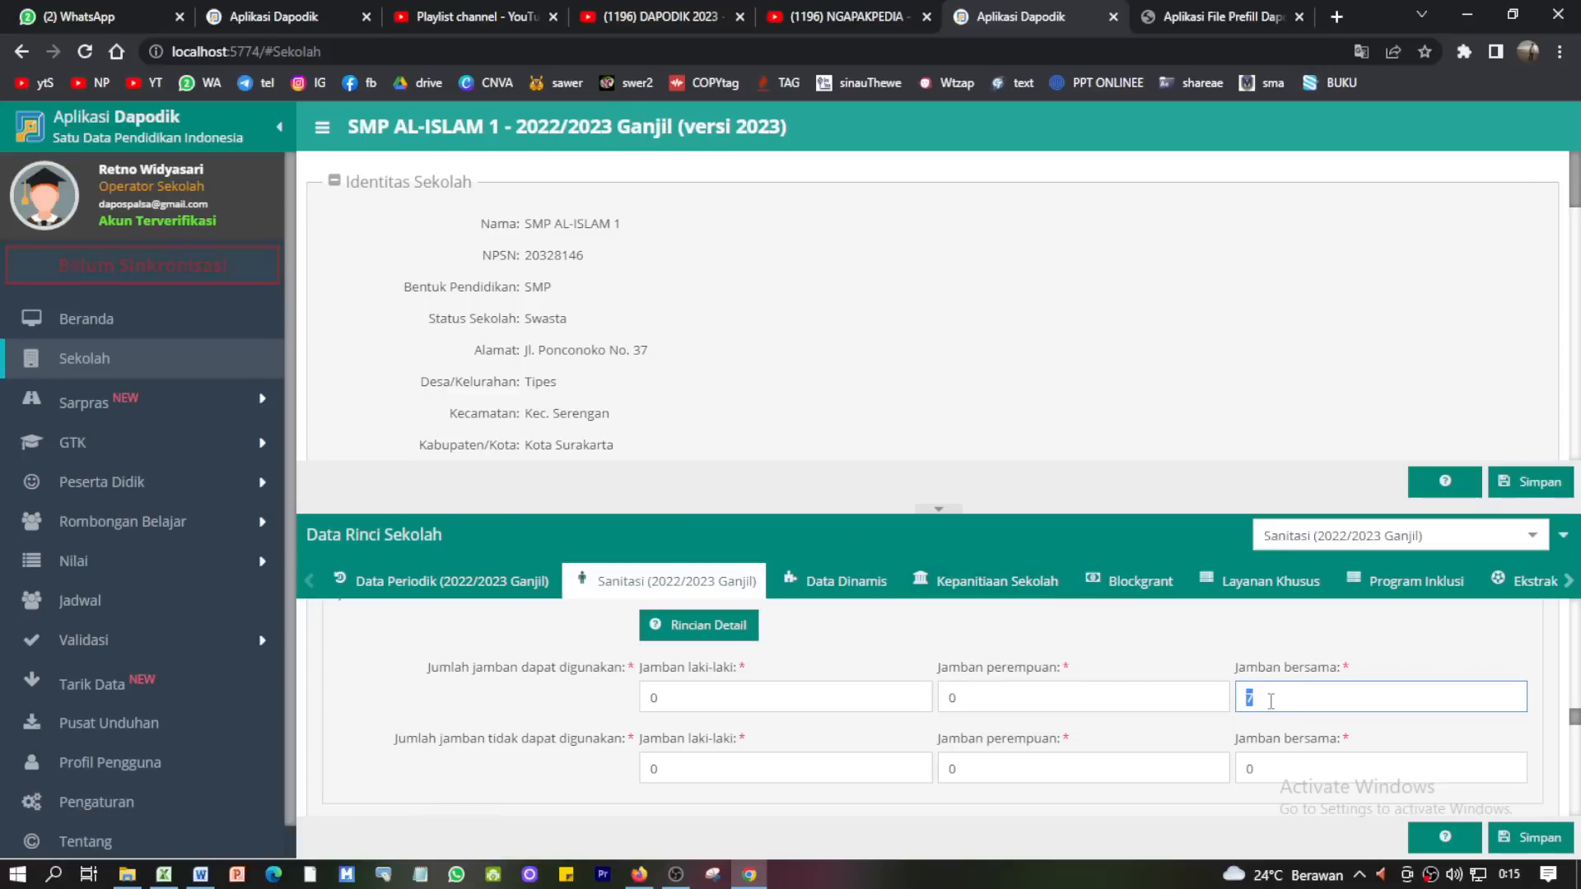
click(136, 410)
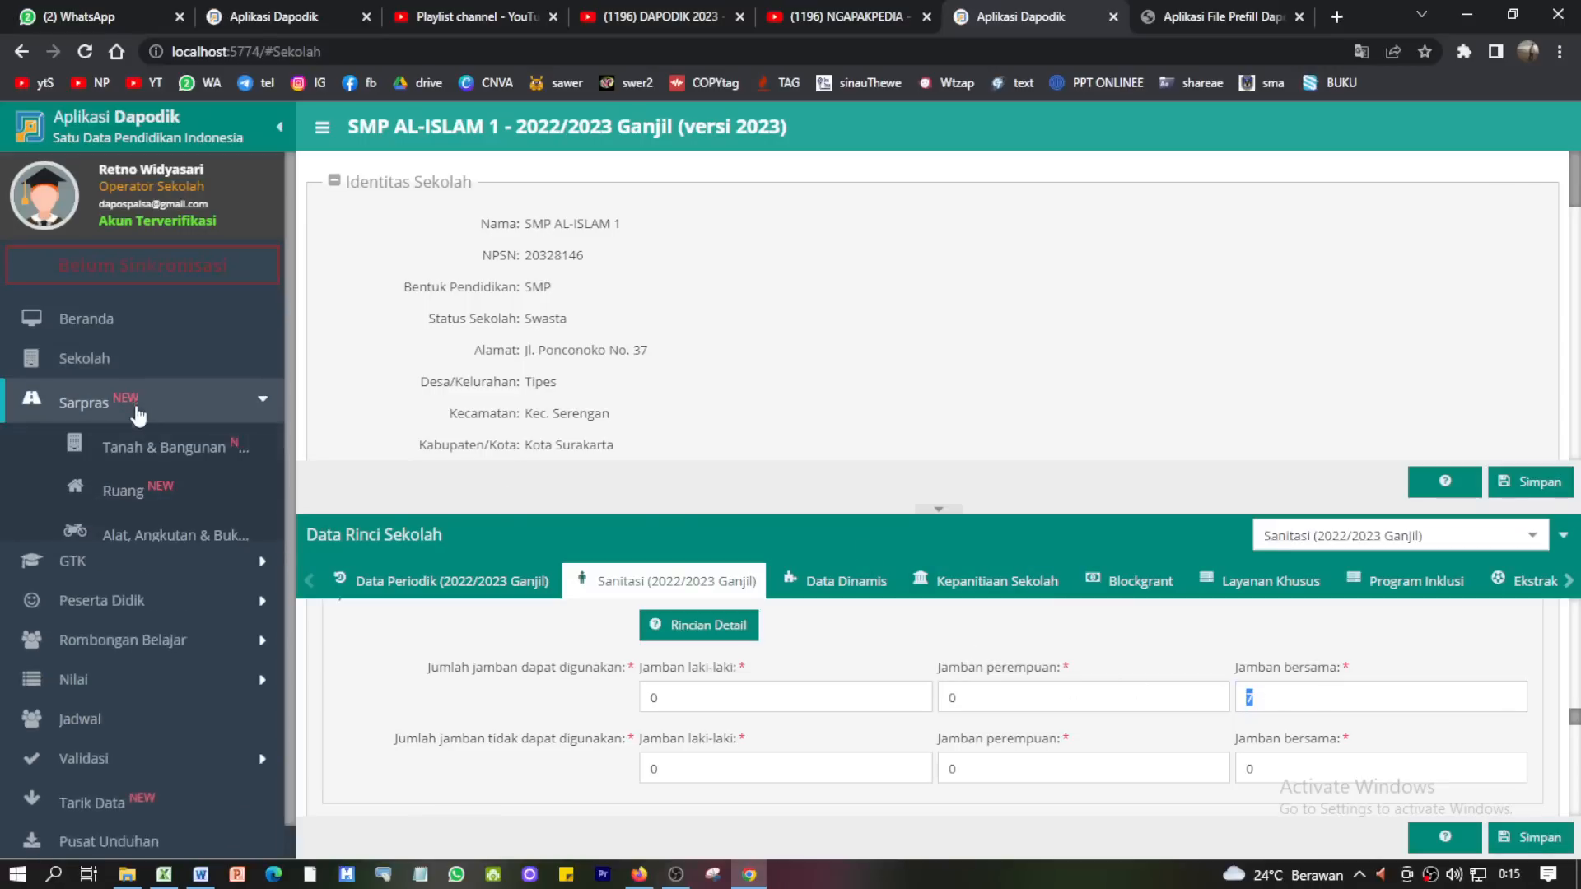
click(141, 531)
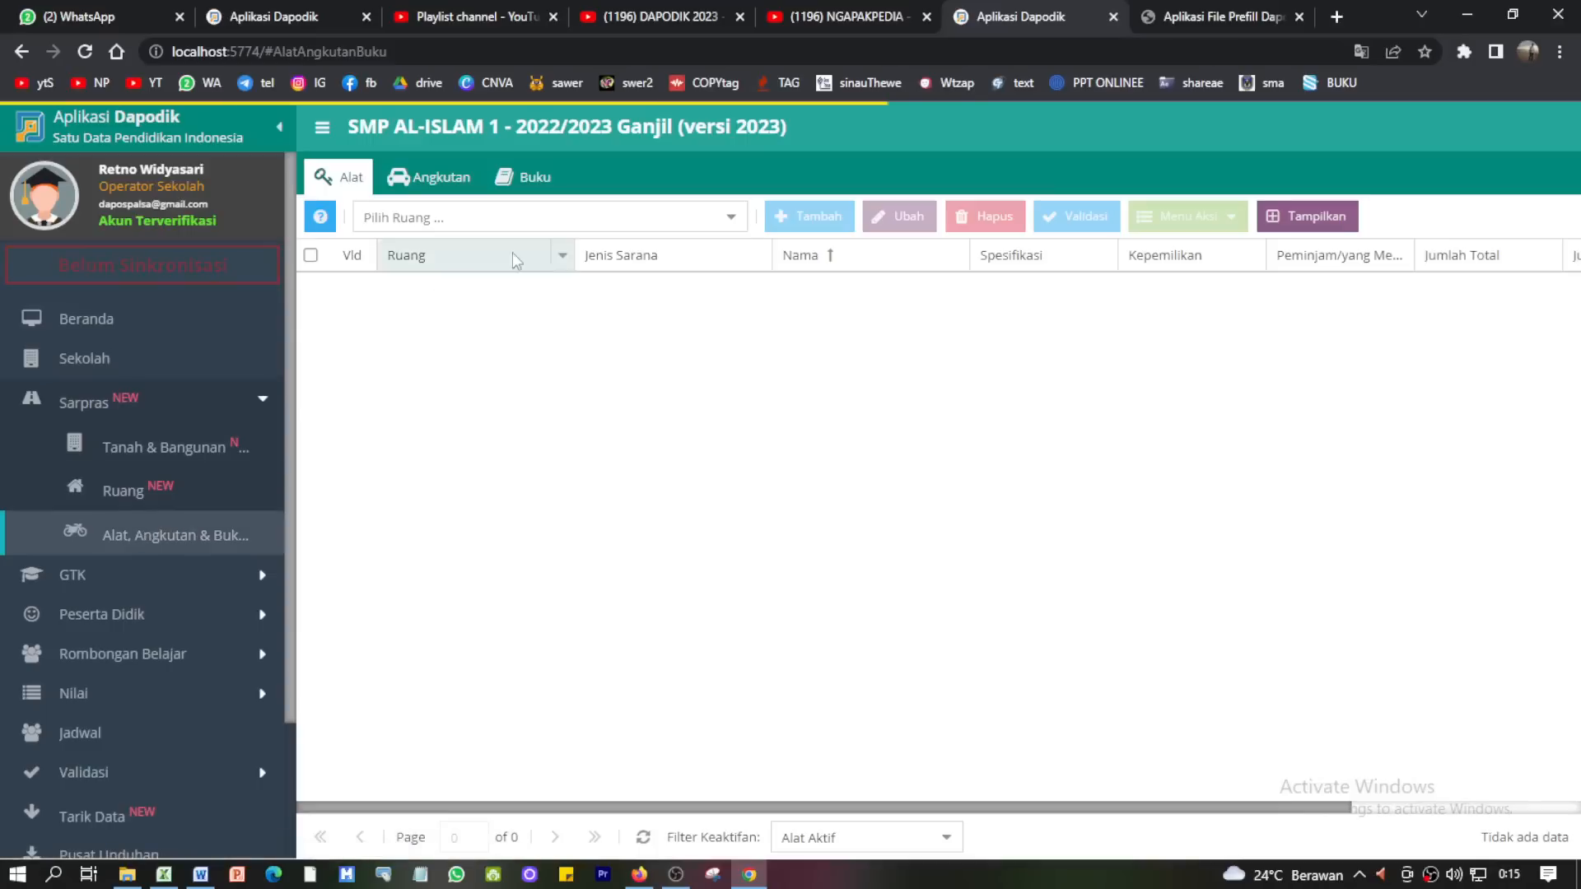
click(735, 217)
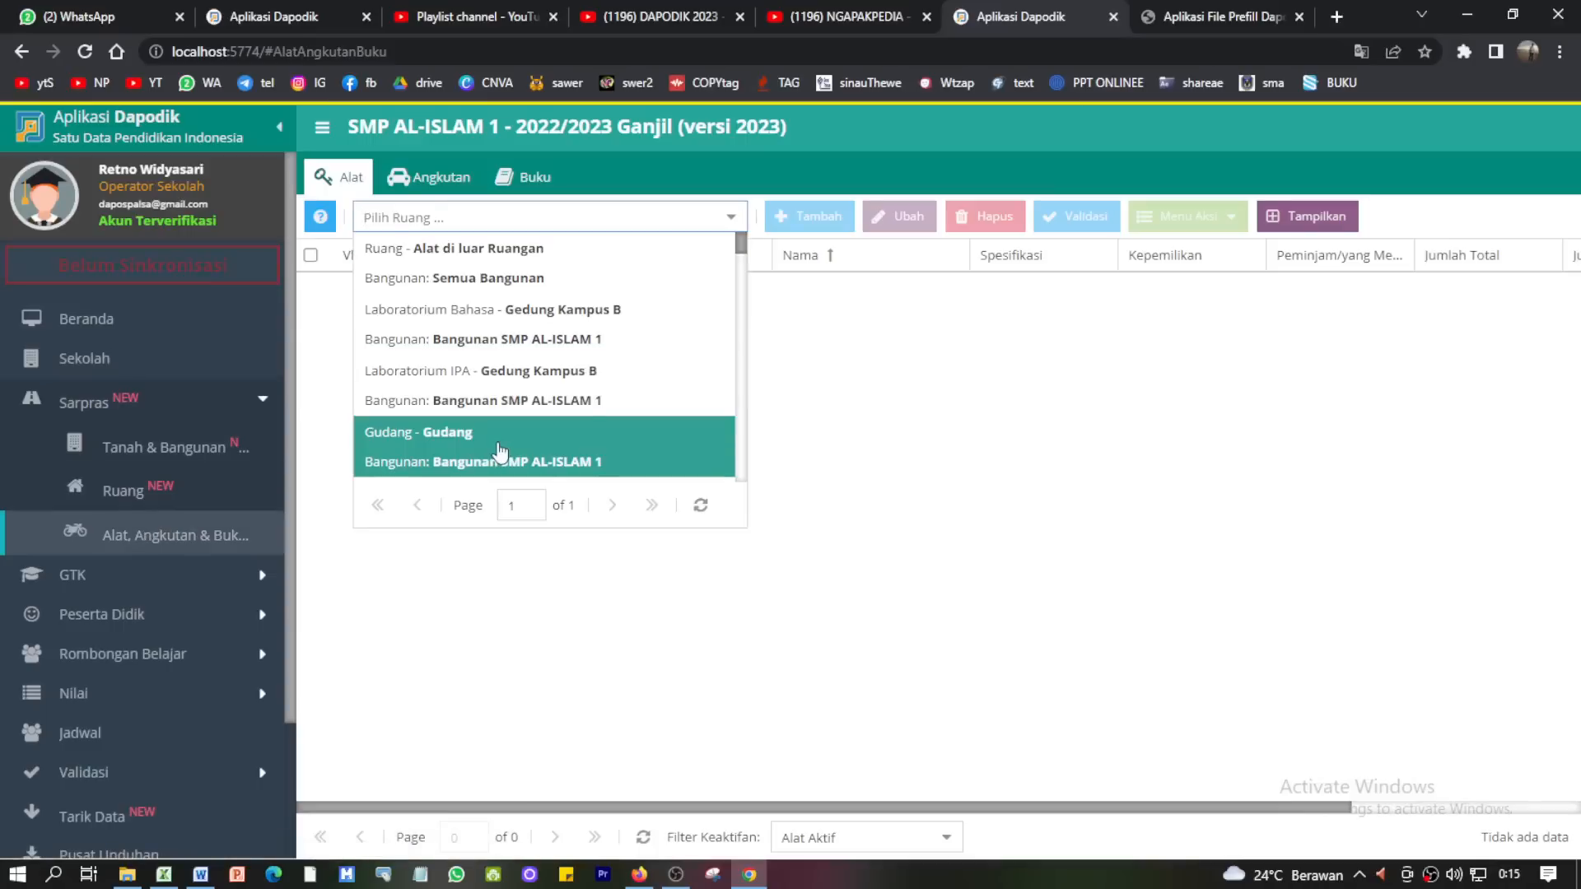
scroll(498, 451, down, 2)
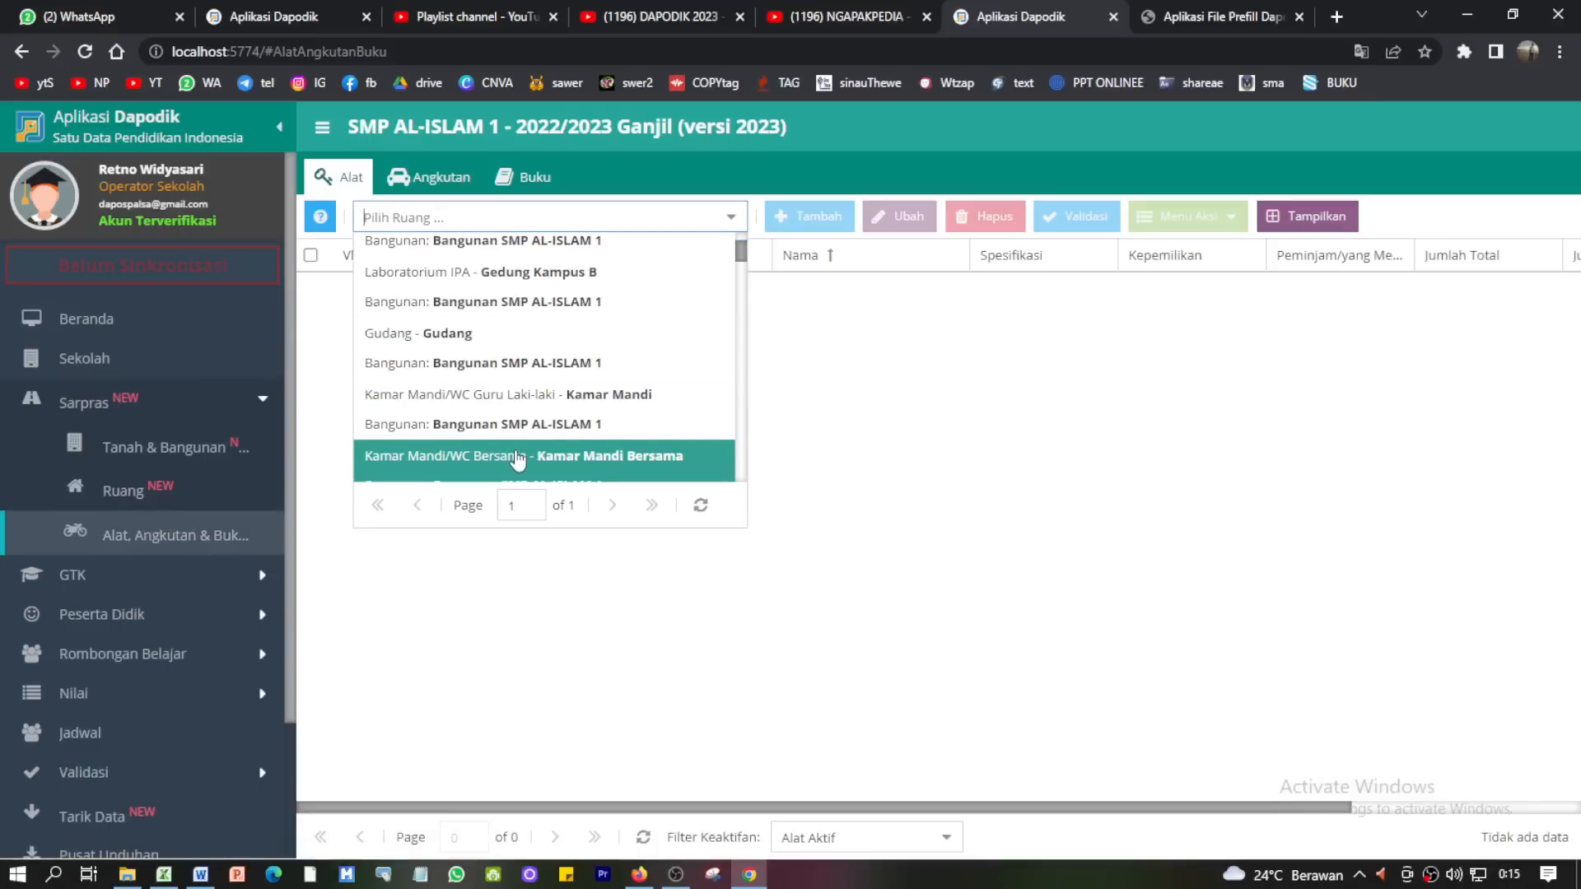
click(517, 457)
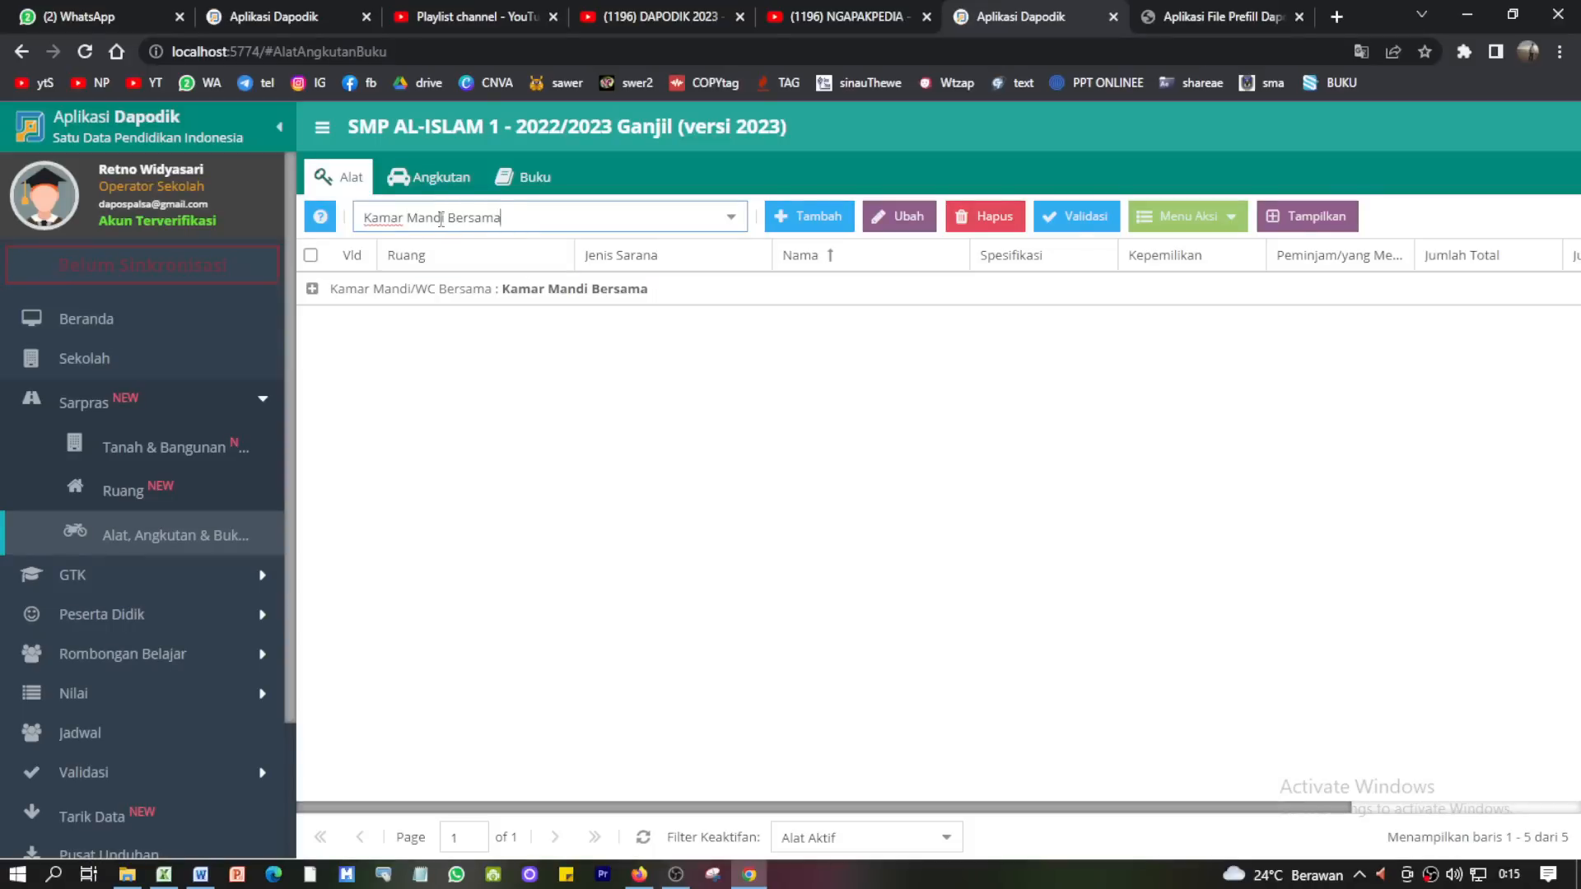
click(387, 292)
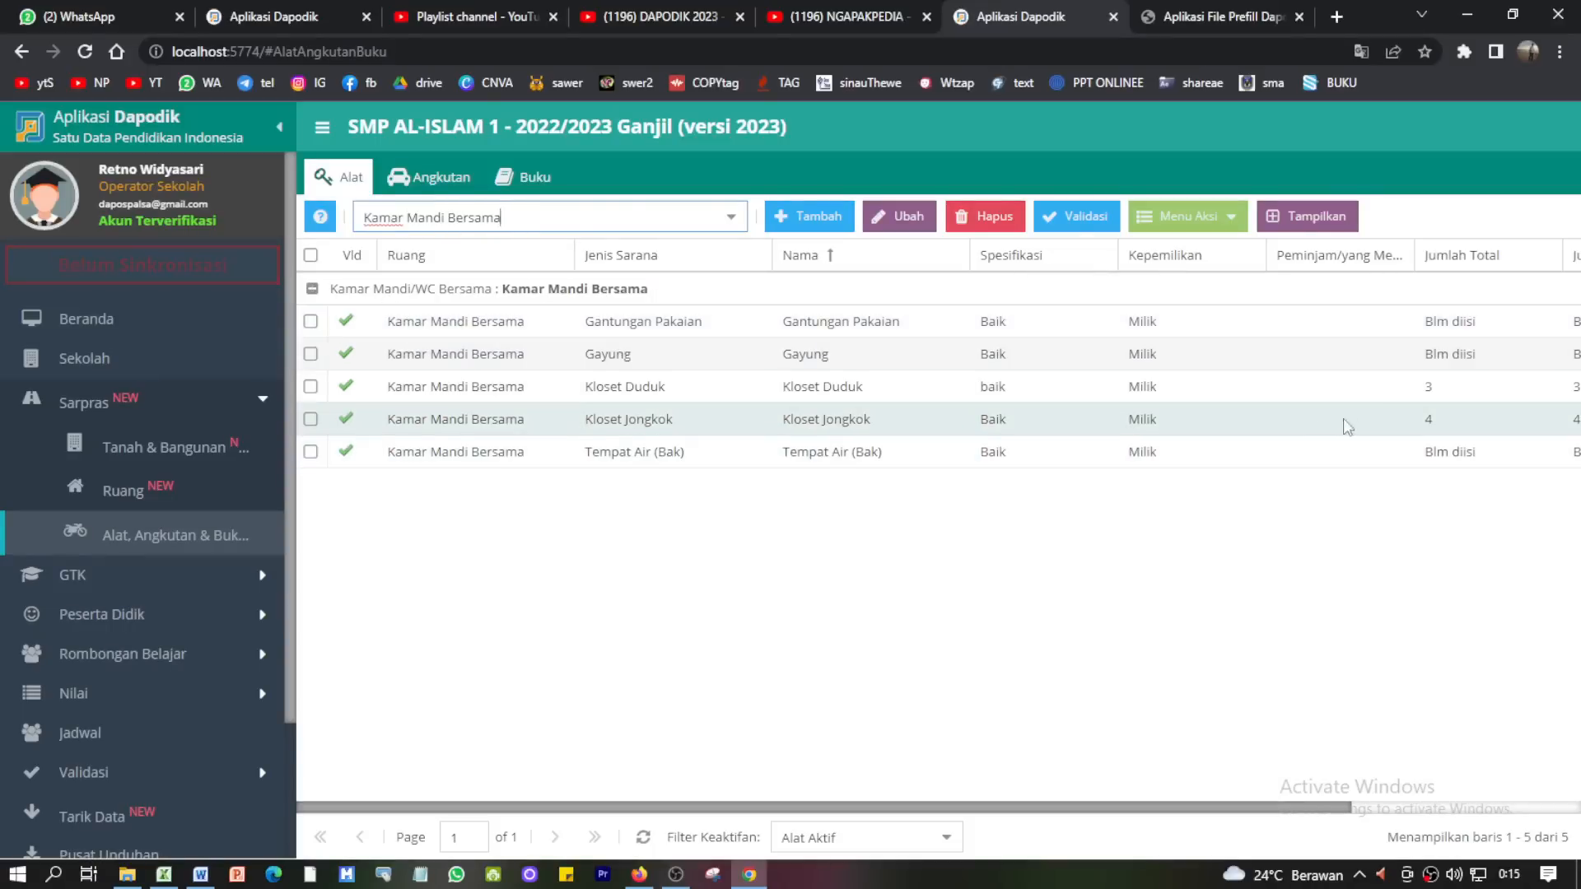
click(1433, 423)
click(1431, 394)
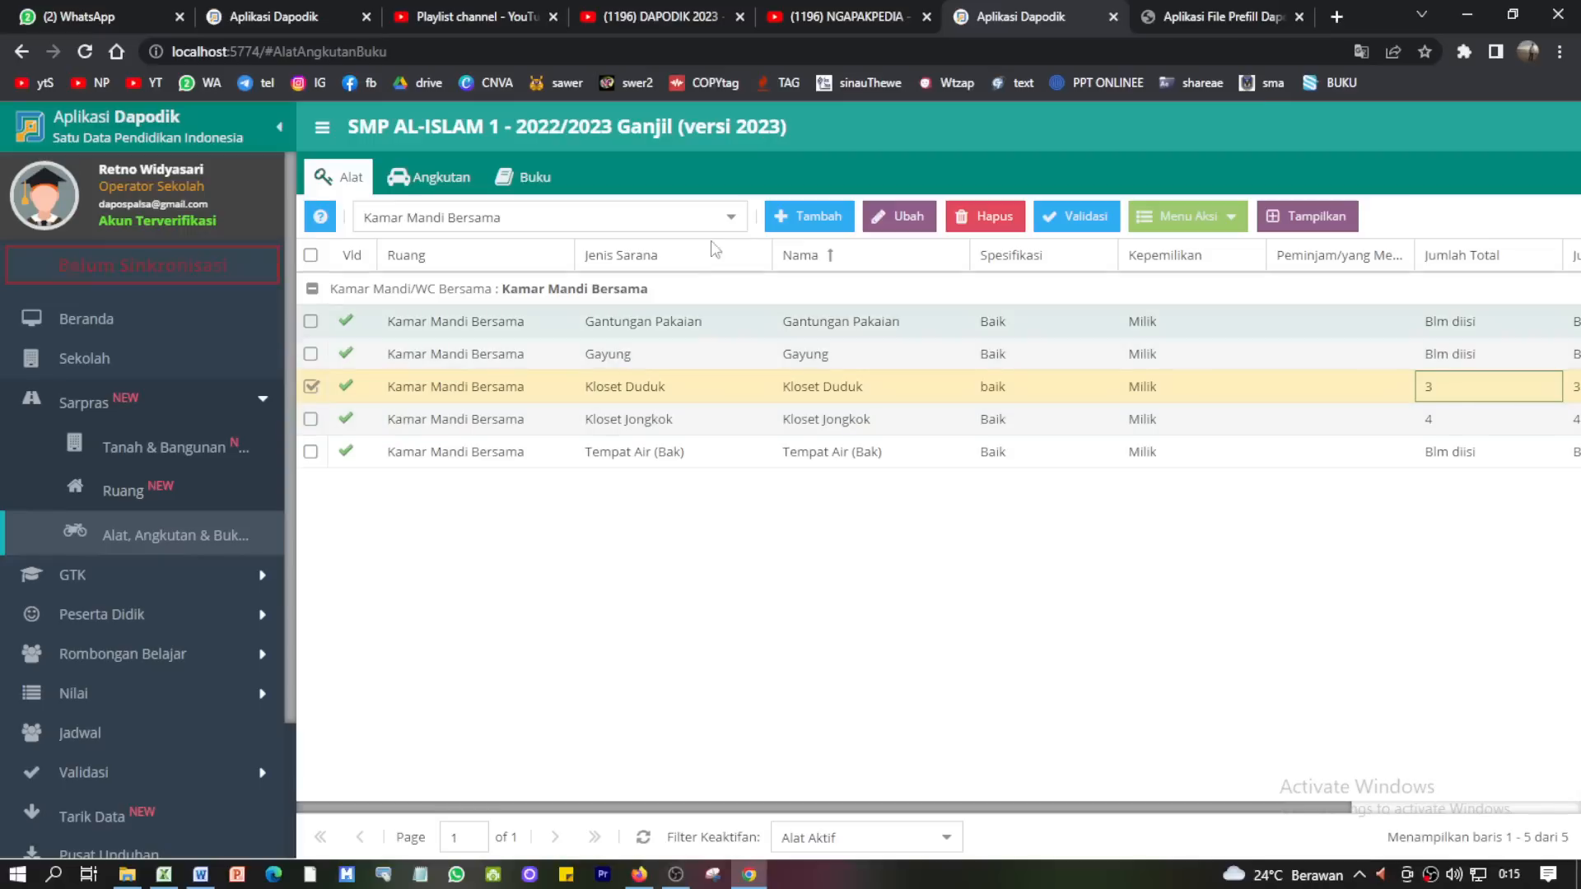
click(730, 219)
click(731, 219)
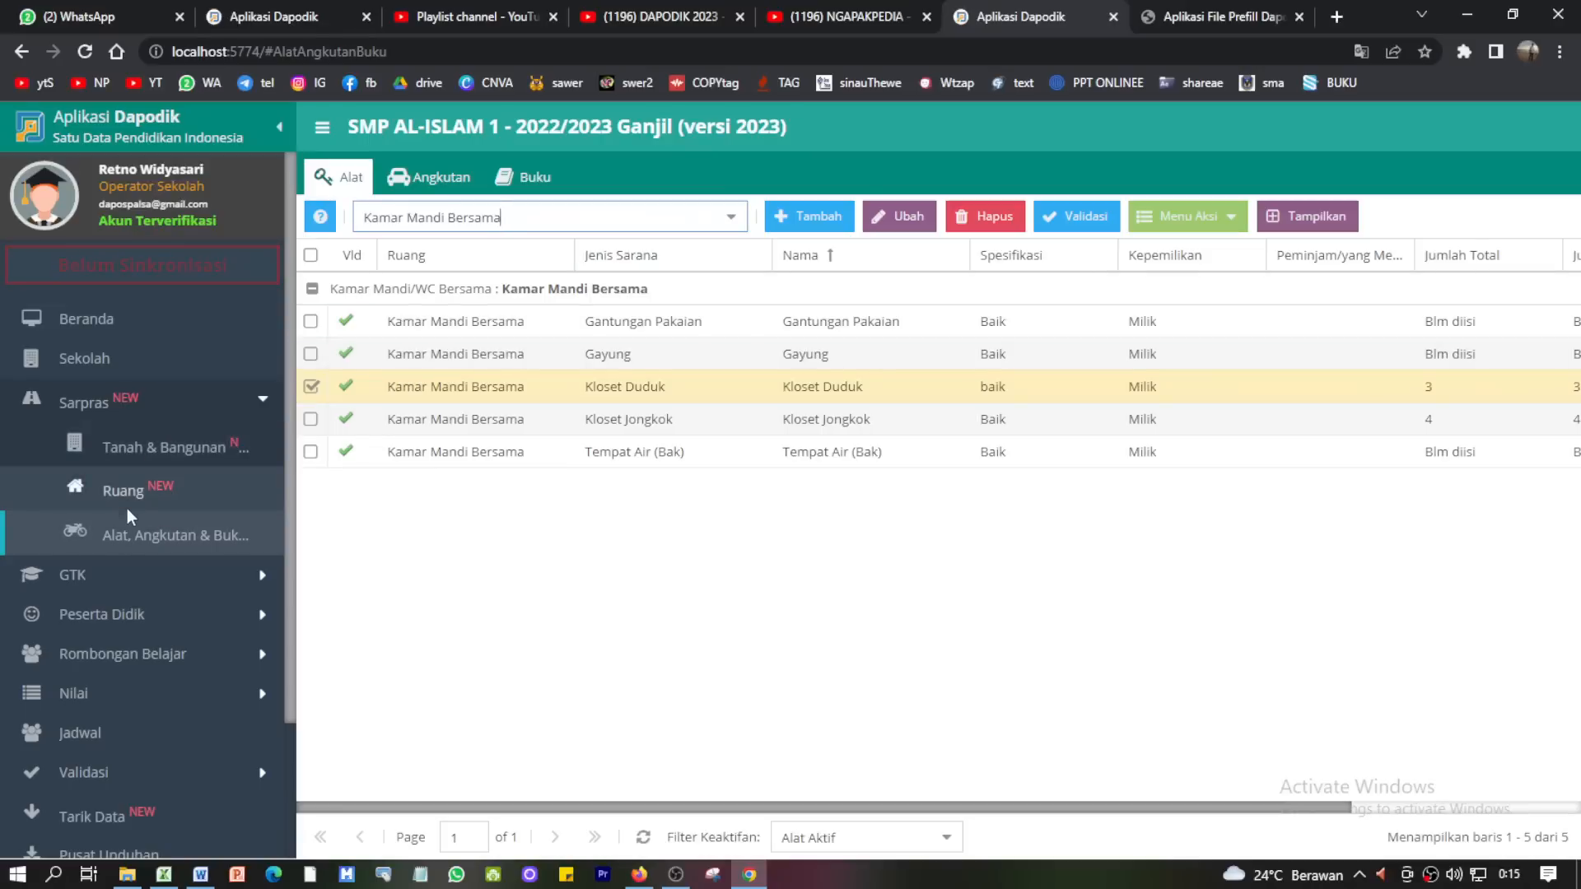
click(124, 406)
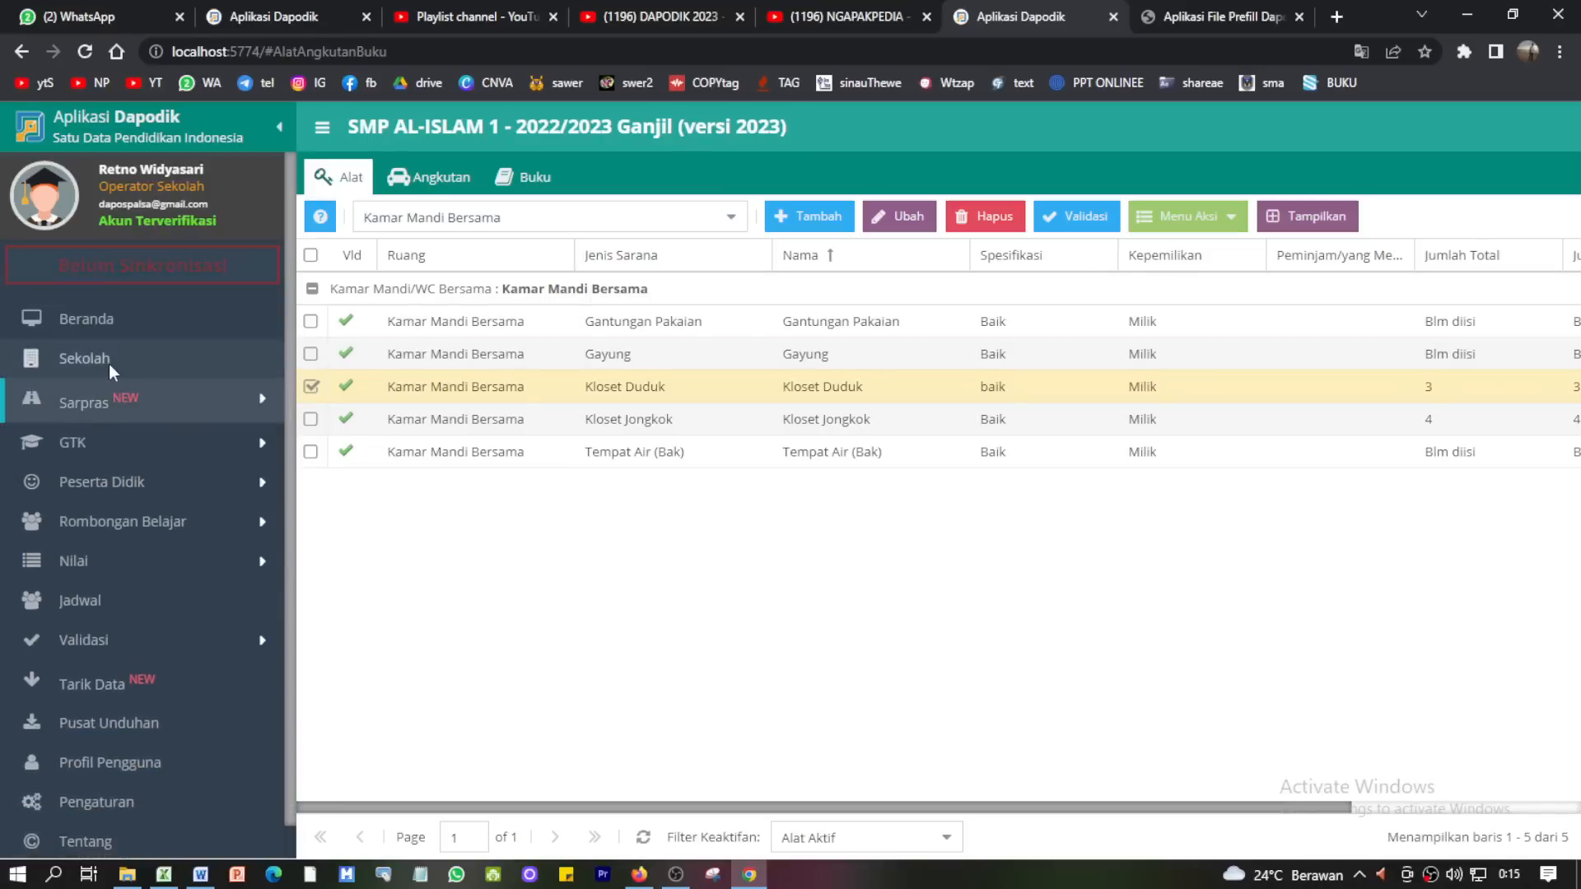
click(109, 362)
scroll(925, 716, down, 5)
scroll(924, 716, up, 5)
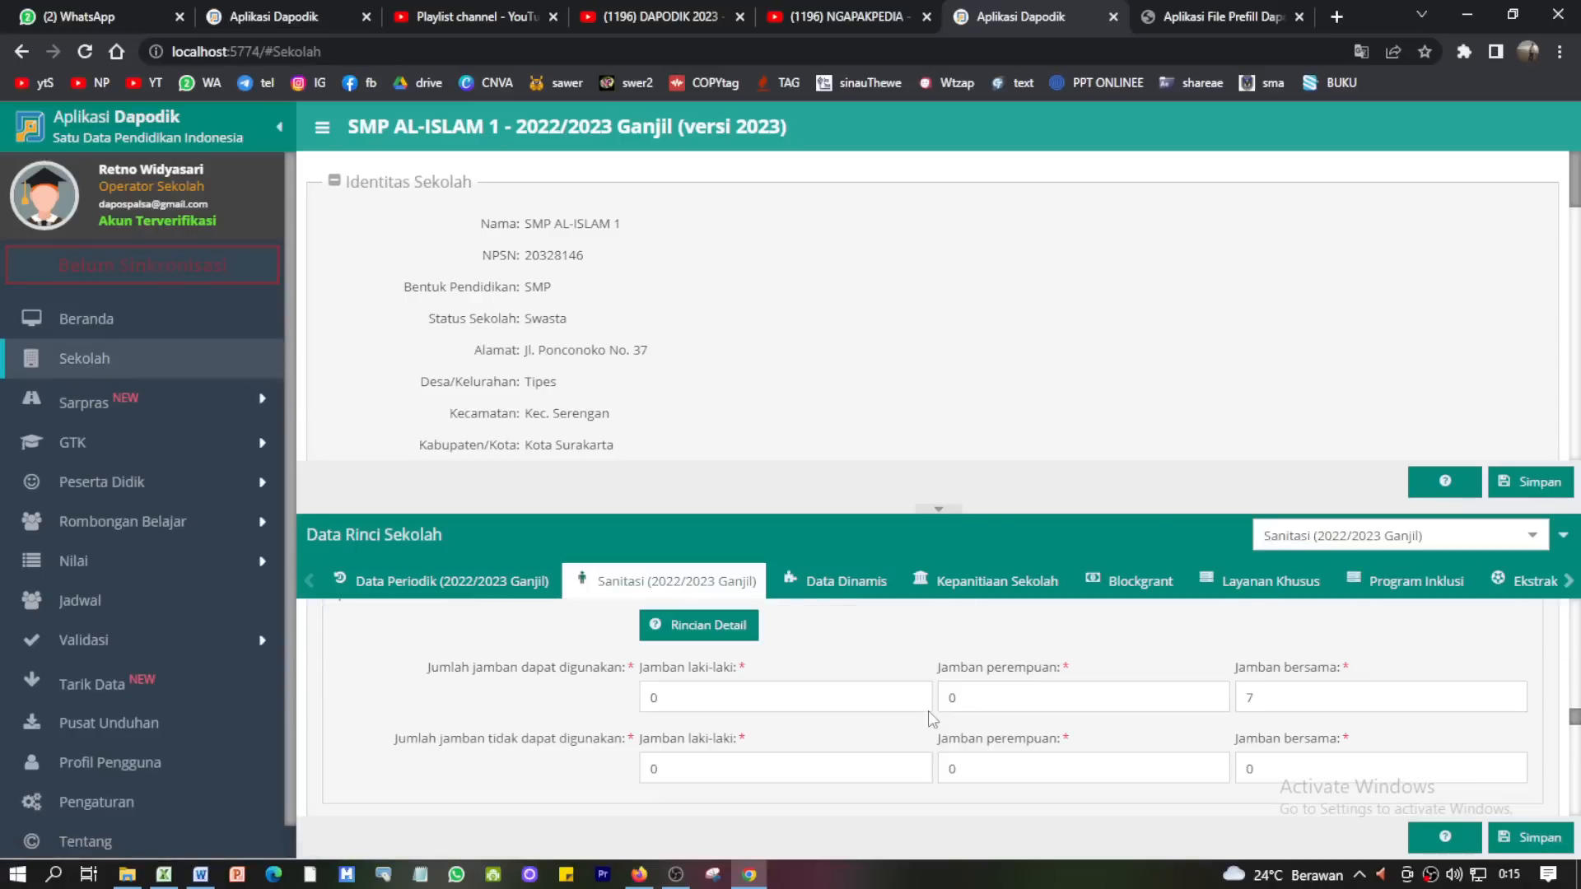
scroll(939, 720, down, 5)
scroll(1072, 728, up, 5)
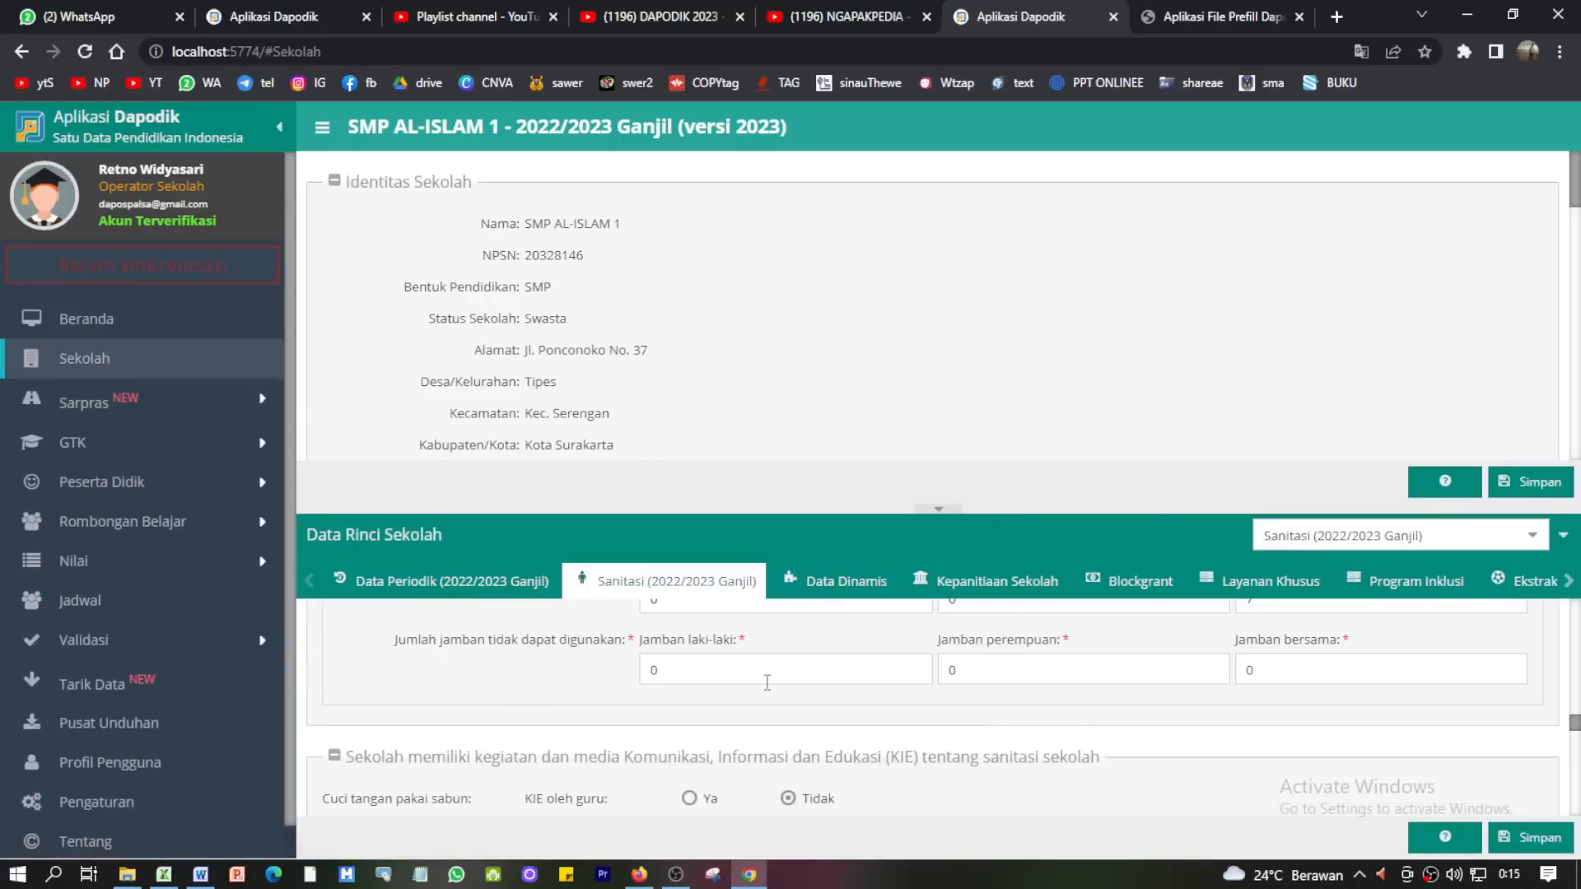
- Review the Jamban bersama (7), perempuan and laki-laki fields, then open Validasi Lokal
scroll(988, 708, up, 1)
double_click(1245, 697)
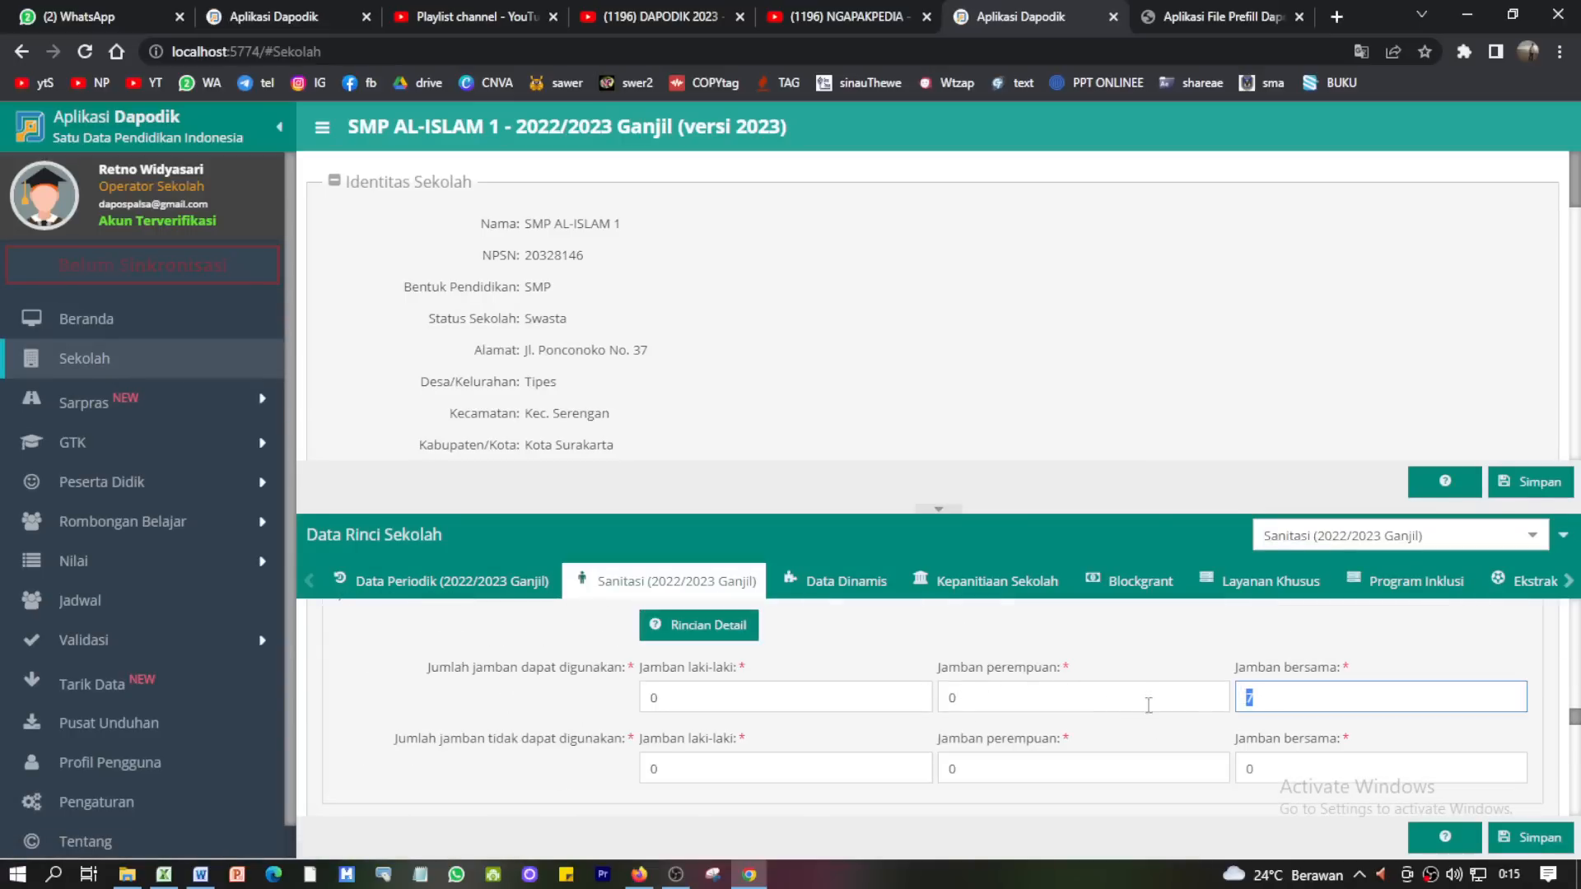
click(1100, 702)
click(1247, 694)
key(shift+Tab)
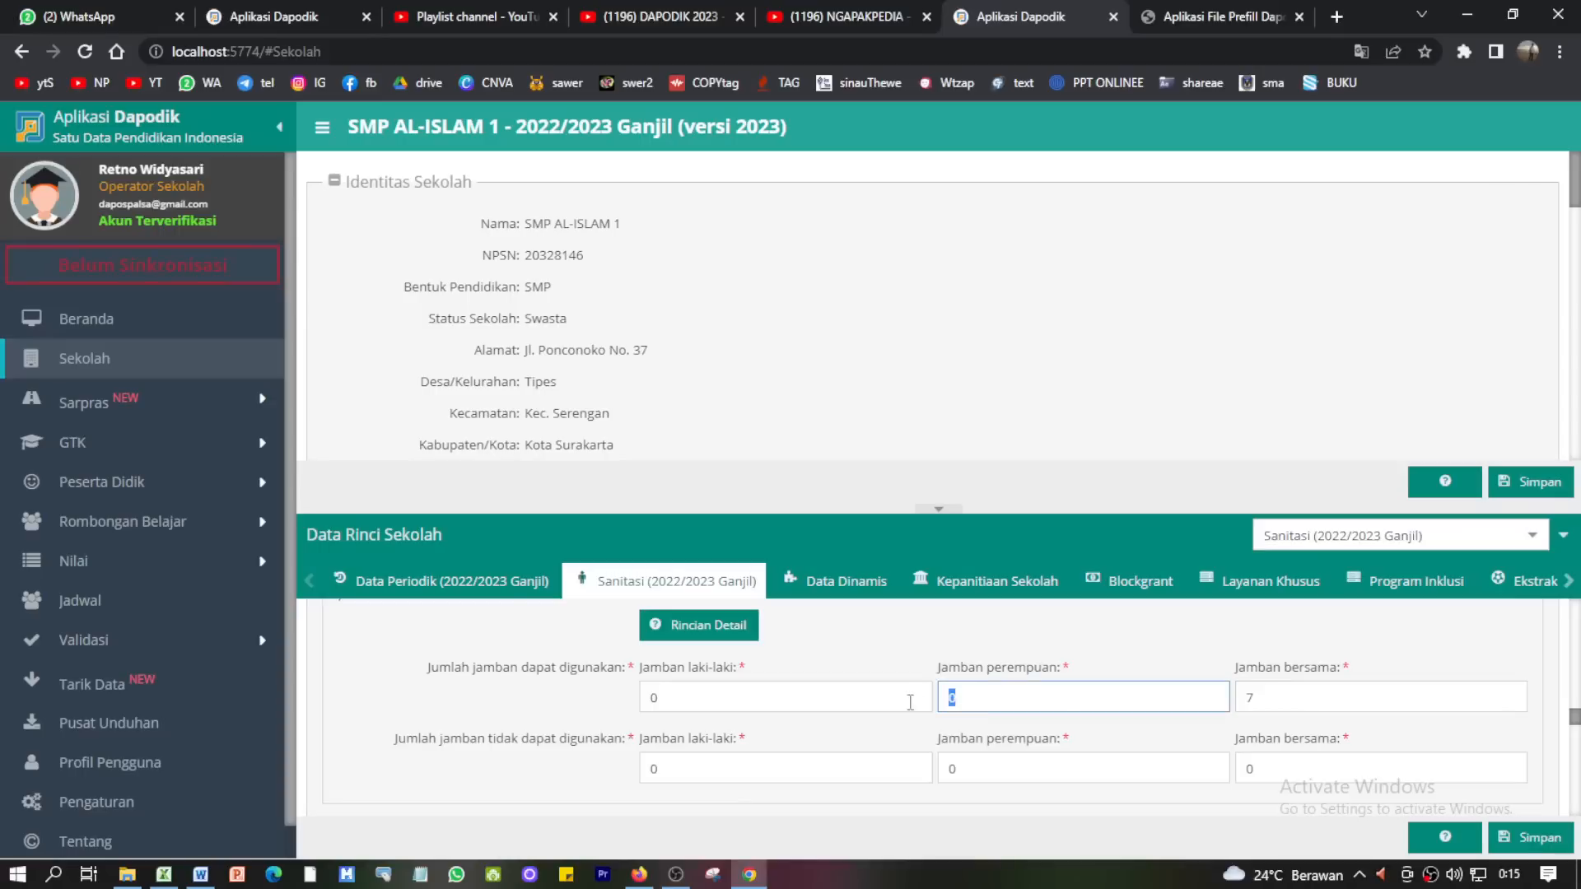
click(722, 687)
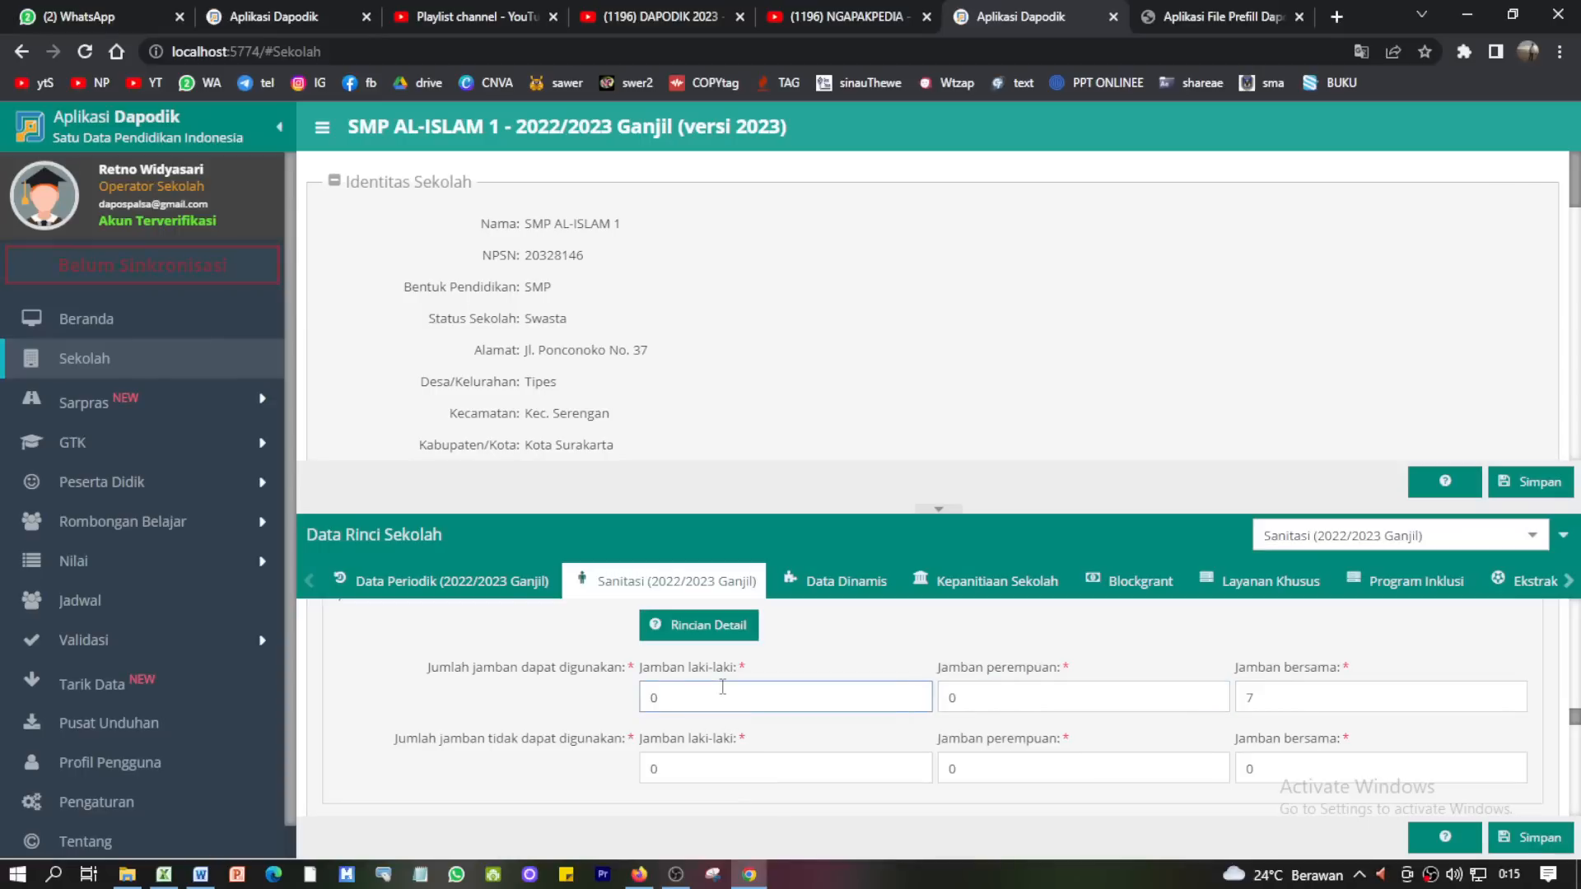
click(150, 640)
click(154, 677)
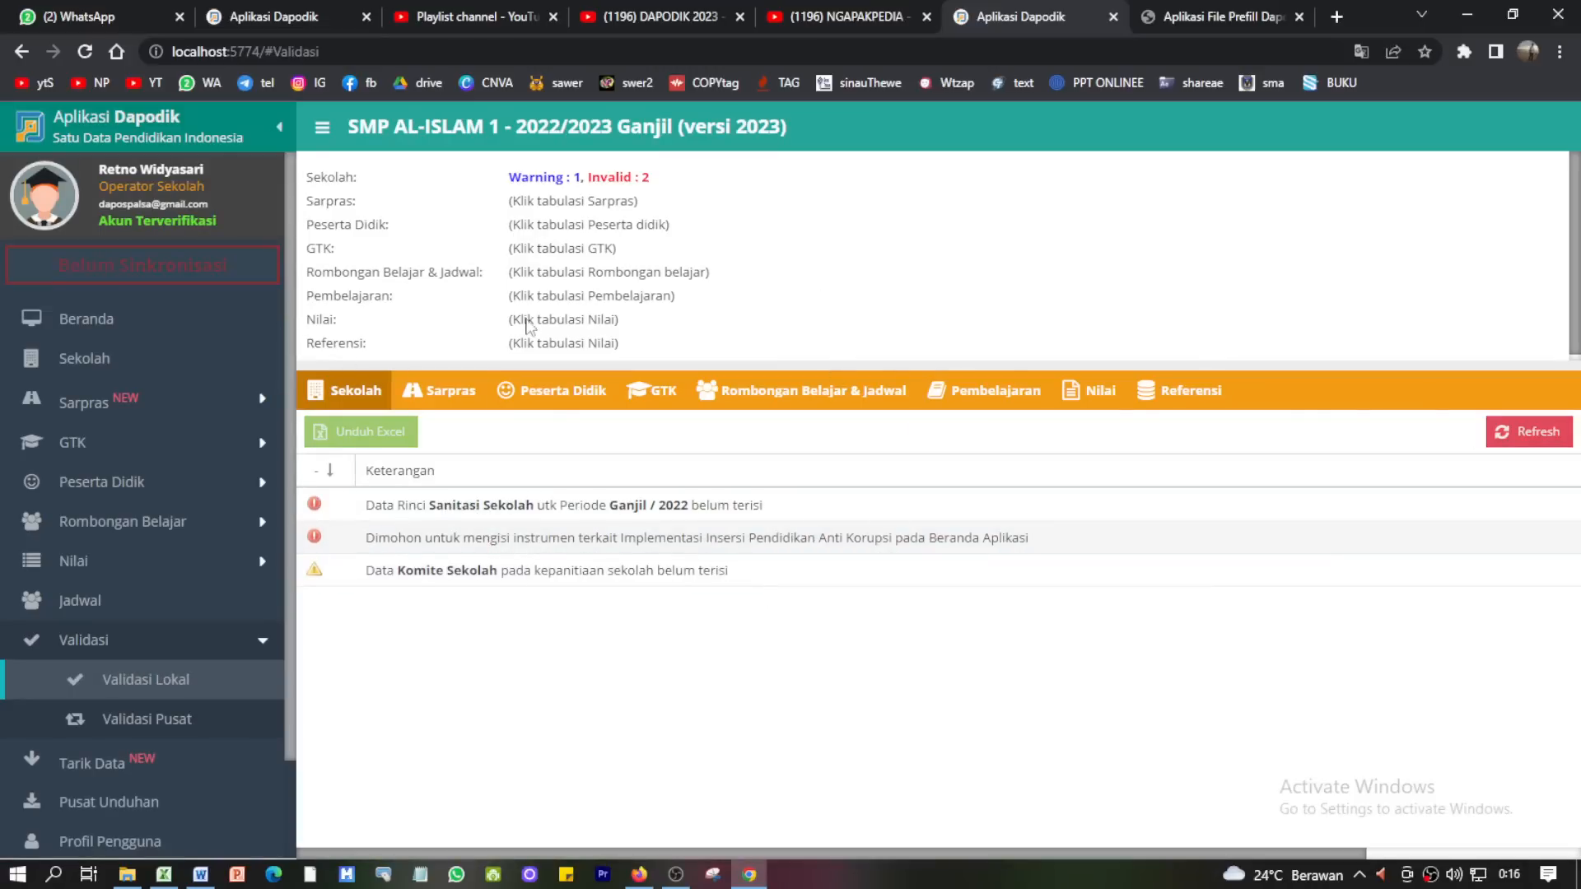
- Refresh the local validation and go back to the school's Sanitasi form
click(1507, 431)
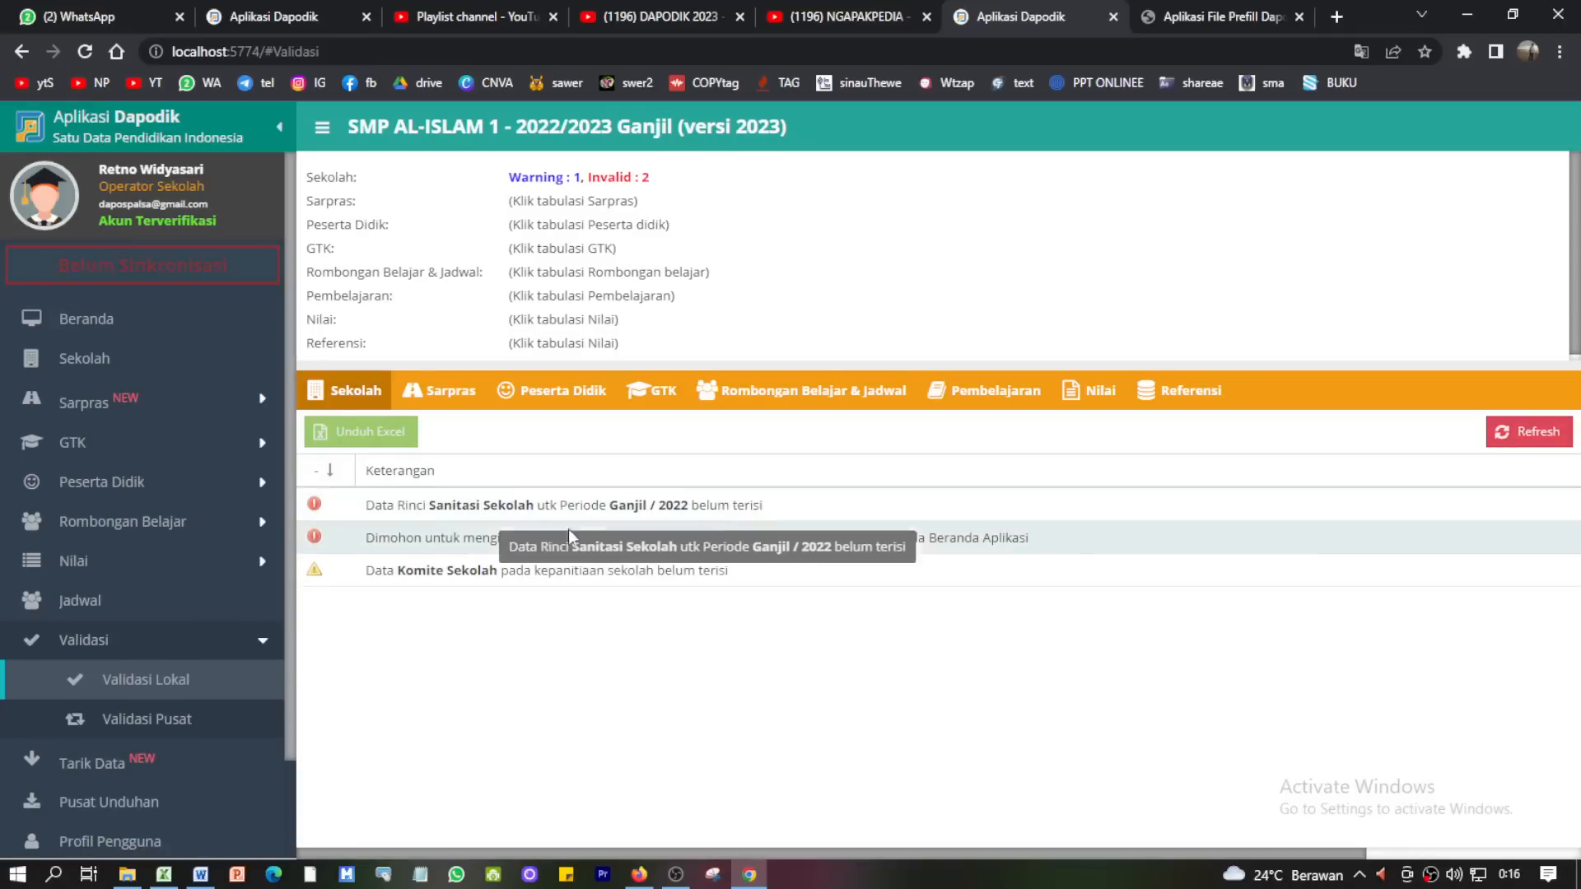
click(102, 352)
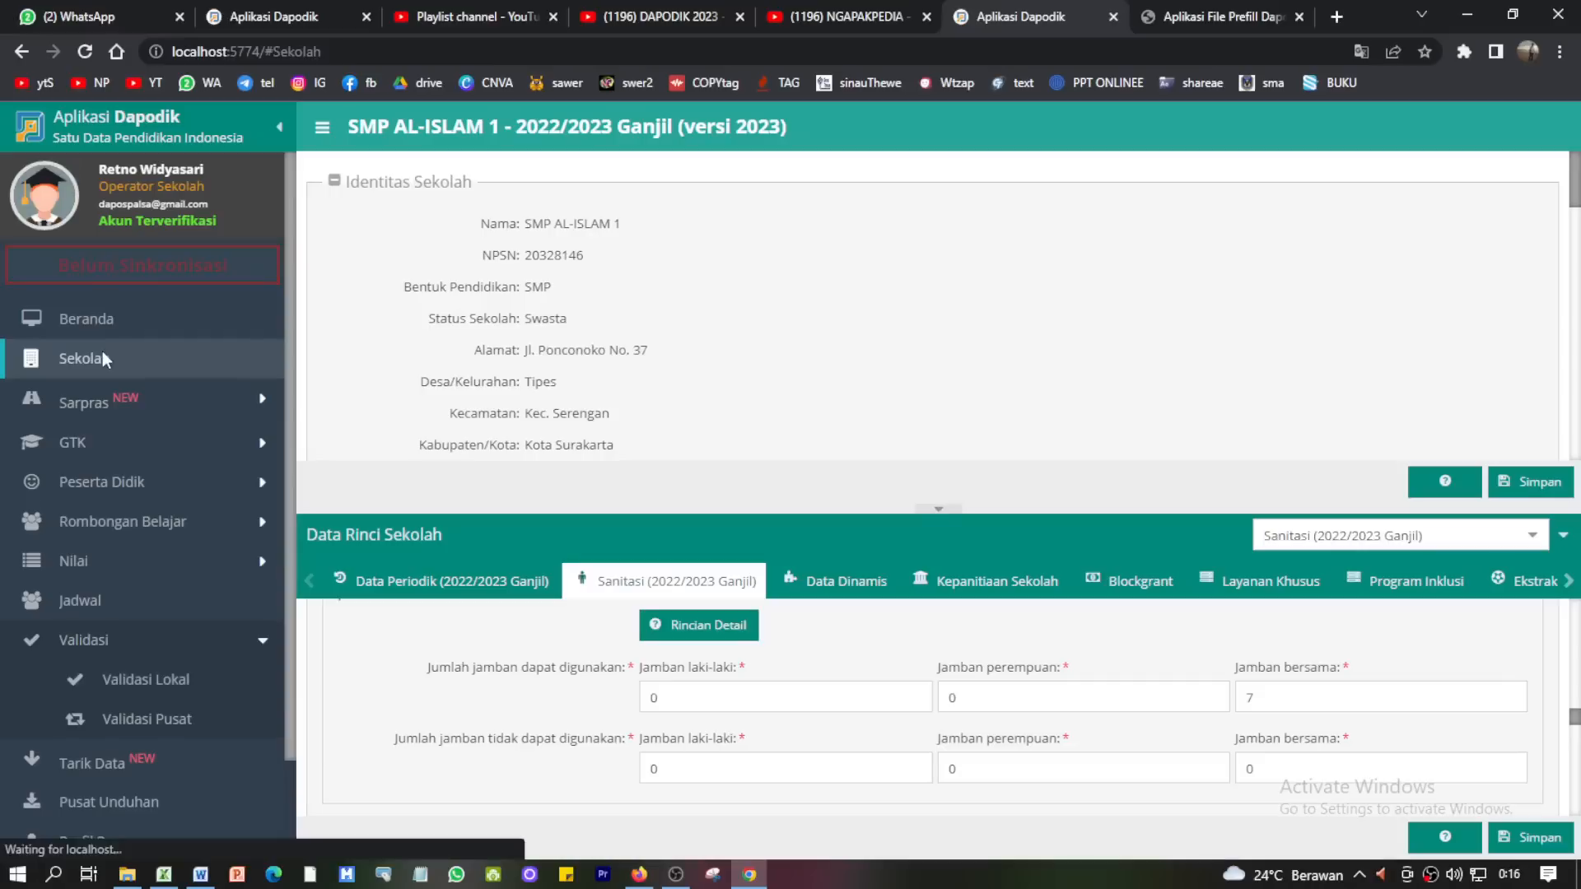
scroll(777, 713, down, 1)
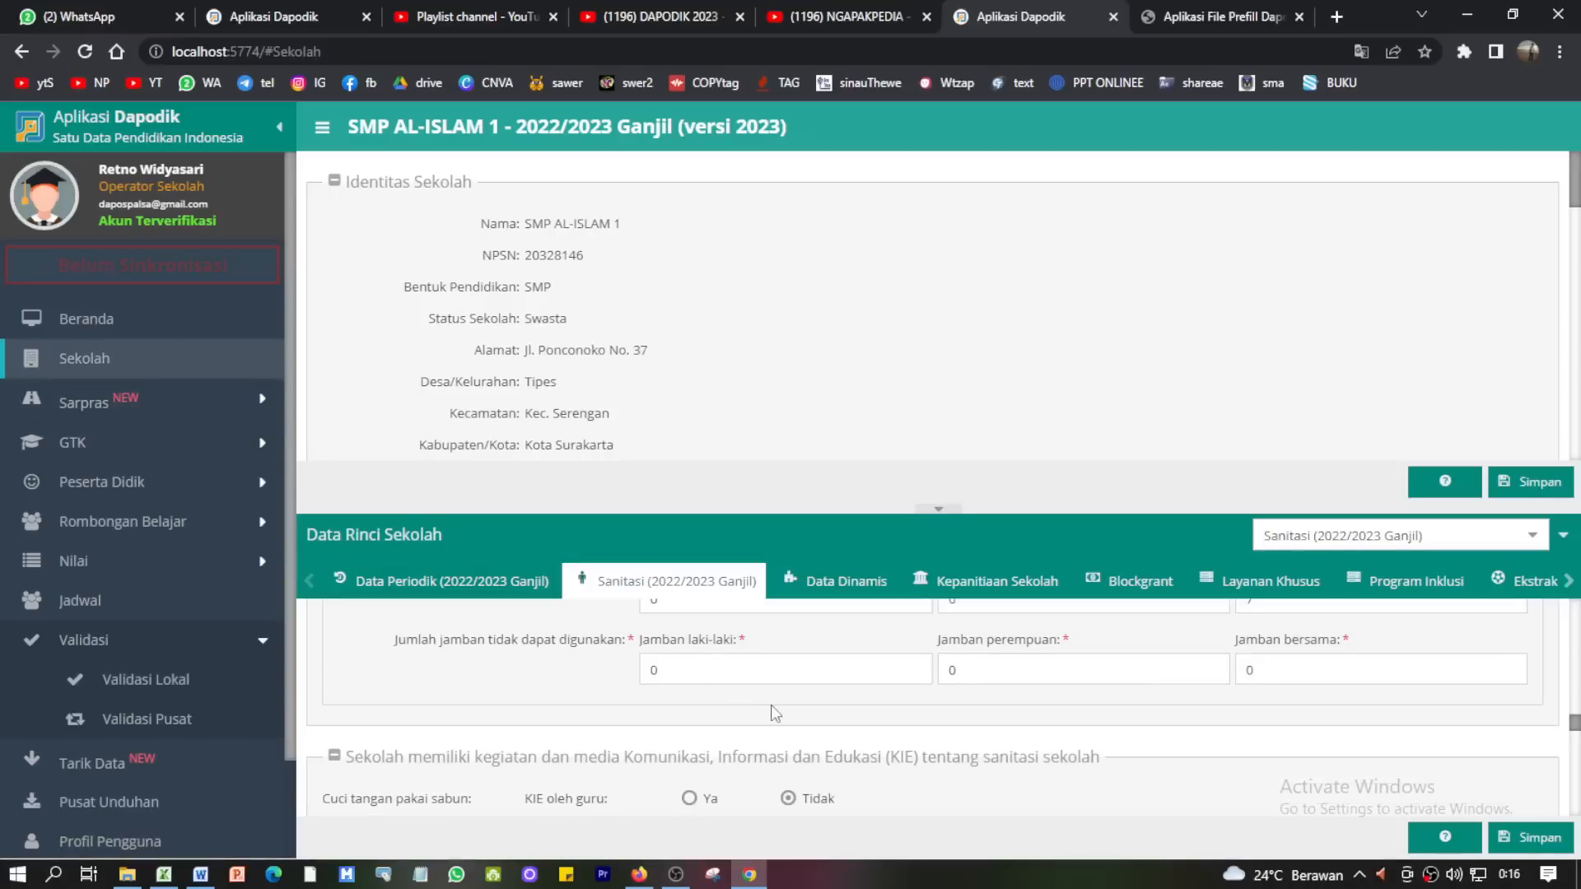
scroll(777, 713, up, 2)
scroll(784, 713, down, 1)
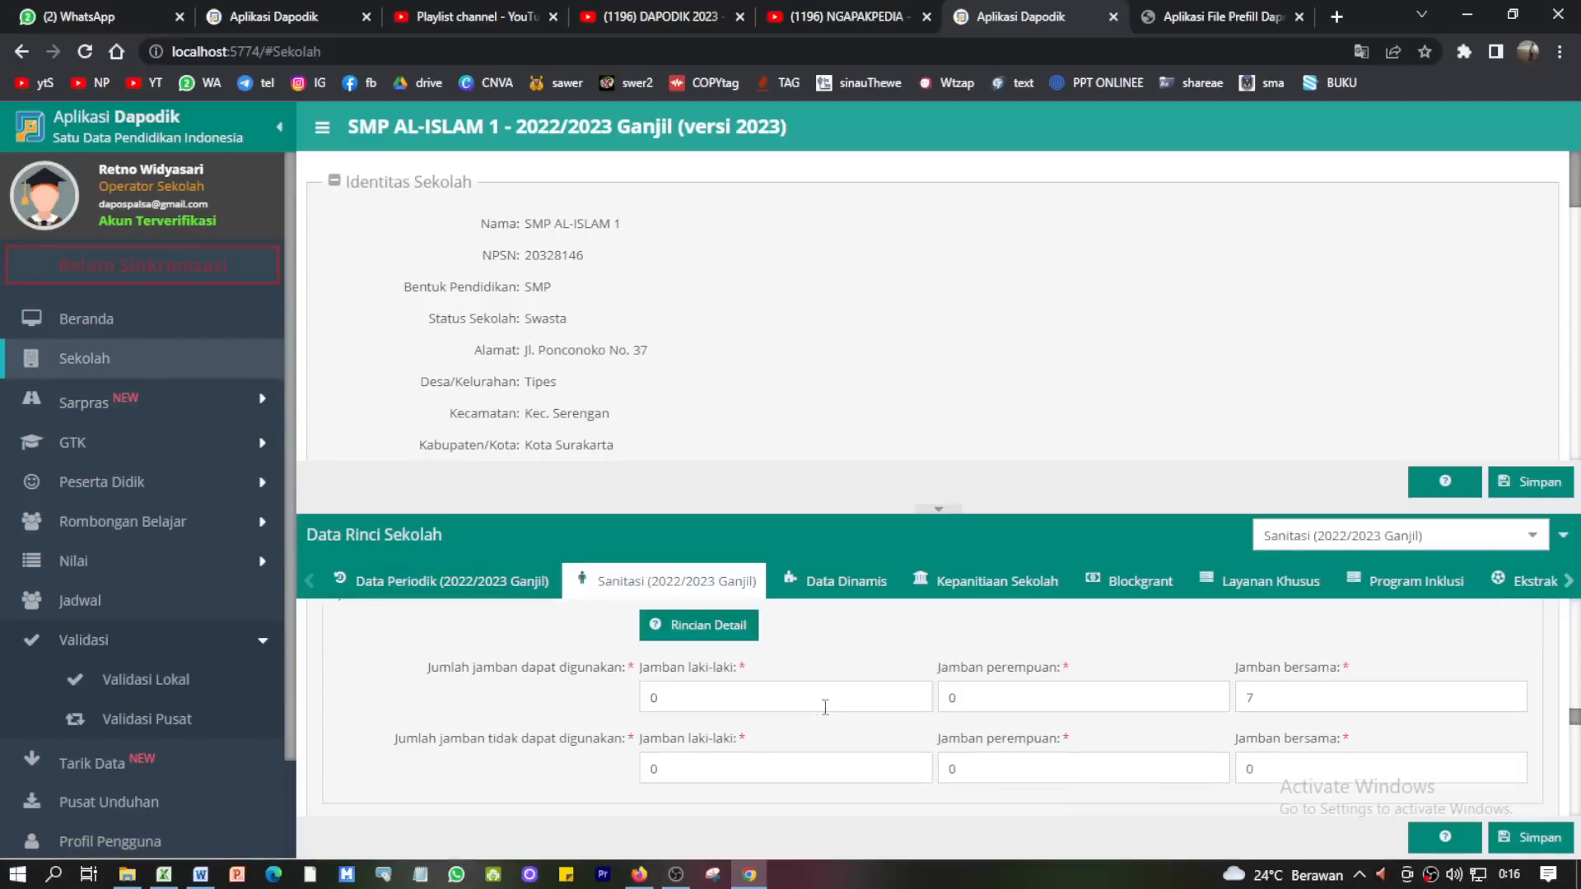
- Try saving Sanitasi, then find the flagged empty Sumber air and Sumber air minum fields
click(1530, 838)
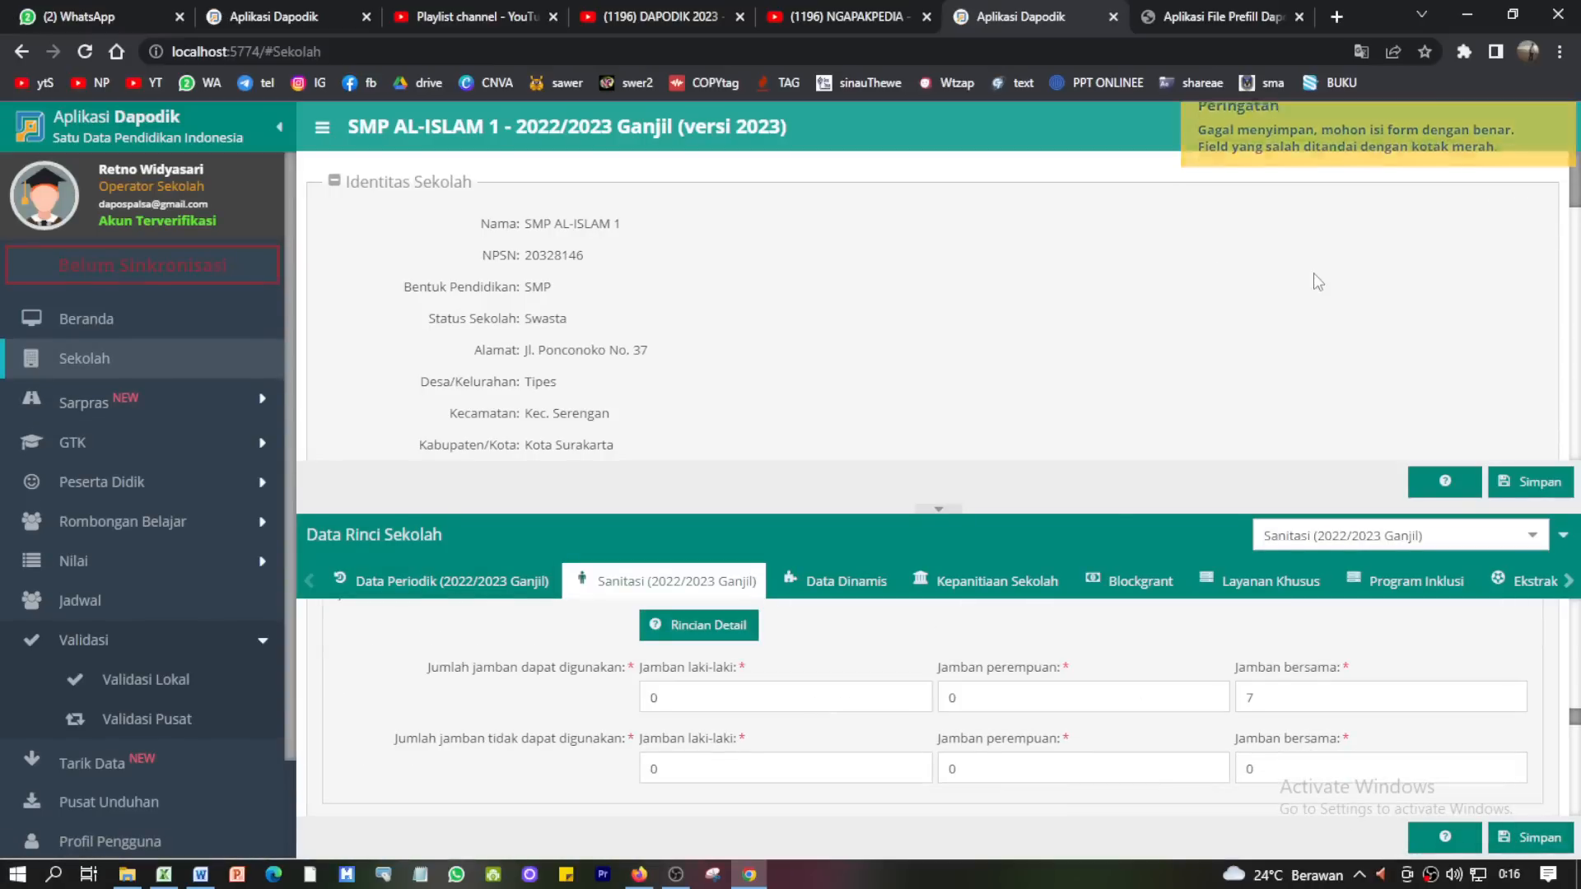
scroll(956, 634, down, 5)
scroll(928, 694, down, 1)
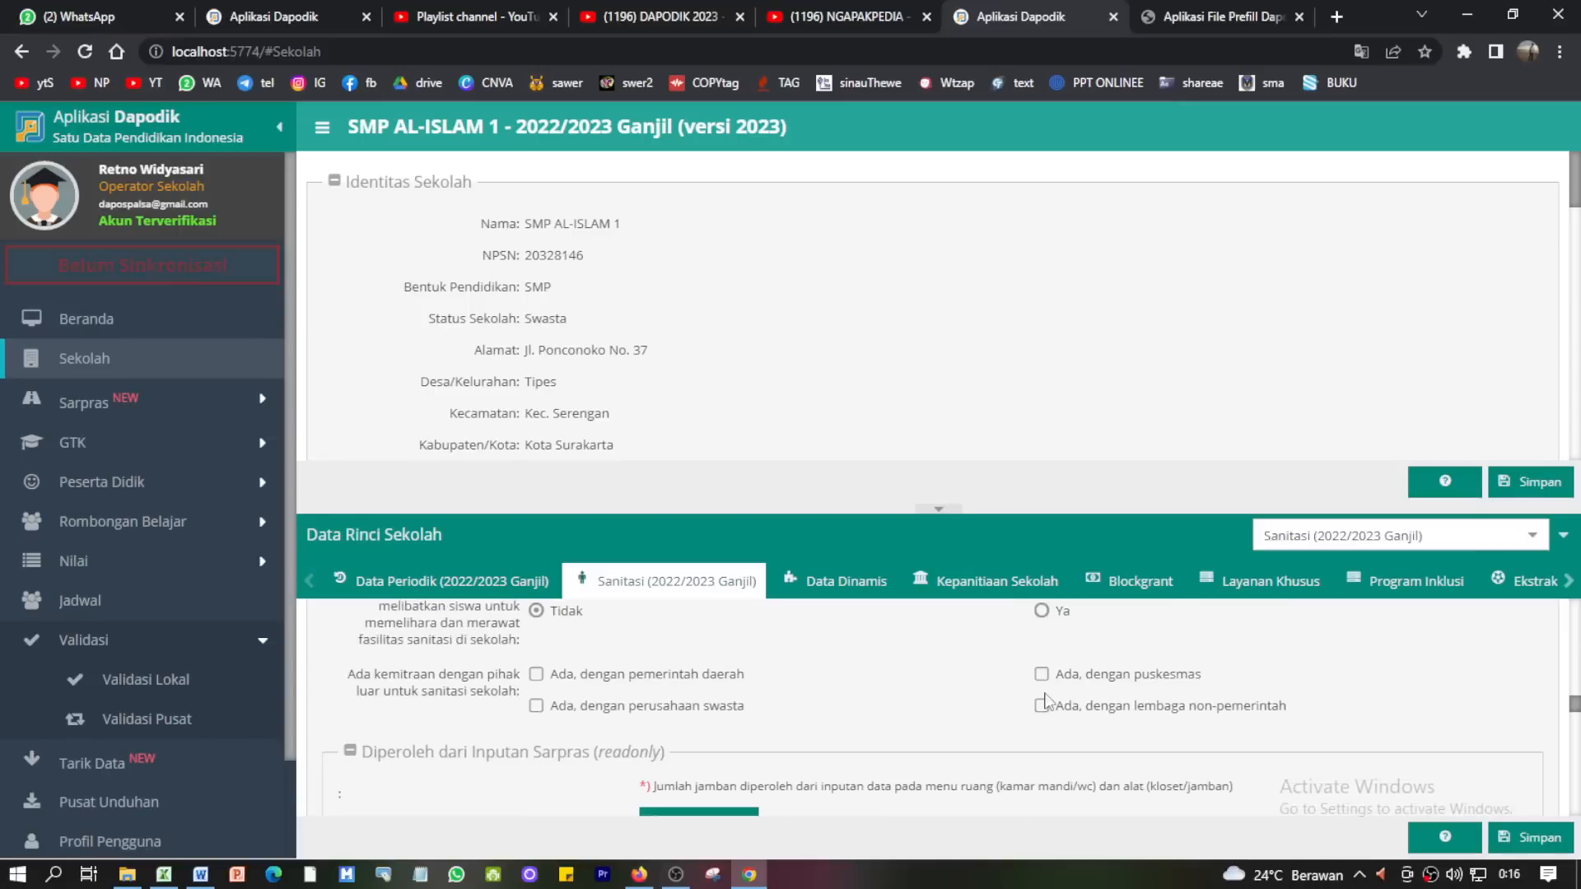
scroll(945, 709, up, 6)
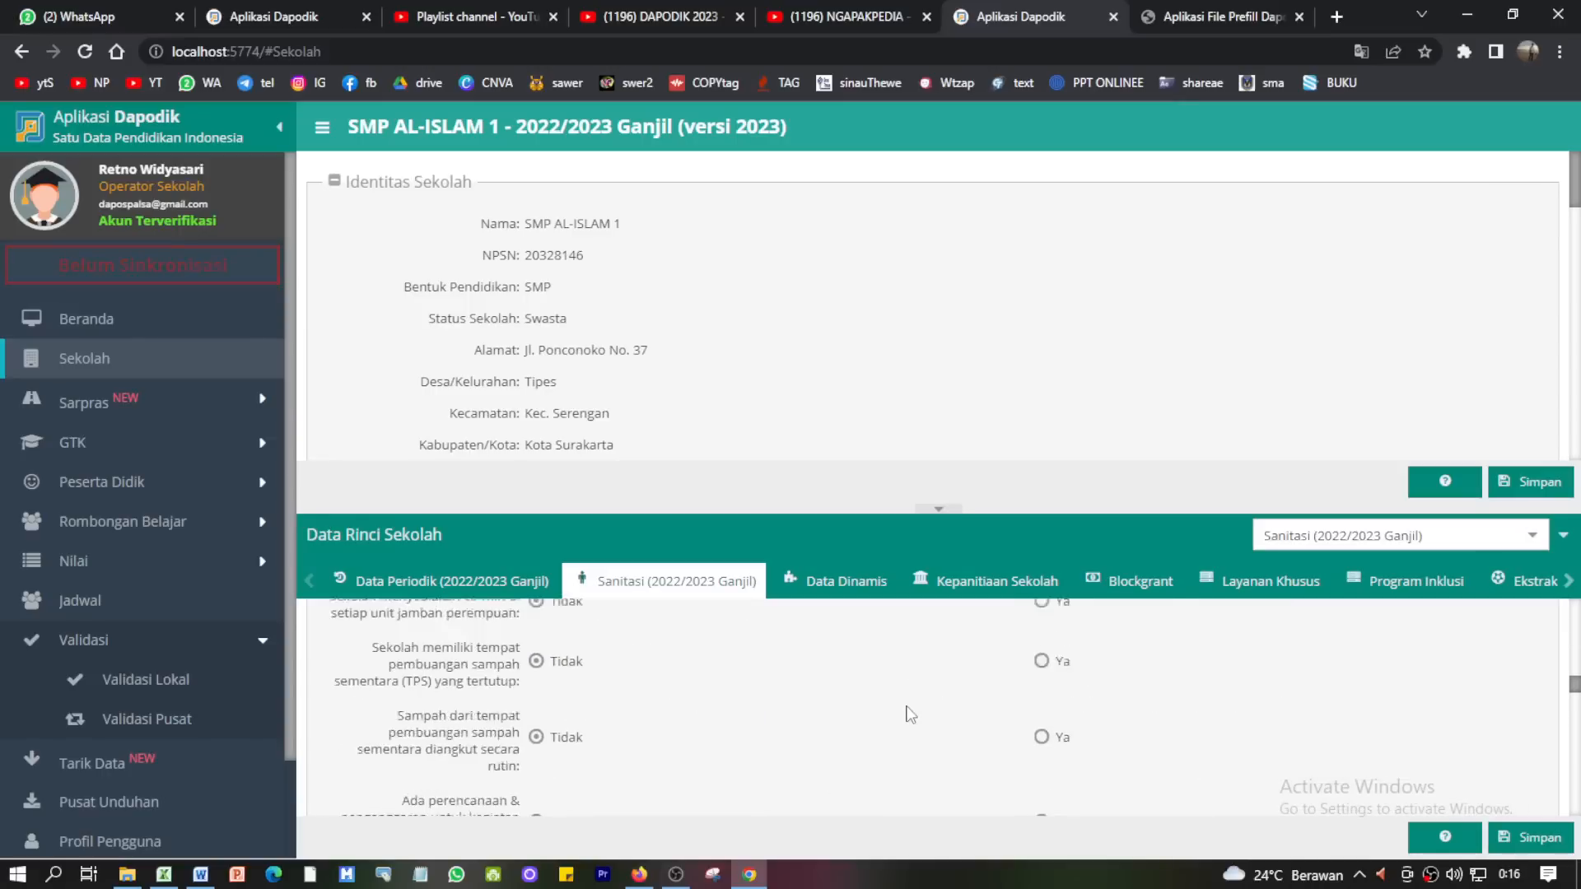
scroll(910, 714, up, 1)
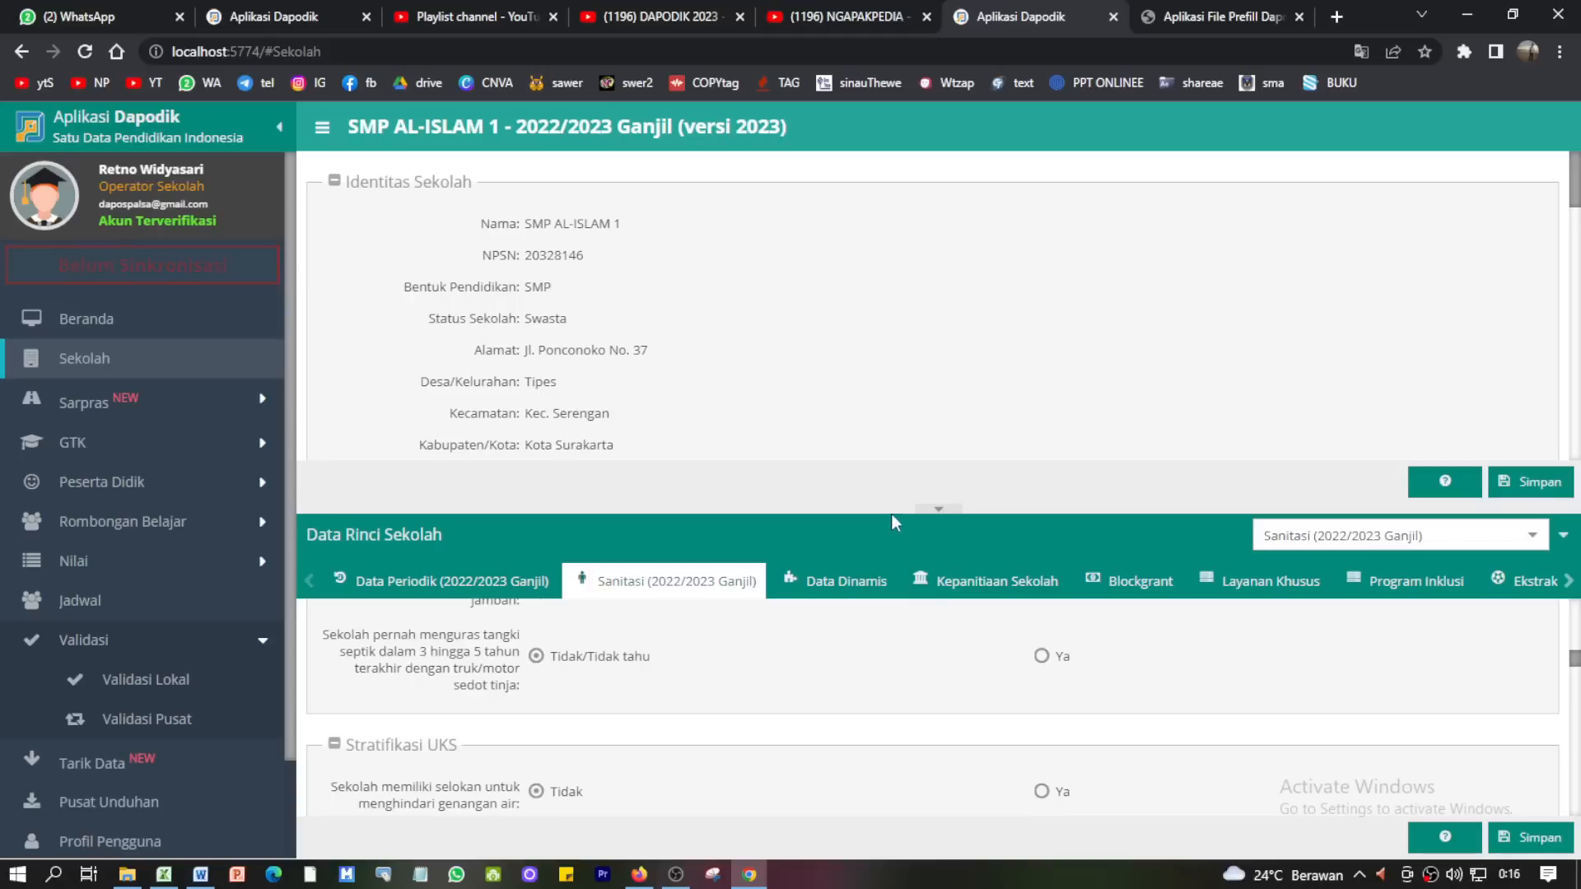
drag(893, 506, 897, 288)
scroll(831, 535, up, 5)
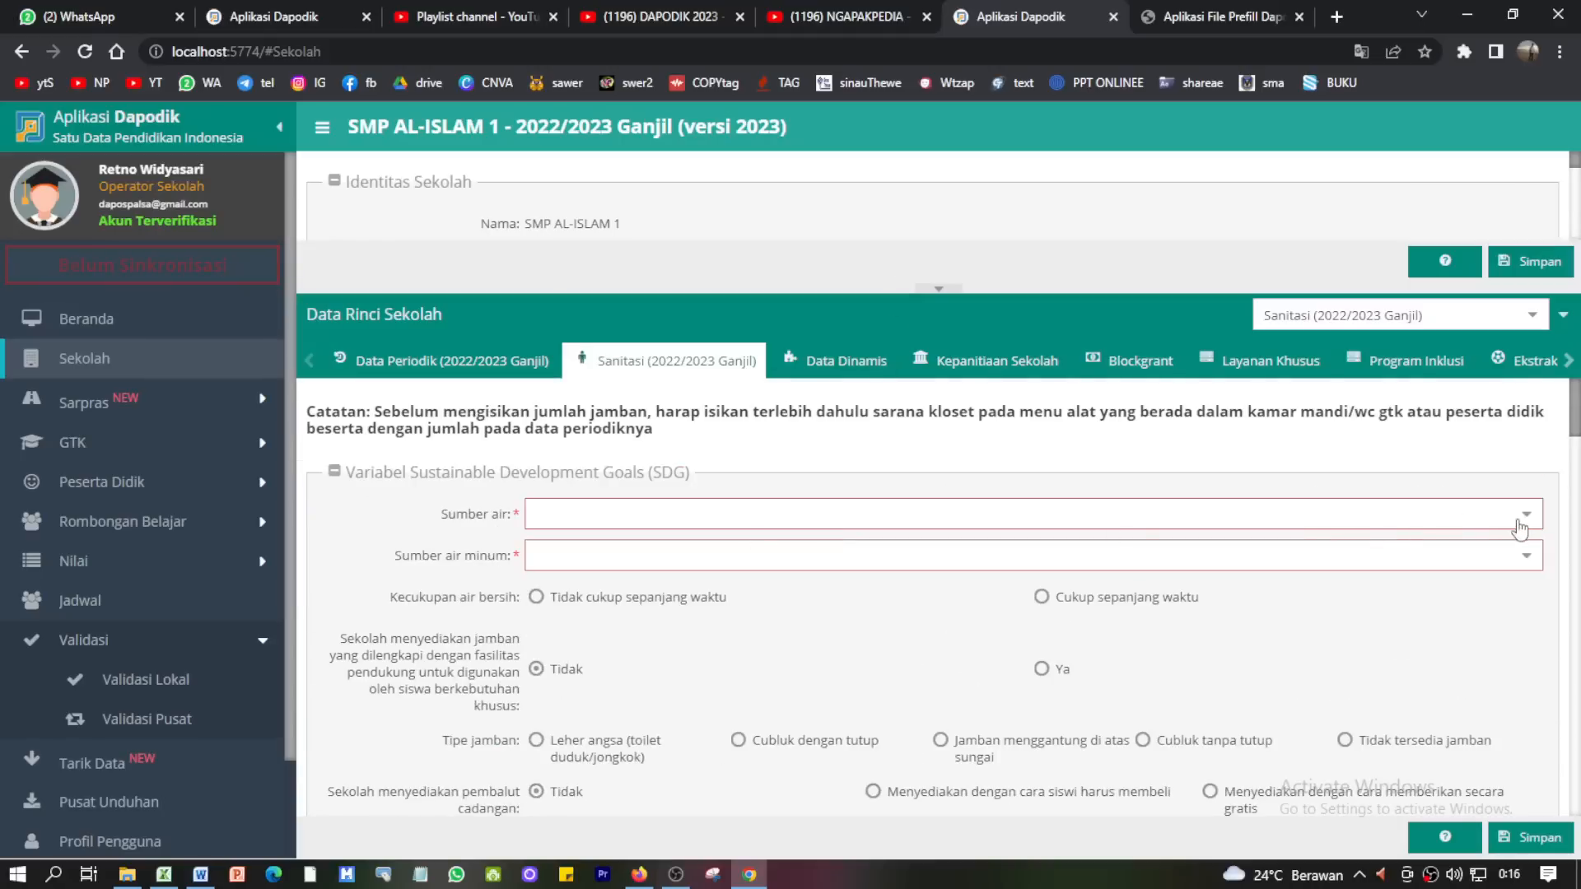
- Set water source to Ledeng/PAM, drinking water to Tidak Ada, and clean water Cukup sepanjang waktu
click(1520, 527)
click(581, 576)
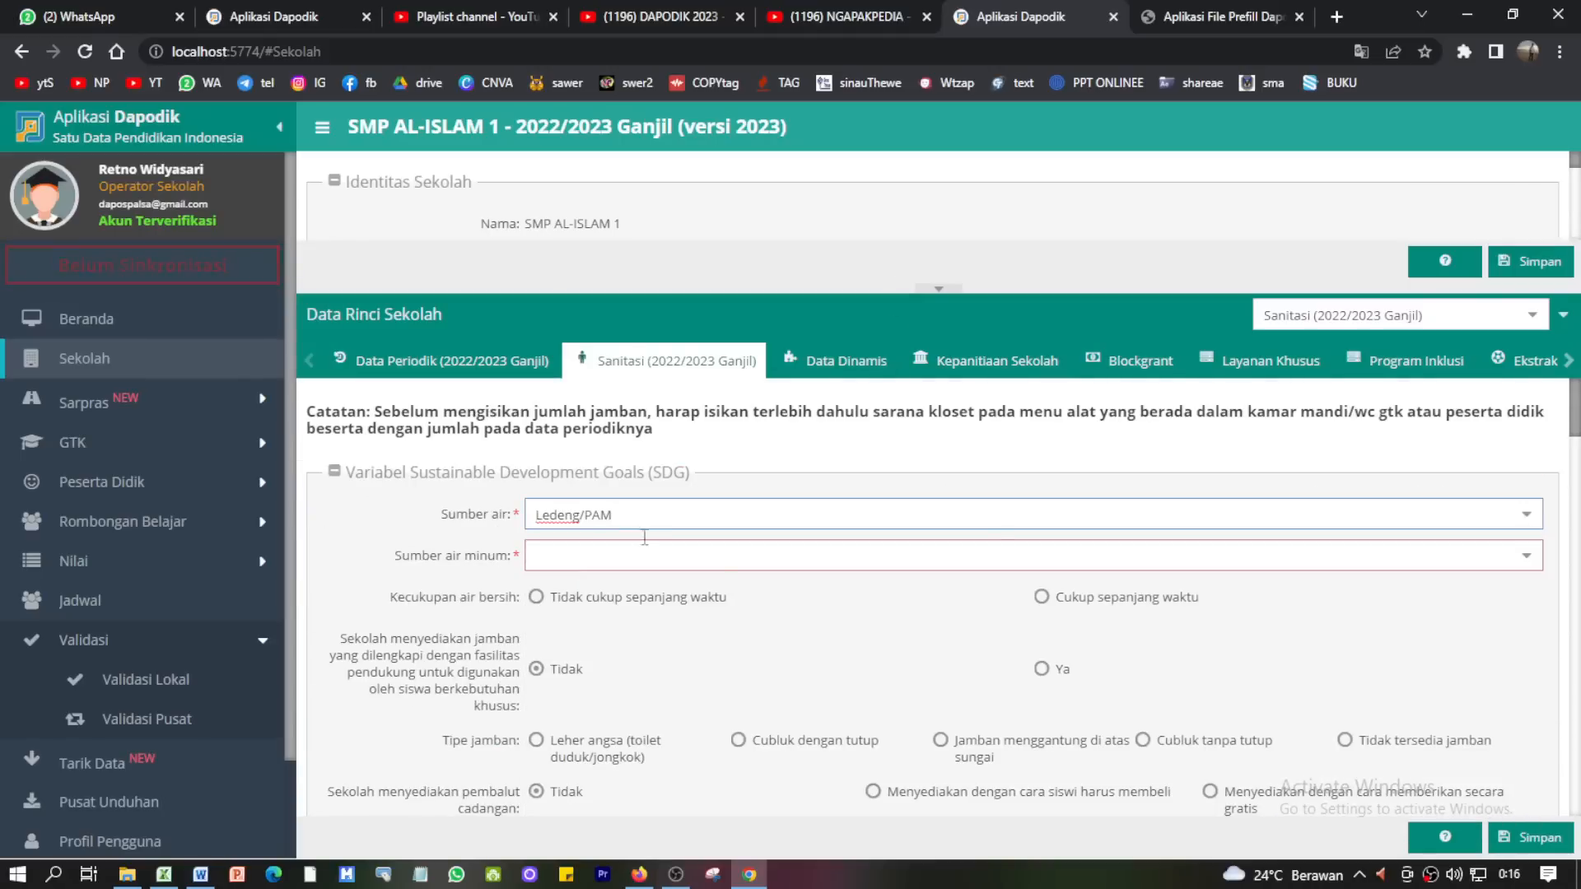
click(1525, 557)
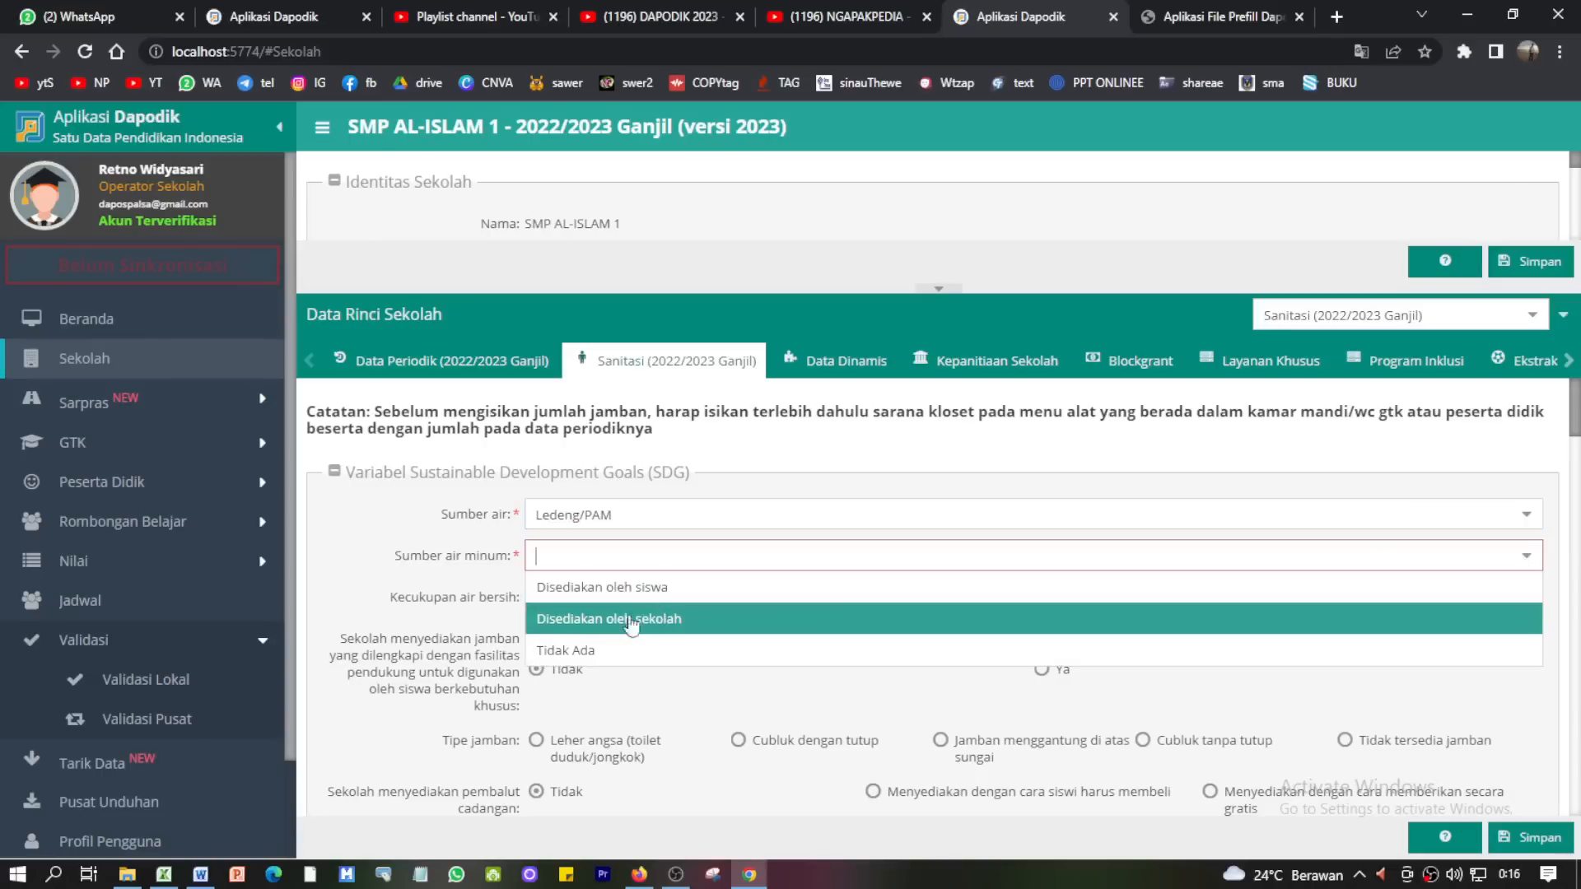
click(581, 650)
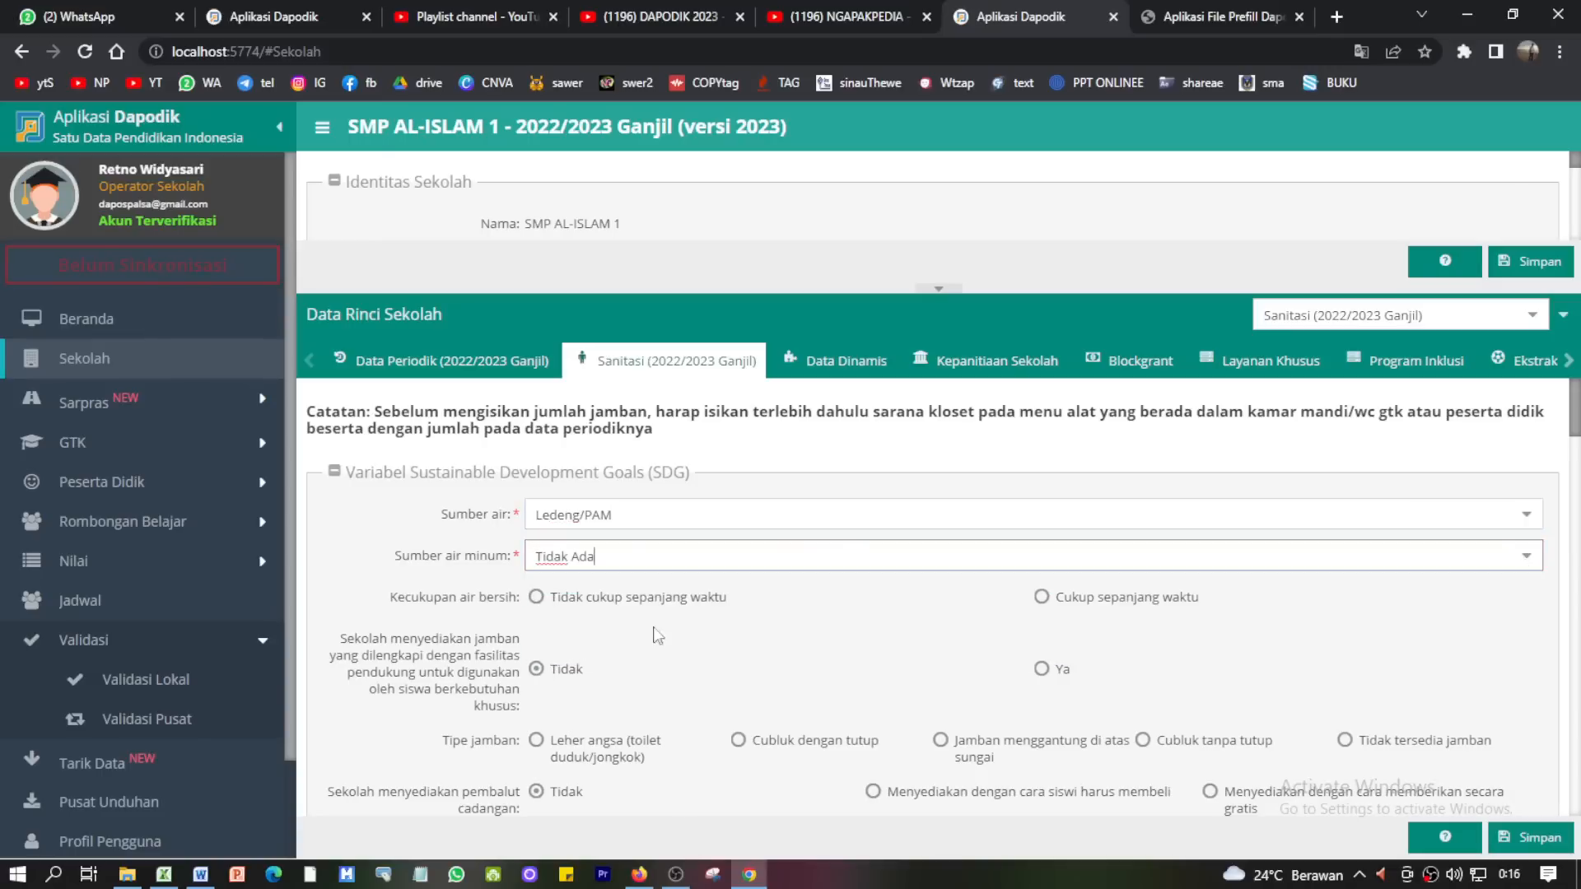
click(1056, 607)
- Choose wastewater to septic tank/IPAL, save the Sanitasi data, and return to Beranda
scroll(726, 658, down, 1)
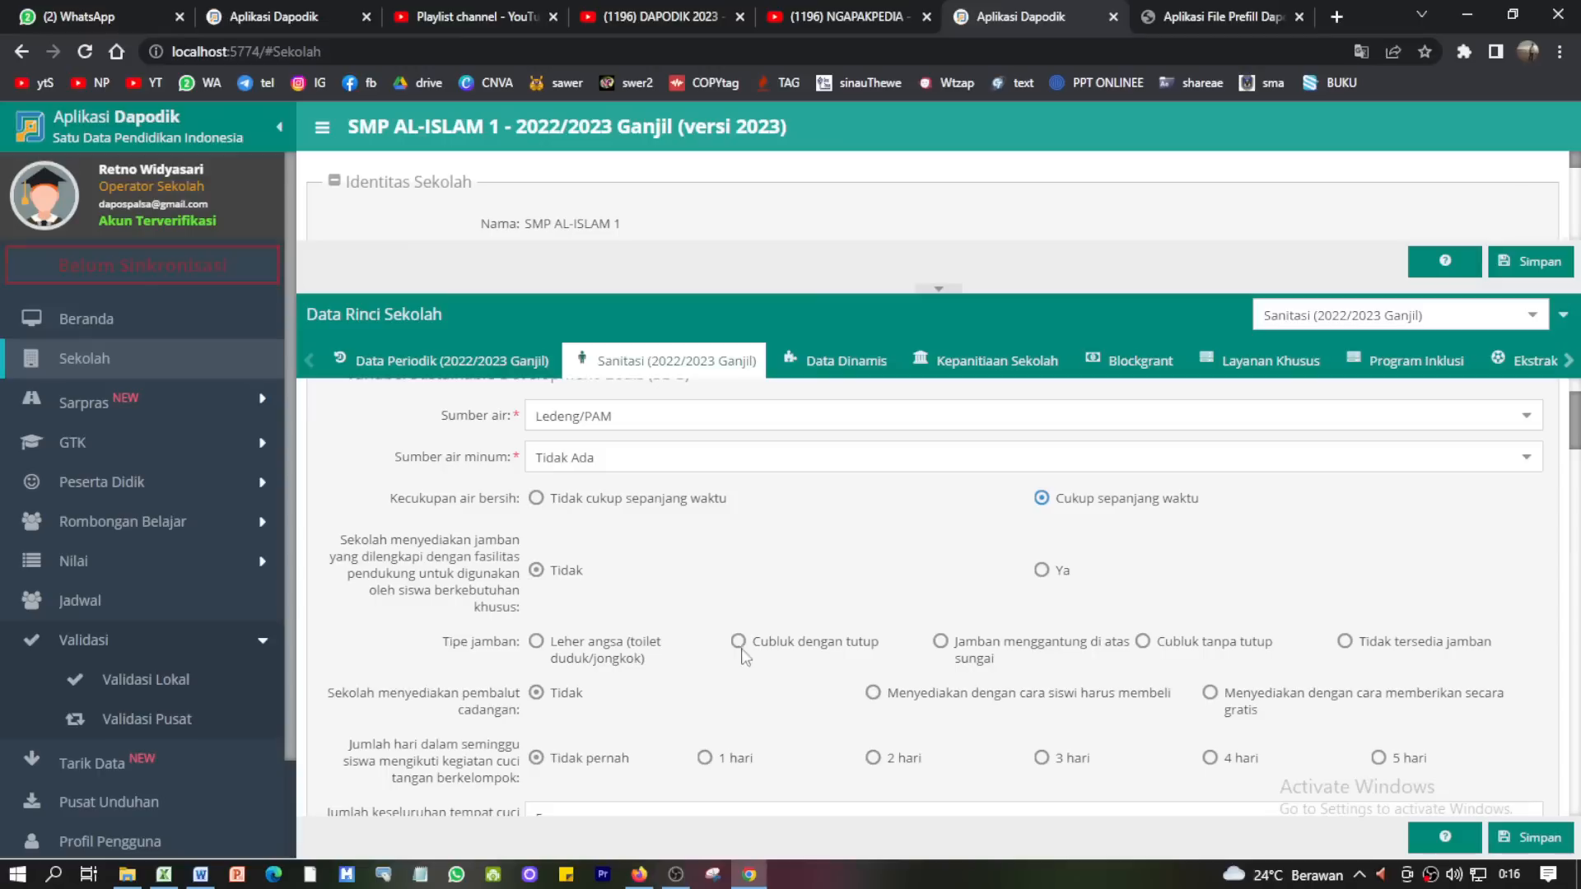
scroll(799, 662, down, 4)
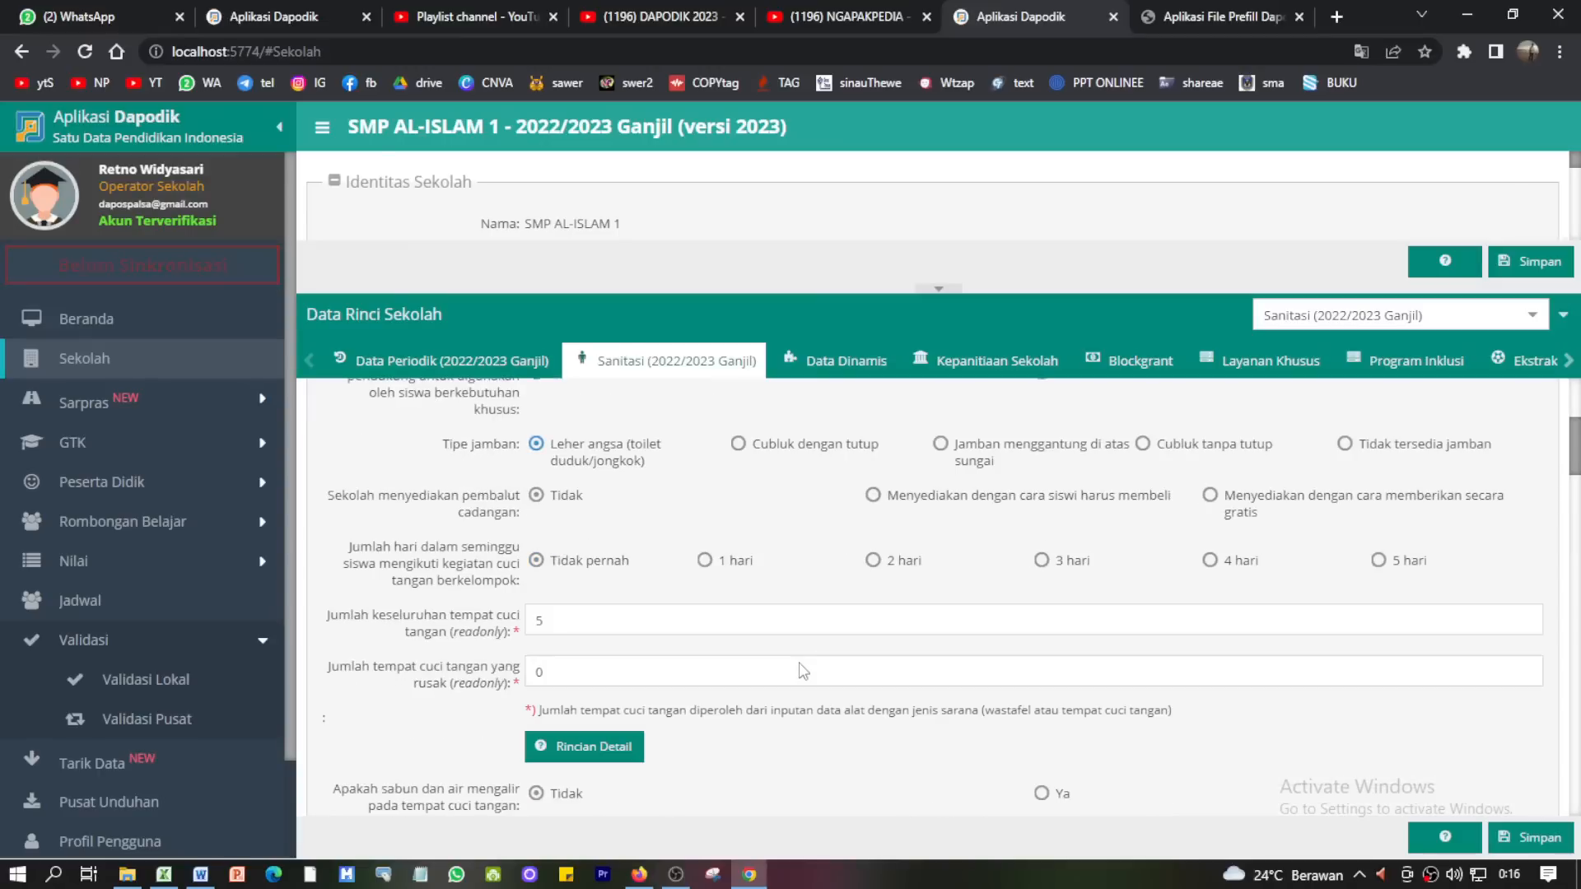
scroll(799, 662, down, 2)
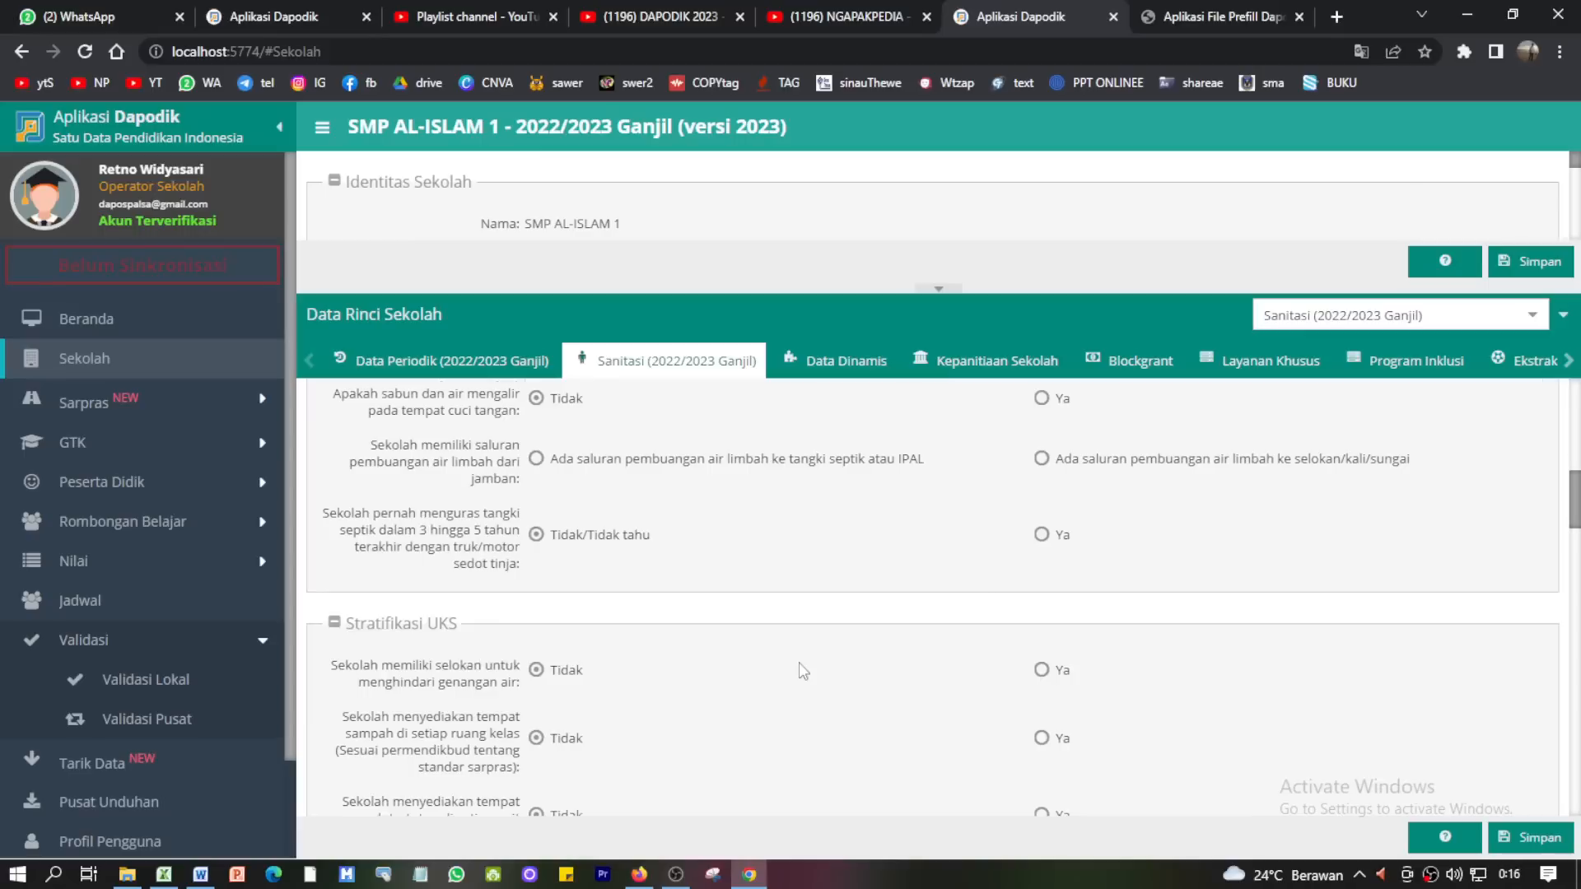
click(1042, 459)
scroll(898, 527, down, 1)
scroll(947, 581, down, 5)
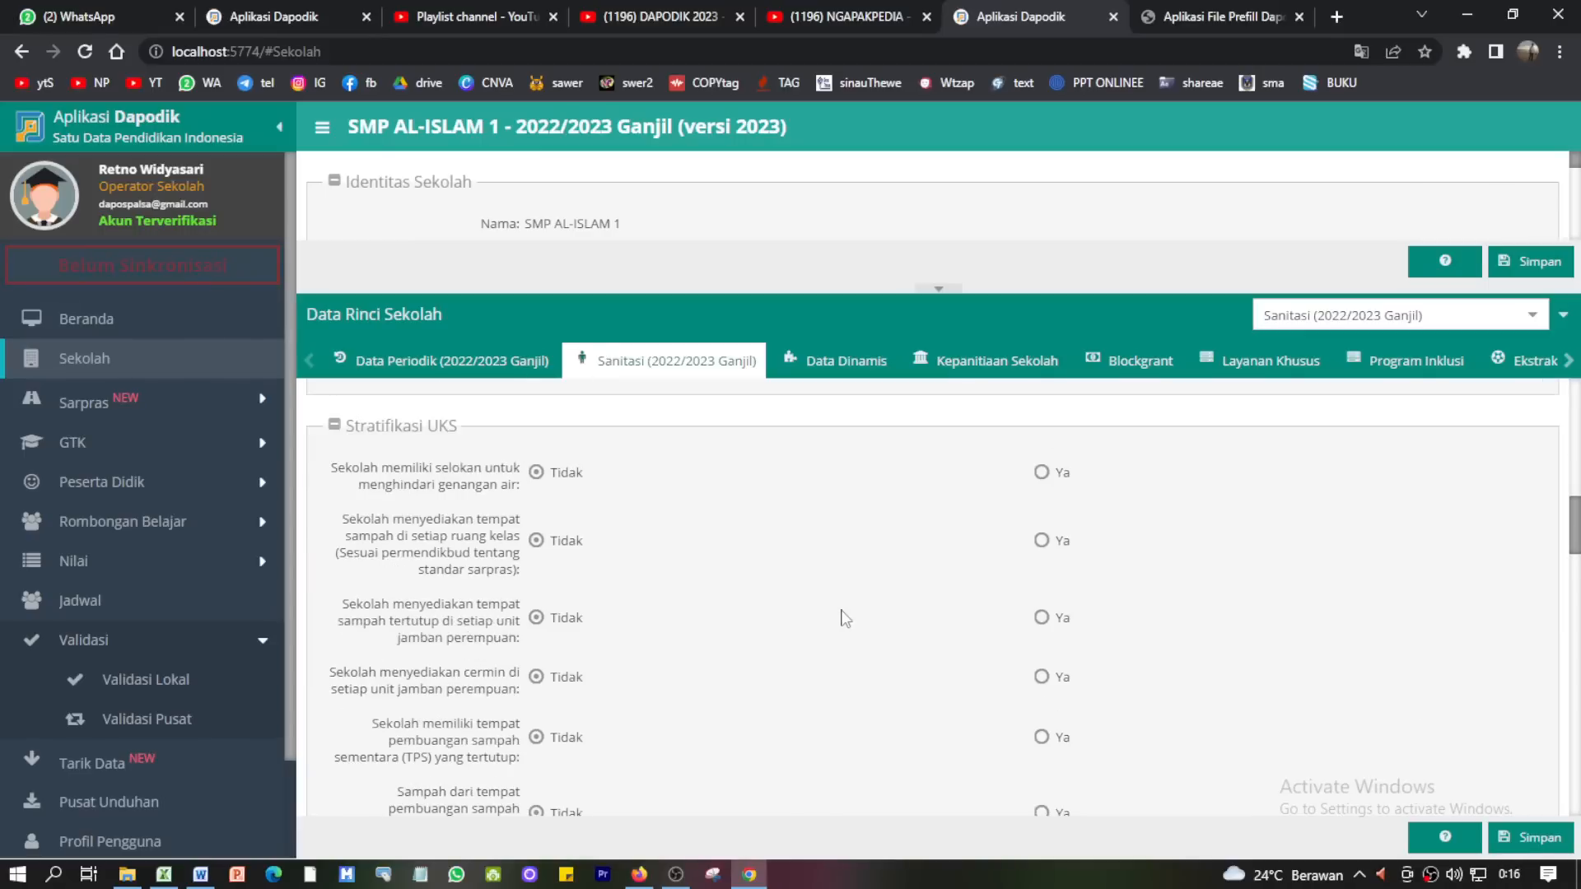
scroll(964, 598, down, 8)
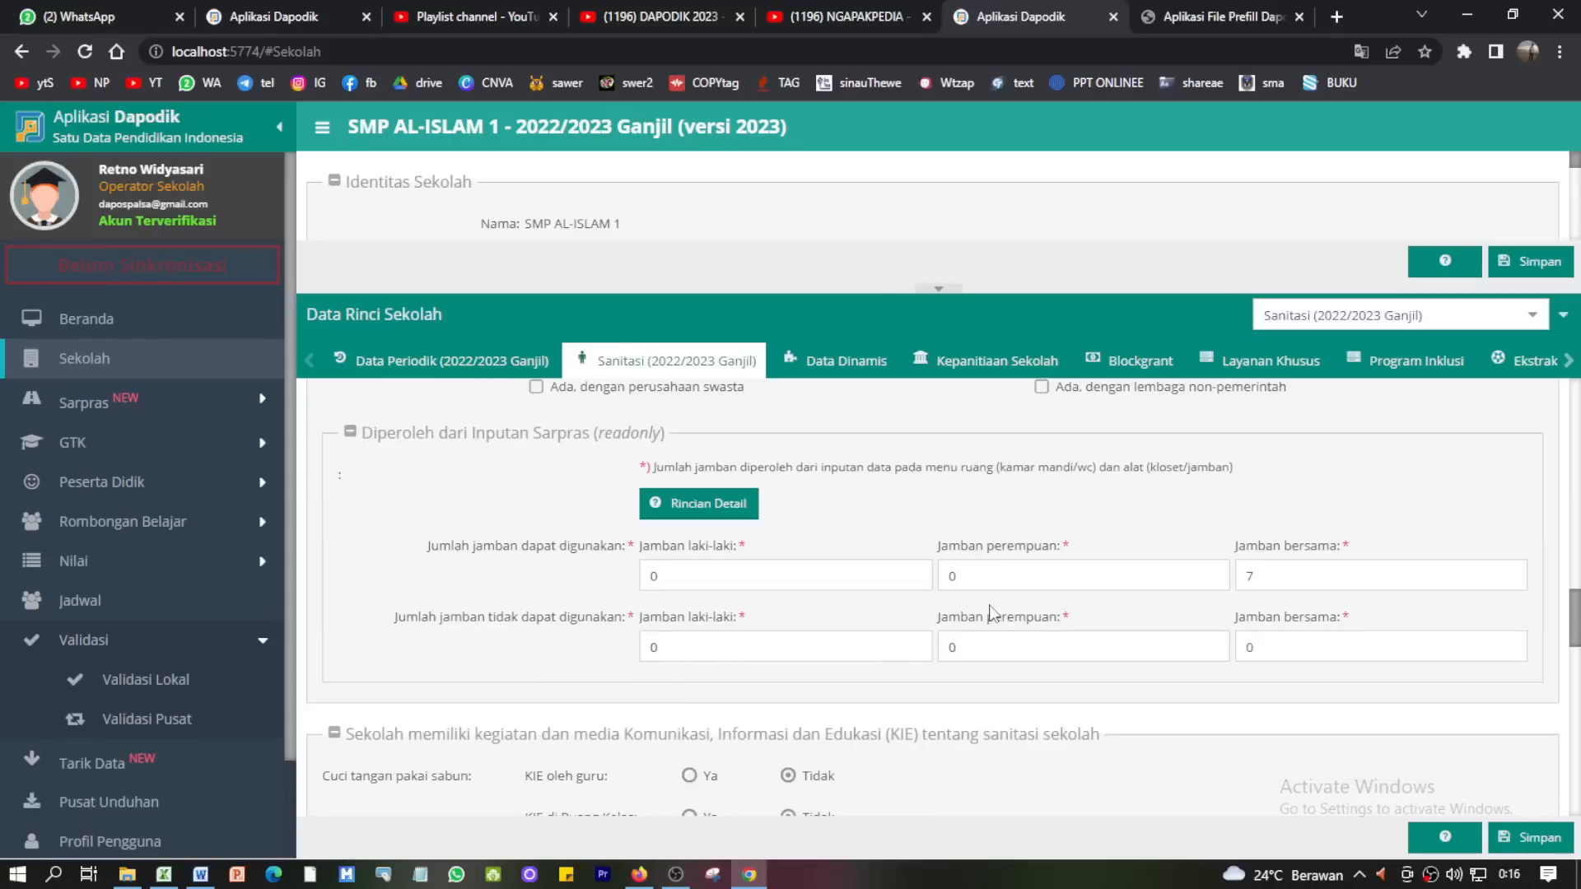
scroll(1087, 665, down, 5)
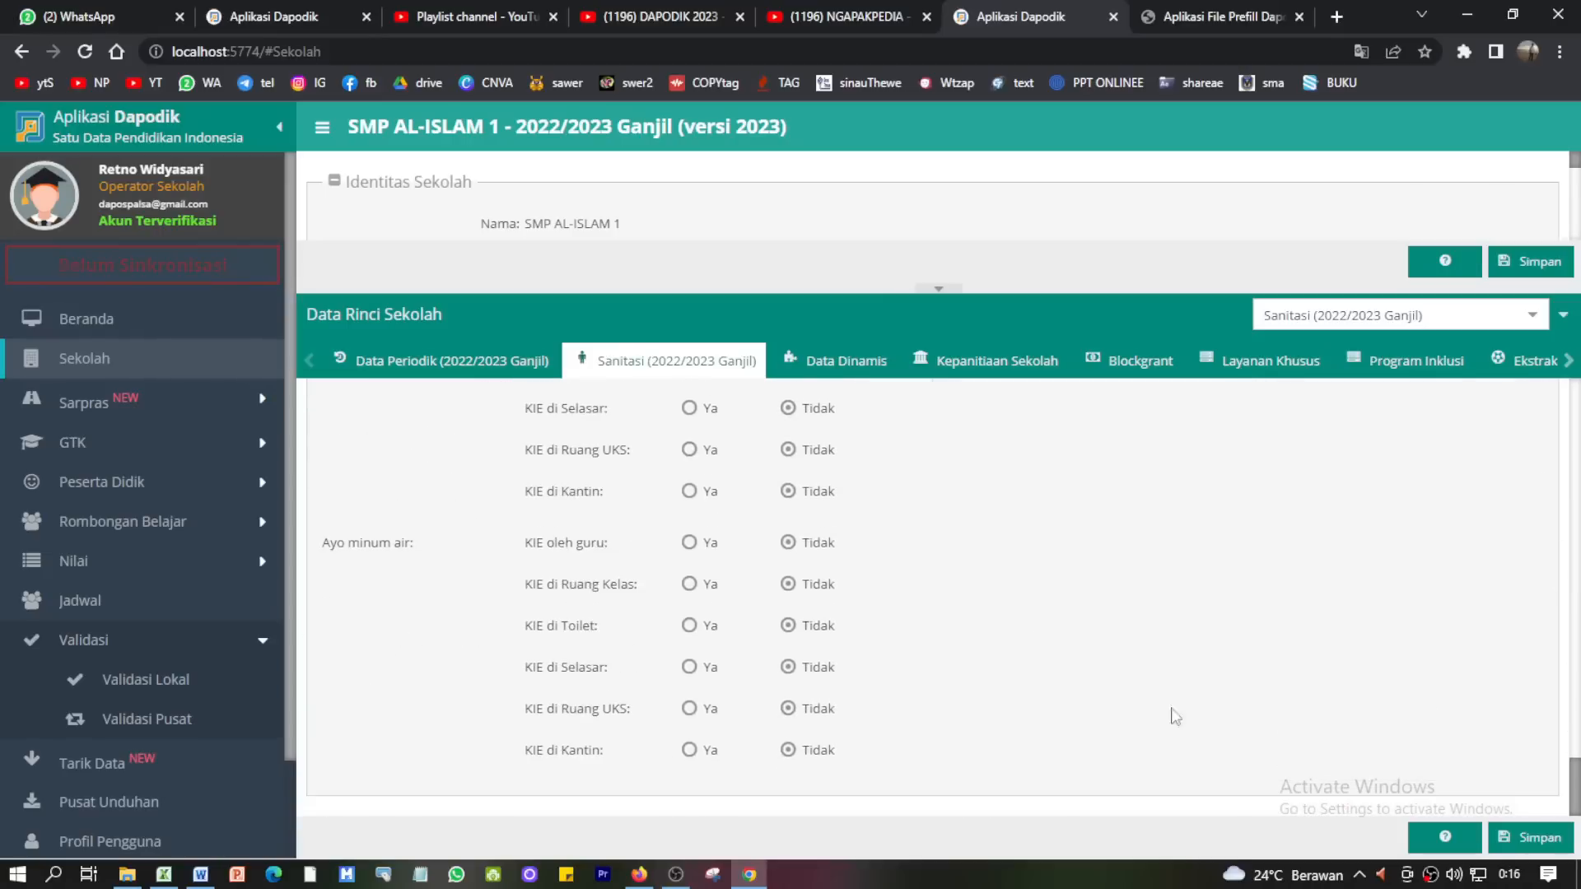
click(1528, 844)
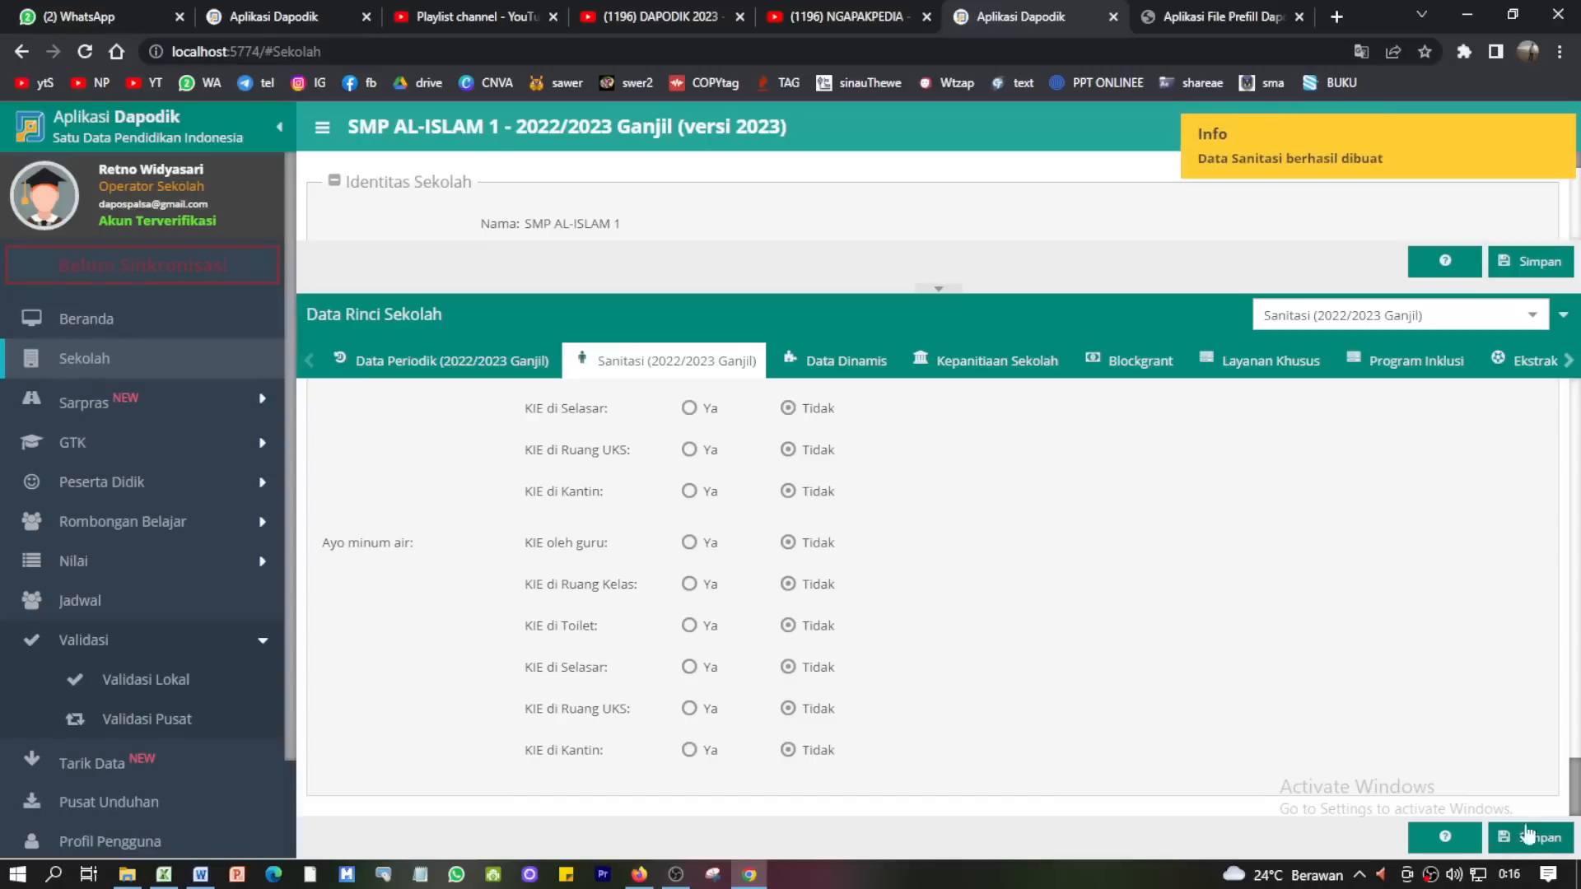
click(86, 320)
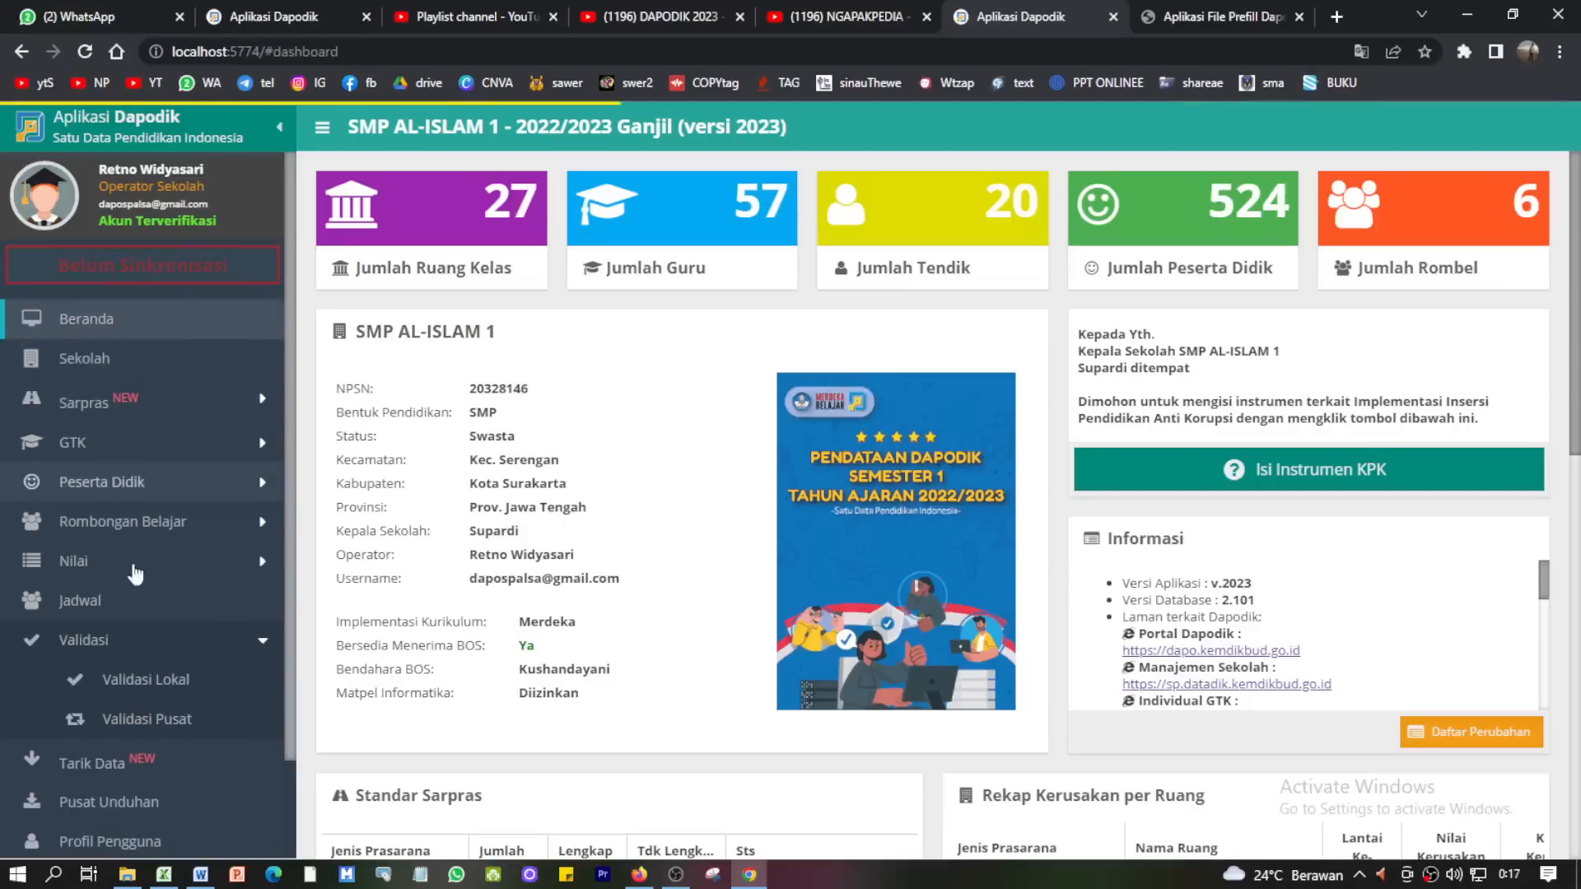
- Refresh Validasi Lokal (1 invalid, 1 warning), then open Isi Instrumen KPK from Beranda
click(136, 680)
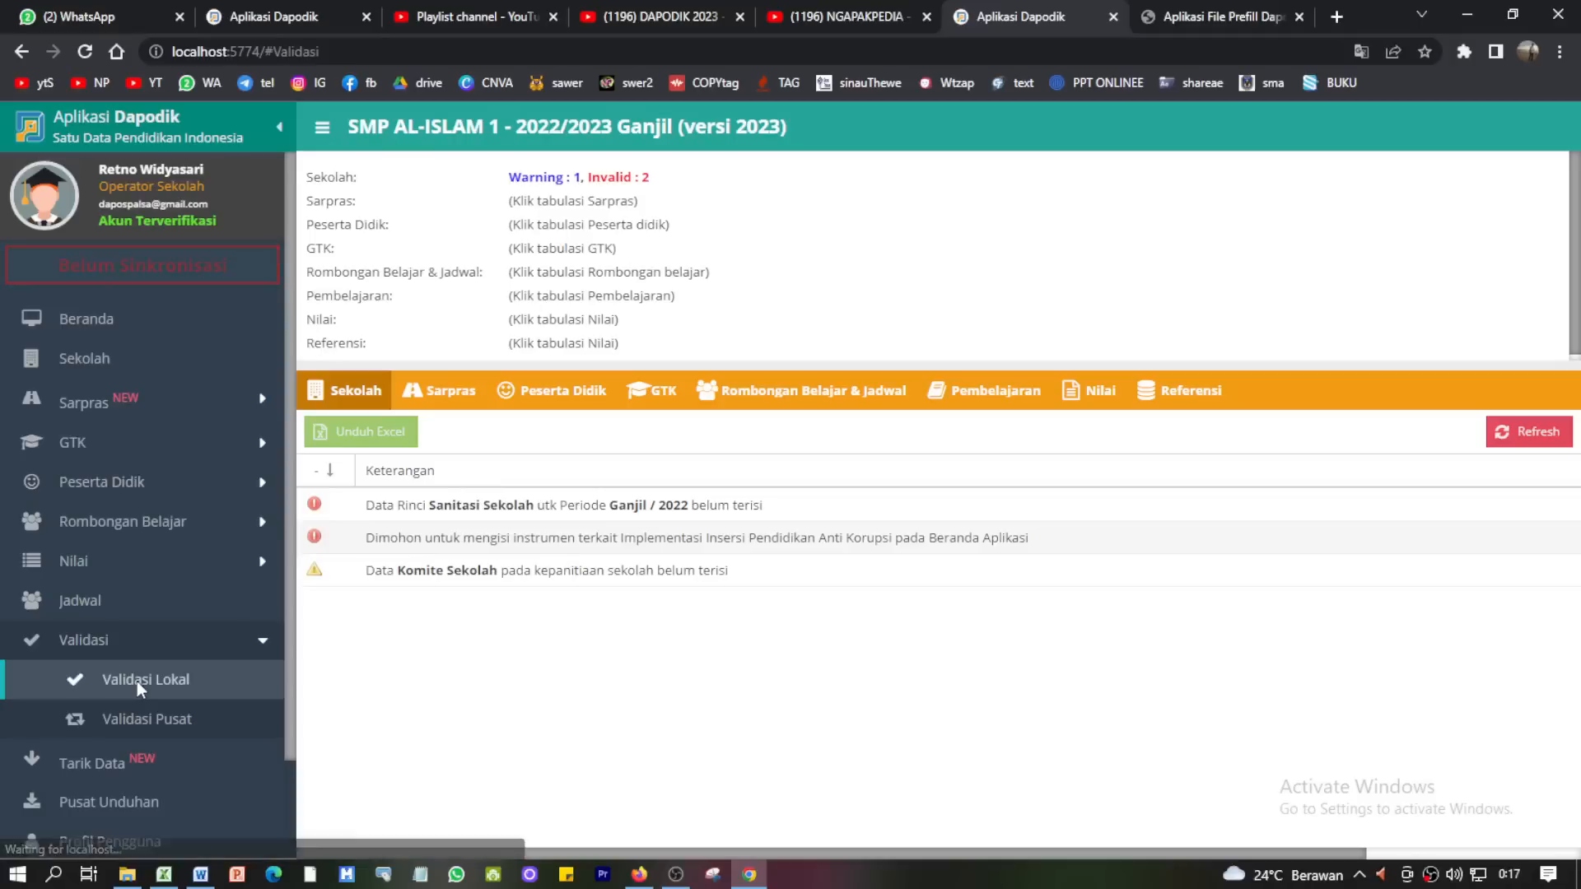
click(1548, 435)
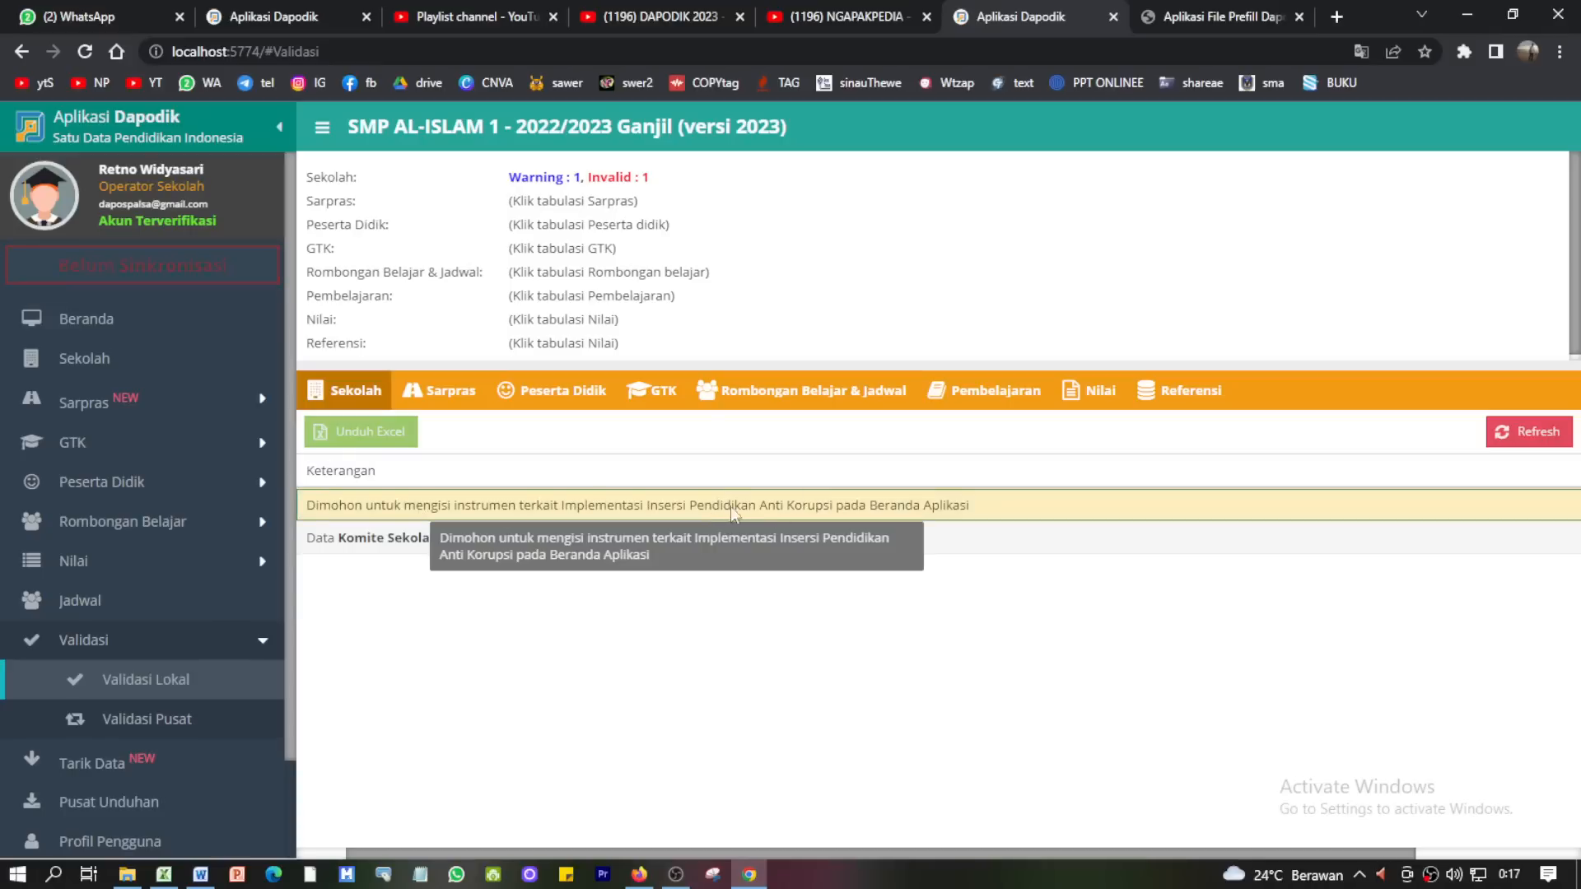
click(93, 318)
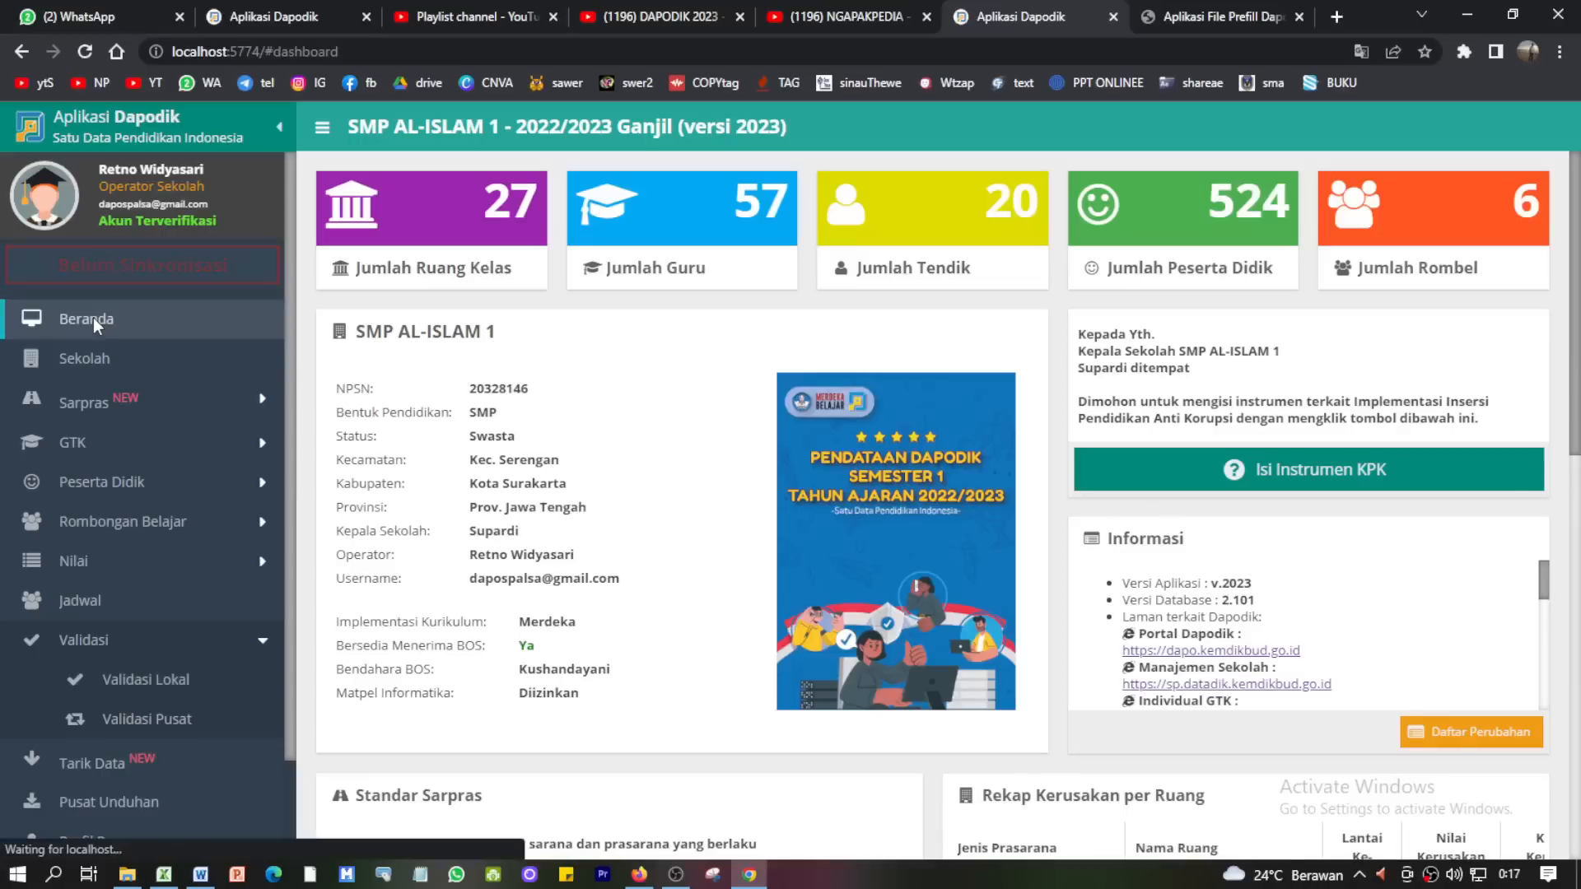
click(1320, 481)
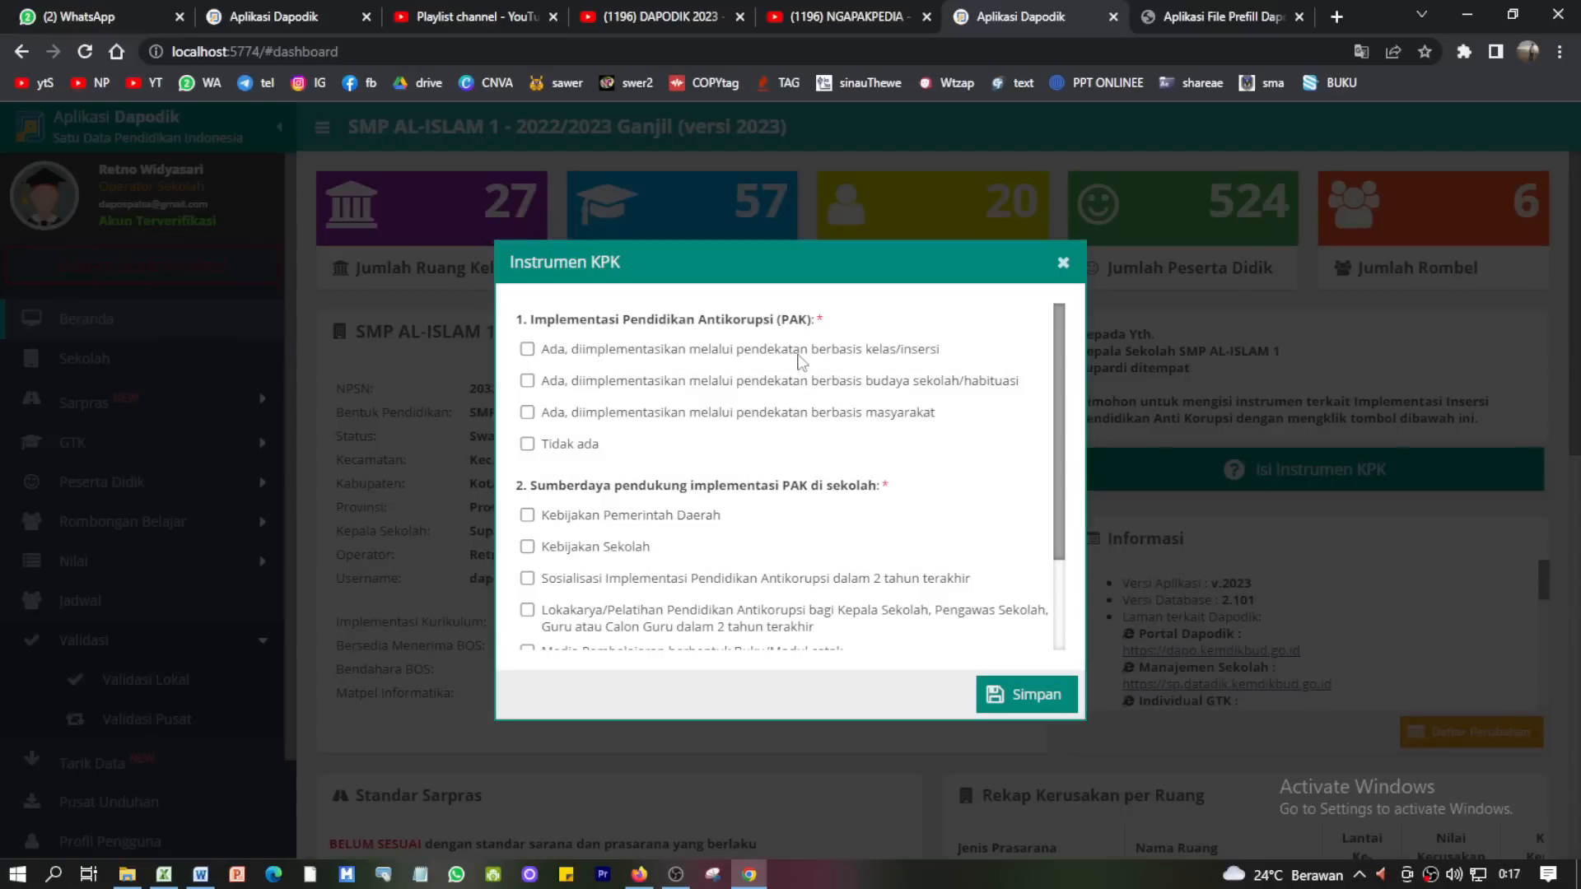
- Answer the KPK implementation question with school-culture/habituation, clearing the Tidak ada choice
click(856, 354)
click(572, 447)
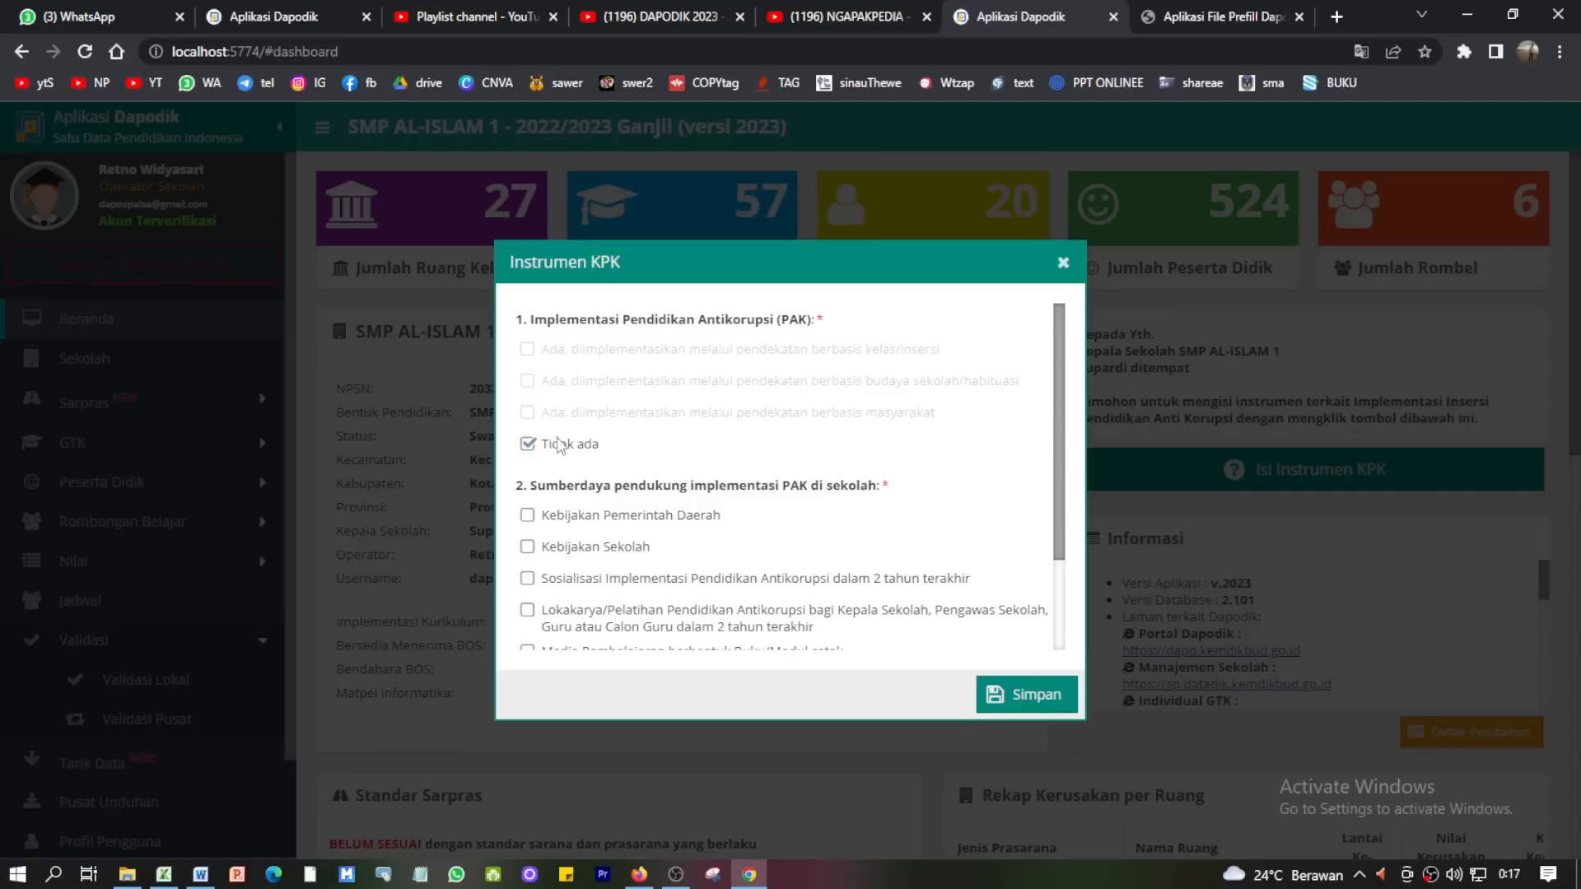
click(554, 444)
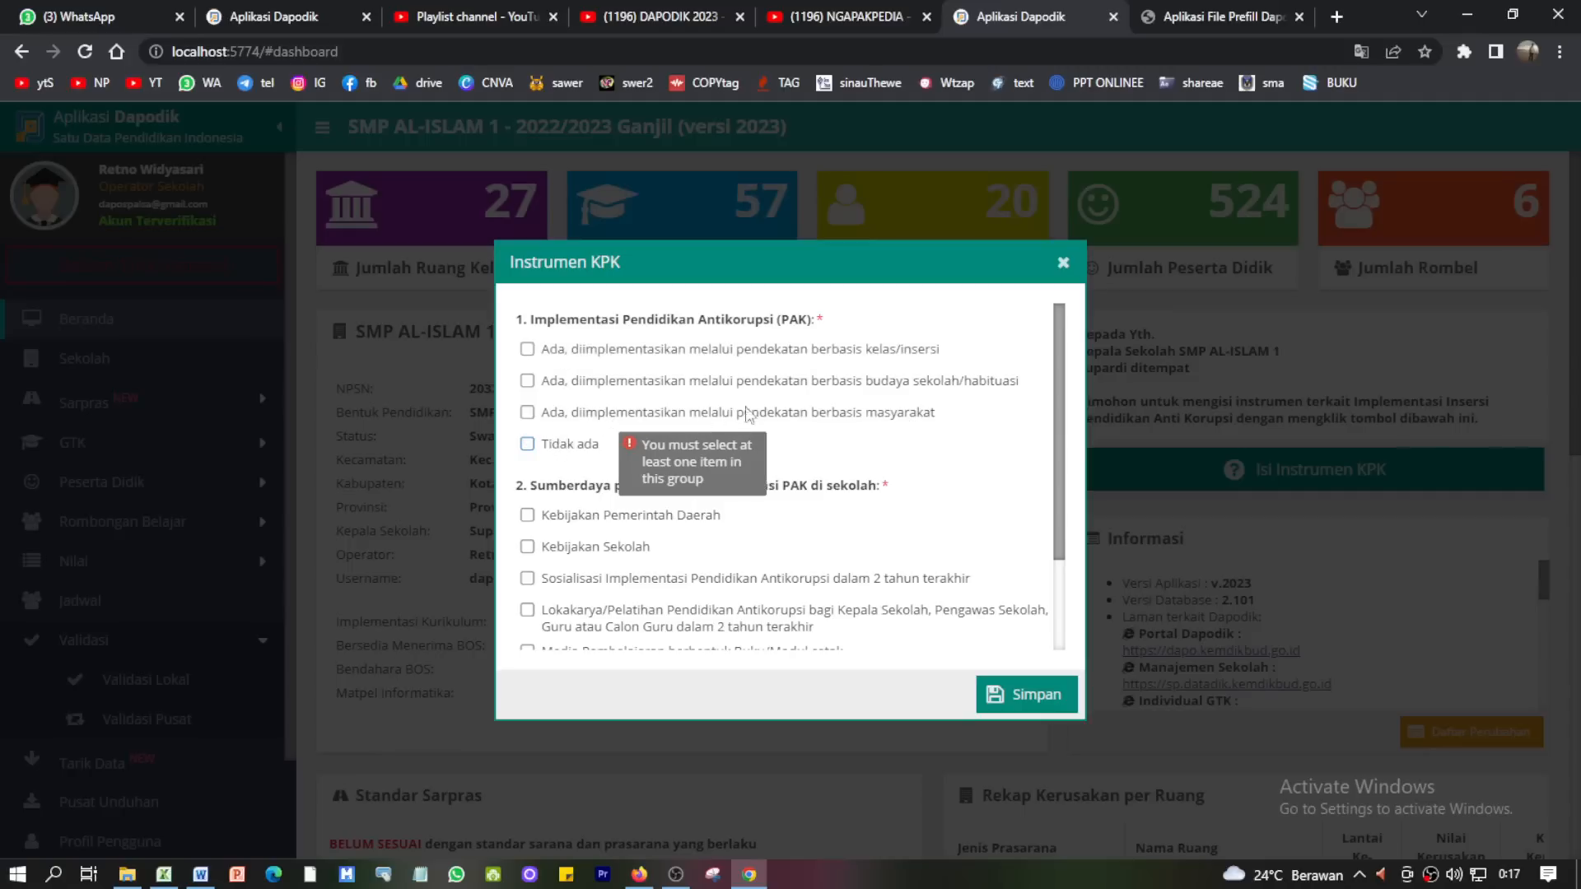
click(891, 382)
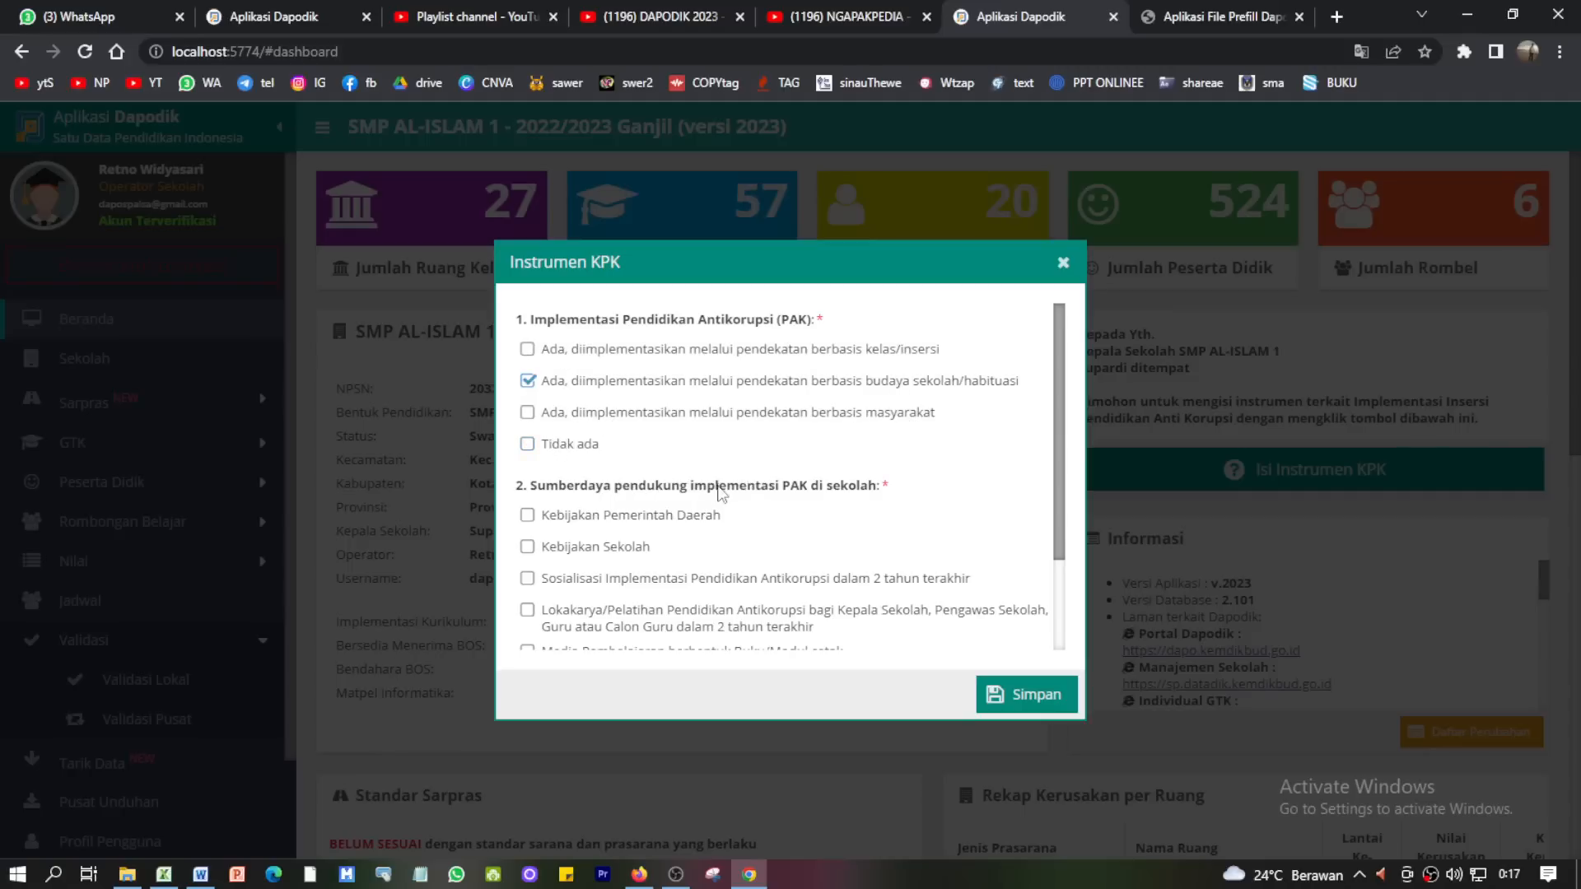
scroll(719, 490, down, 1)
scroll(791, 502, down, 1)
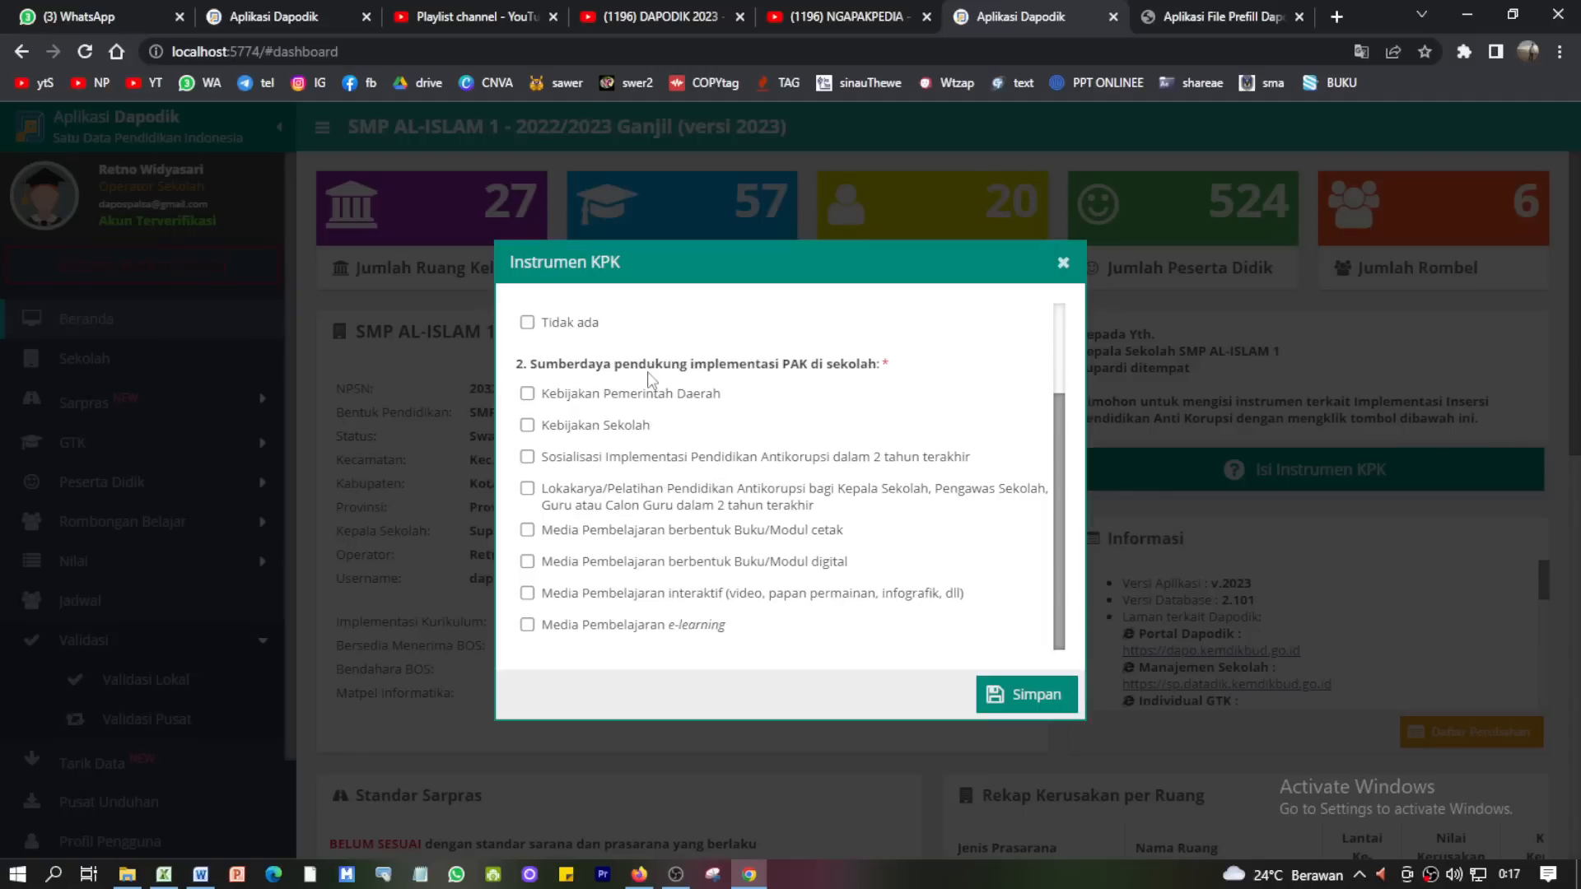
- Tick Kebijakan Sekolah as supporting resource, save the answers, and close the questionnaire
click(594, 427)
click(1017, 699)
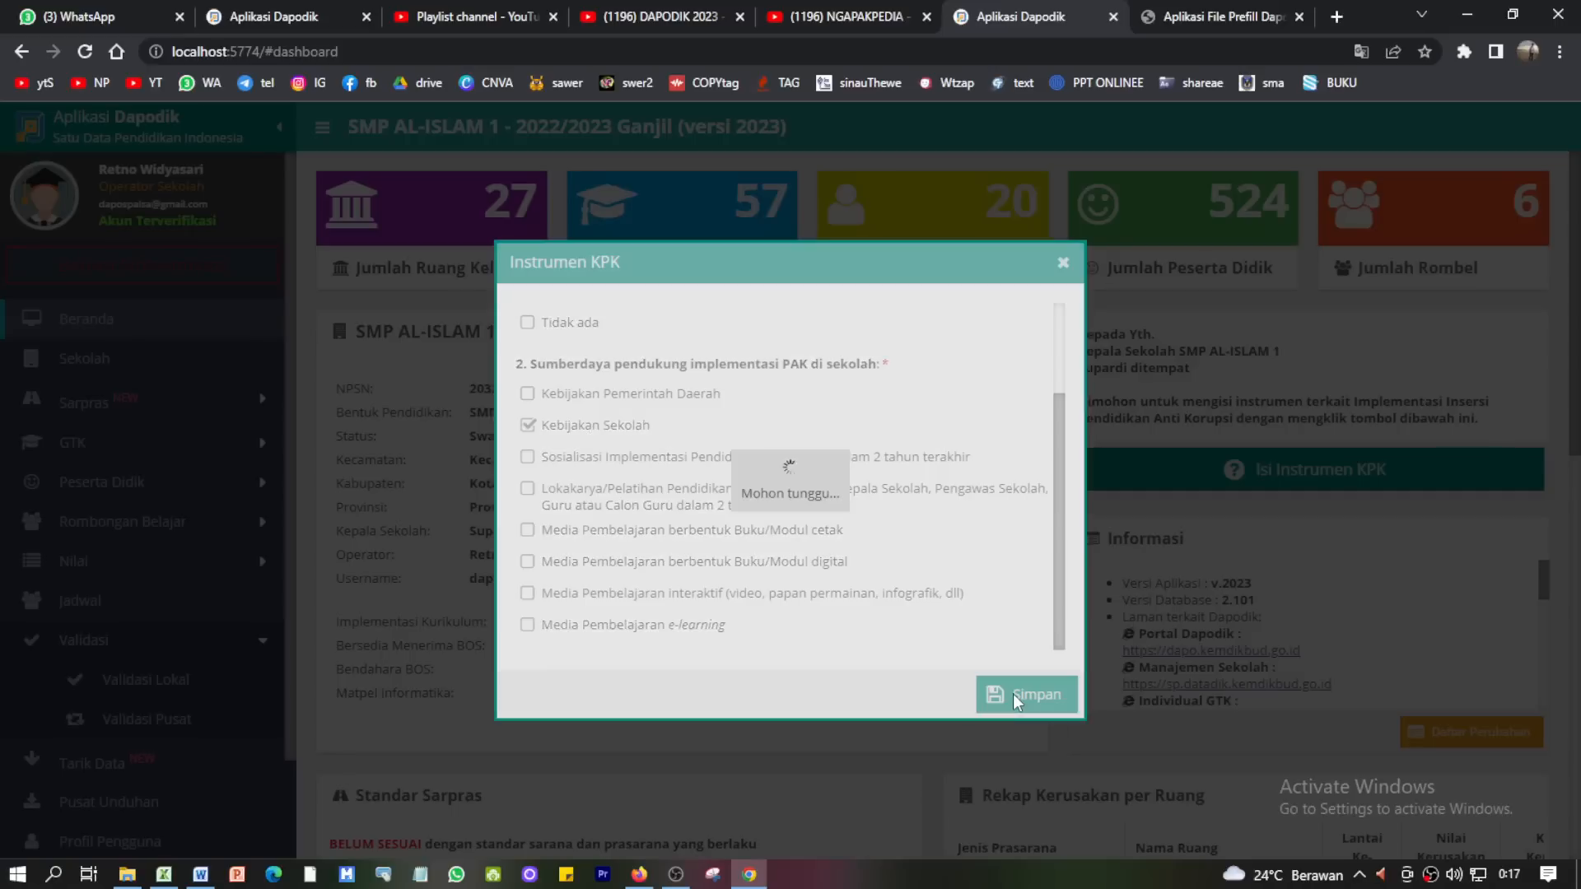
click(795, 521)
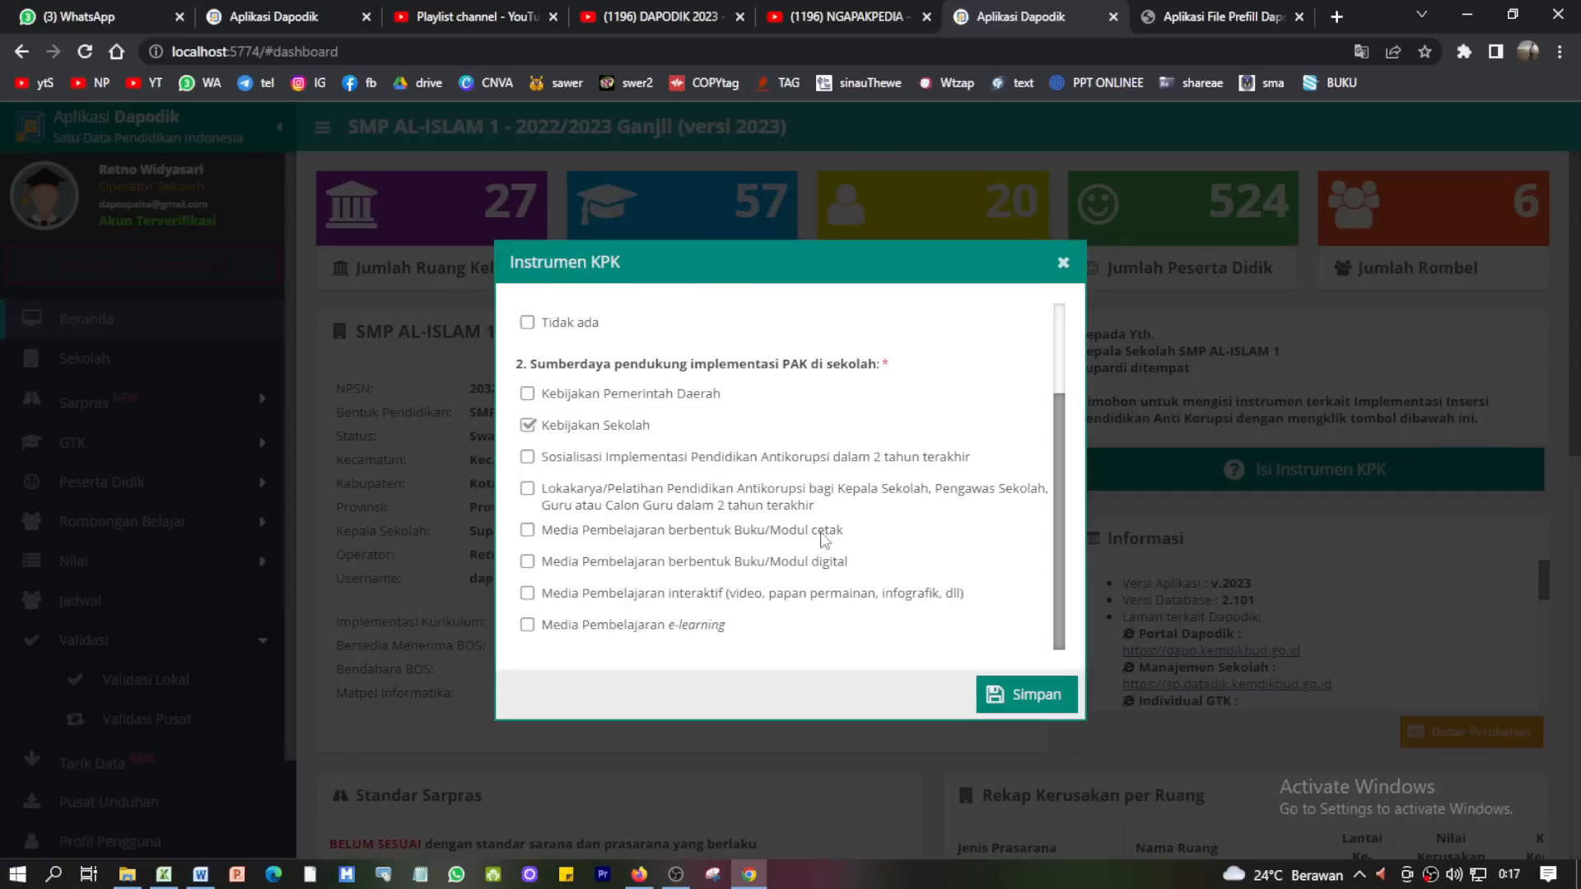
click(1064, 263)
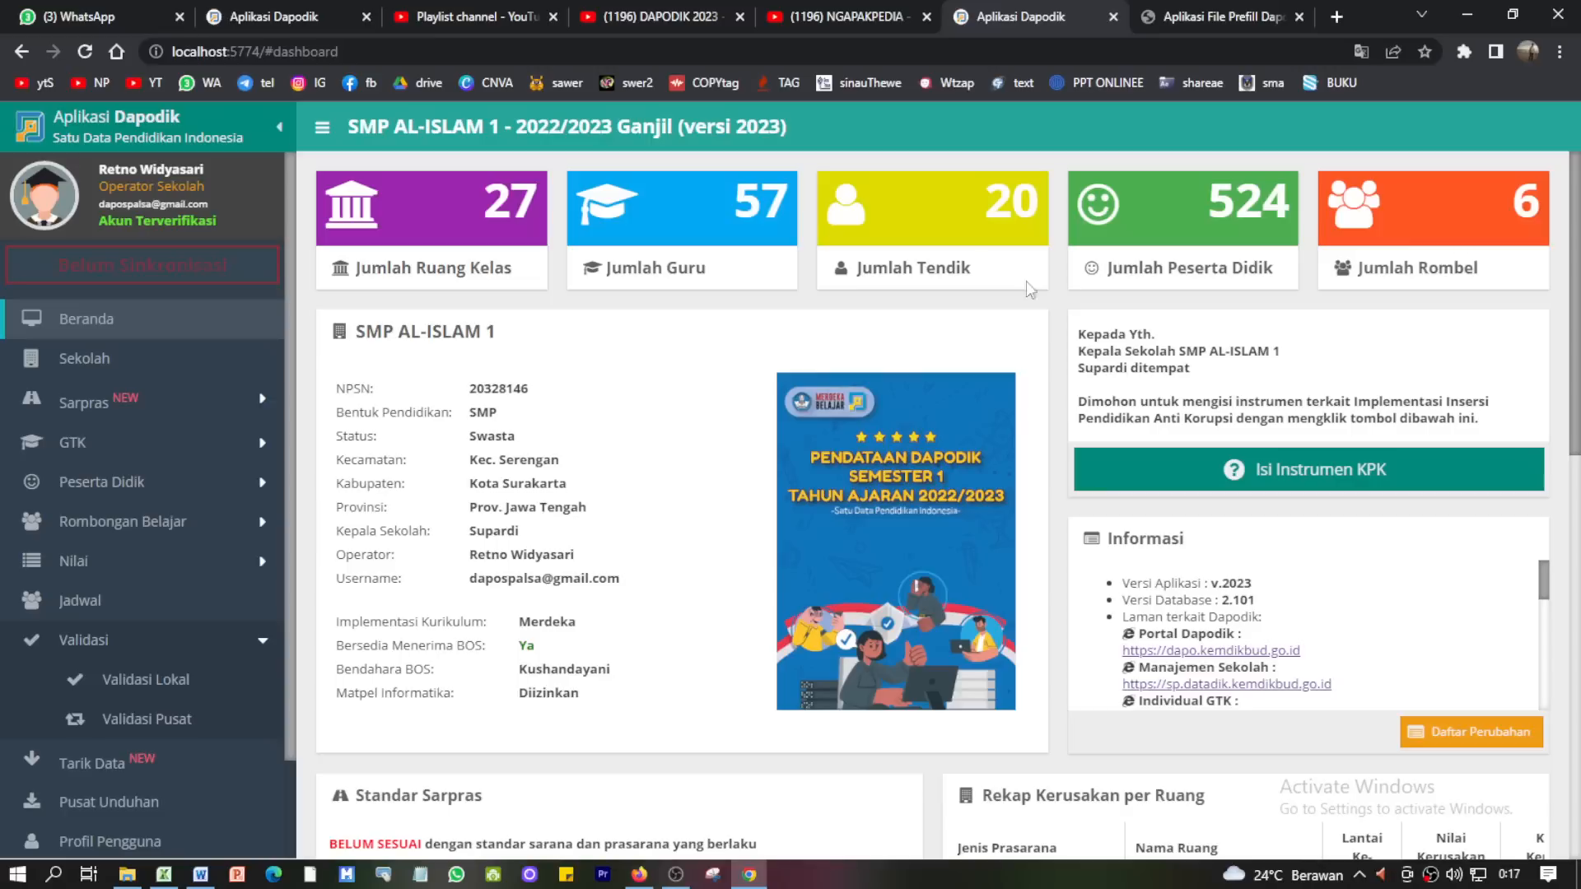
- Refresh Validasi Lokal, confirm Invalid : 0, and return to the Beranda dashboard
click(137, 688)
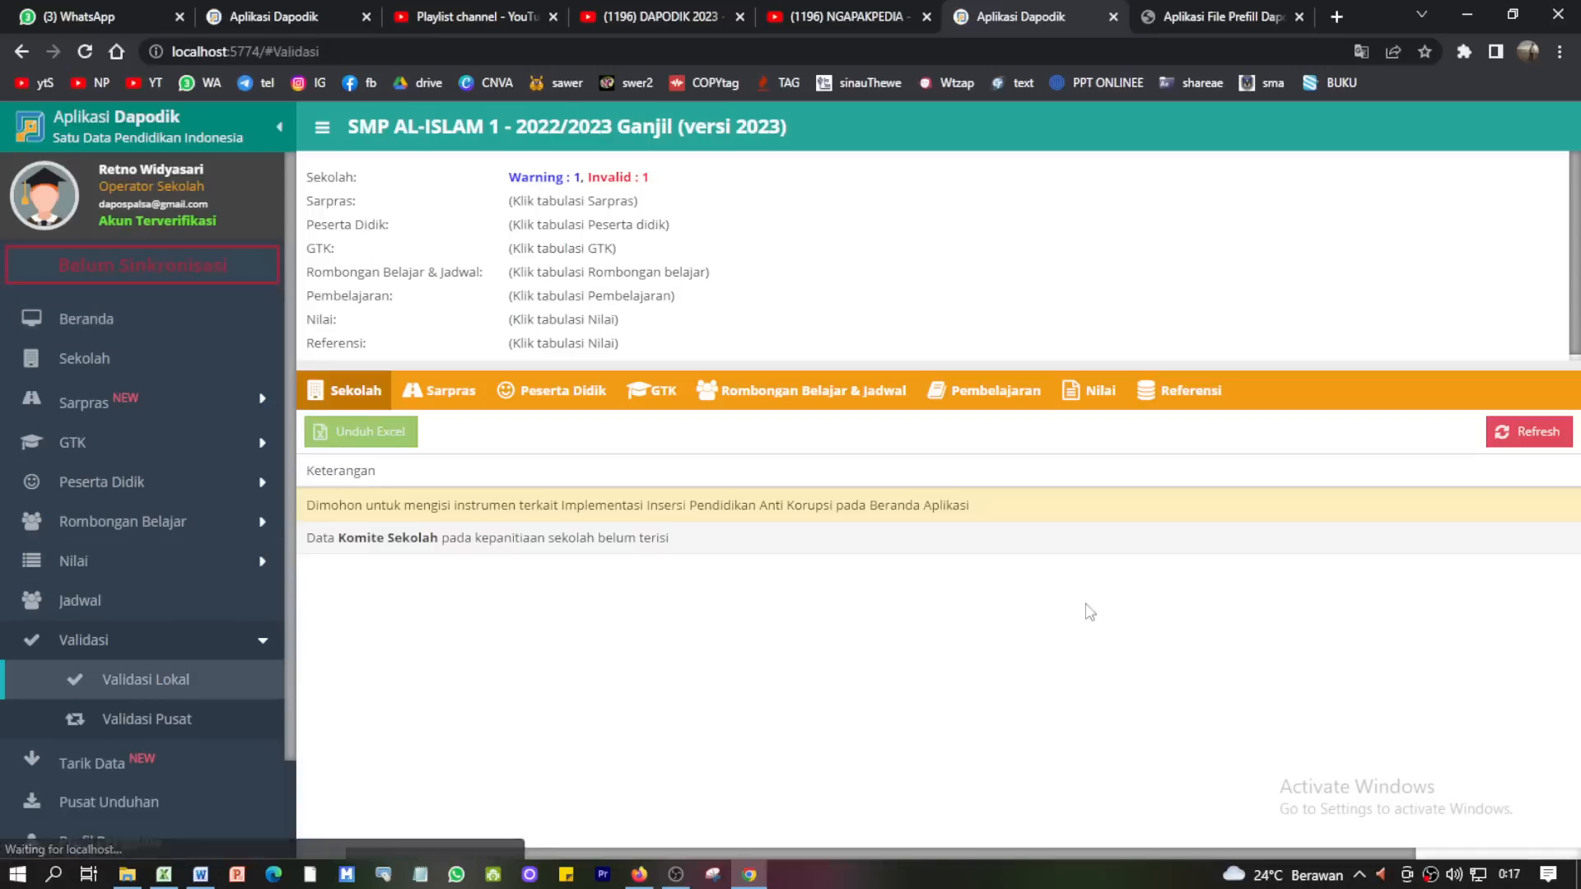
click(1538, 435)
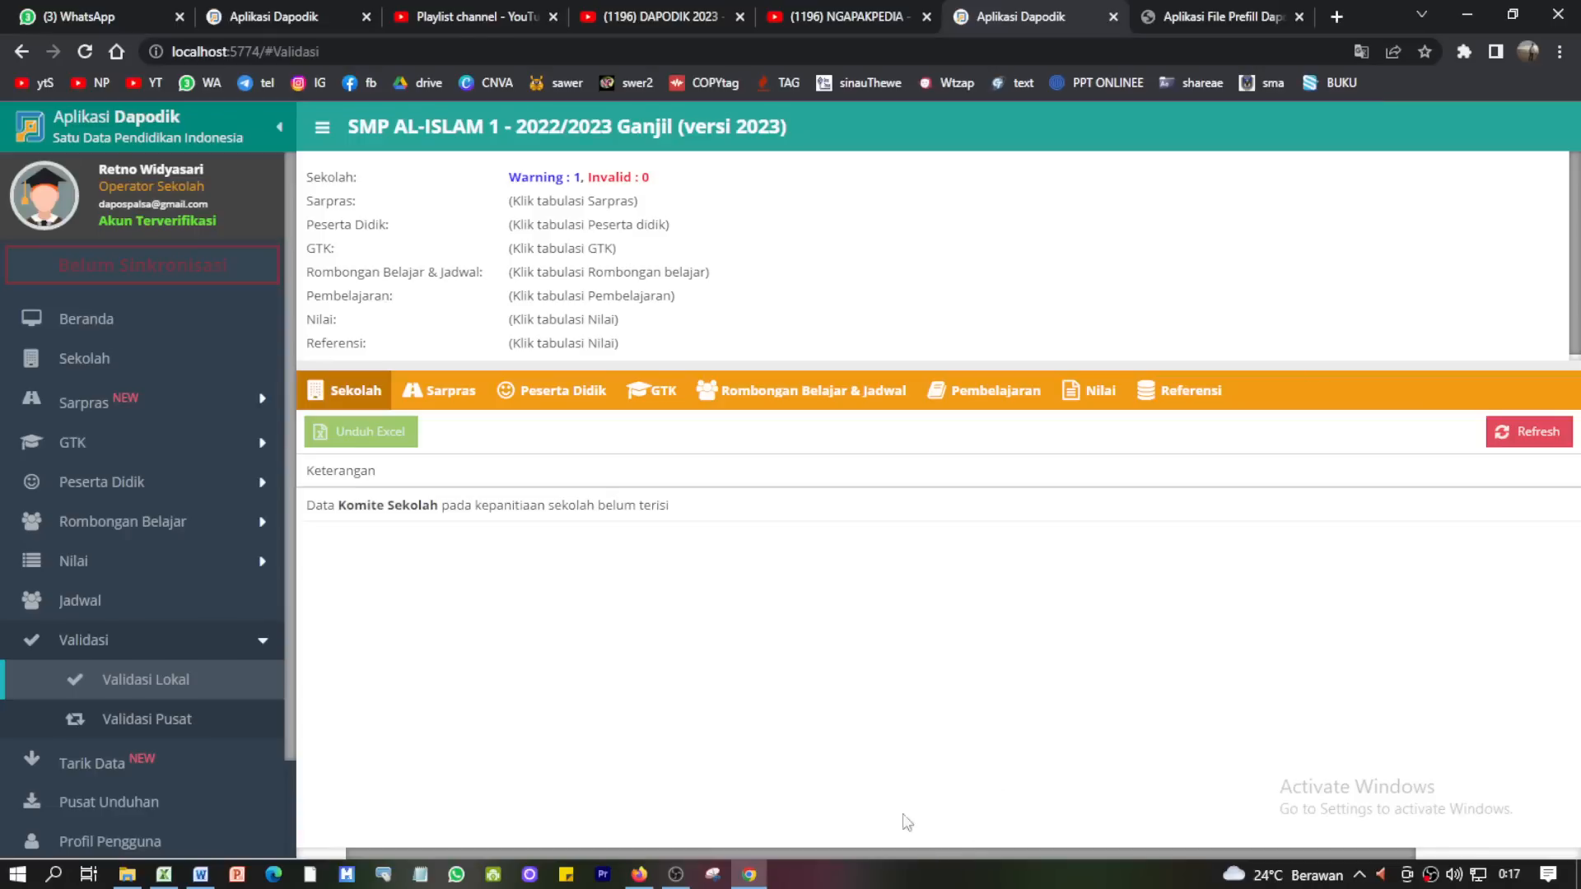
double_click(649, 180)
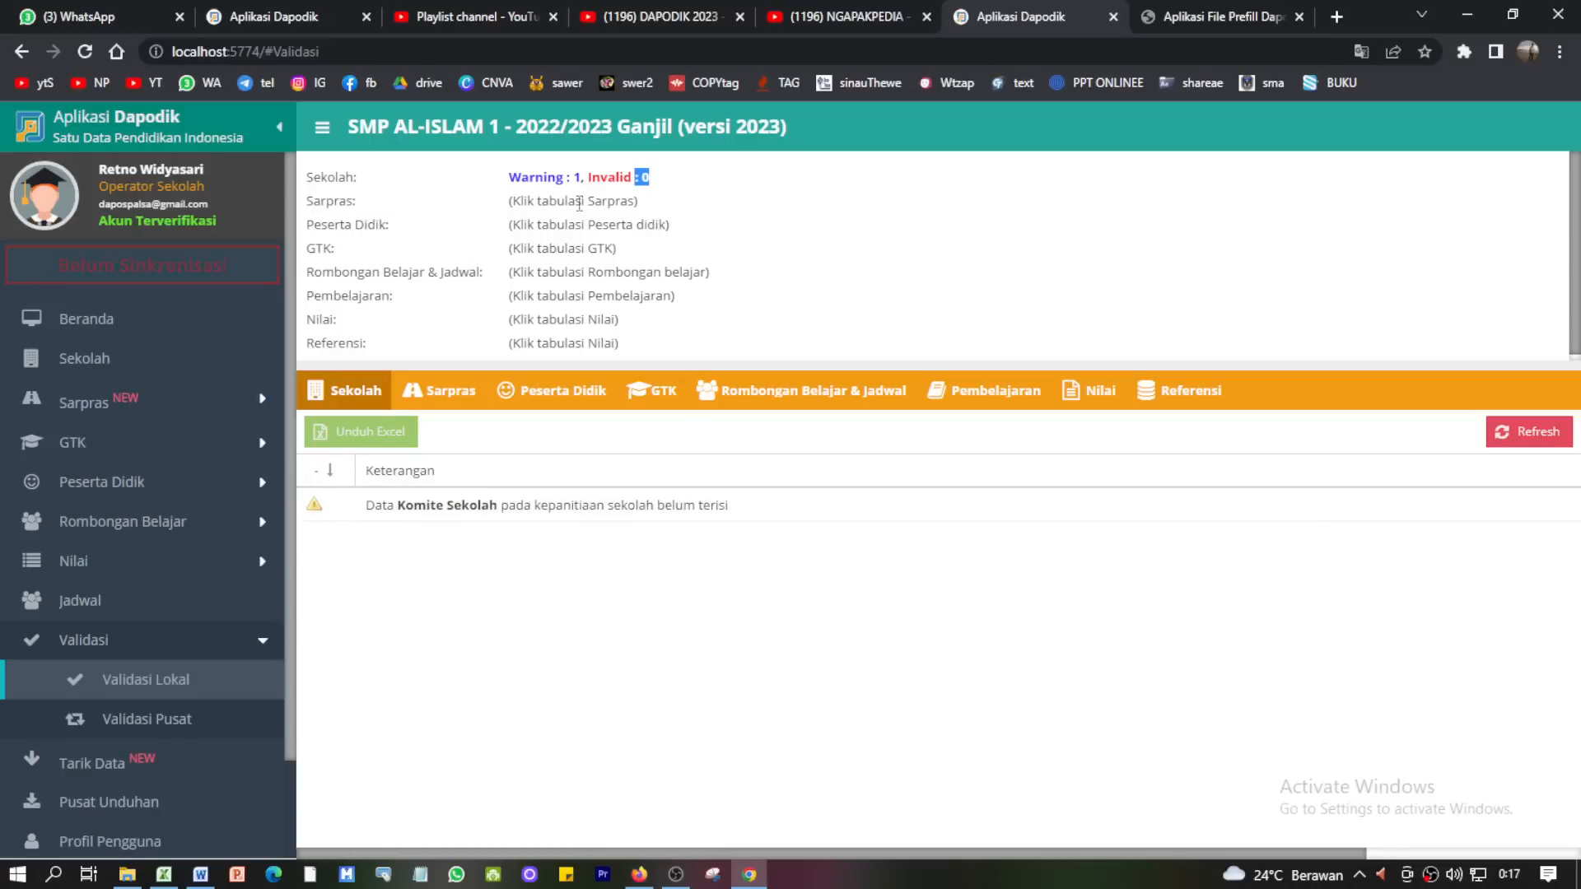
click(579, 203)
click(680, 876)
click(677, 875)
click(85, 319)
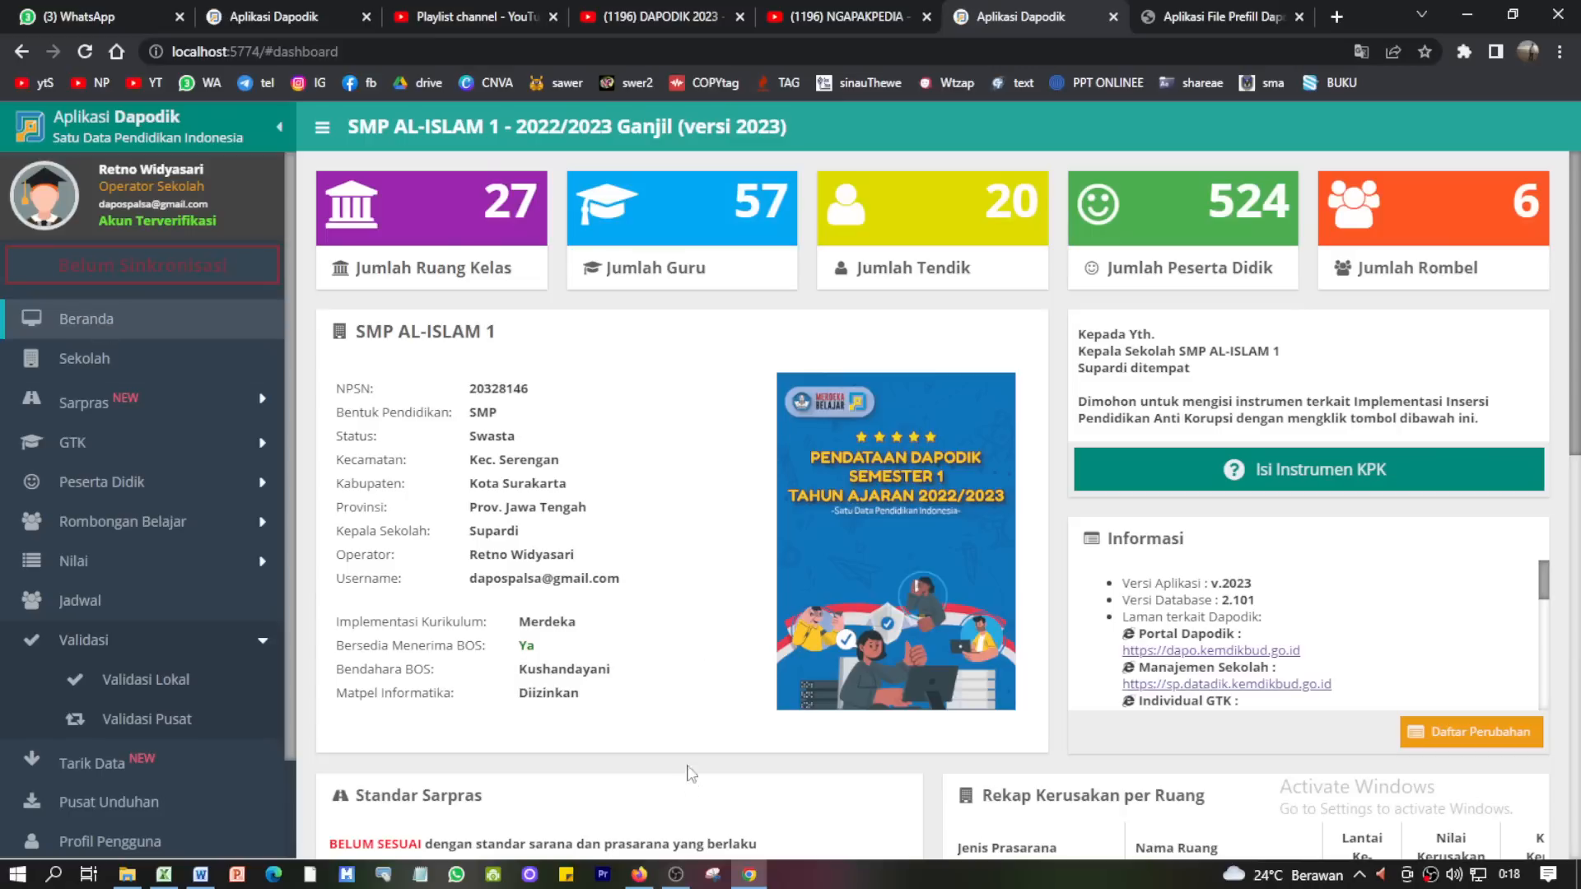
click(674, 881)
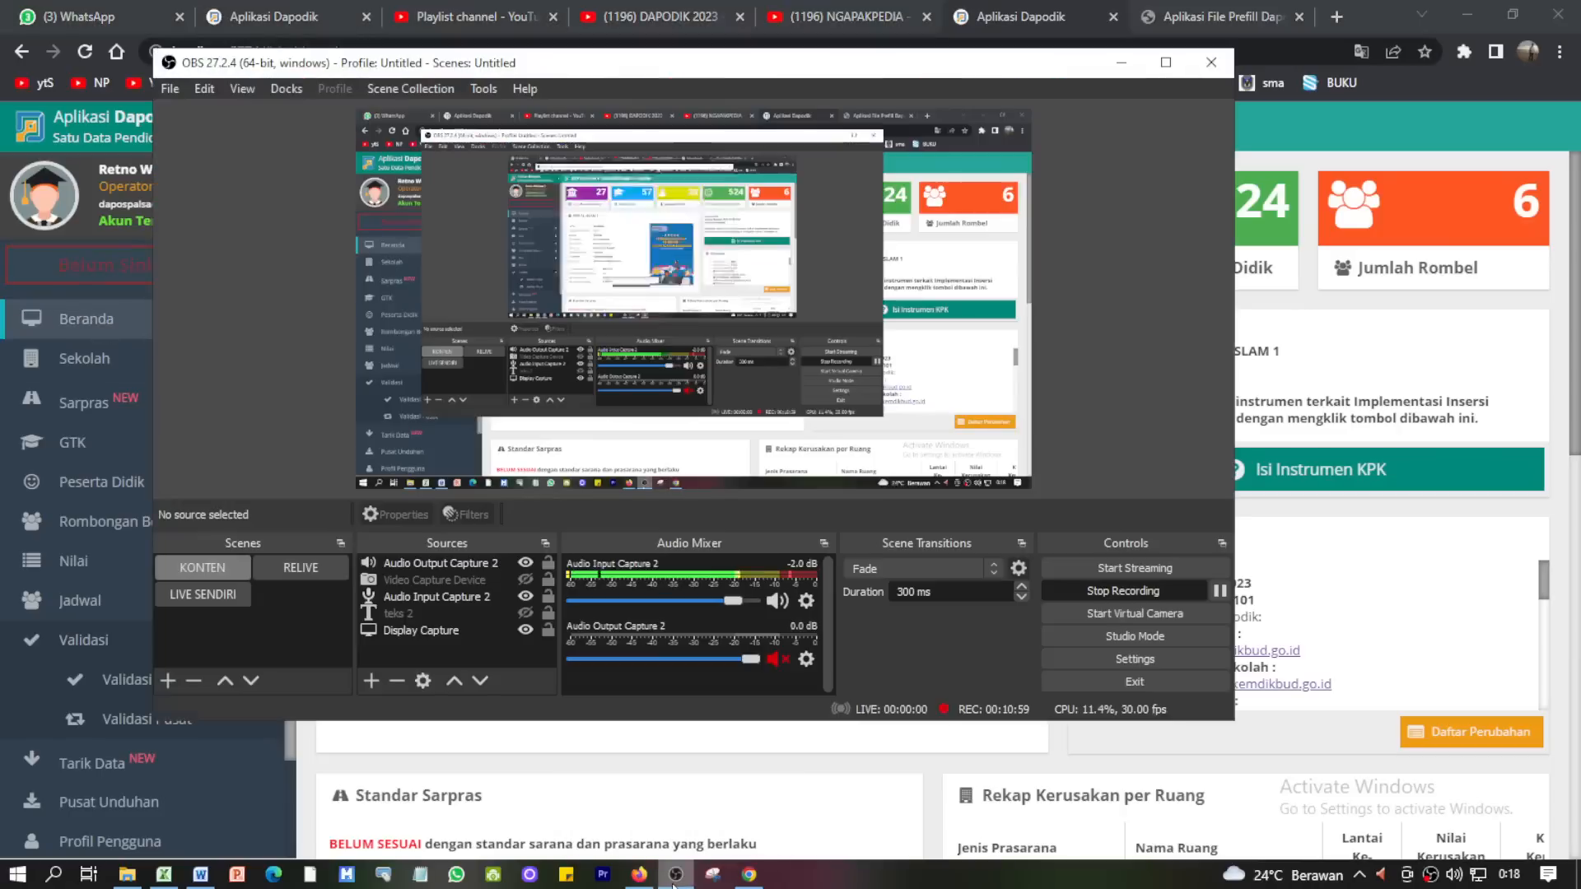